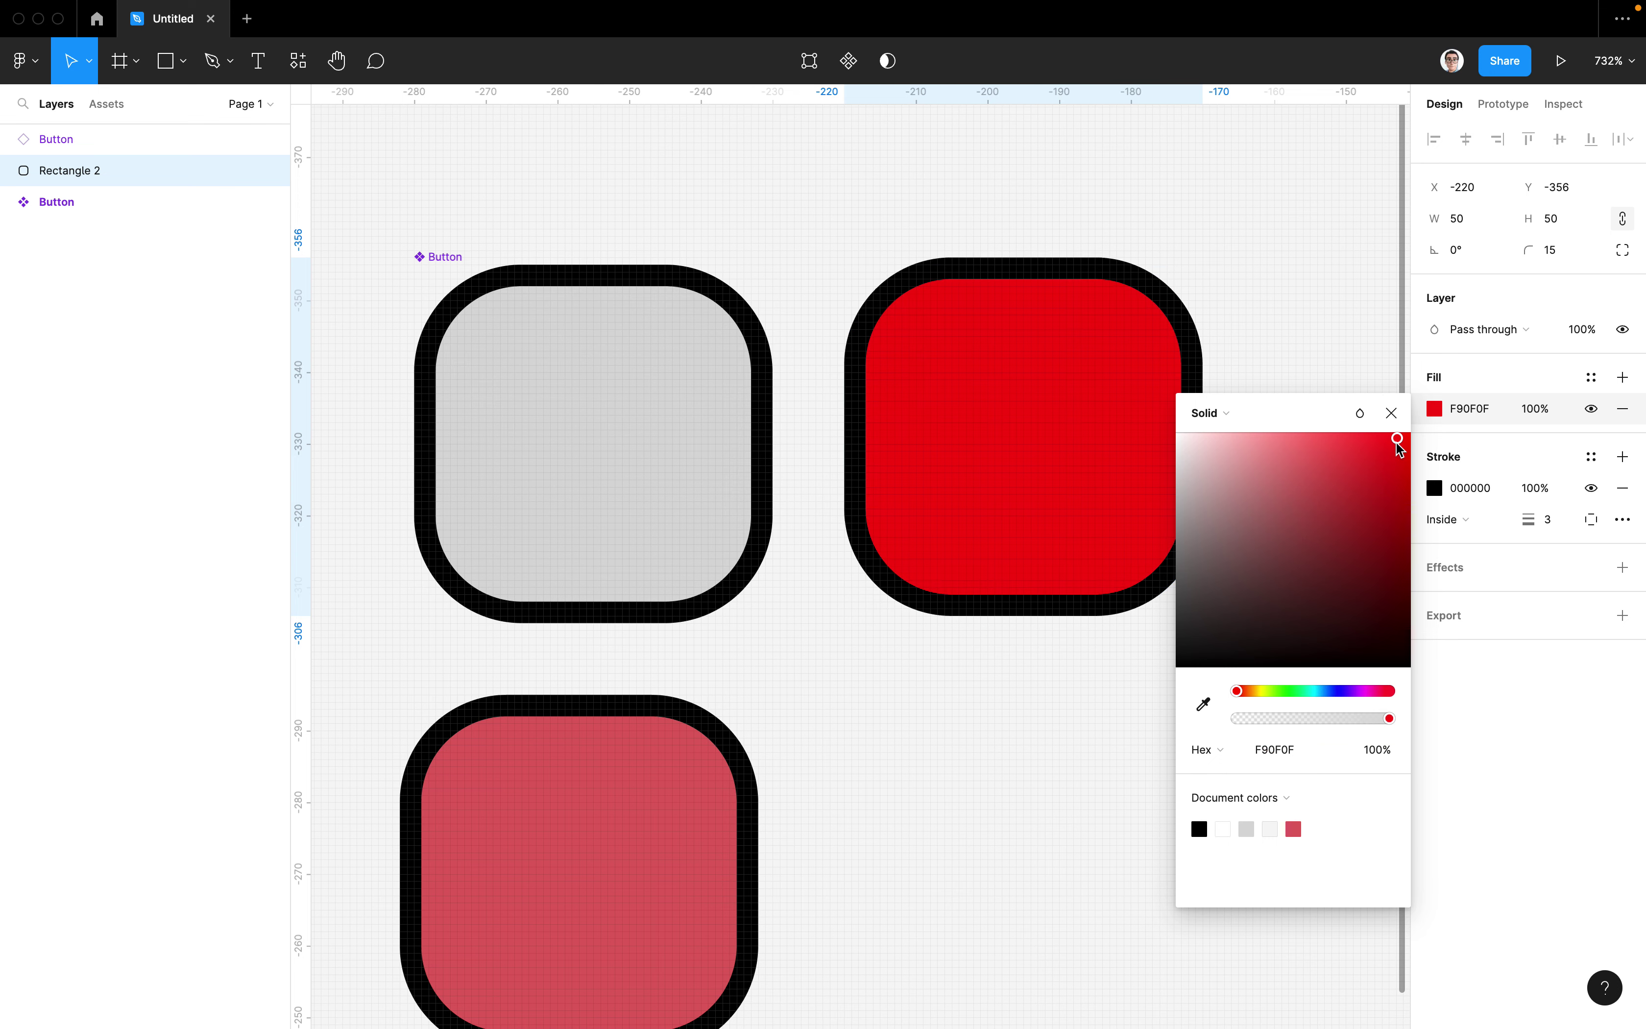
# Duplicate the red 50×50 rounded square twice to make a row of three red squares
pyautogui.click(1285, 316)
pyautogui.click(1048, 388)
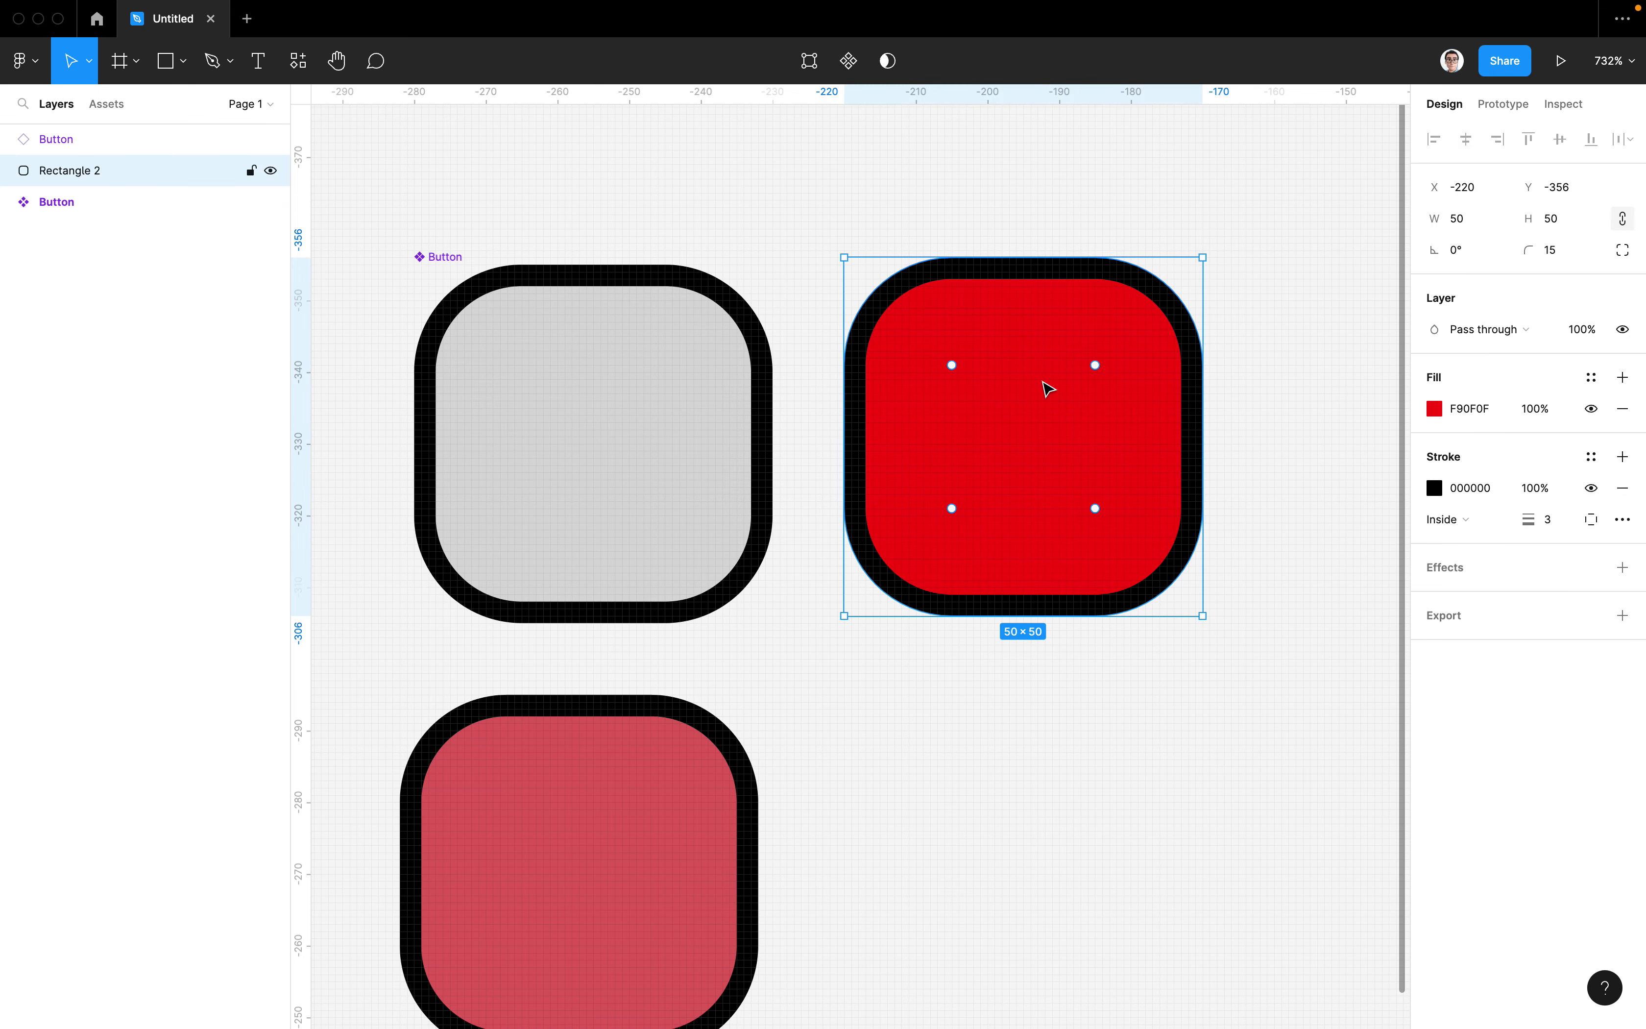
pyautogui.scroll(-5, 1040, 426)
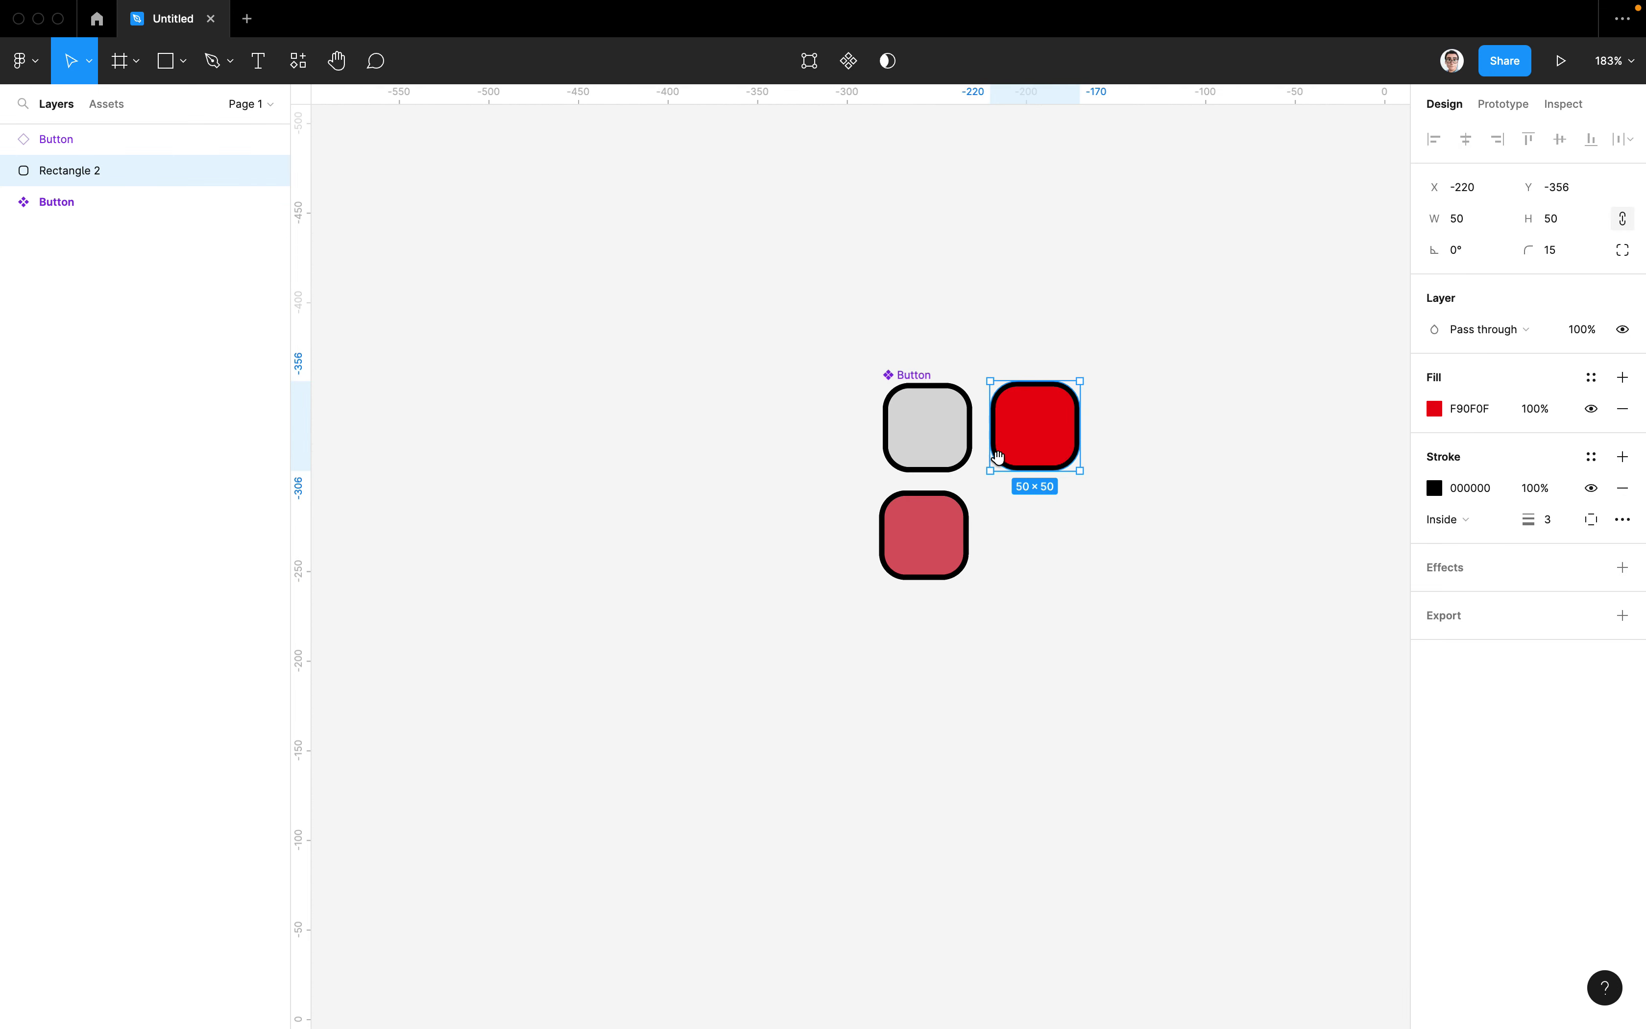
pyautogui.hscroll(3, 995, 460)
pyautogui.moveTo(816, 360)
pyautogui.mouseDown()
pyautogui.moveTo(936, 362)
pyautogui.moveTo(857, 381)
pyautogui.mouseUp()
pyautogui.hotkey('ctrl', 'd')
pyautogui.click(874, 390)
pyautogui.click(969, 361)
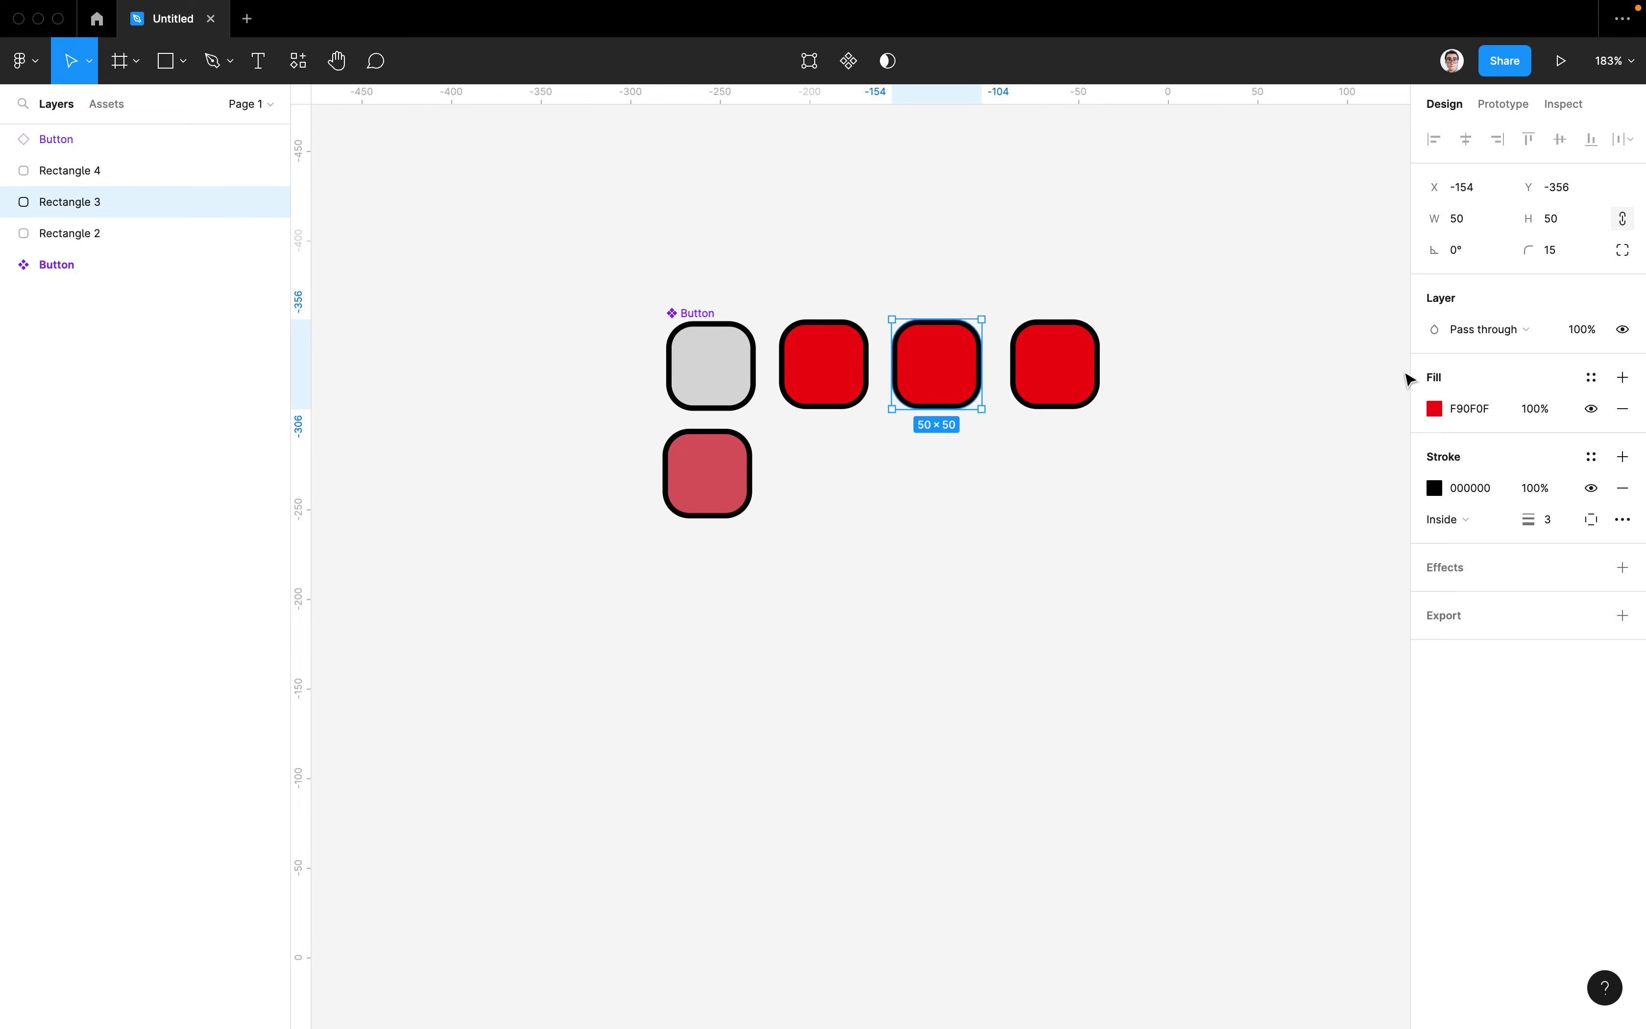
# Recolour the third square green (29EA5F) and the fourth square purple (6714EE)
pyautogui.click(1436, 409)
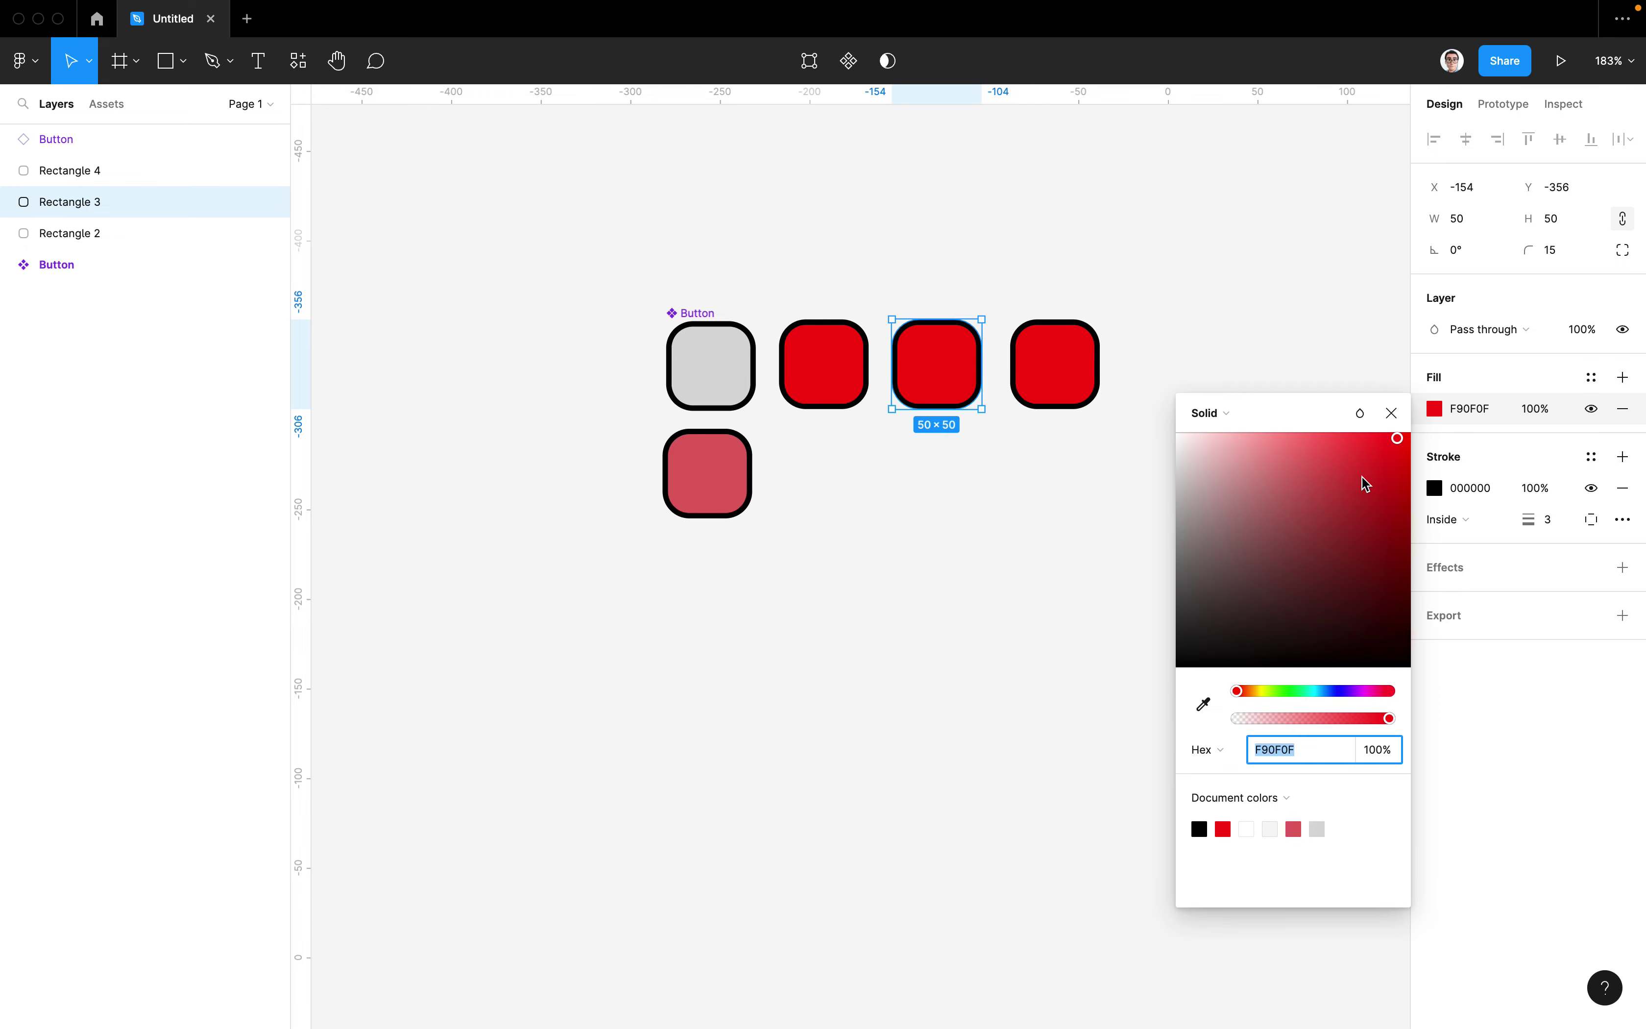
pyautogui.click(1296, 691)
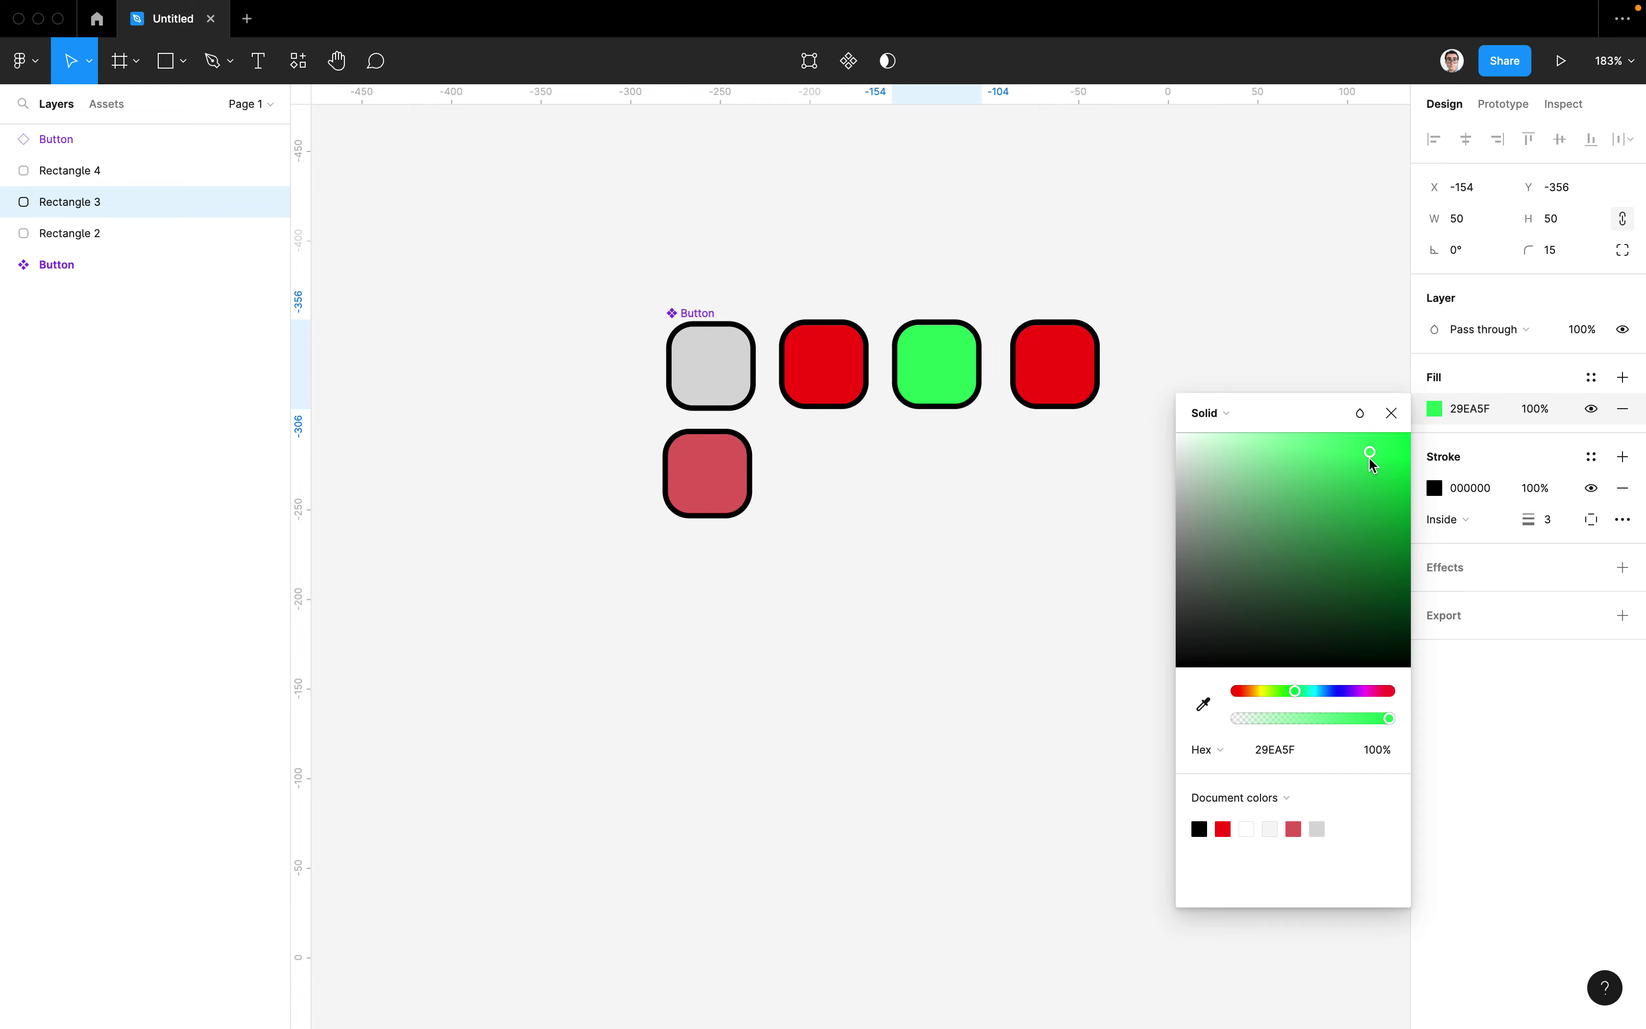
pyautogui.click(1065, 363)
pyautogui.click(1437, 409)
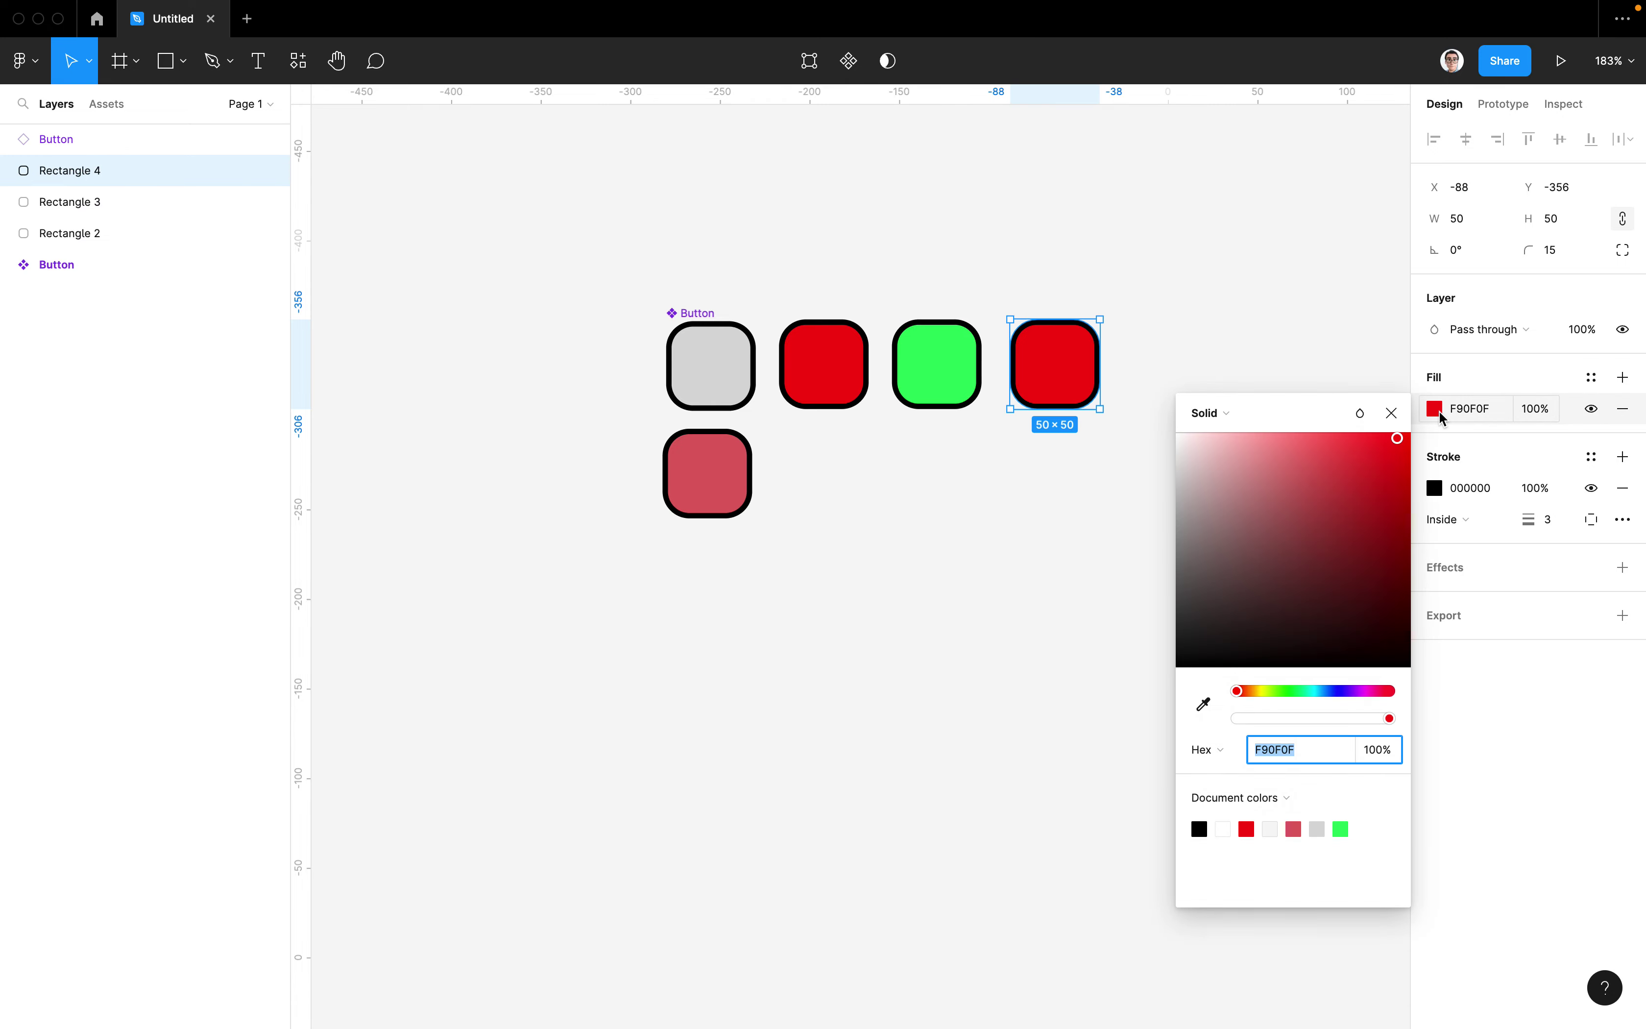
pyautogui.click(1348, 691)
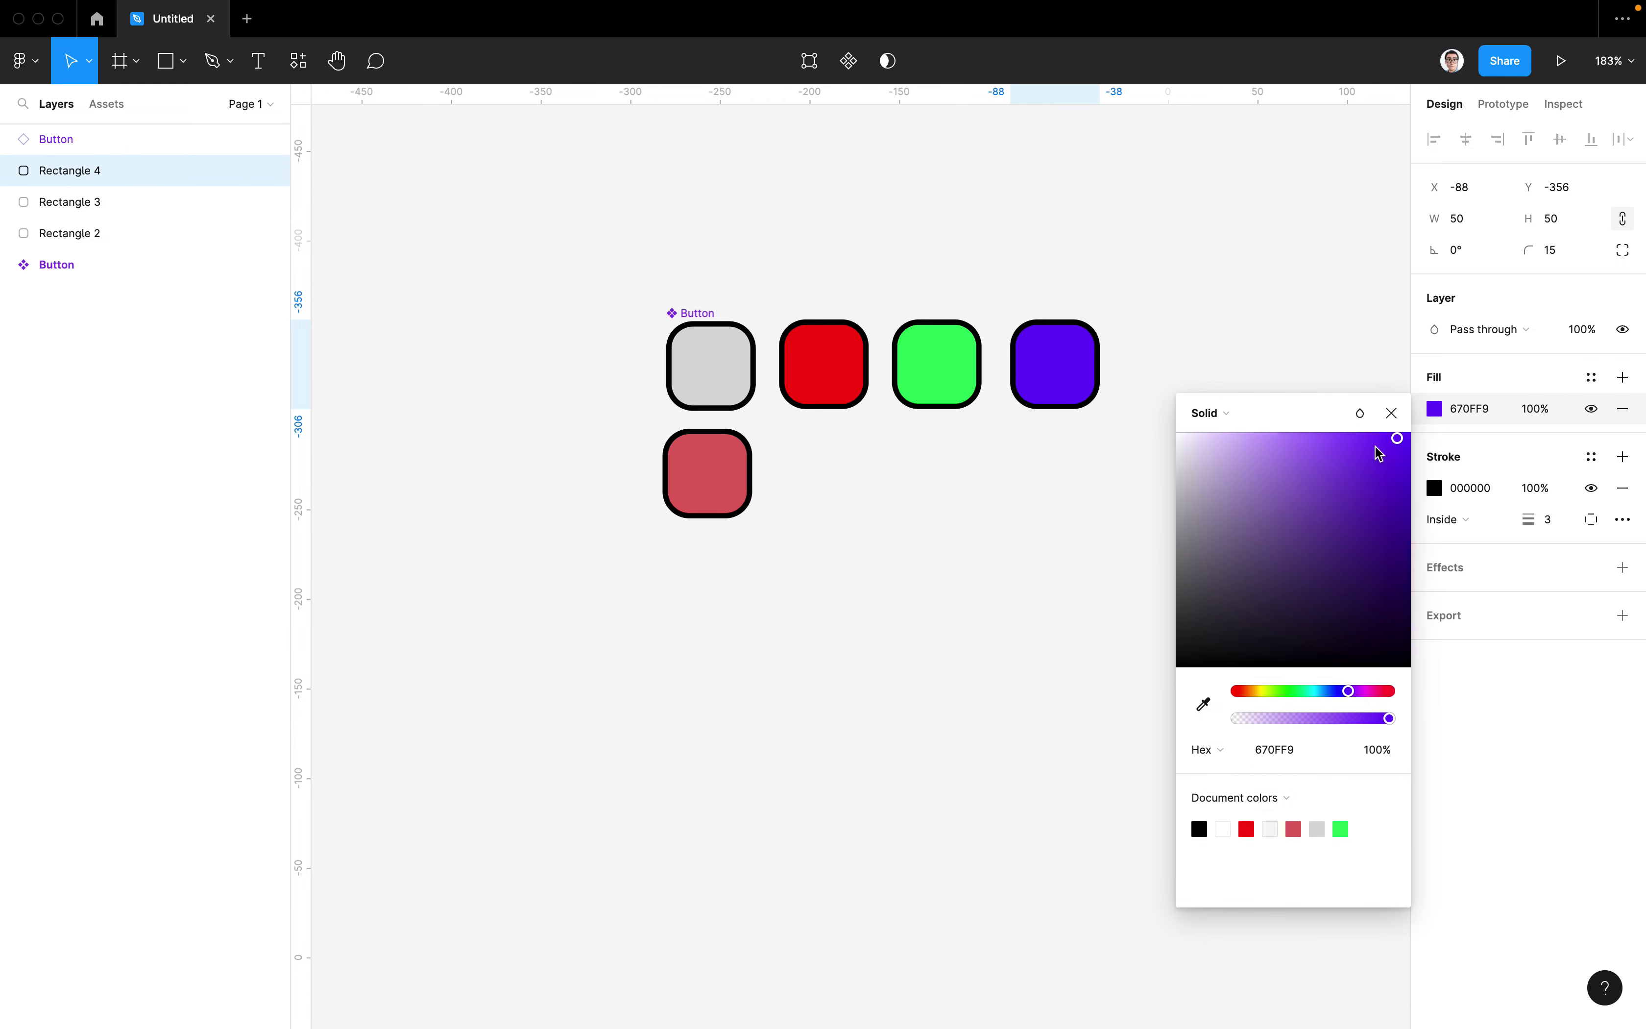
pyautogui.click(1392, 448)
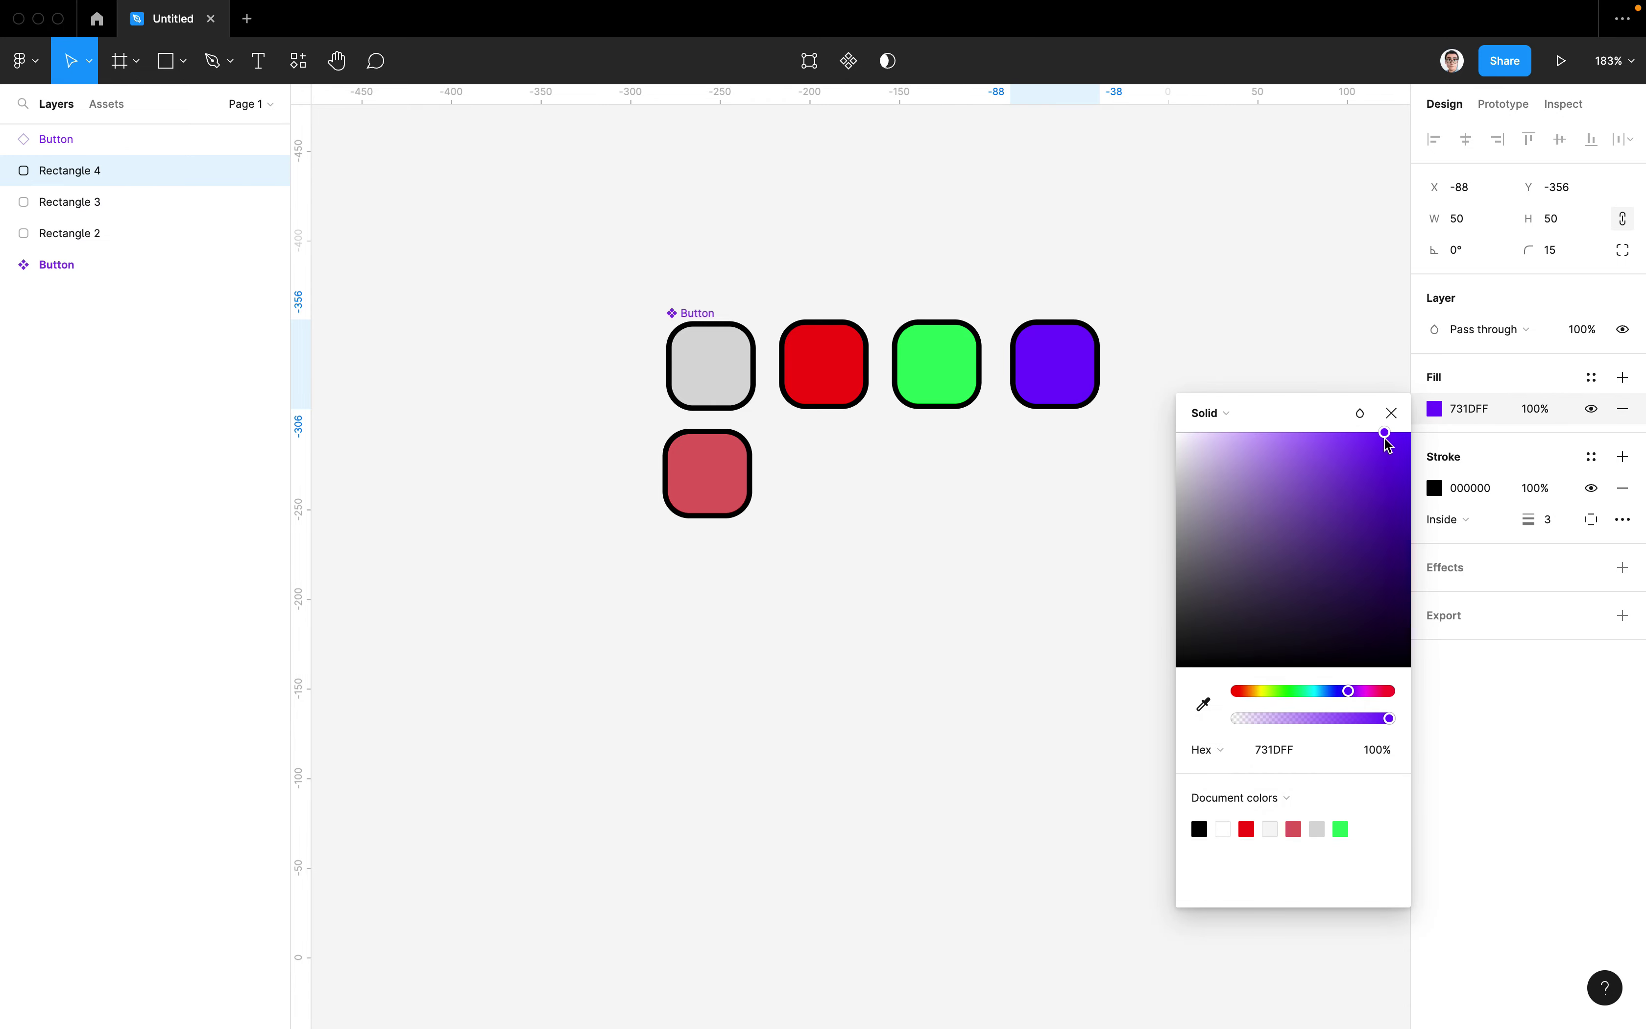
pyautogui.click(1242, 294)
# Select the grey, red and green buttons in turn to check the row
pyautogui.click(710, 370)
pyautogui.click(817, 368)
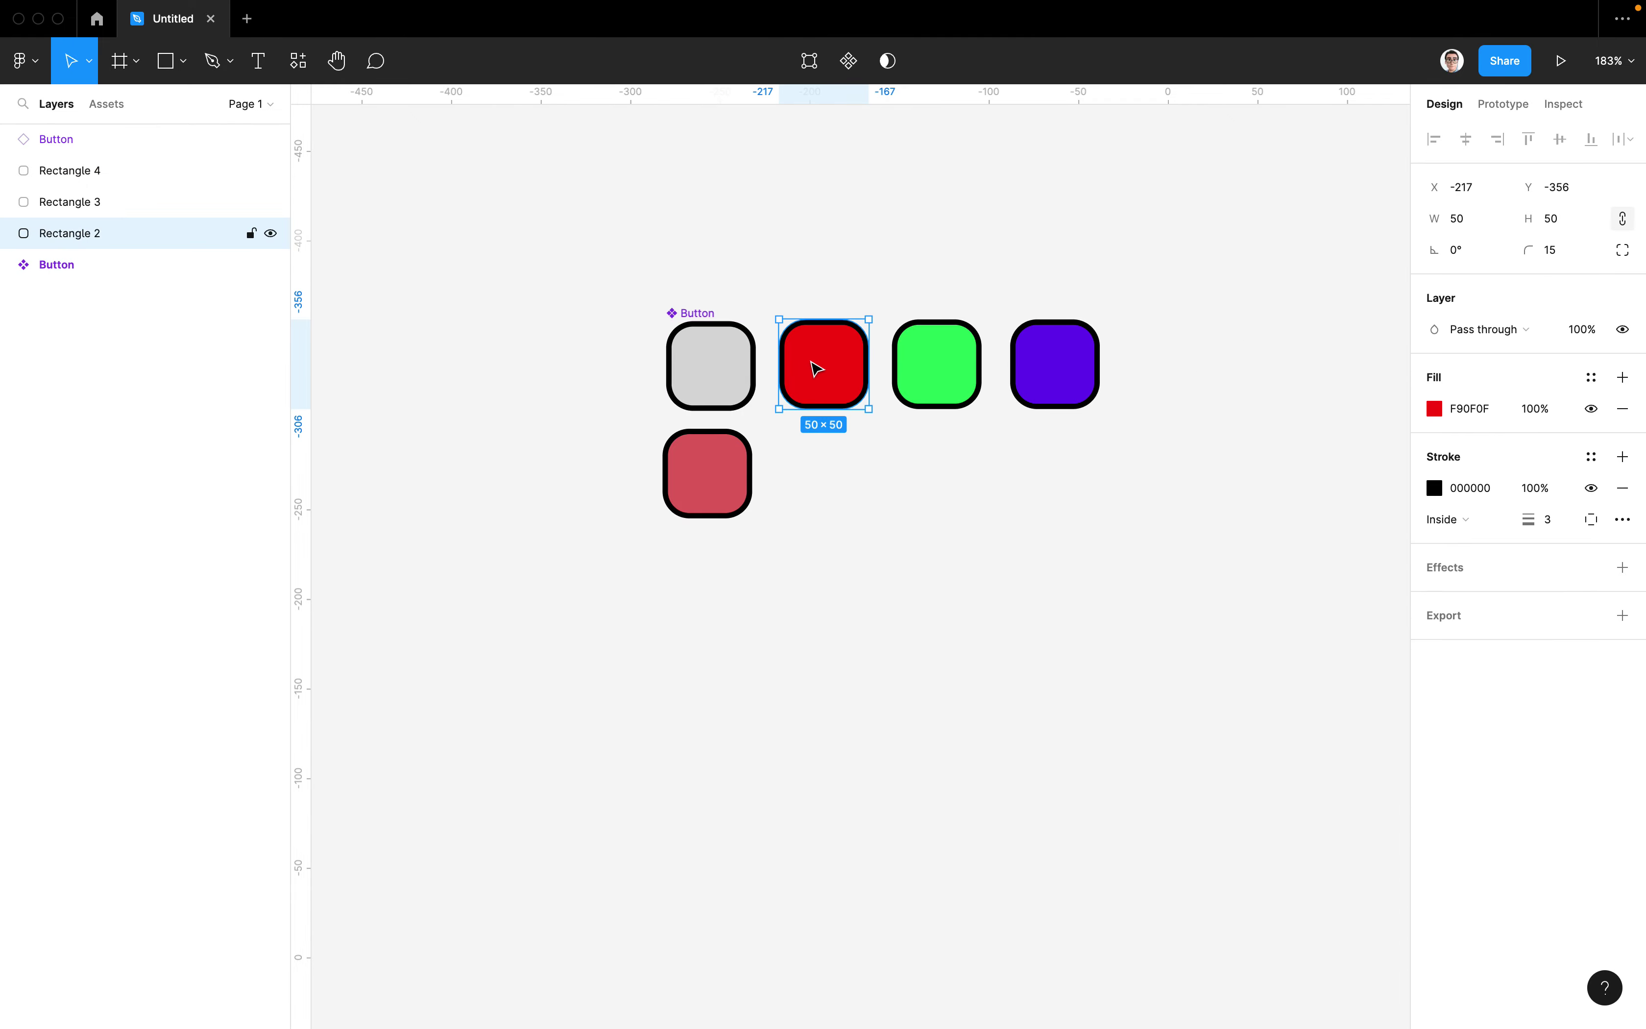
pyautogui.click(937, 364)
pyautogui.click(823, 367)
# Move the pink Button instance down to Y -203, well below the square row
pyautogui.click(718, 365)
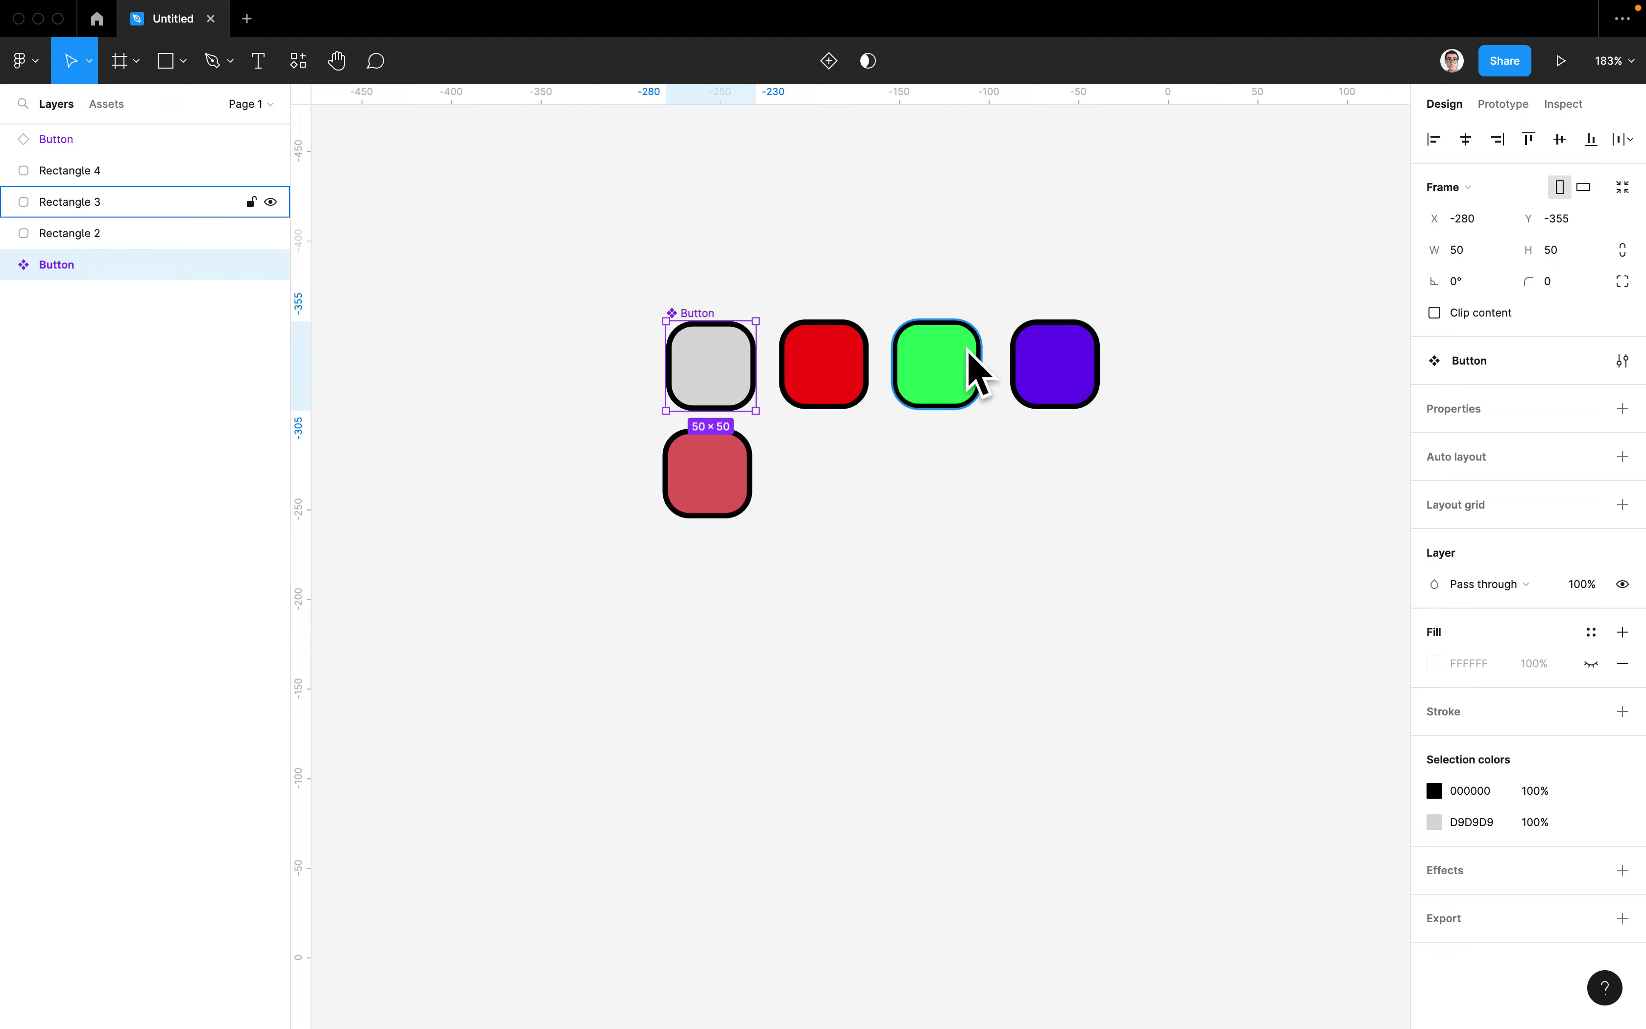
pyautogui.moveTo(722, 479); pyautogui.dragTo(709, 651)
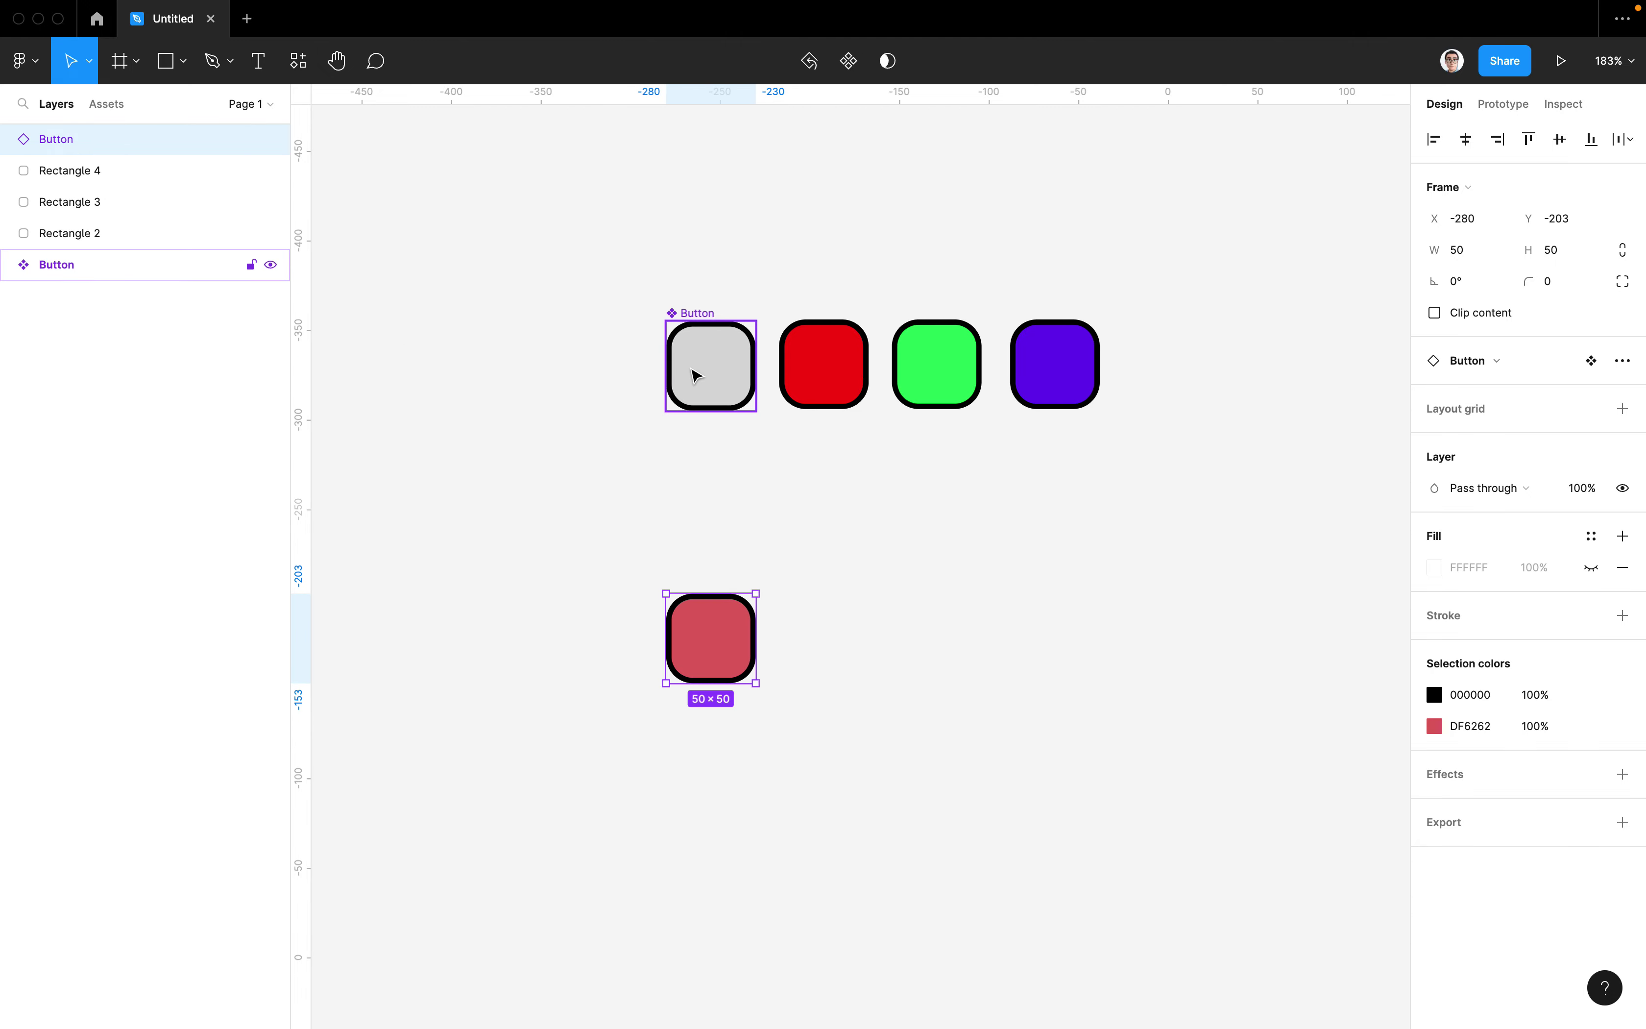
pyautogui.click(862, 373)
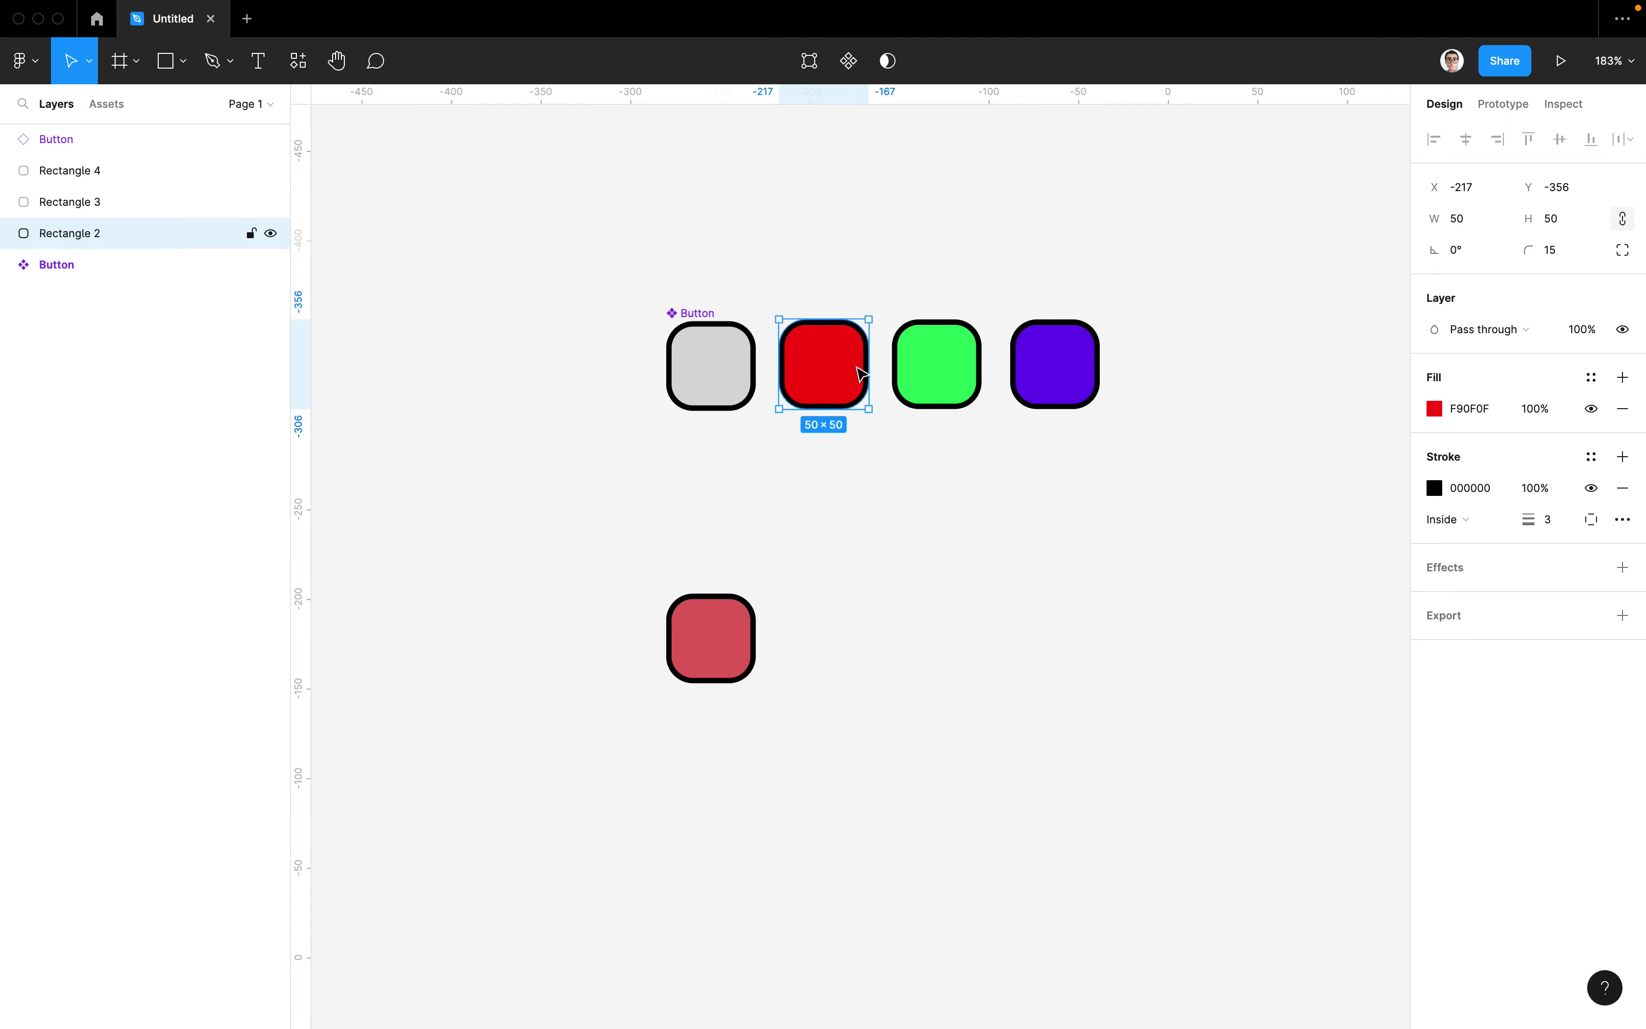
pyautogui.click(1064, 374)
# Inspect the red, green and grey buttons by selecting each in turn
pyautogui.click(902, 373)
pyautogui.click(947, 366)
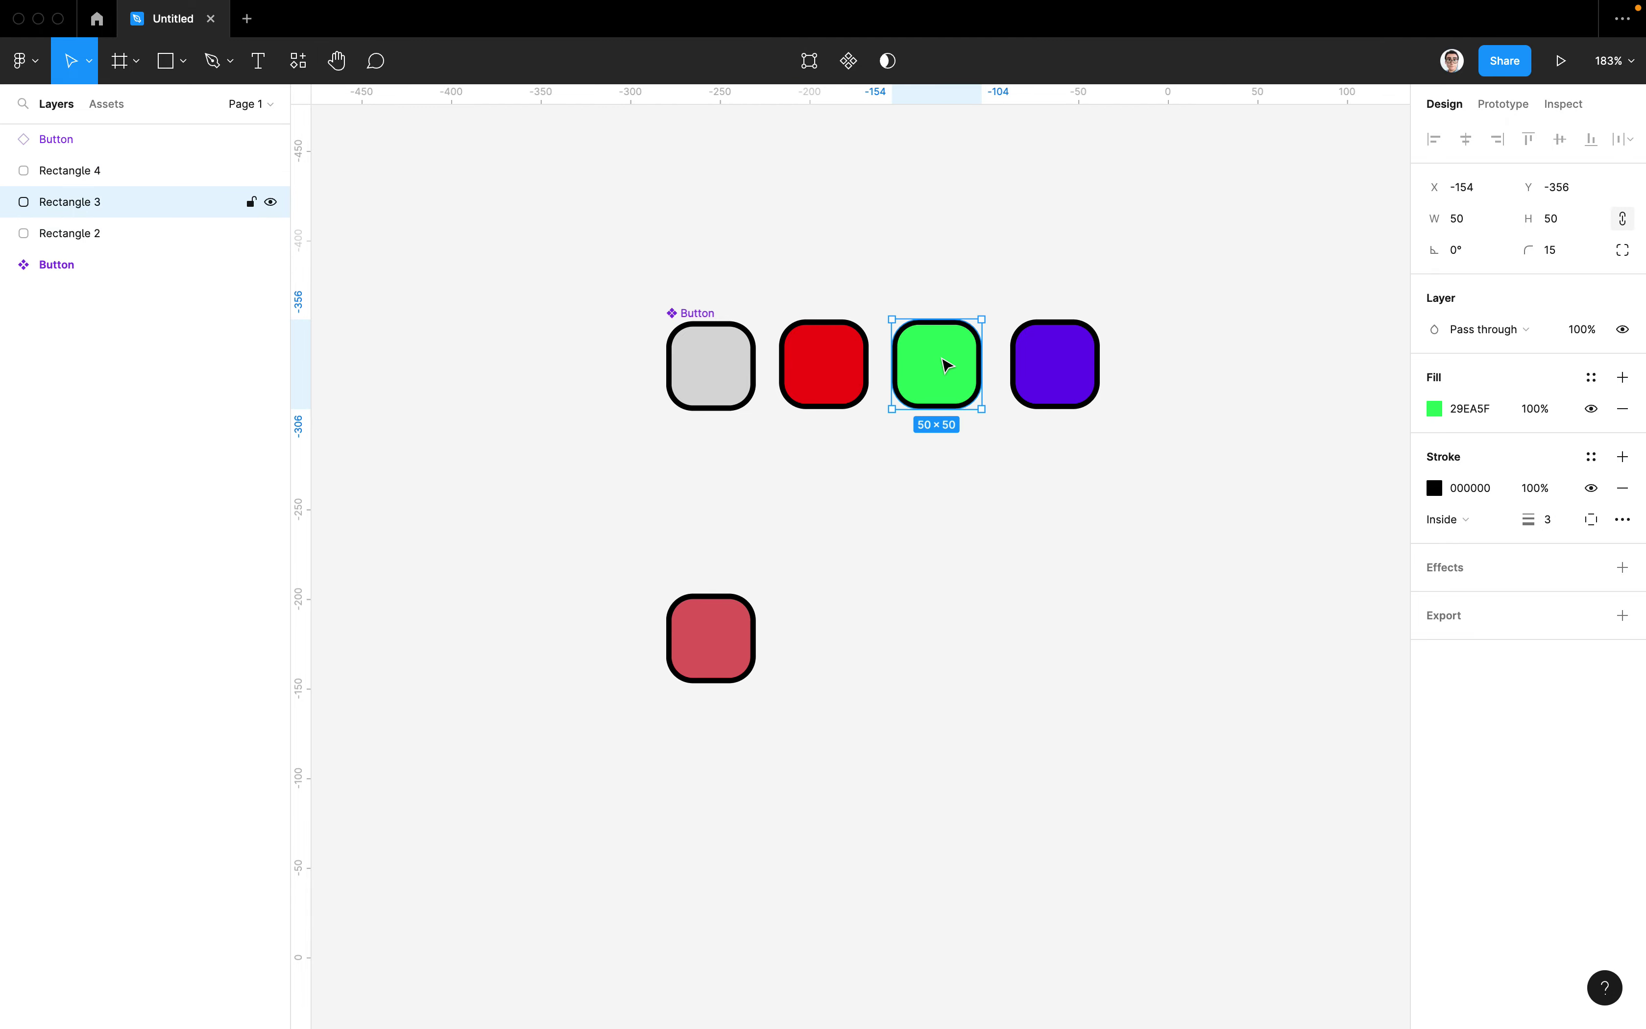
pyautogui.click(749, 368)
pyautogui.click(854, 369)
pyautogui.click(705, 364)
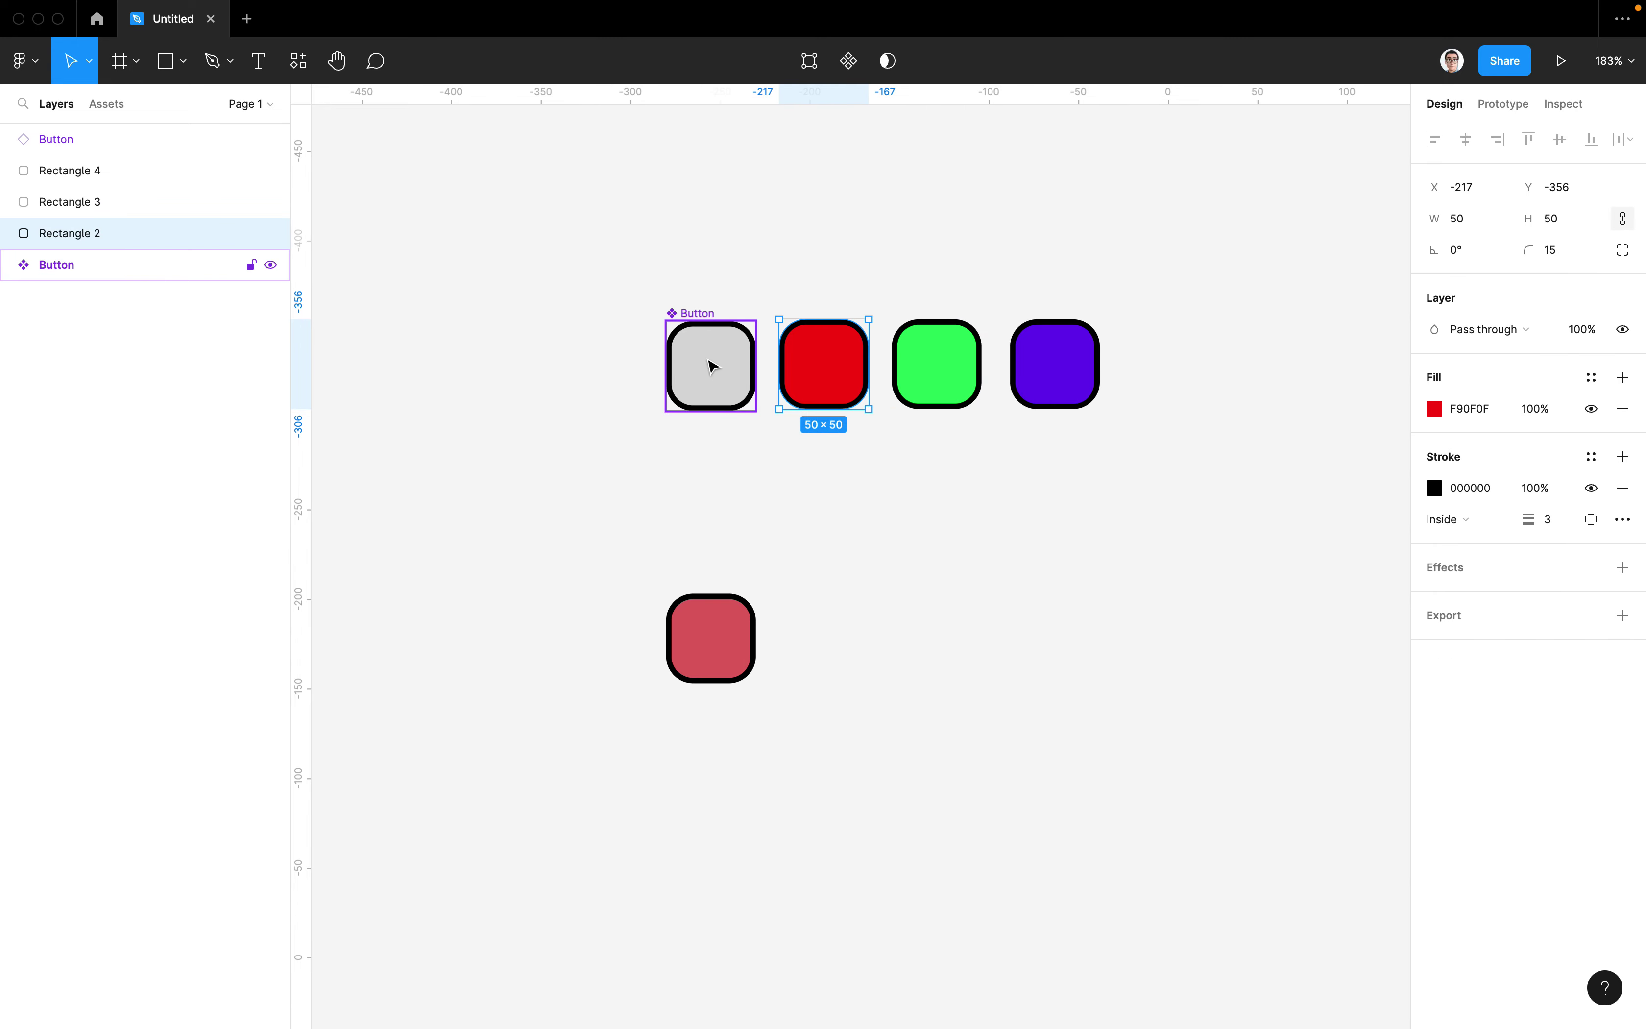
# Rename the main Button component layer to 'Button Grey'
pyautogui.doubleClick(53, 267)
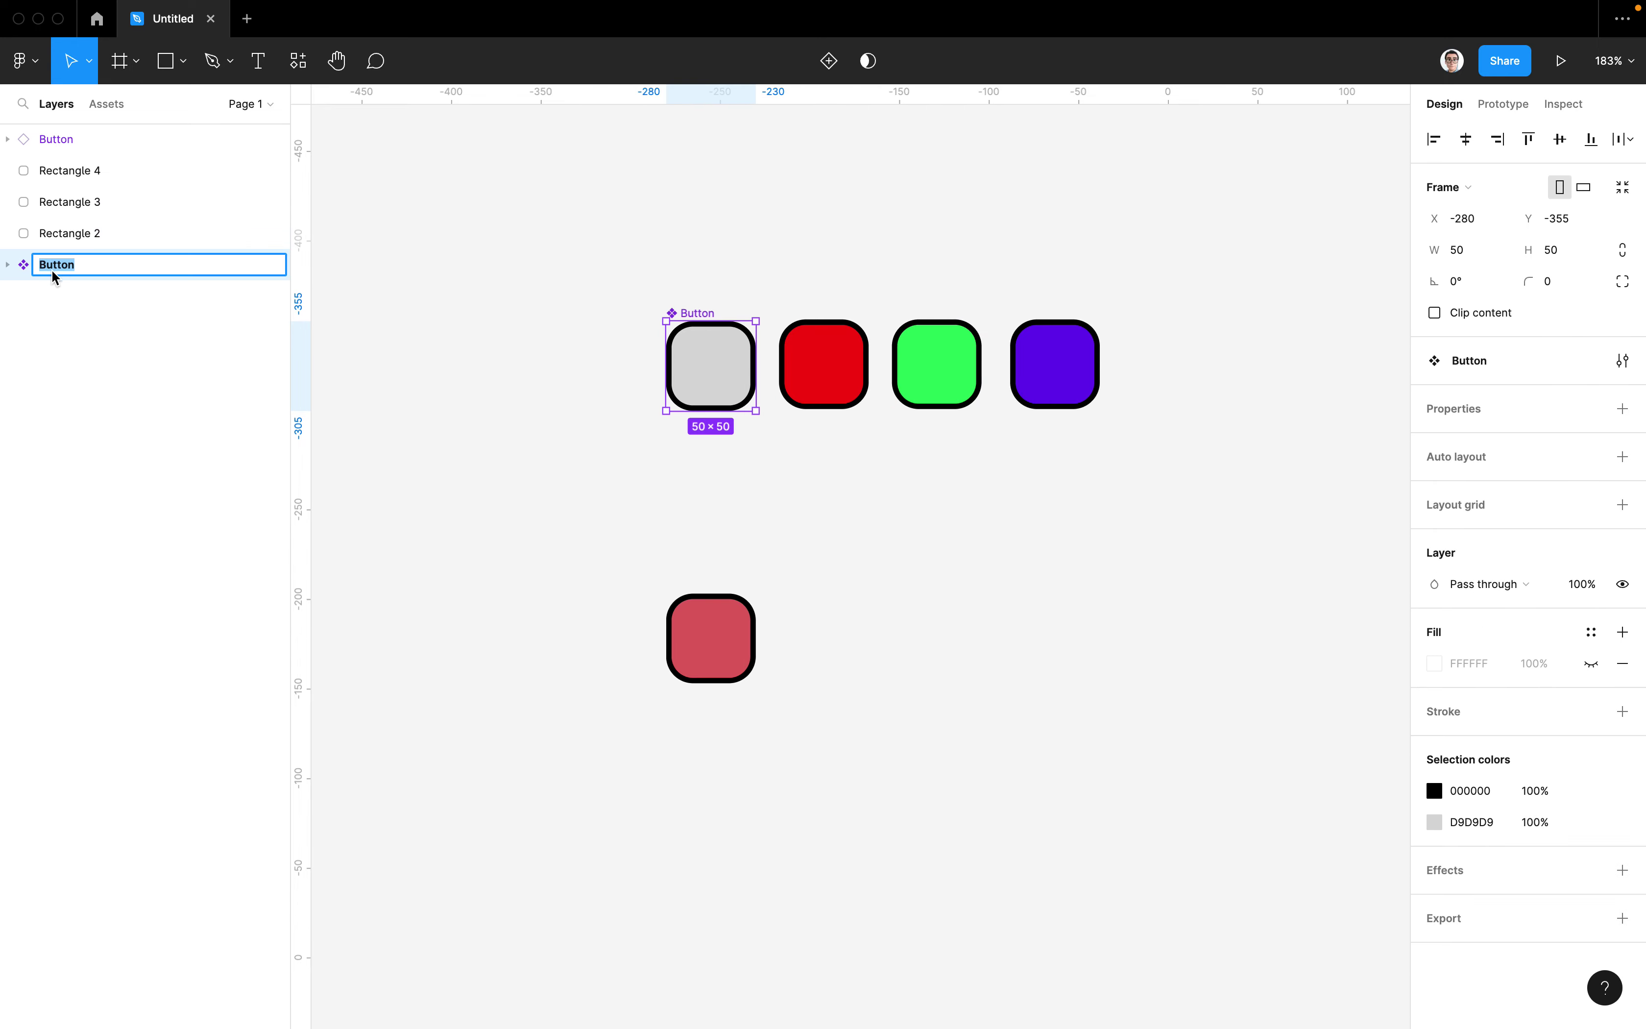
pyautogui.write(' Grey')
pyautogui.press('Return')
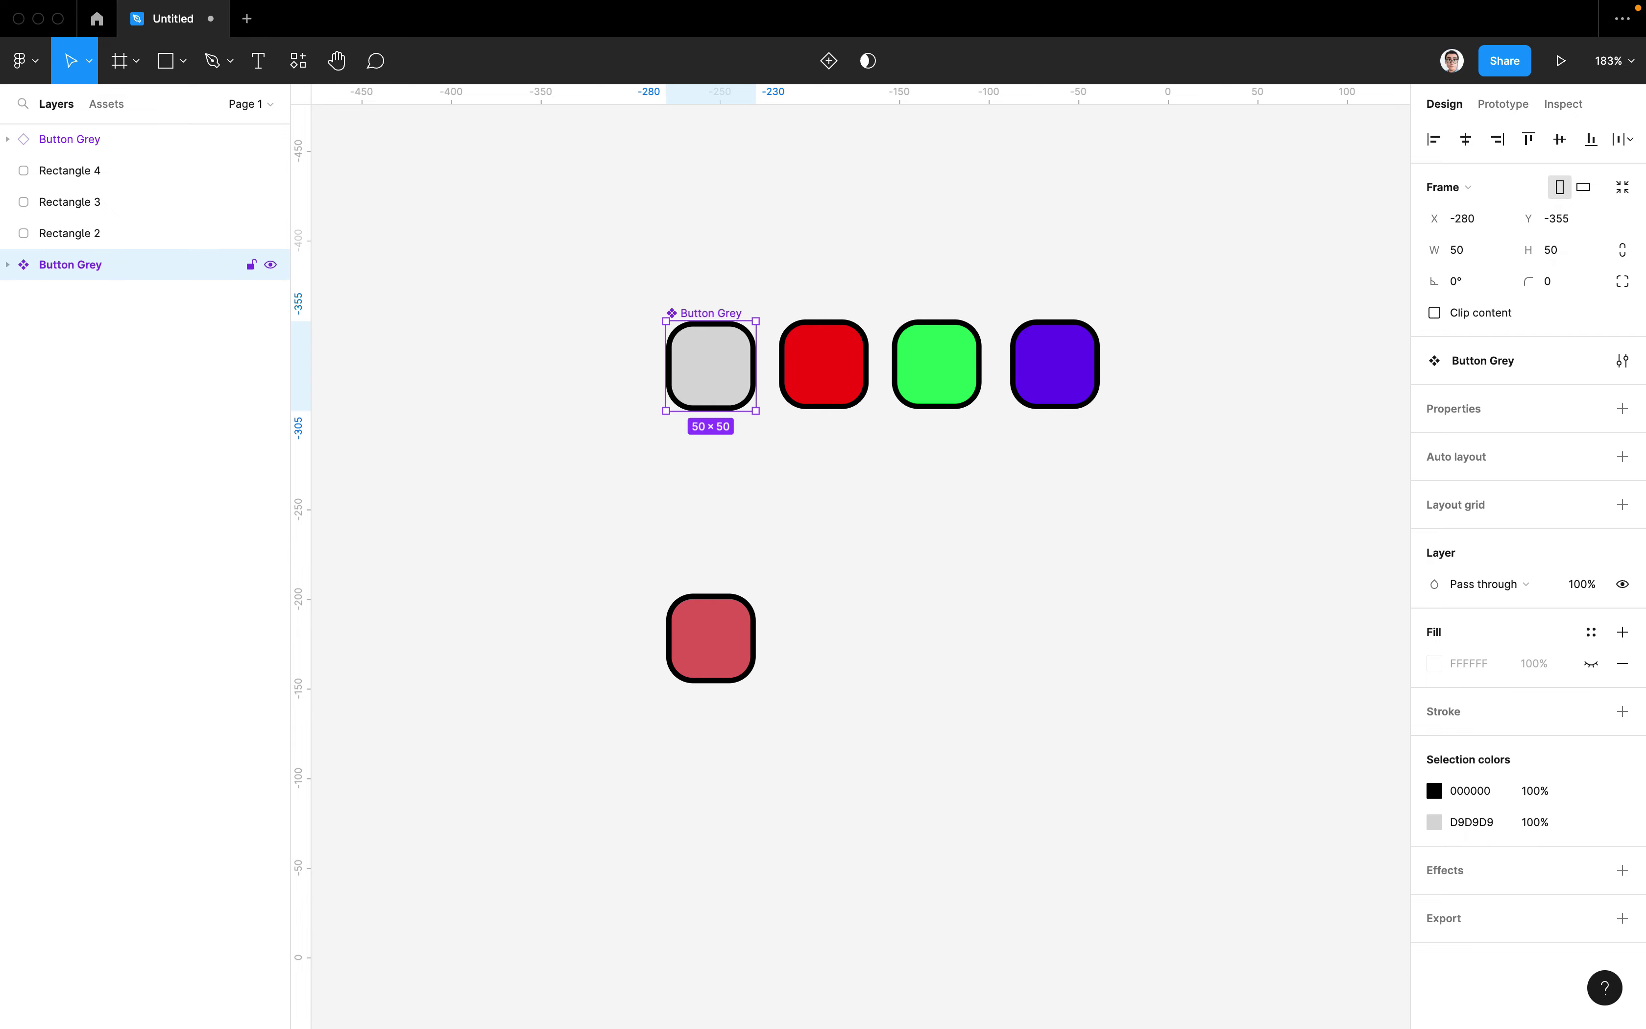
# Turn the red square into a component named 'Button Red'
pyautogui.click(849, 368)
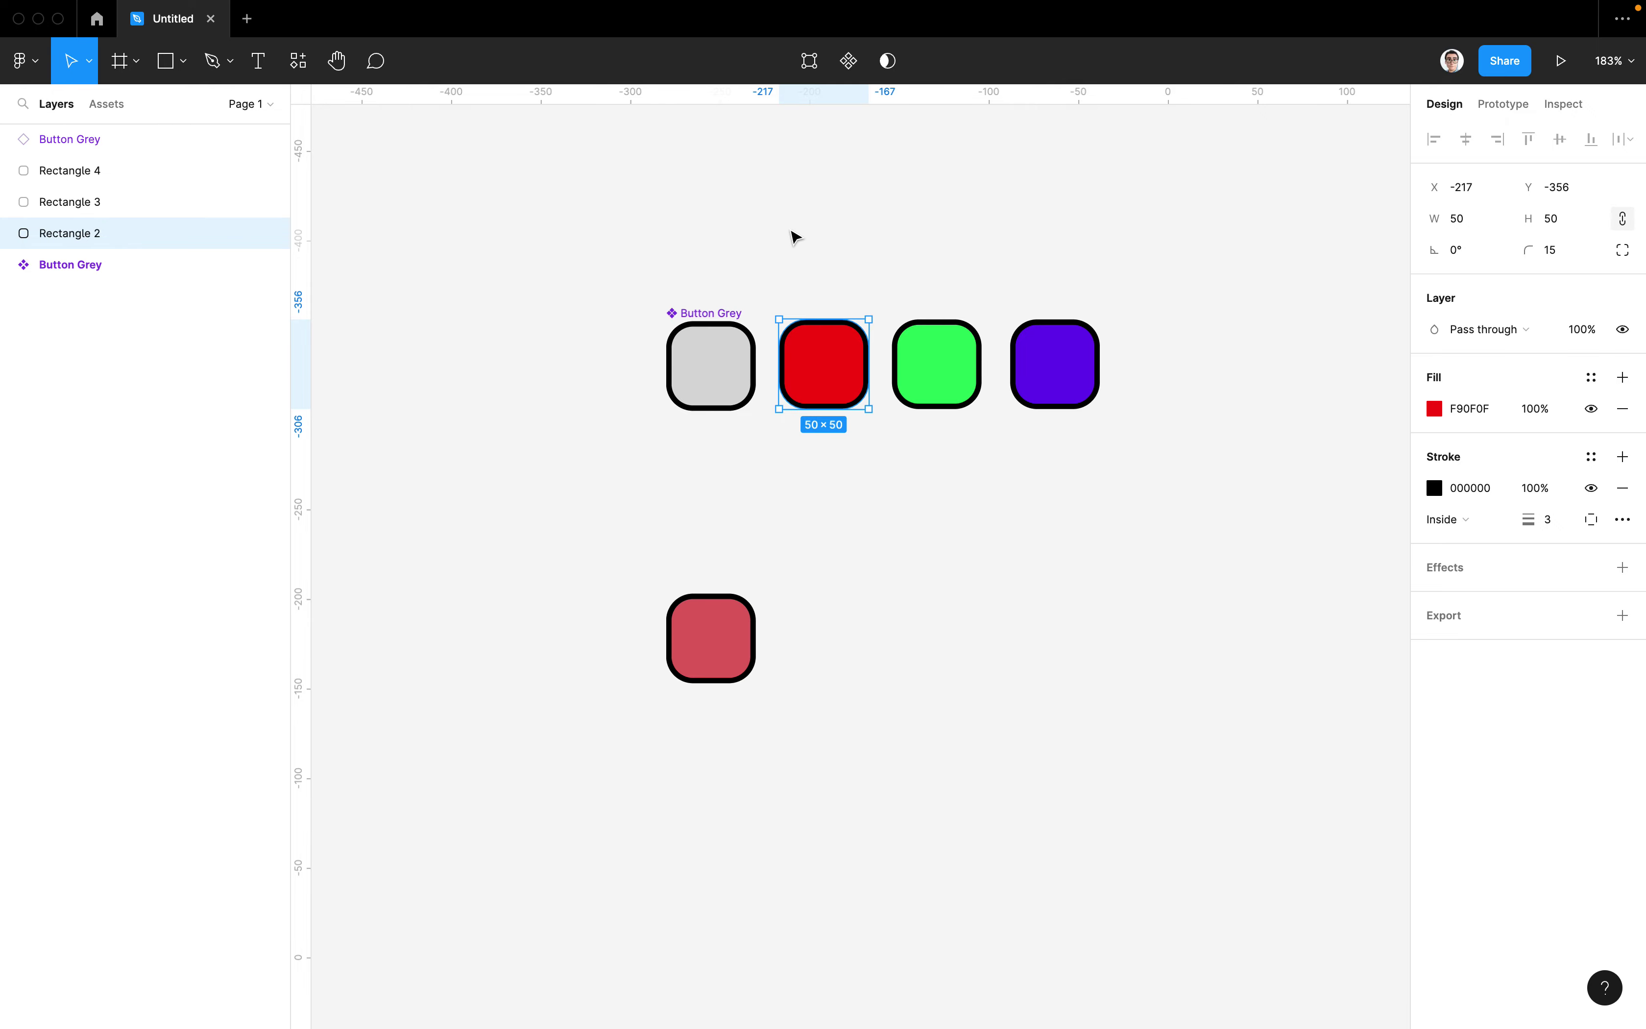
pyautogui.click(860, 65)
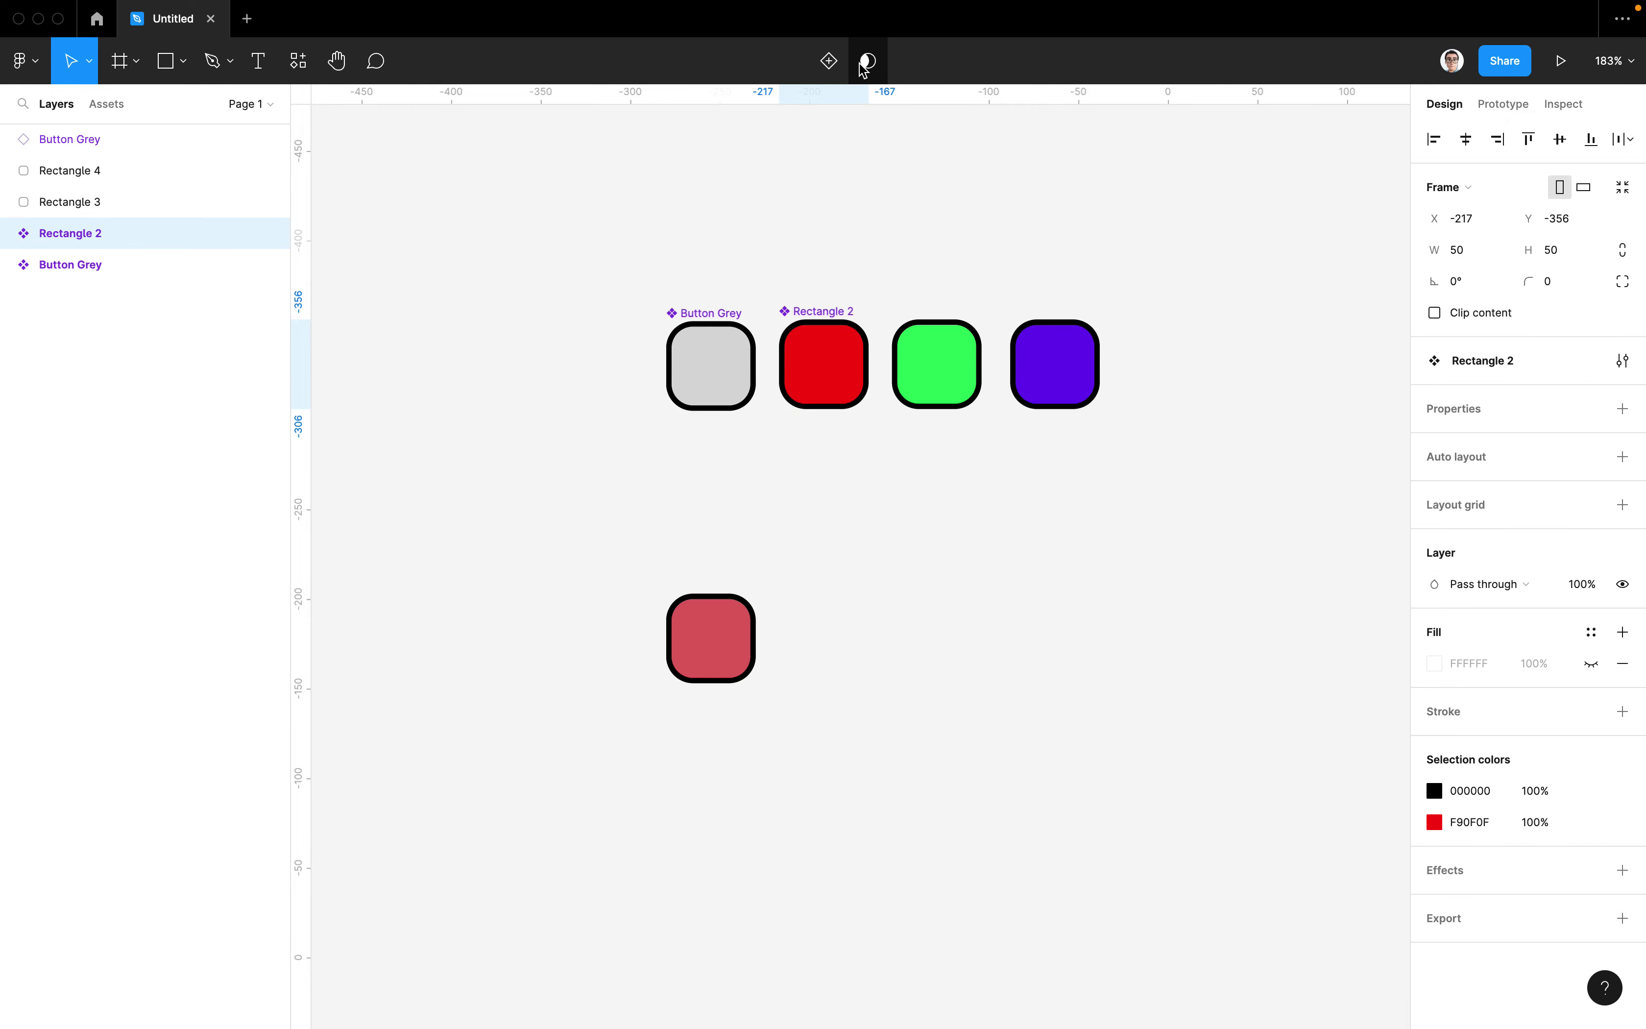
pyautogui.doubleClick(100, 243)
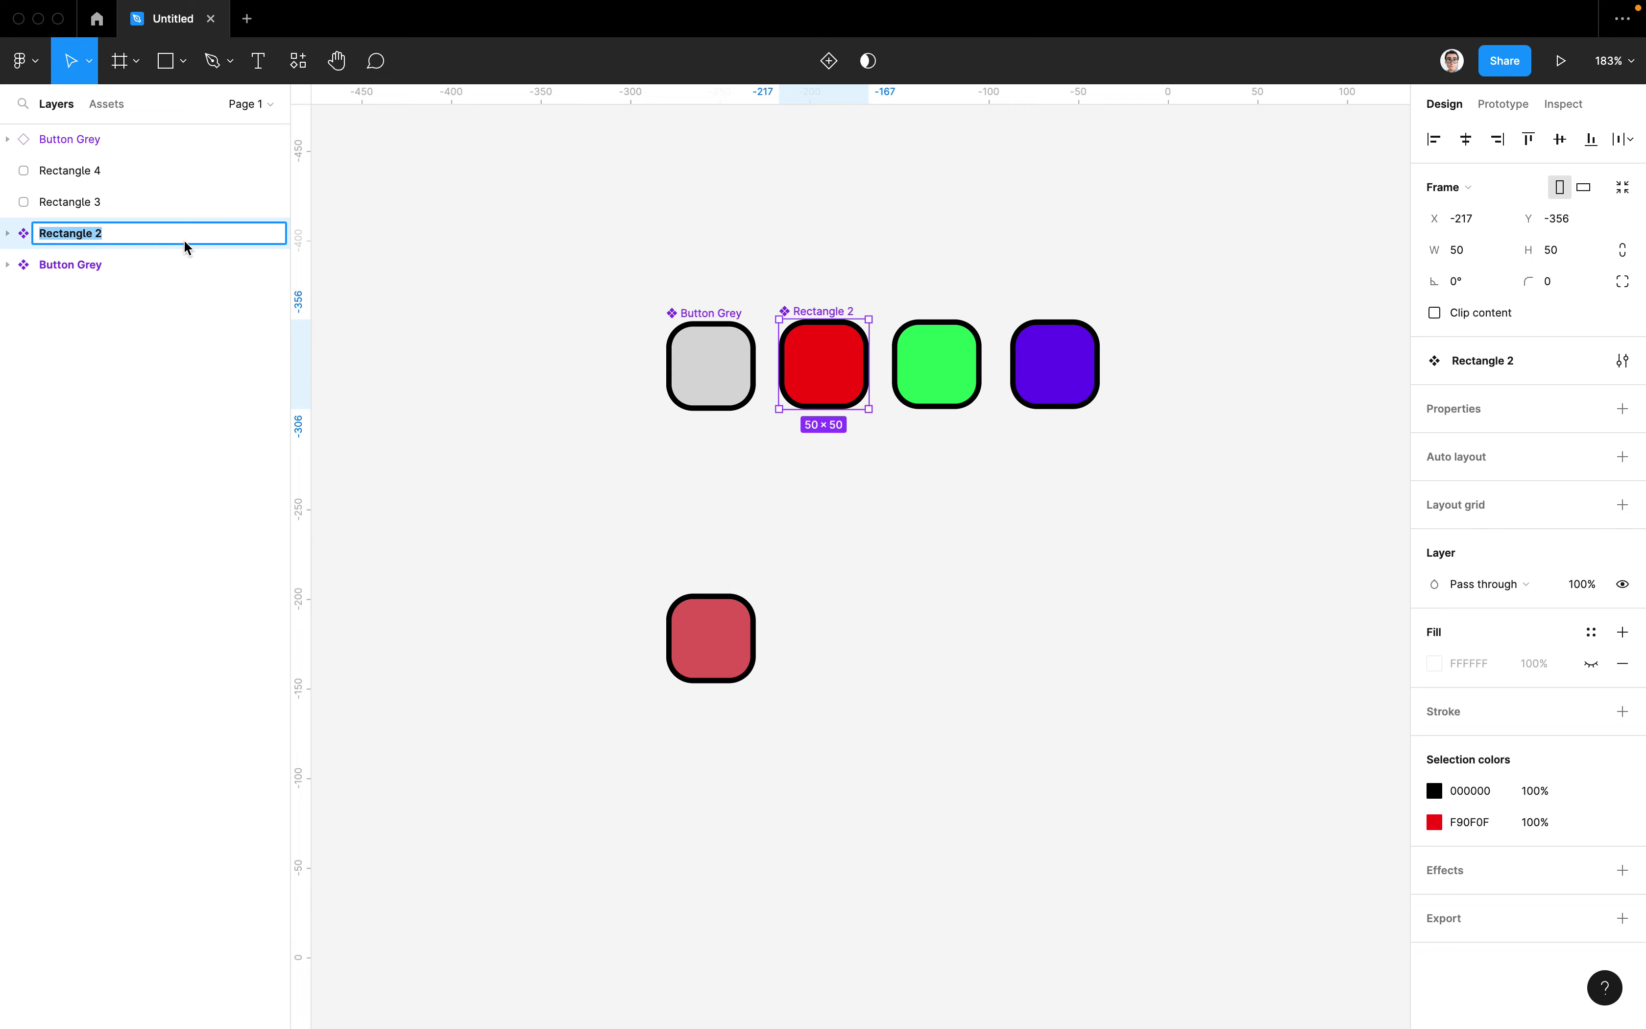
pyautogui.write('Button Red')
pyautogui.press('Return')
pyautogui.click(952, 373)
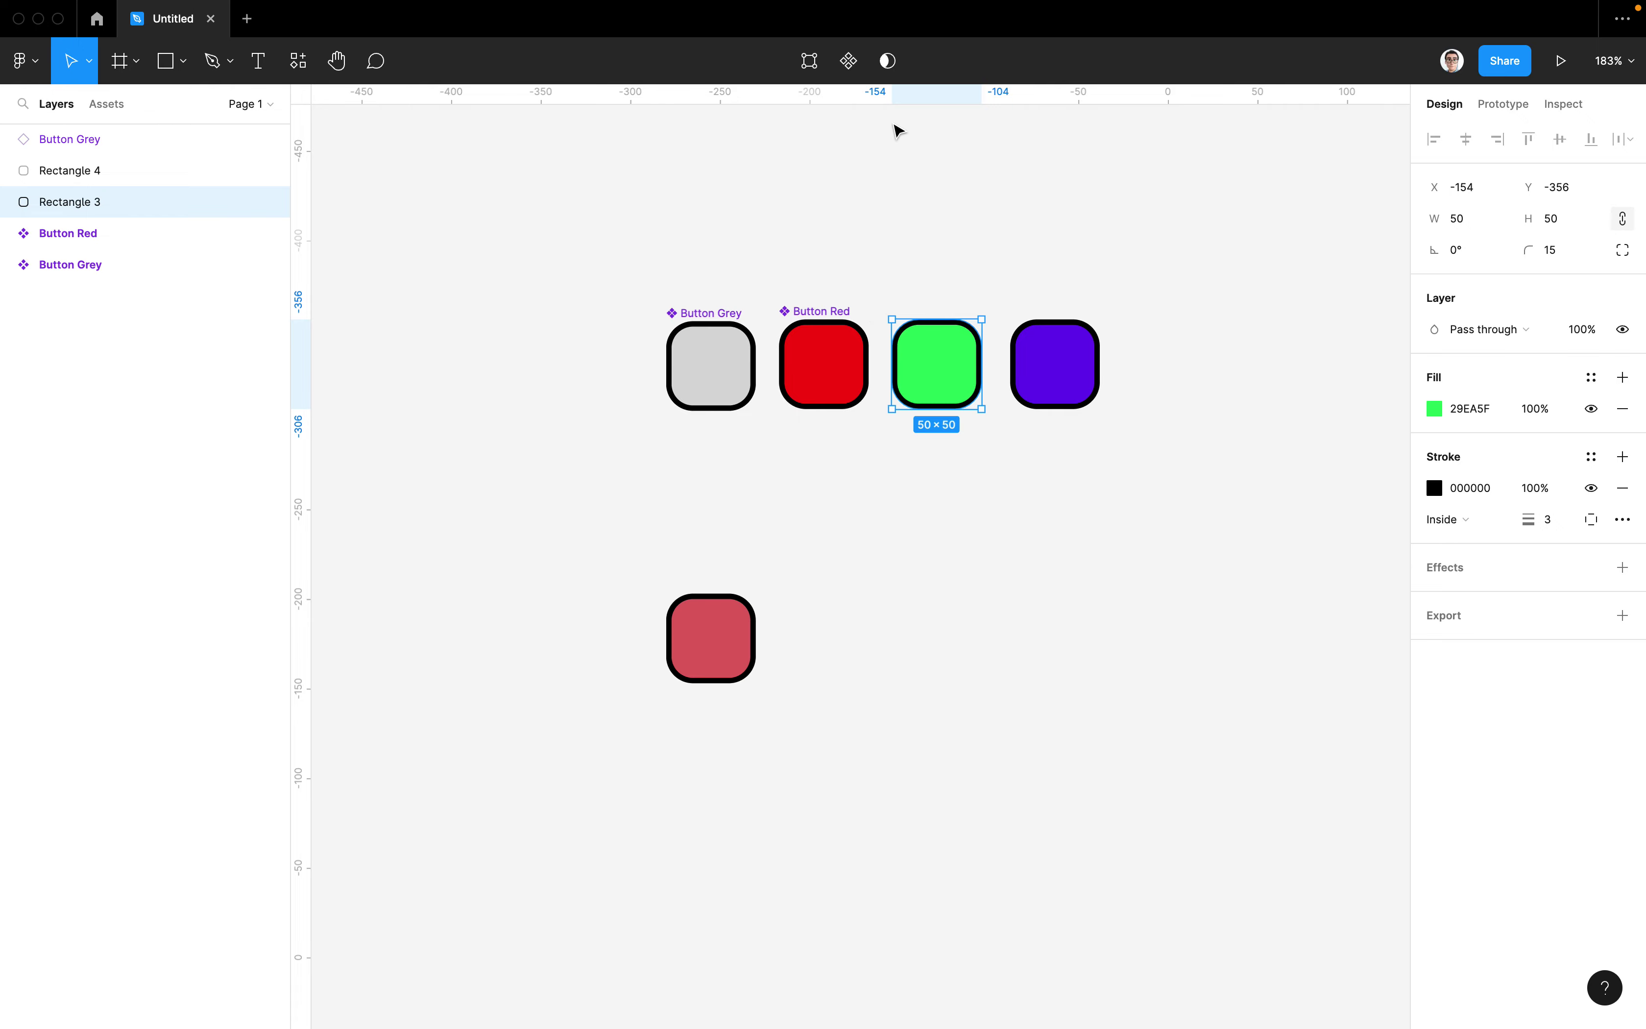
# Turn the green square into a component named 'Button Green'
pyautogui.click(849, 62)
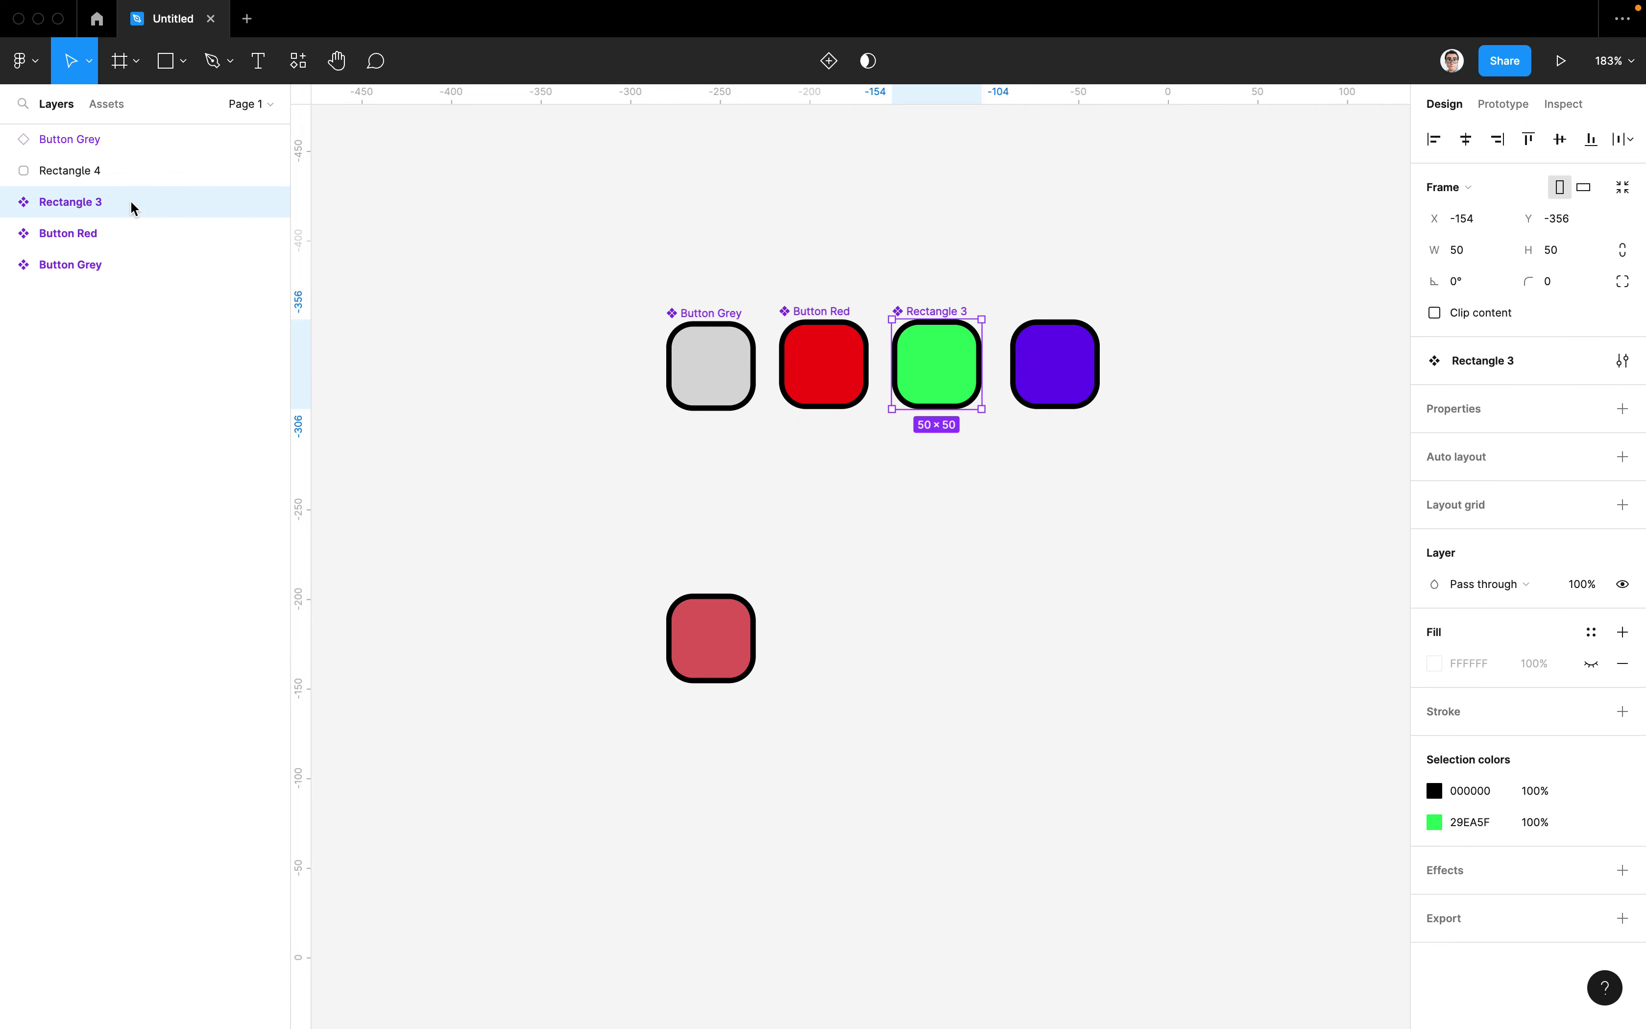
pyautogui.doubleClick(63, 206)
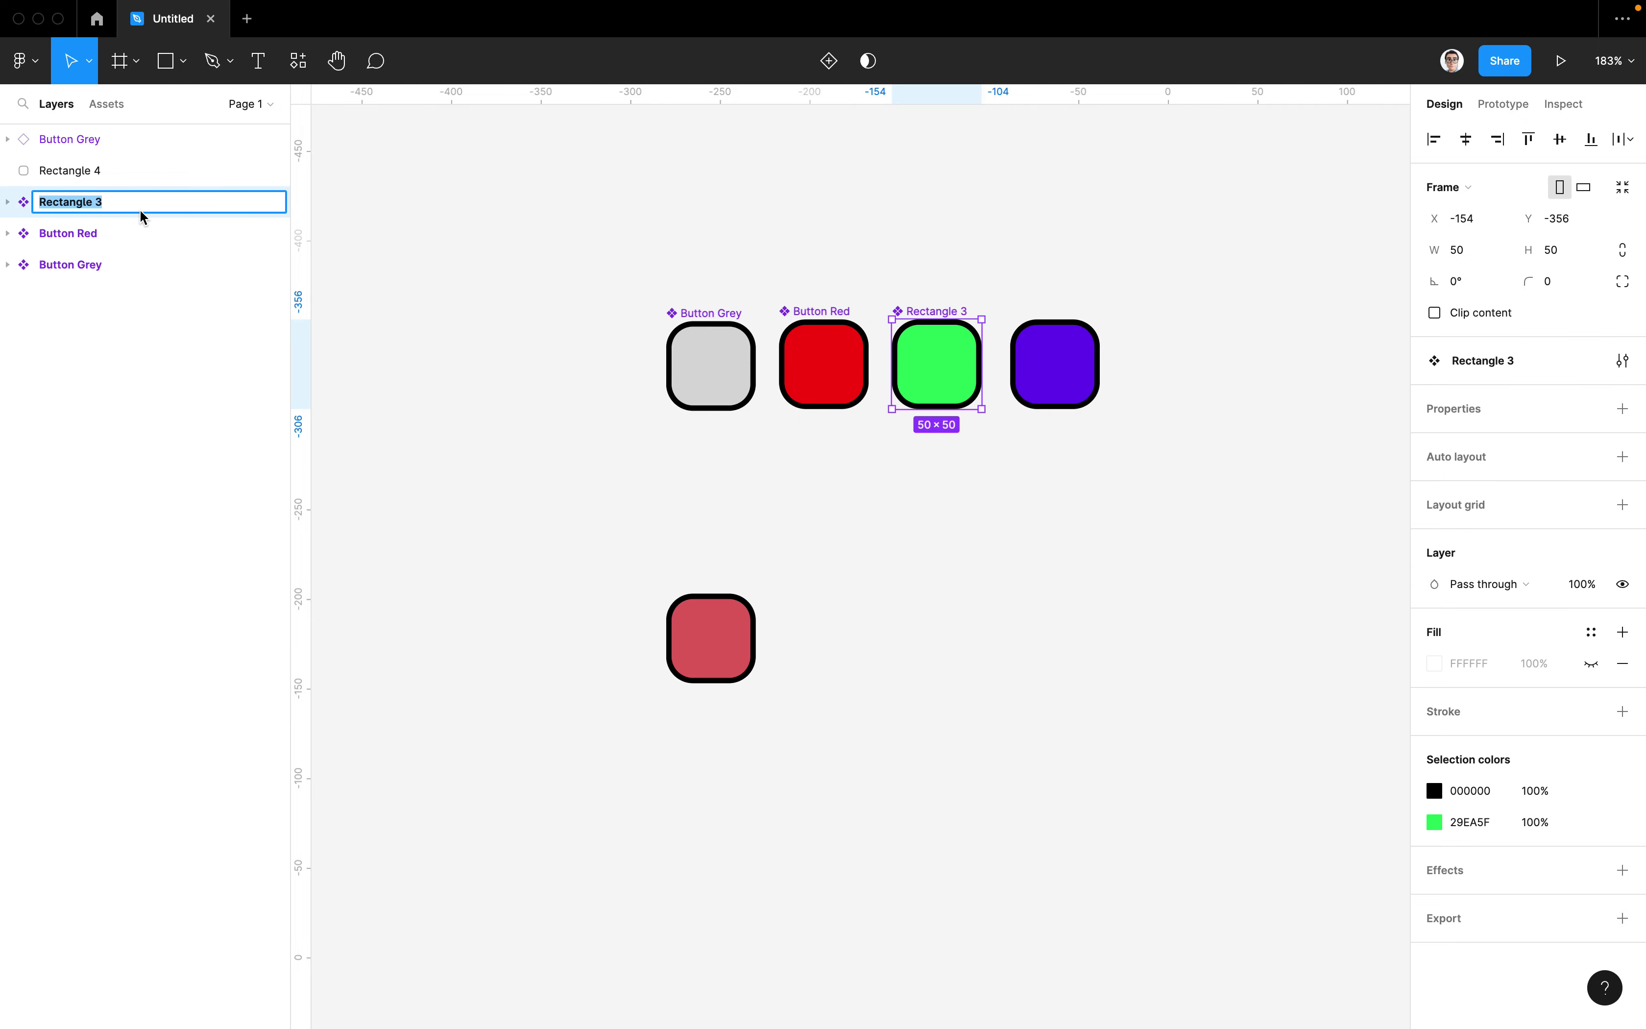
pyautogui.write('Butto')
pyautogui.write('n Gree')
pyautogui.press('Return')
# Turn the purple square into a component, named 'Button Pruple' by mistake
pyautogui.click(1098, 352)
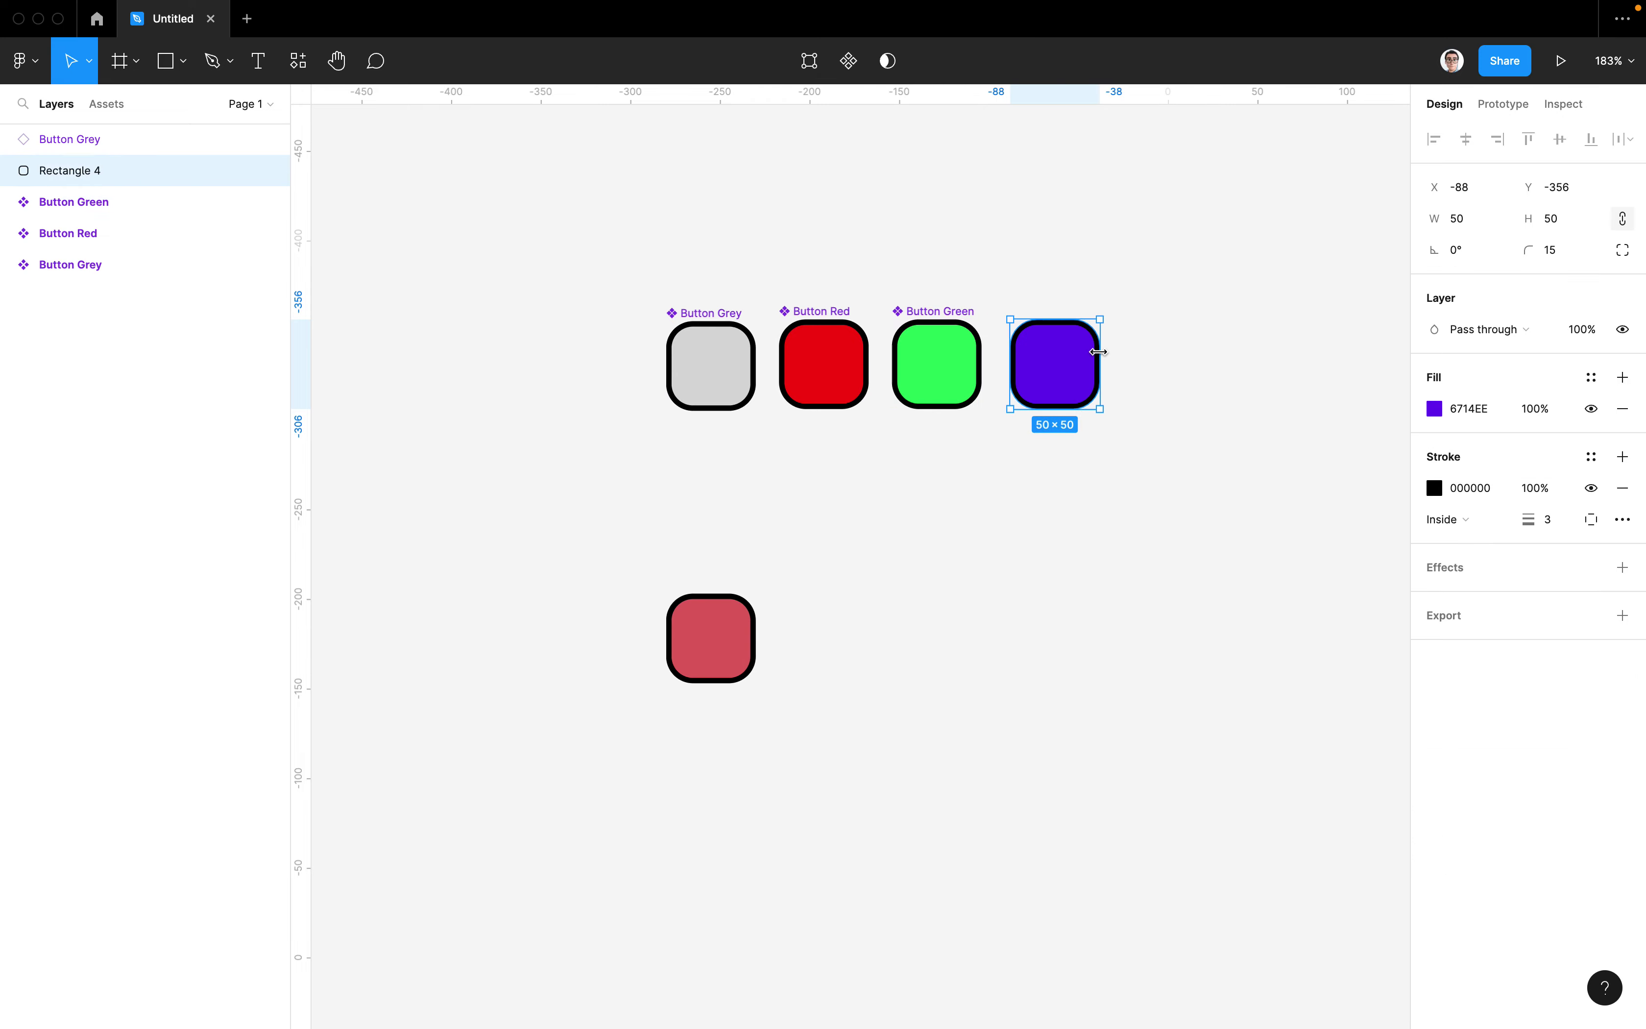
pyautogui.click(848, 61)
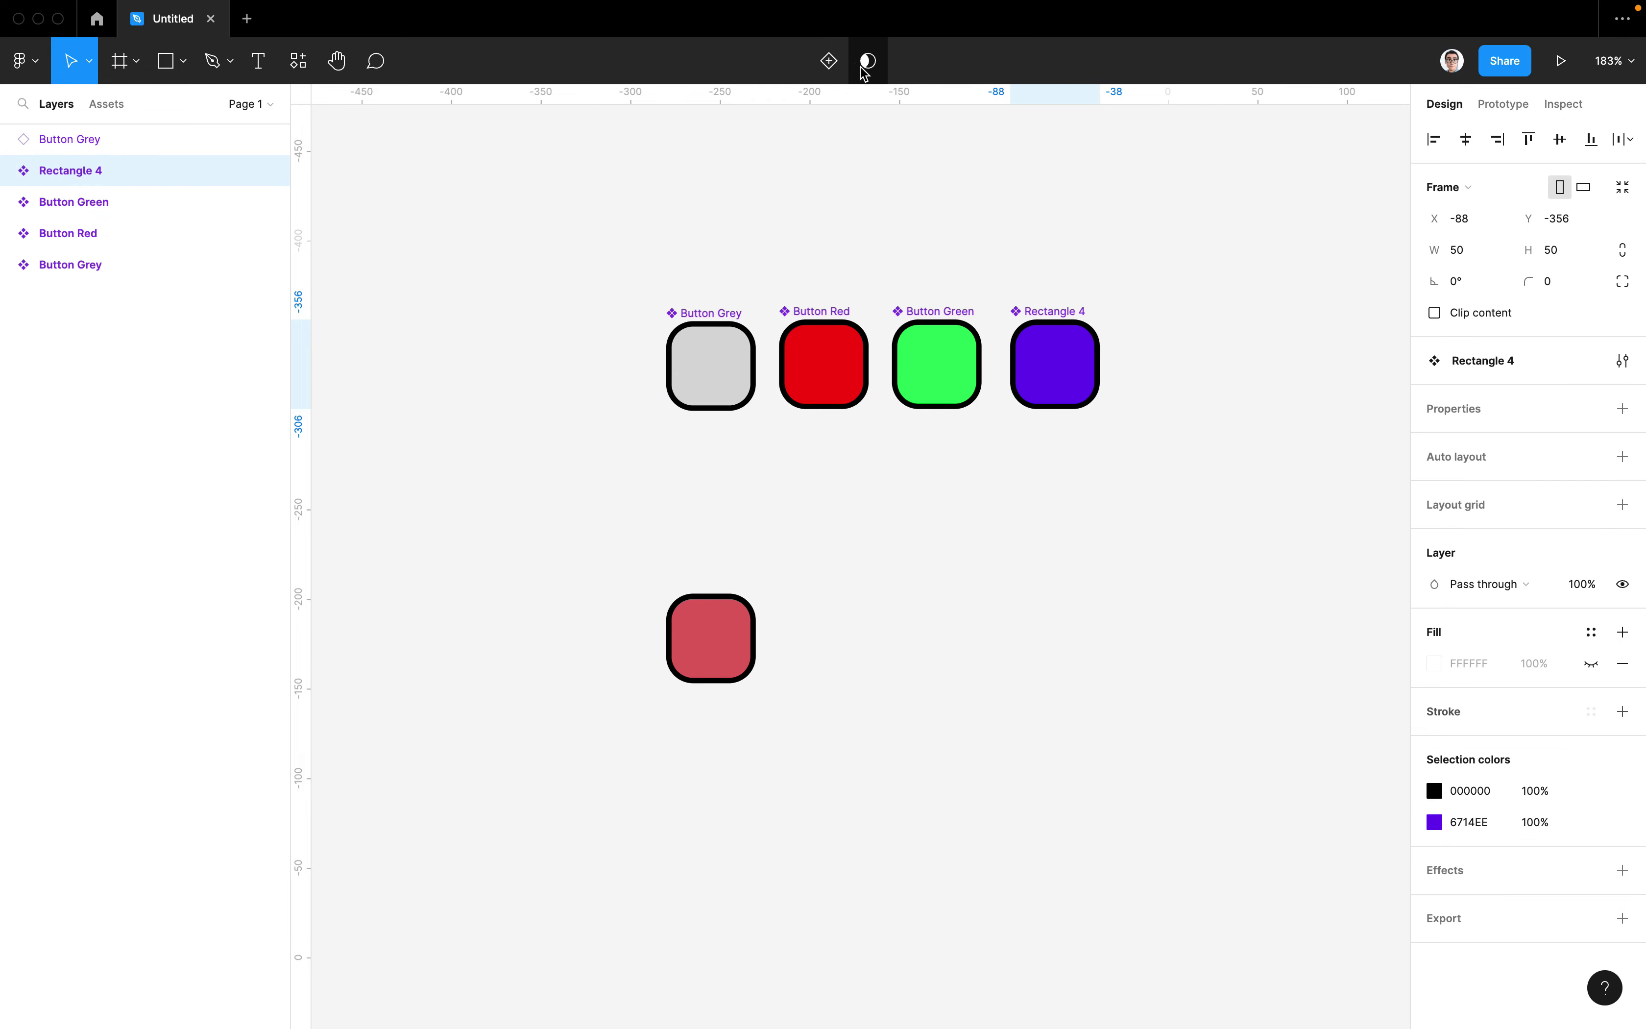
pyautogui.doubleClick(94, 171)
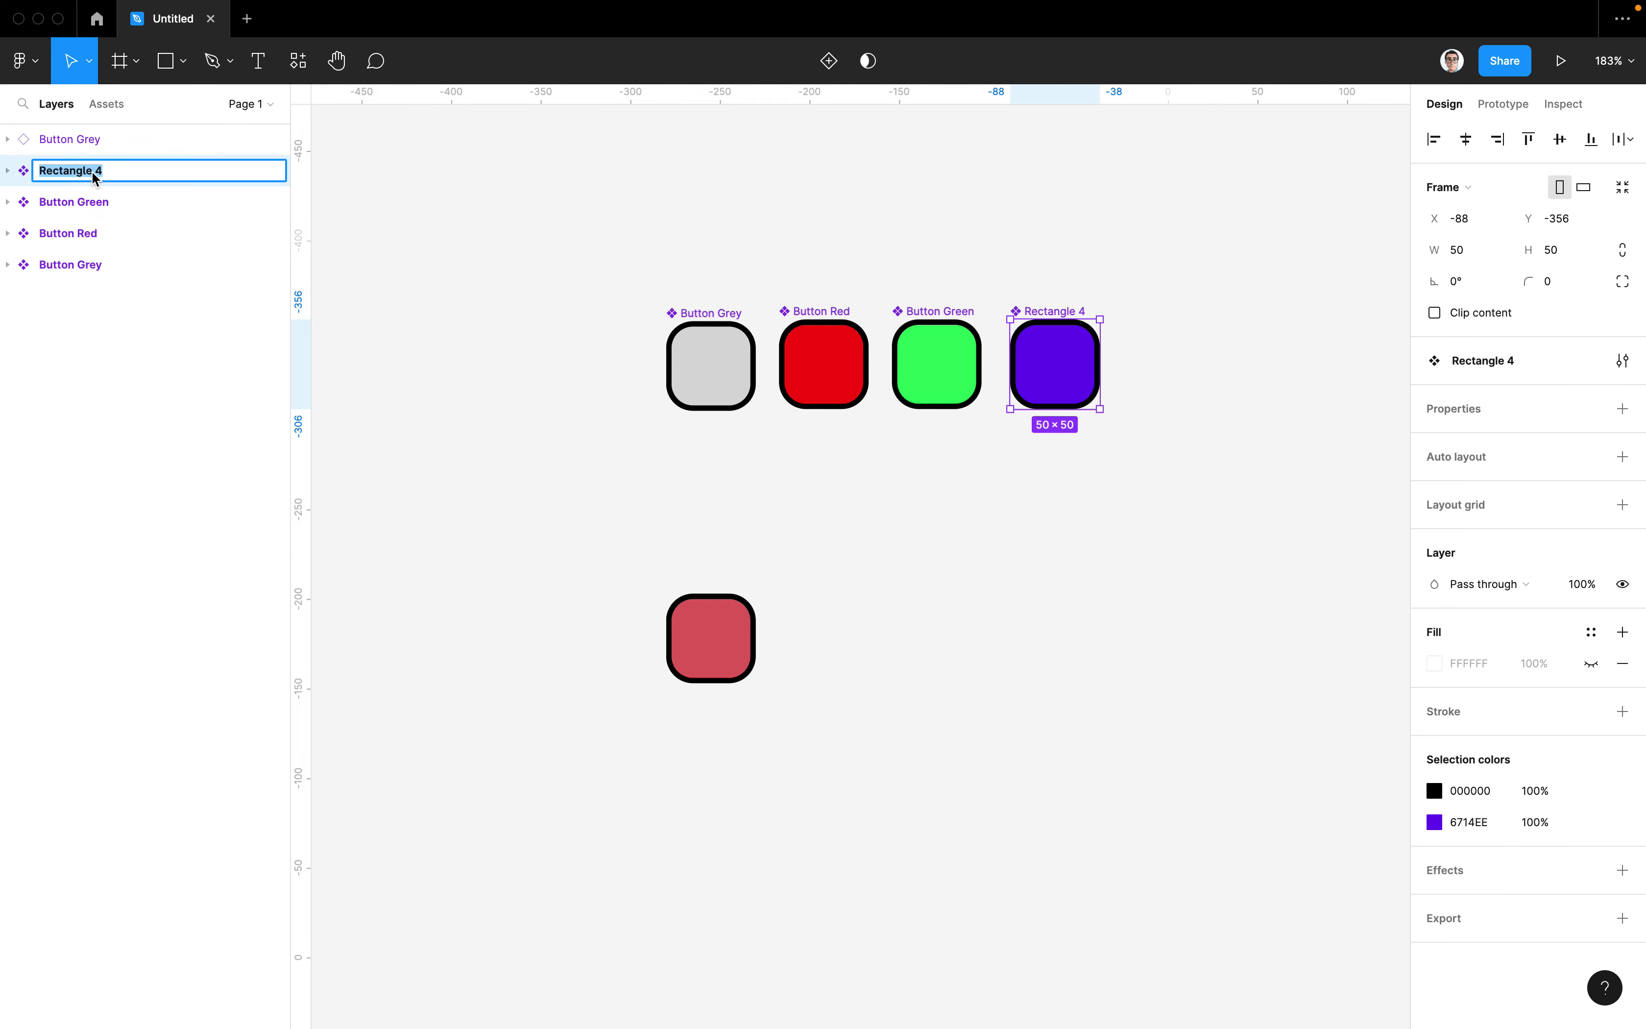
pyautogui.write('Button Pruple')
pyautogui.press('Return')
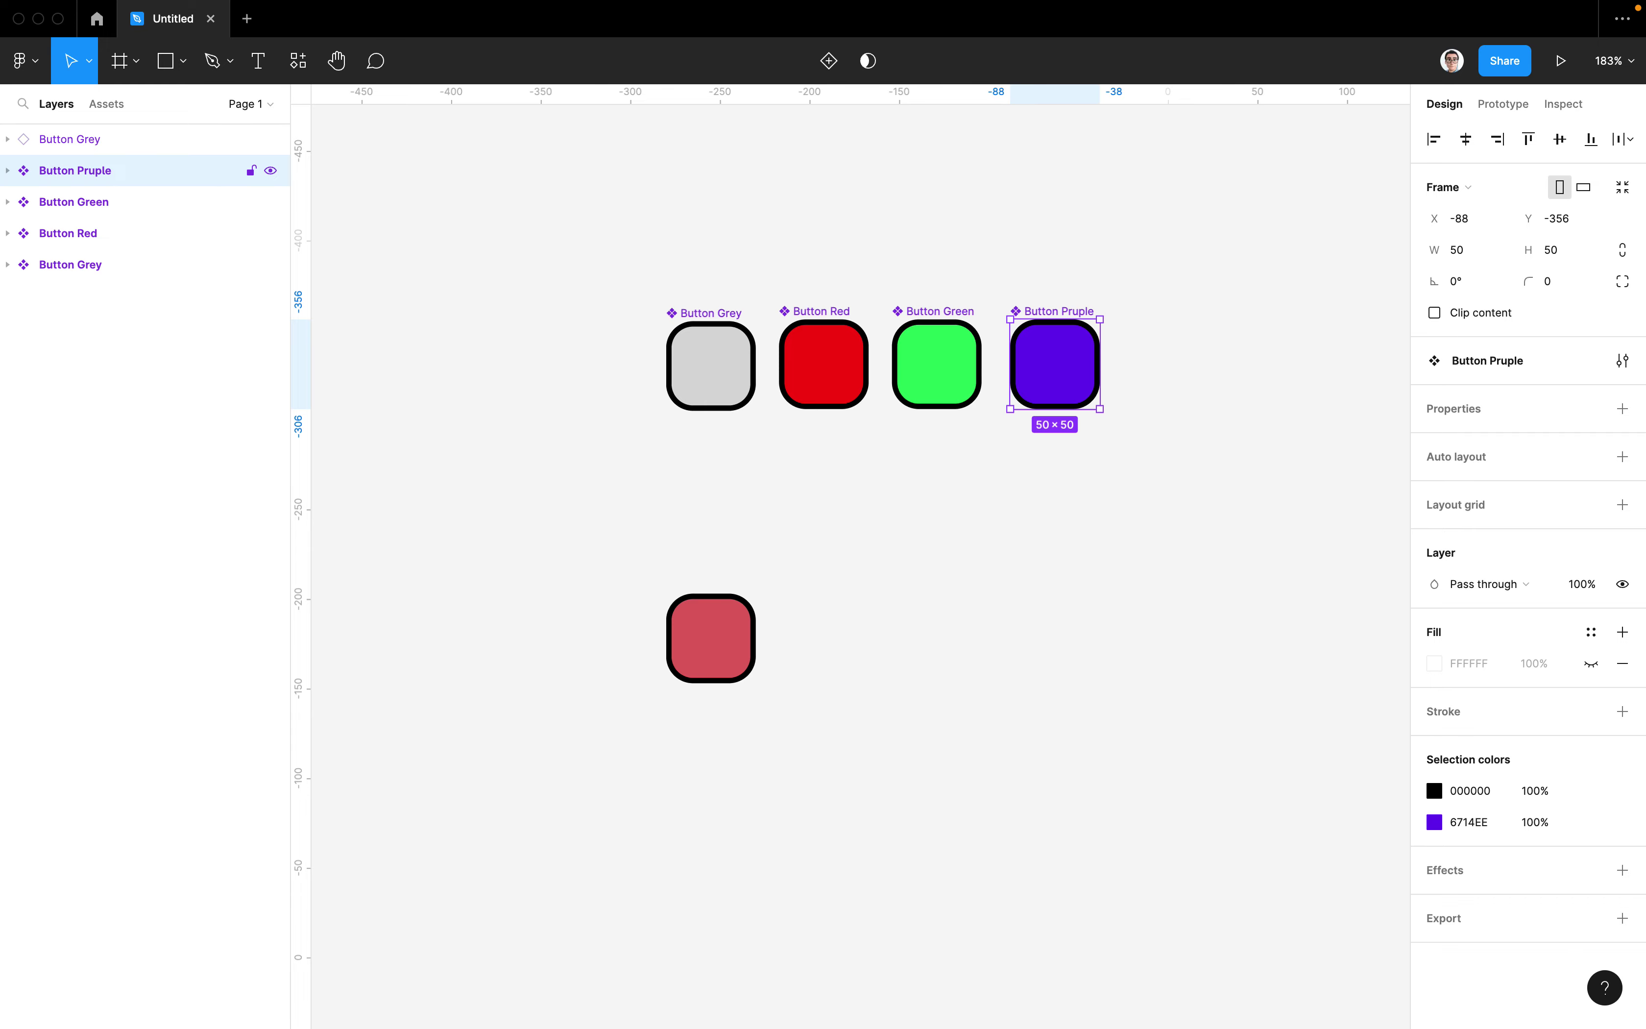
# Correct the purple component's layer name to 'Button Purple'
pyautogui.doubleClick(95, 178)
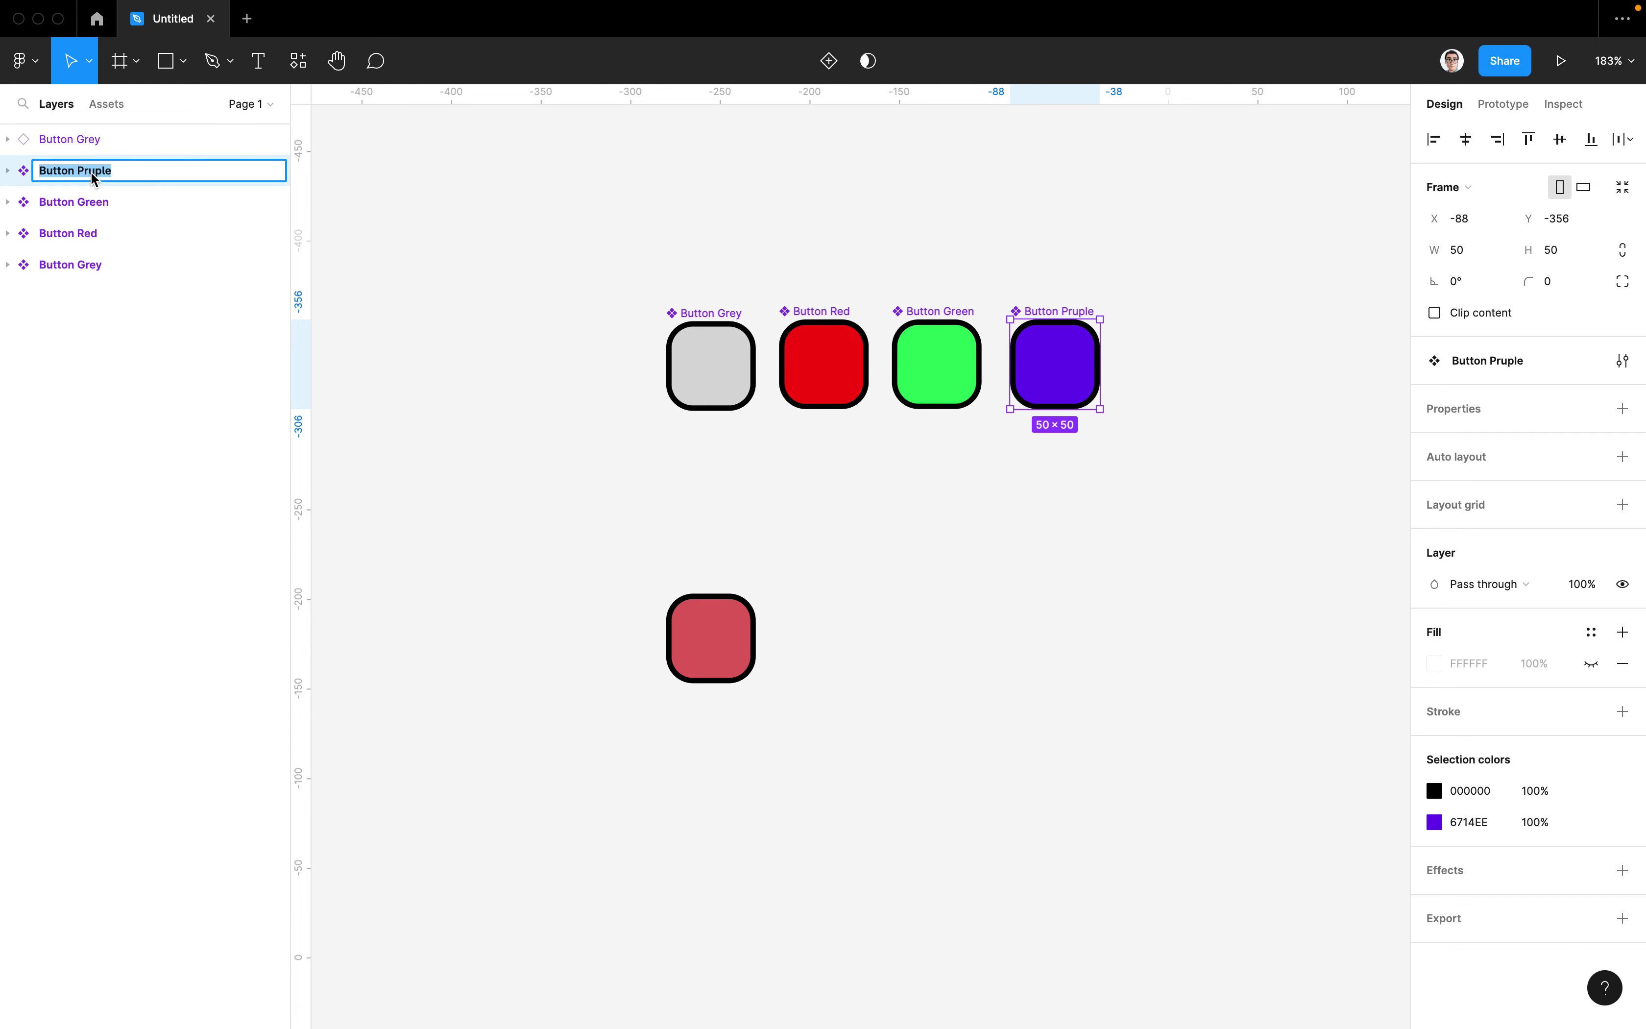
pyautogui.write('r')
pyautogui.press('Return')
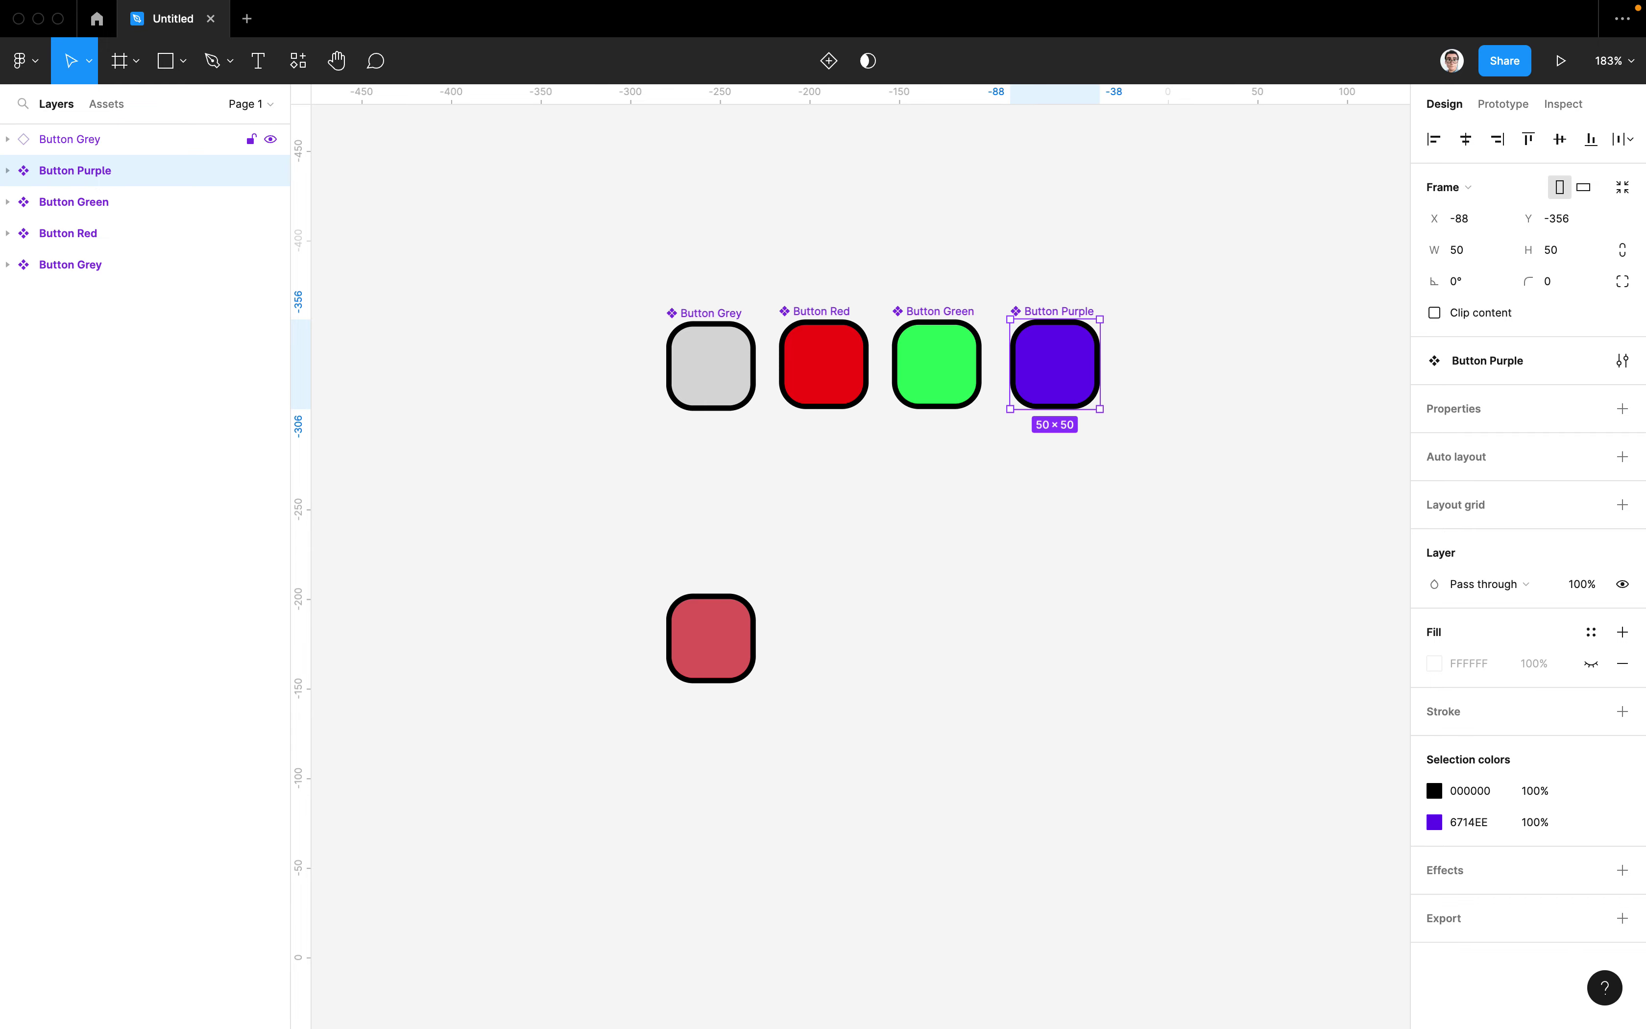
pyautogui.click(1126, 462)
# Move the pink instance up so it sits aligned beneath Button Grey
pyautogui.moveTo(1125, 463); pyautogui.dragTo(613, 352)
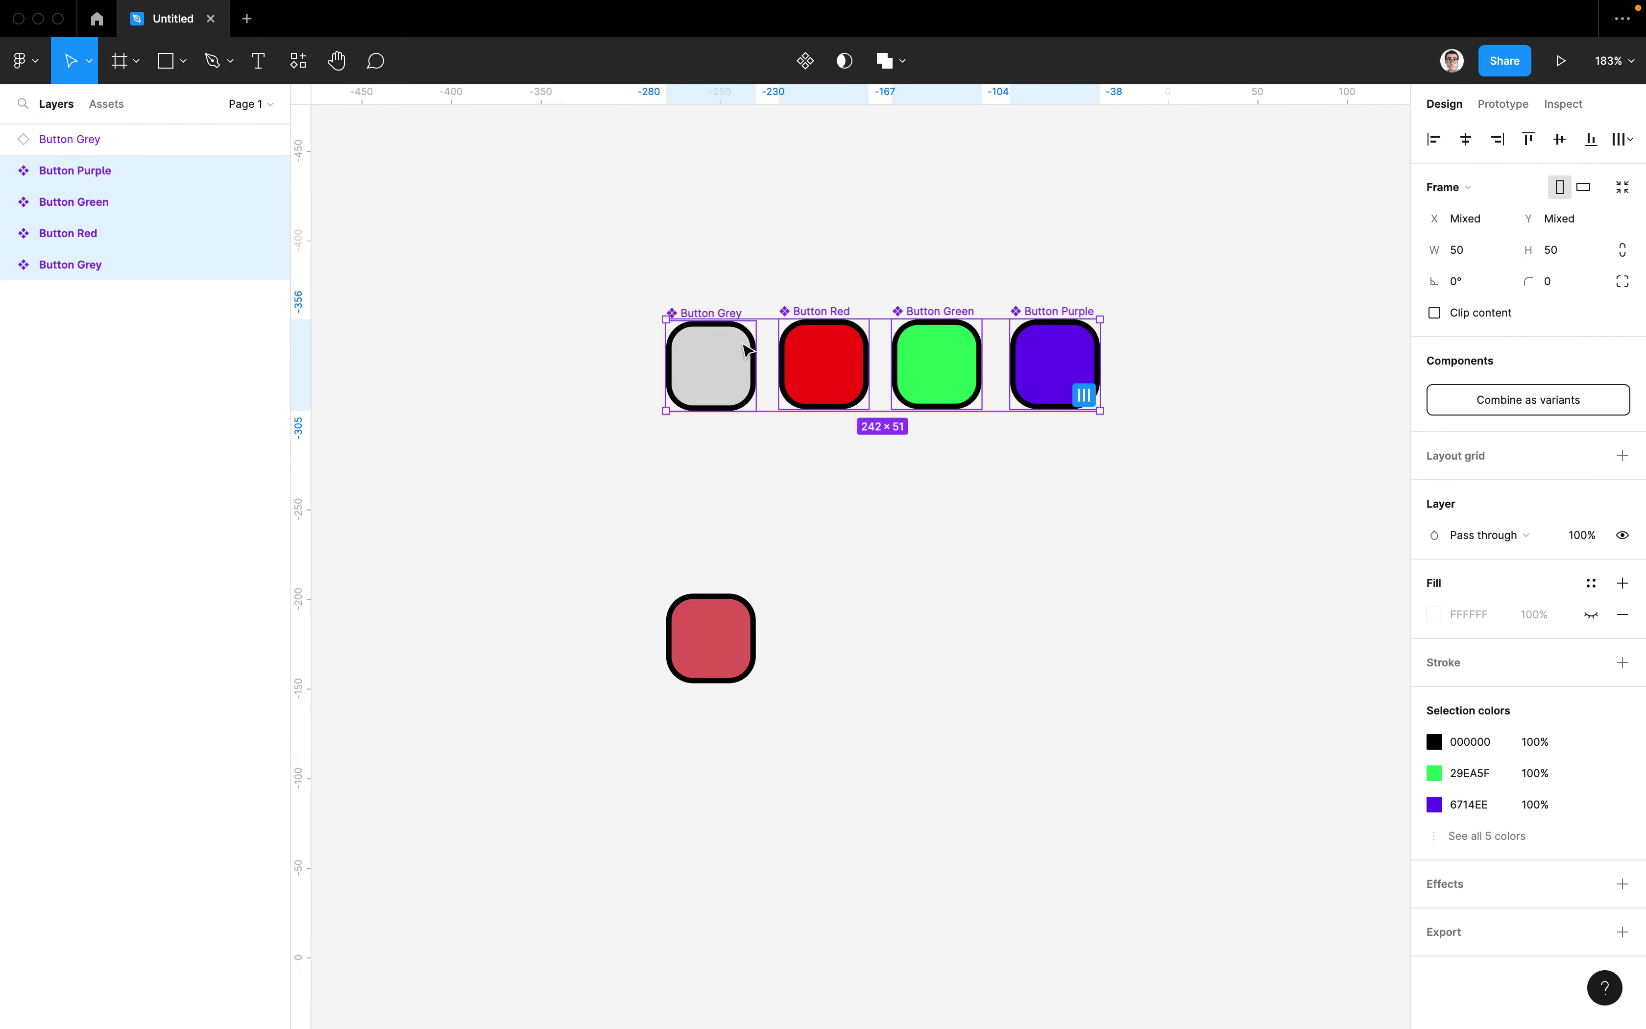
pyautogui.keyDown('ctrl'); pyautogui.scroll(5, 861, 408); pyautogui.keyUp('ctrl')
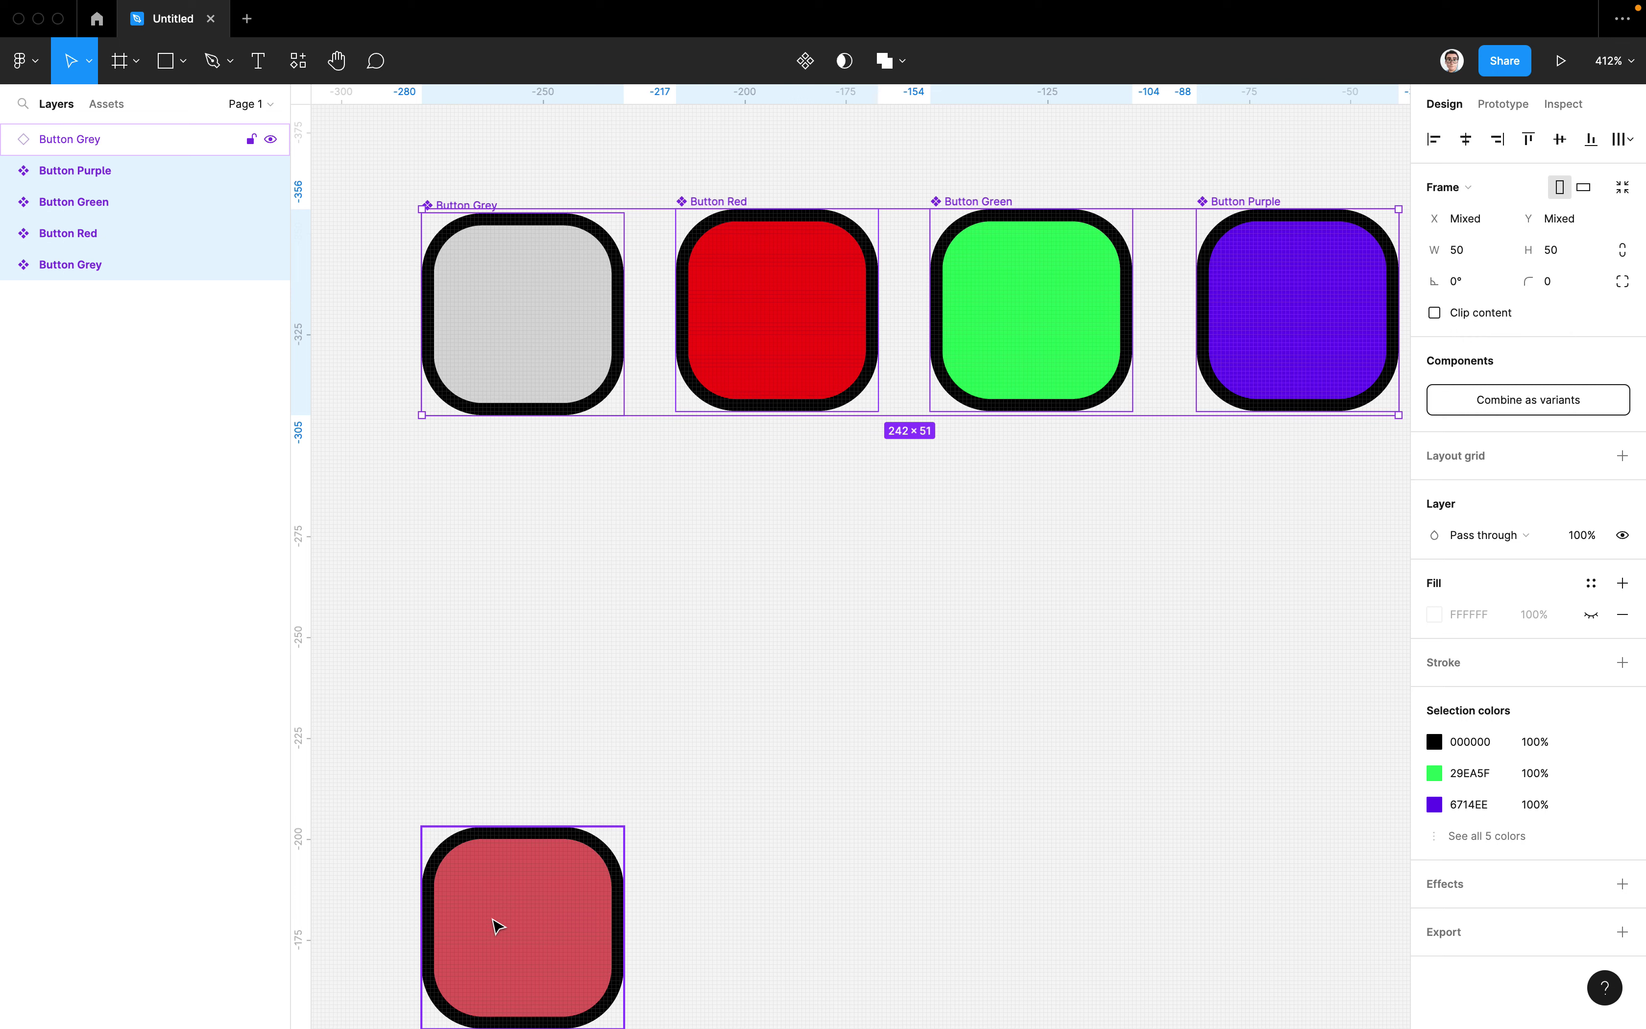
pyautogui.moveTo(499, 926); pyautogui.dragTo(506, 751)
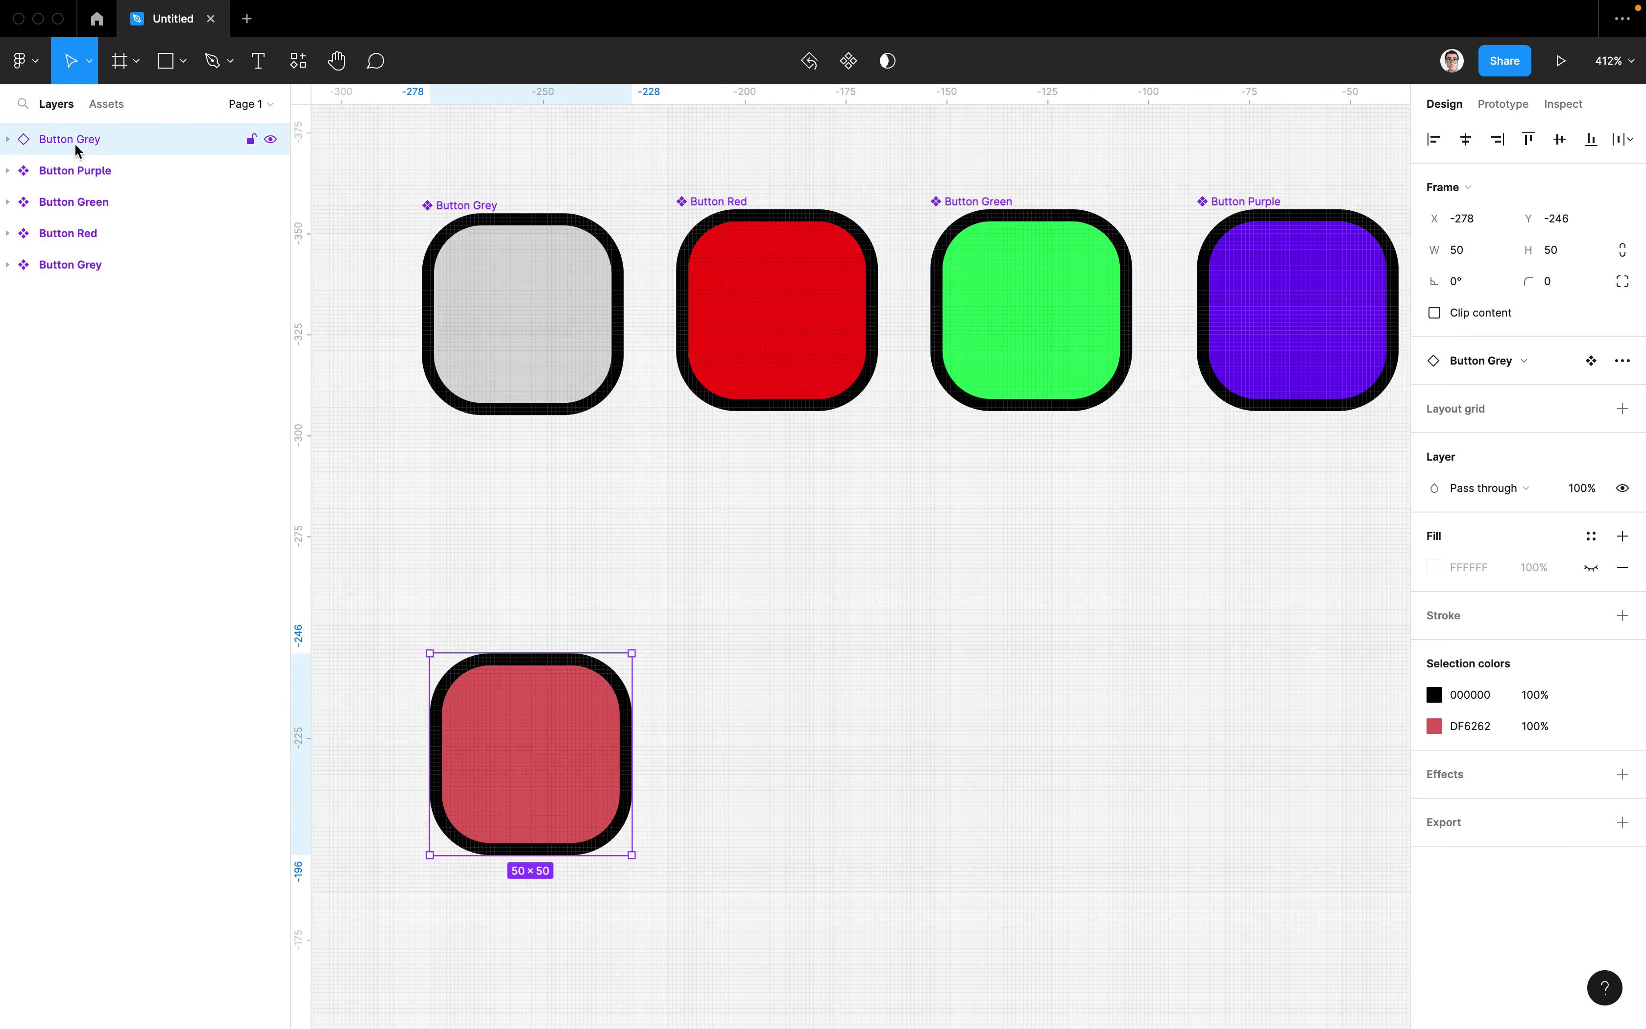
pyautogui.moveTo(568, 713); pyautogui.dragTo(559, 680)
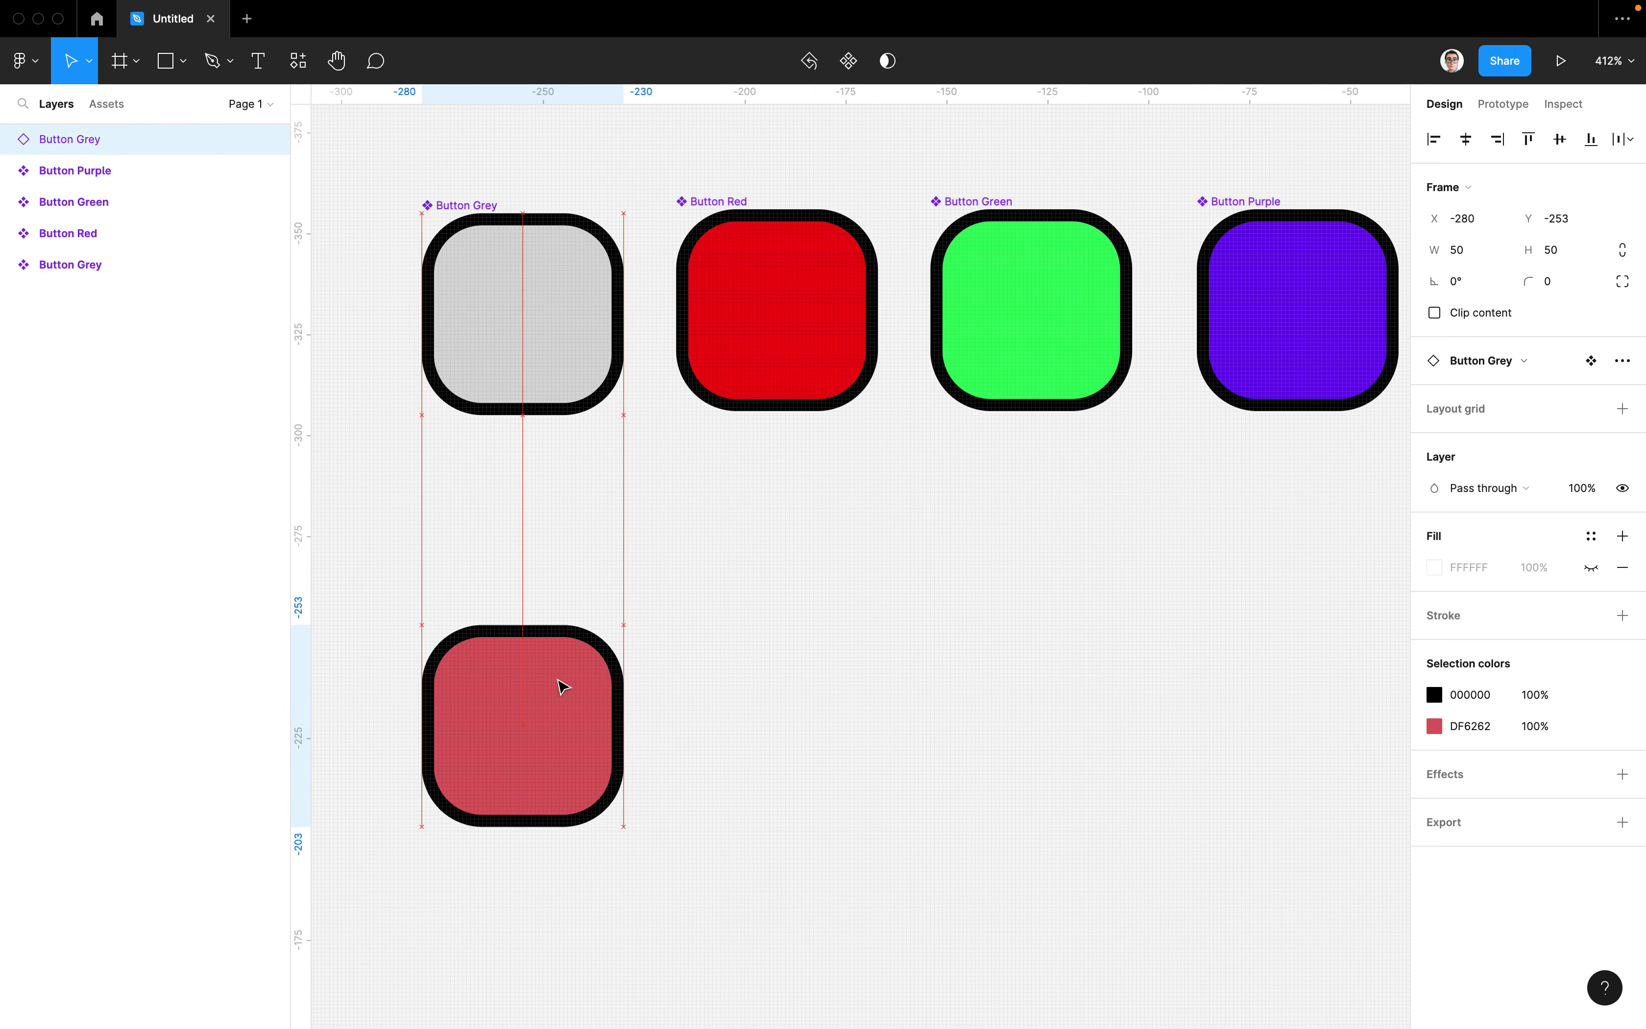
# Check the pink square's alignment by reselecting it and the red button
pyautogui.click(859, 632)
pyautogui.click(586, 725)
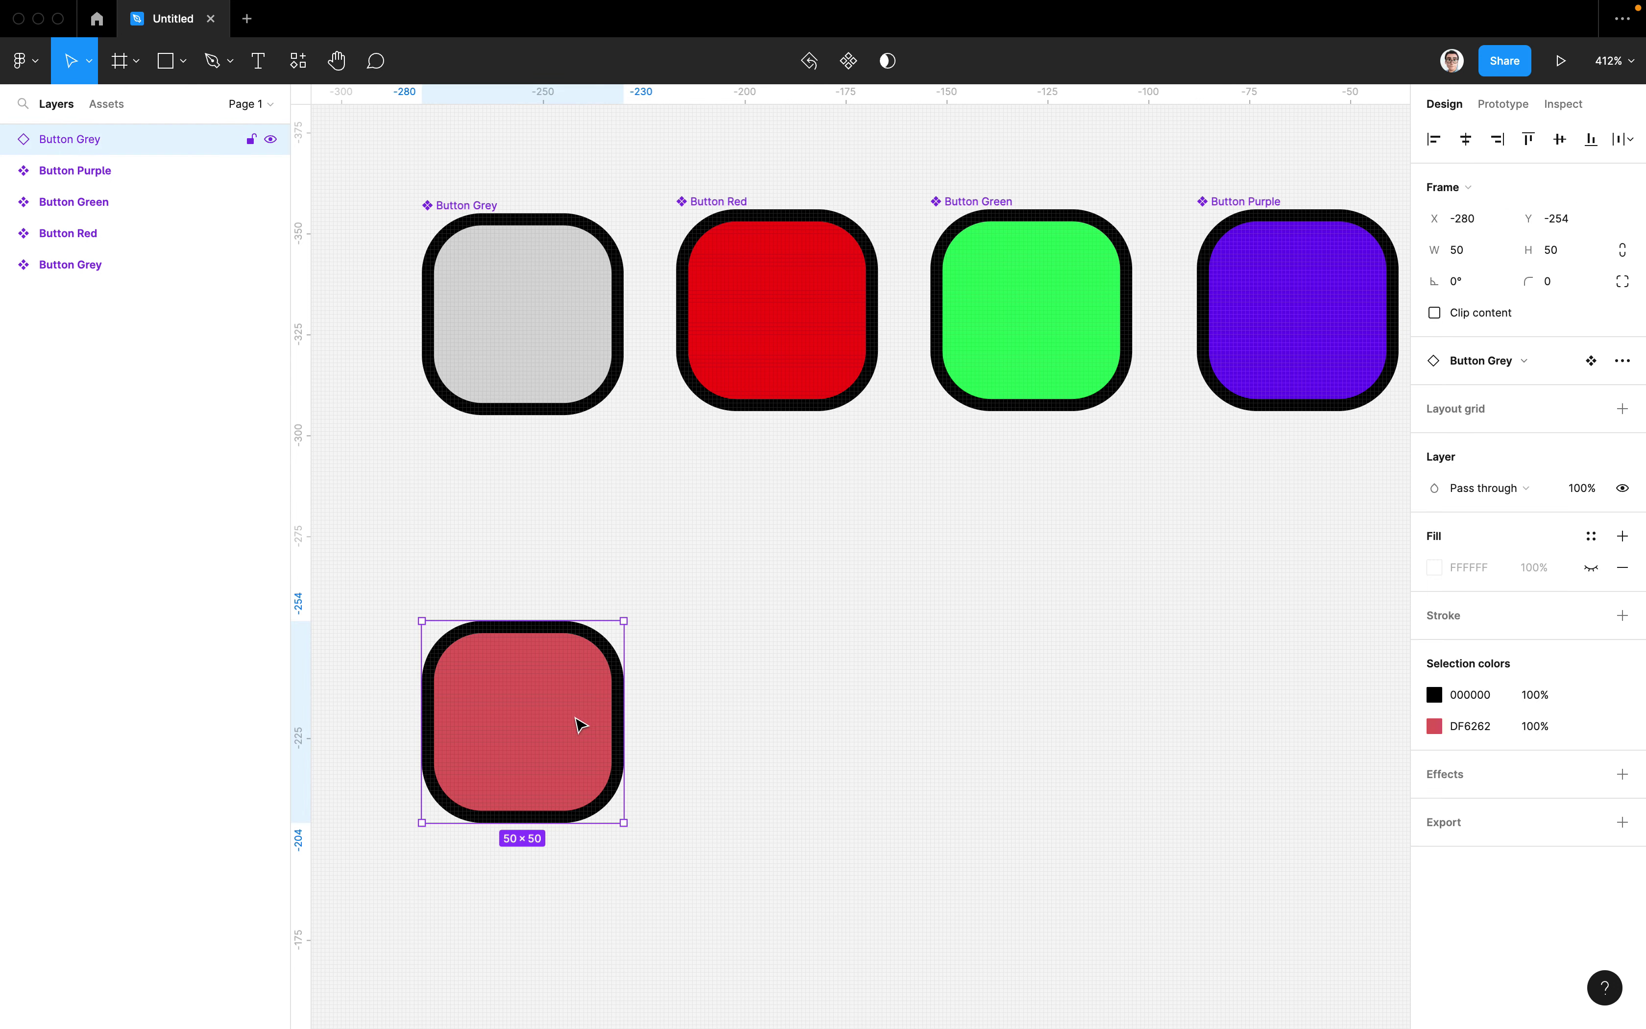
pyautogui.moveTo(69, 139)
pyautogui.click(821, 638)
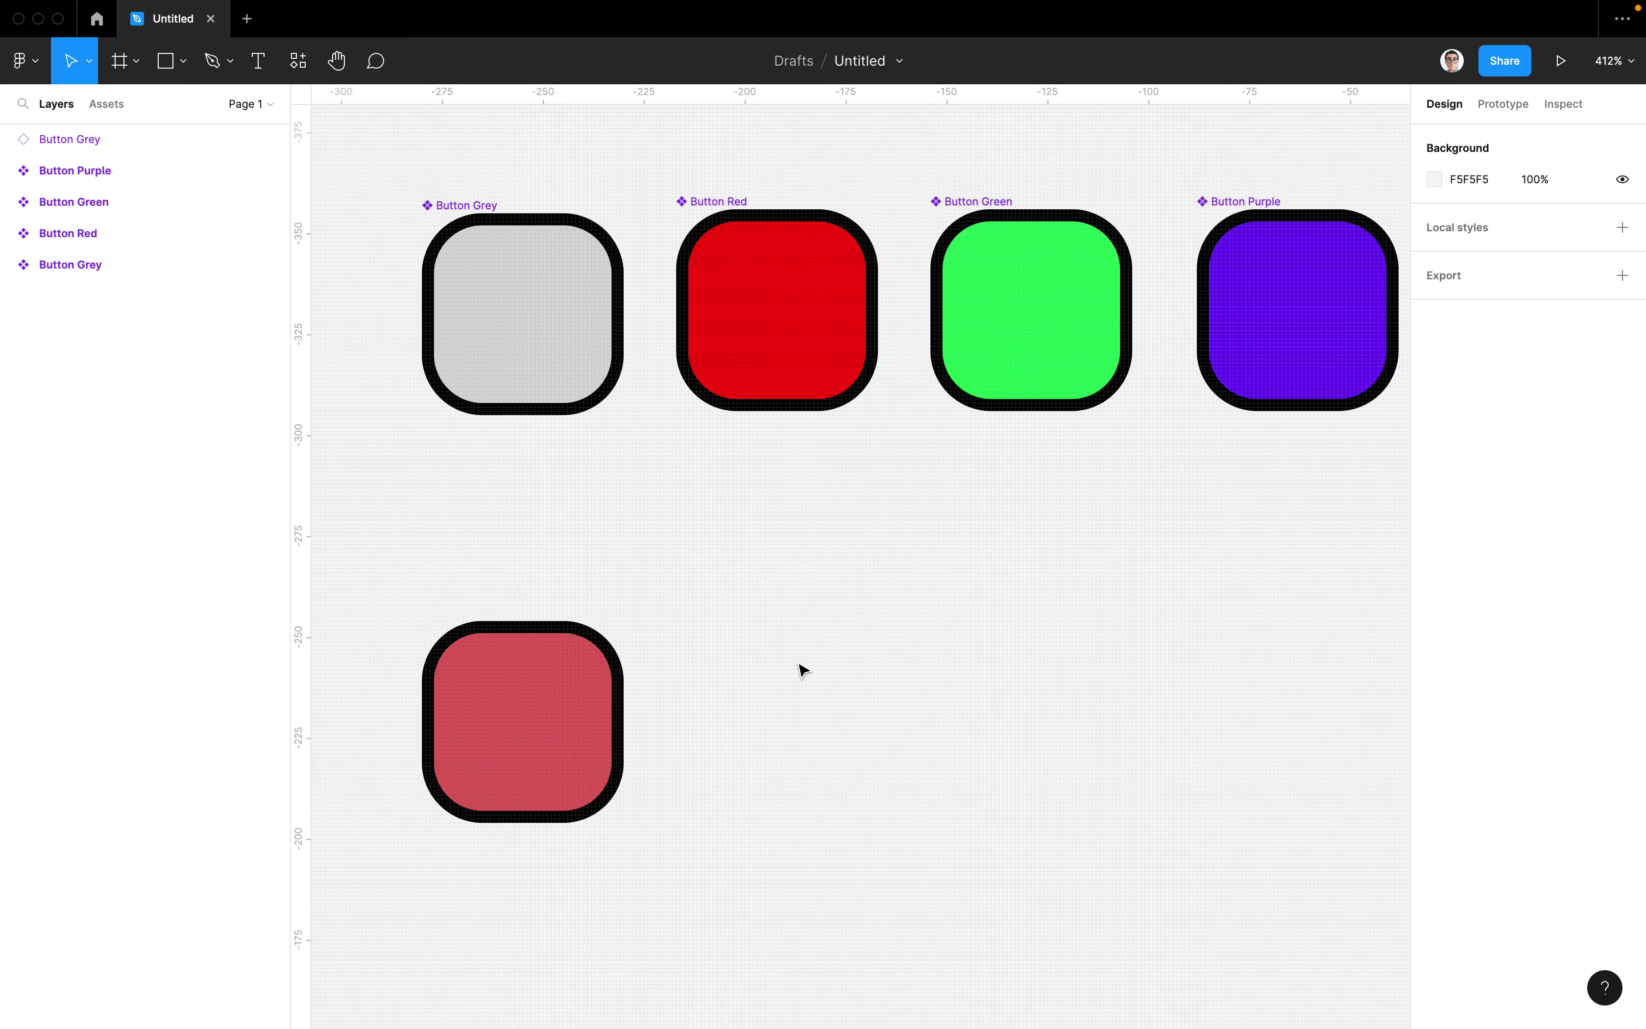
pyautogui.click(622, 672)
pyautogui.click(955, 466)
pyautogui.click(812, 316)
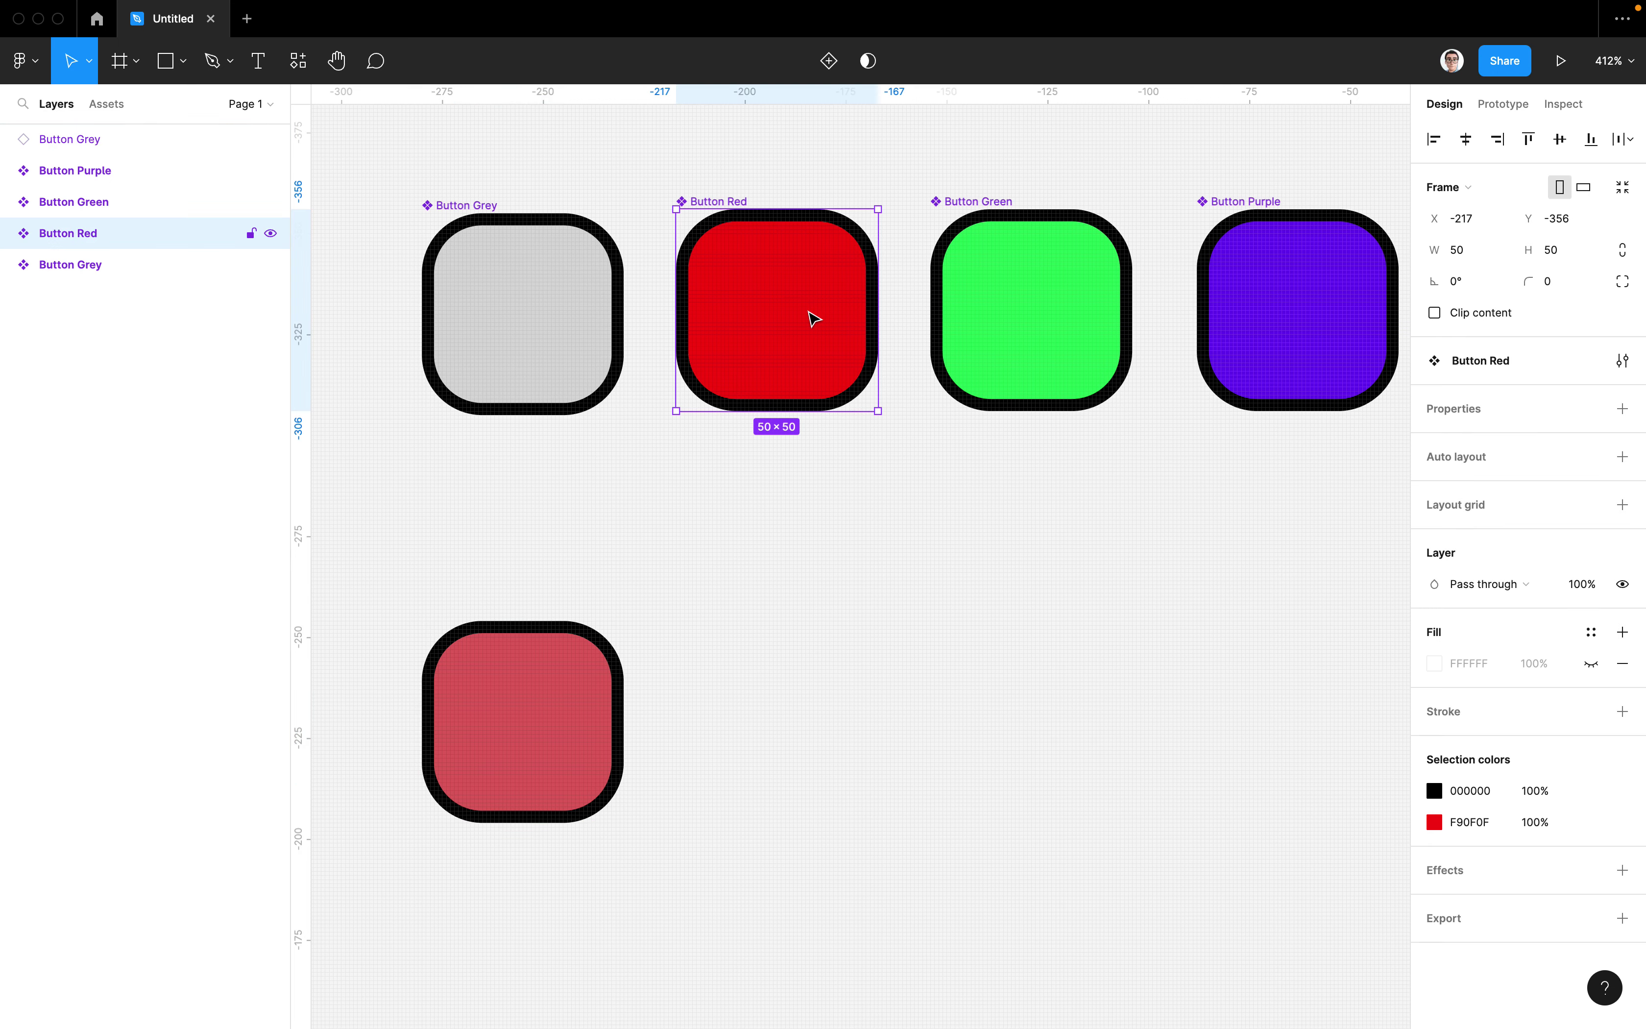
pyautogui.click(1296, 496)
# Select the four top buttons together, then grey, red, green and purple individually
pyautogui.moveTo(1329, 466); pyautogui.dragTo(441, 317)
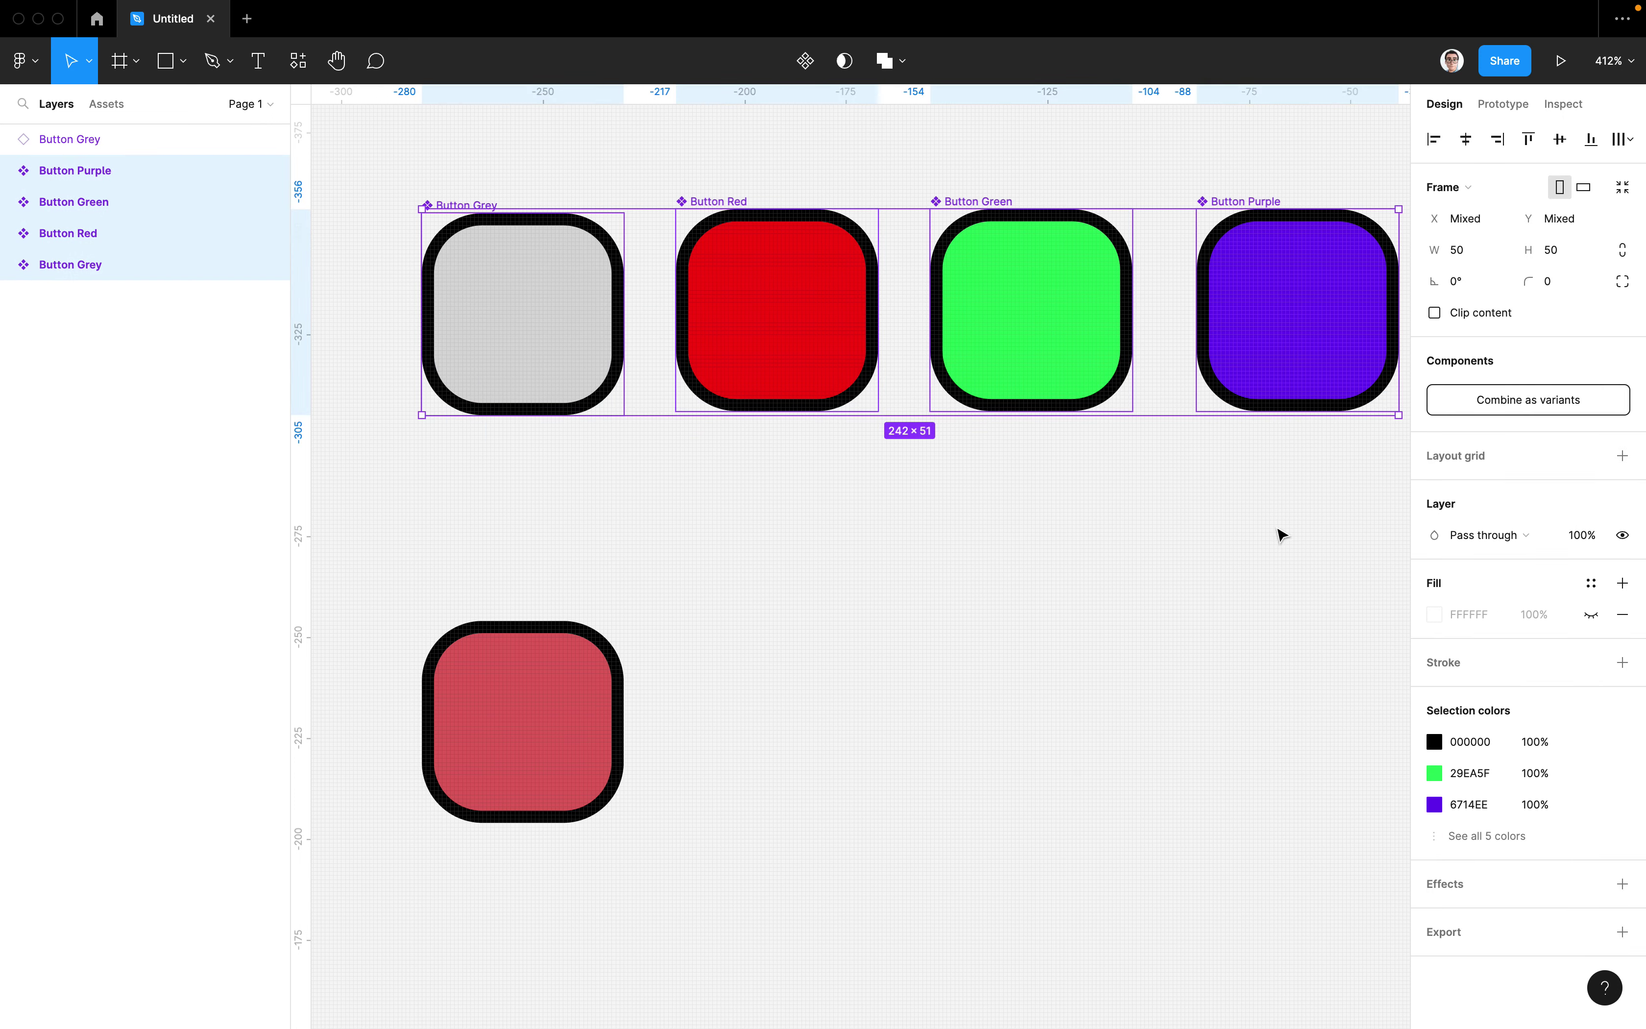
pyautogui.click(1201, 553)
pyautogui.click(618, 330)
pyautogui.click(800, 320)
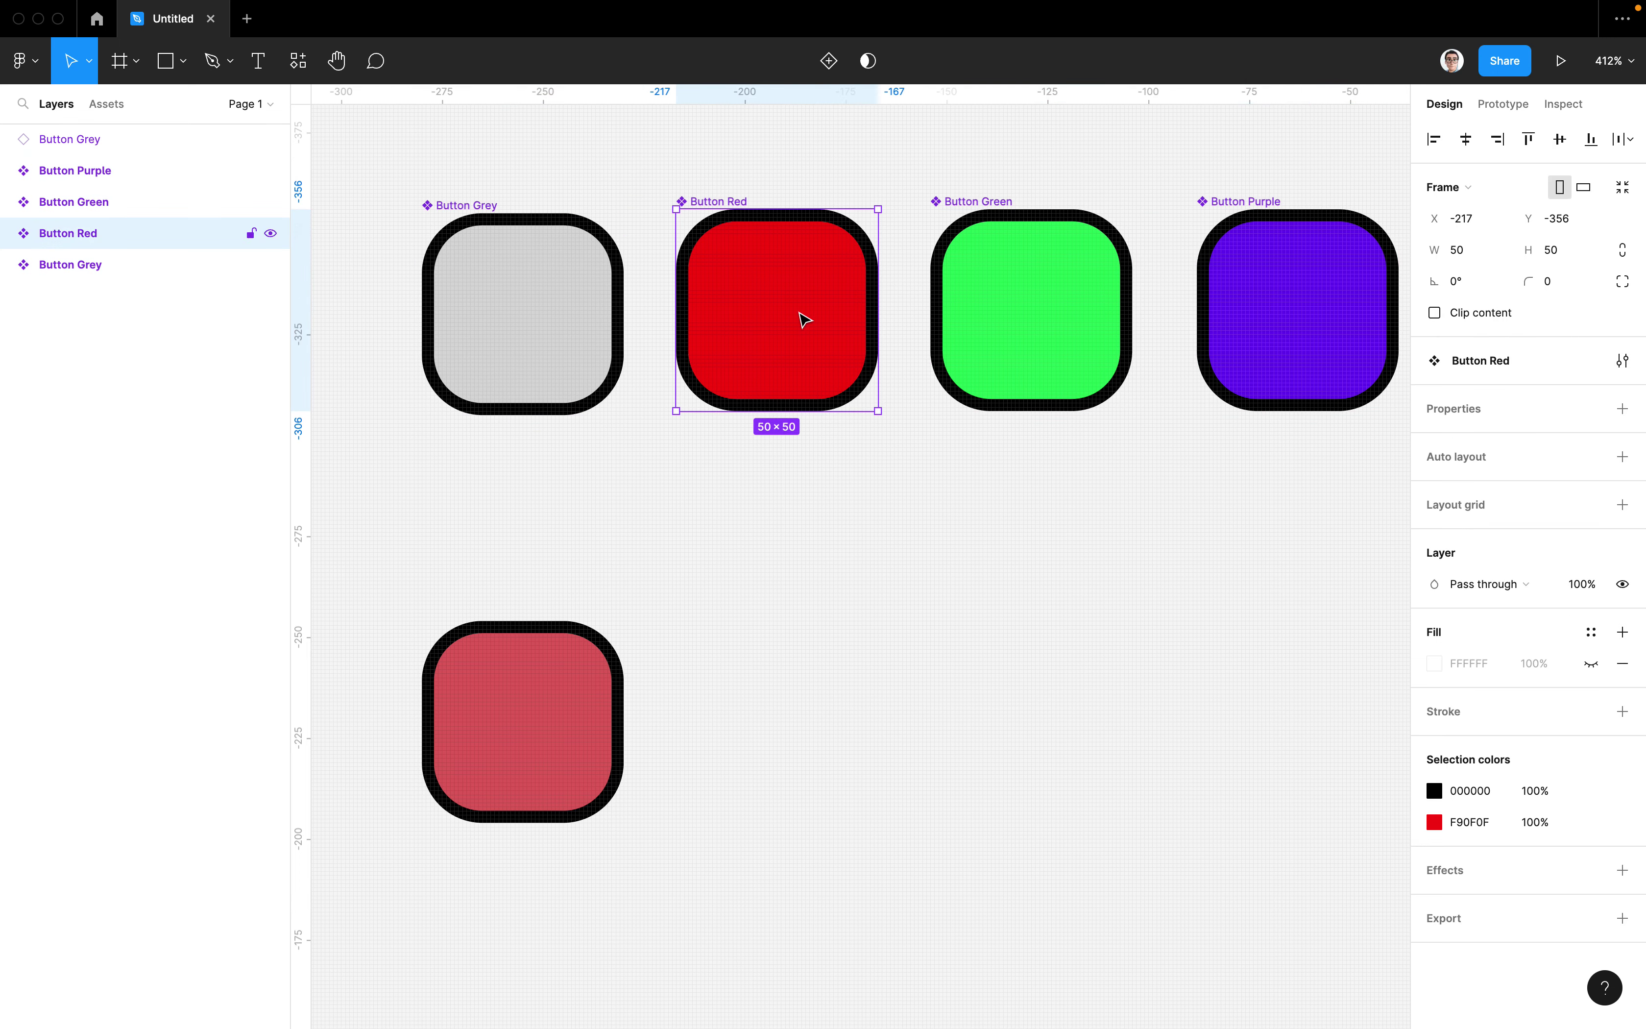
pyautogui.click(1077, 315)
pyautogui.click(1219, 301)
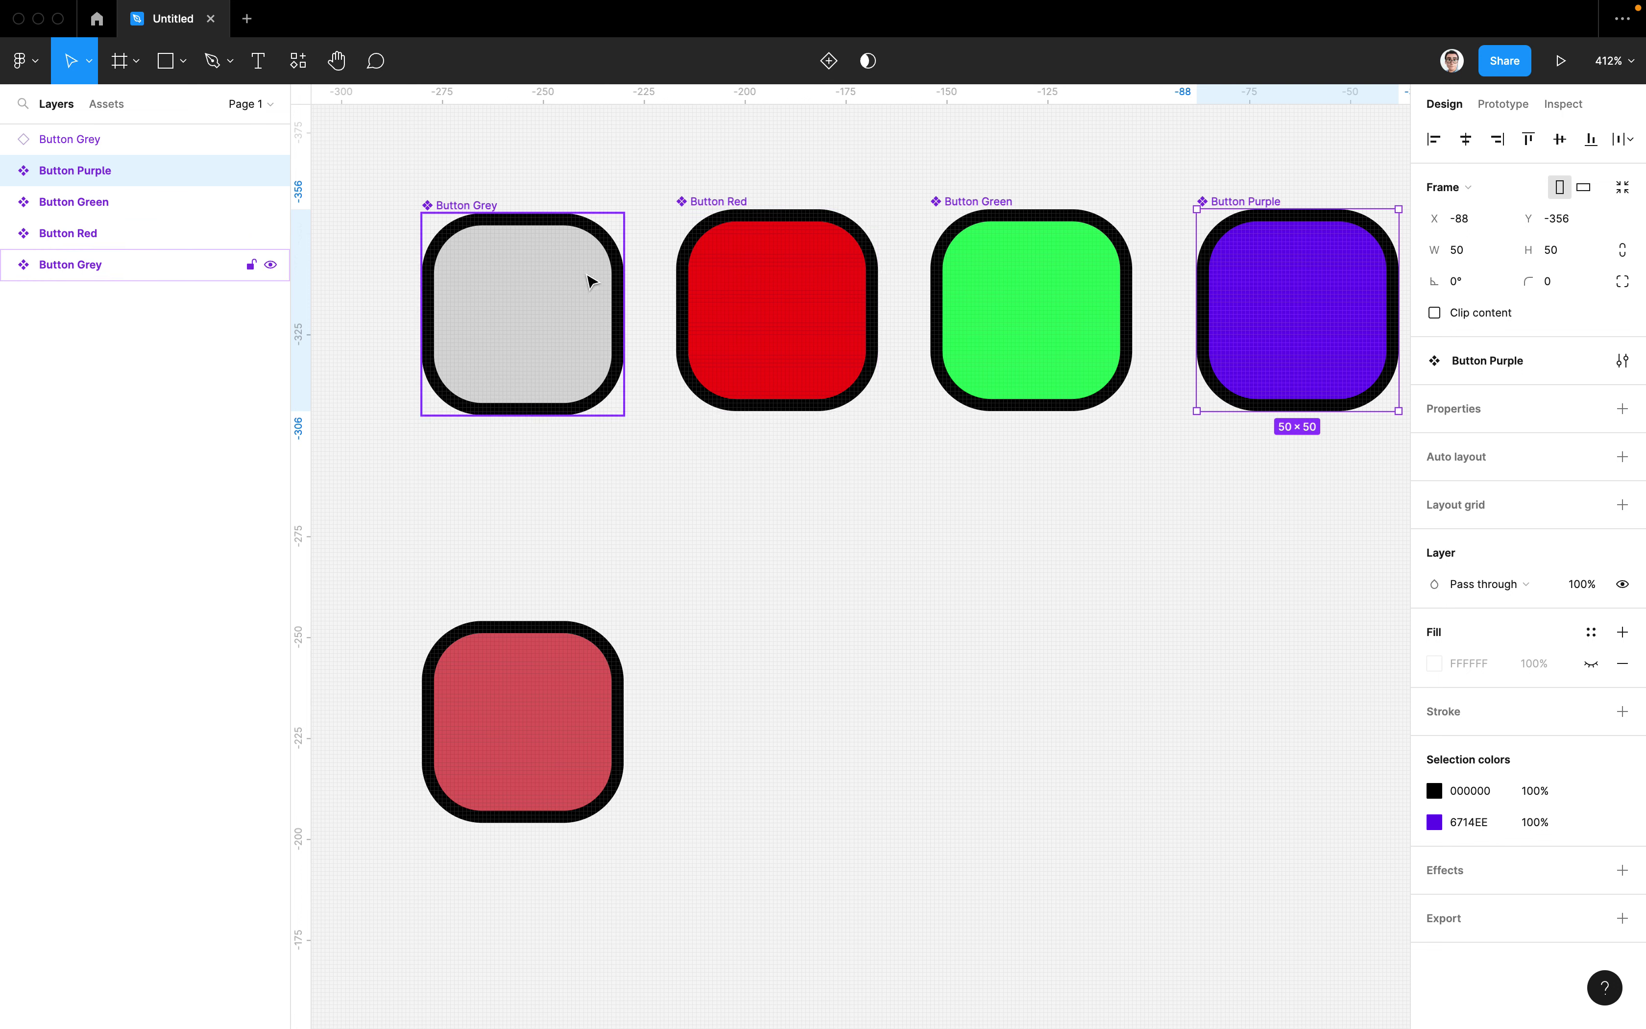
pyautogui.click(95, 106)
pyautogui.click(58, 106)
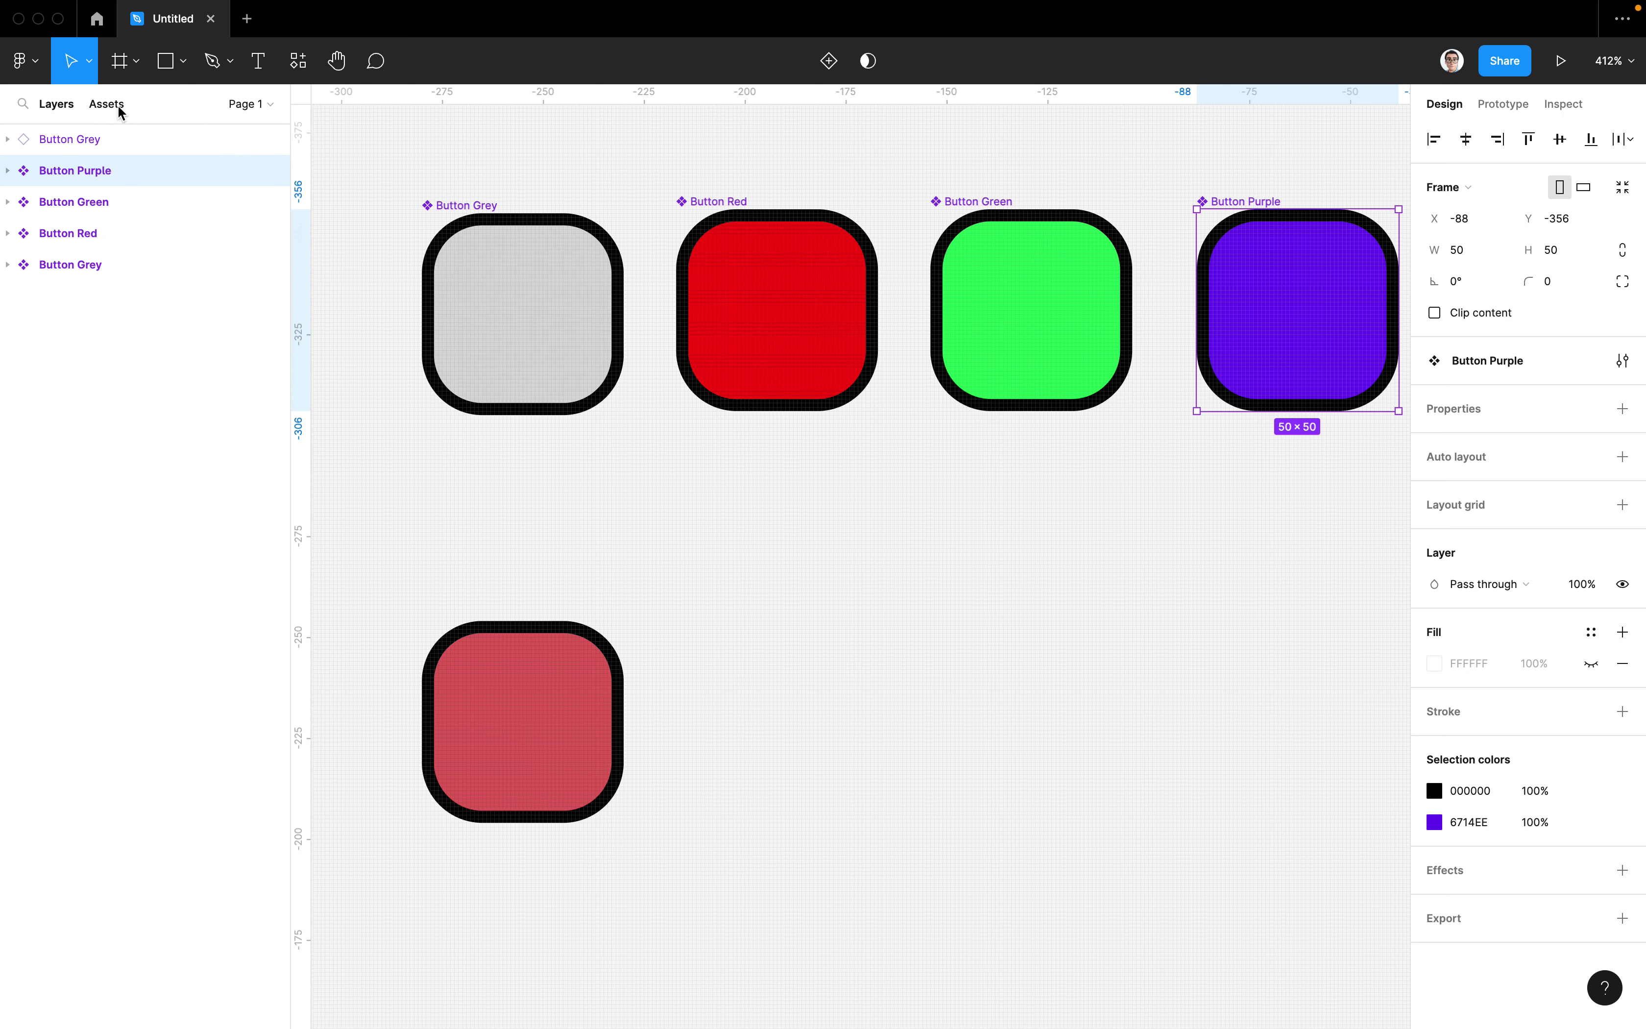
pyautogui.click(112, 105)
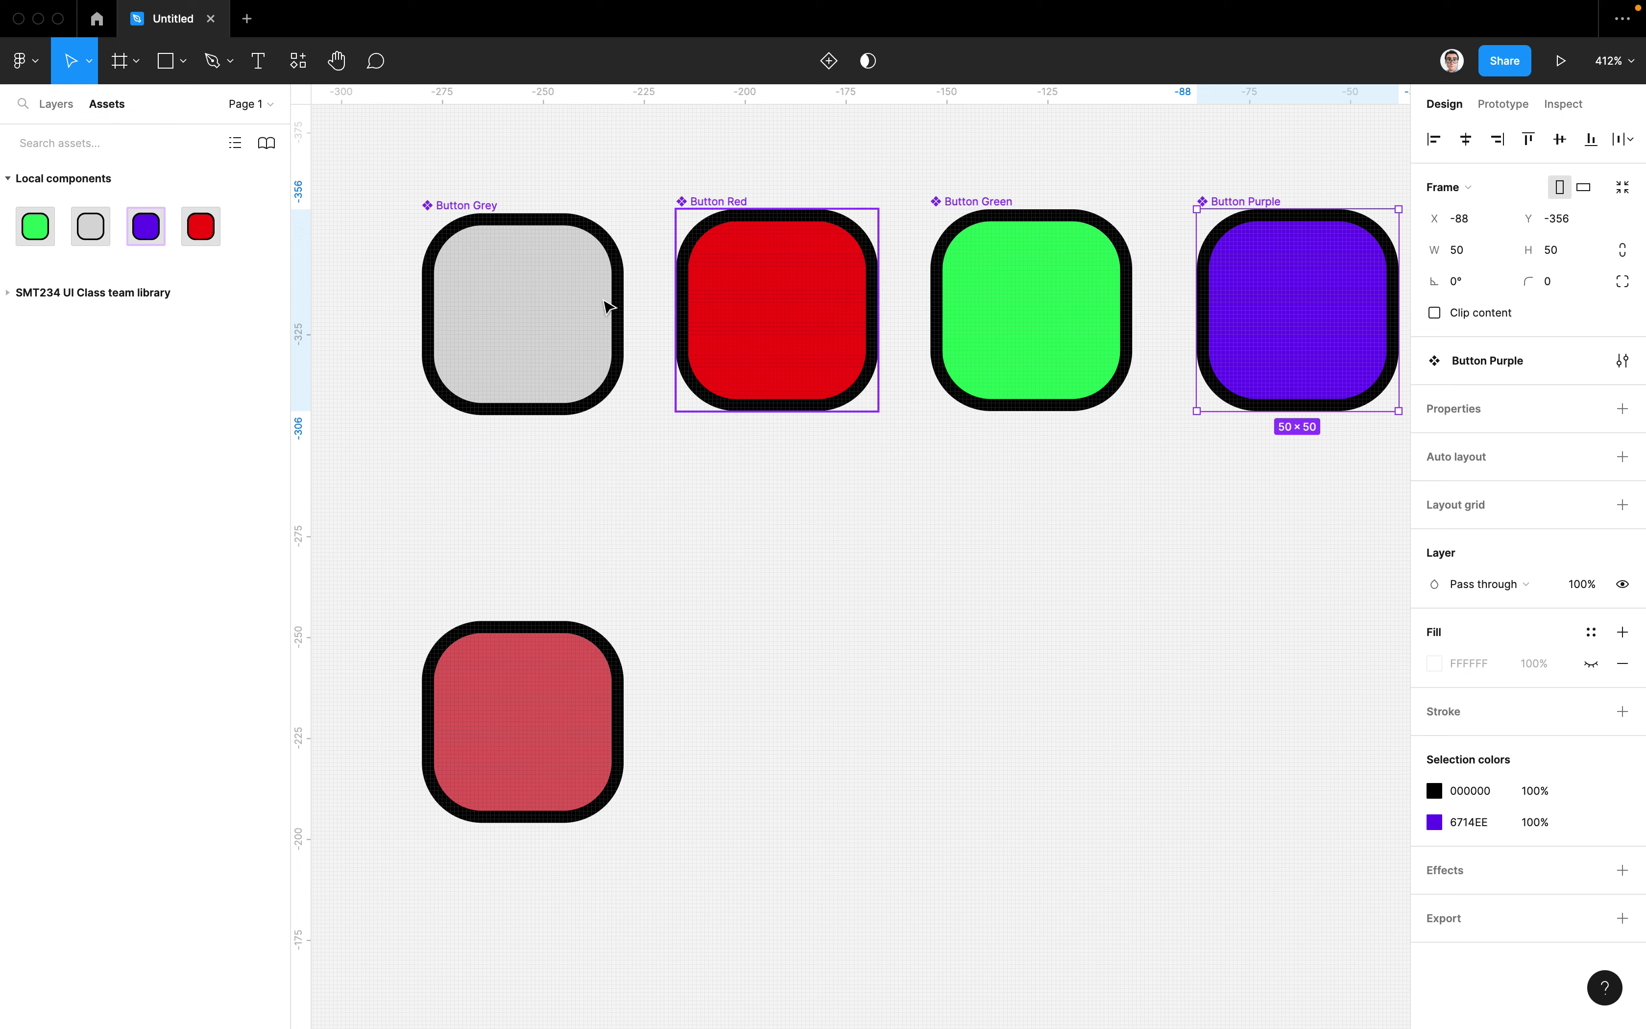
pyautogui.click(56, 104)
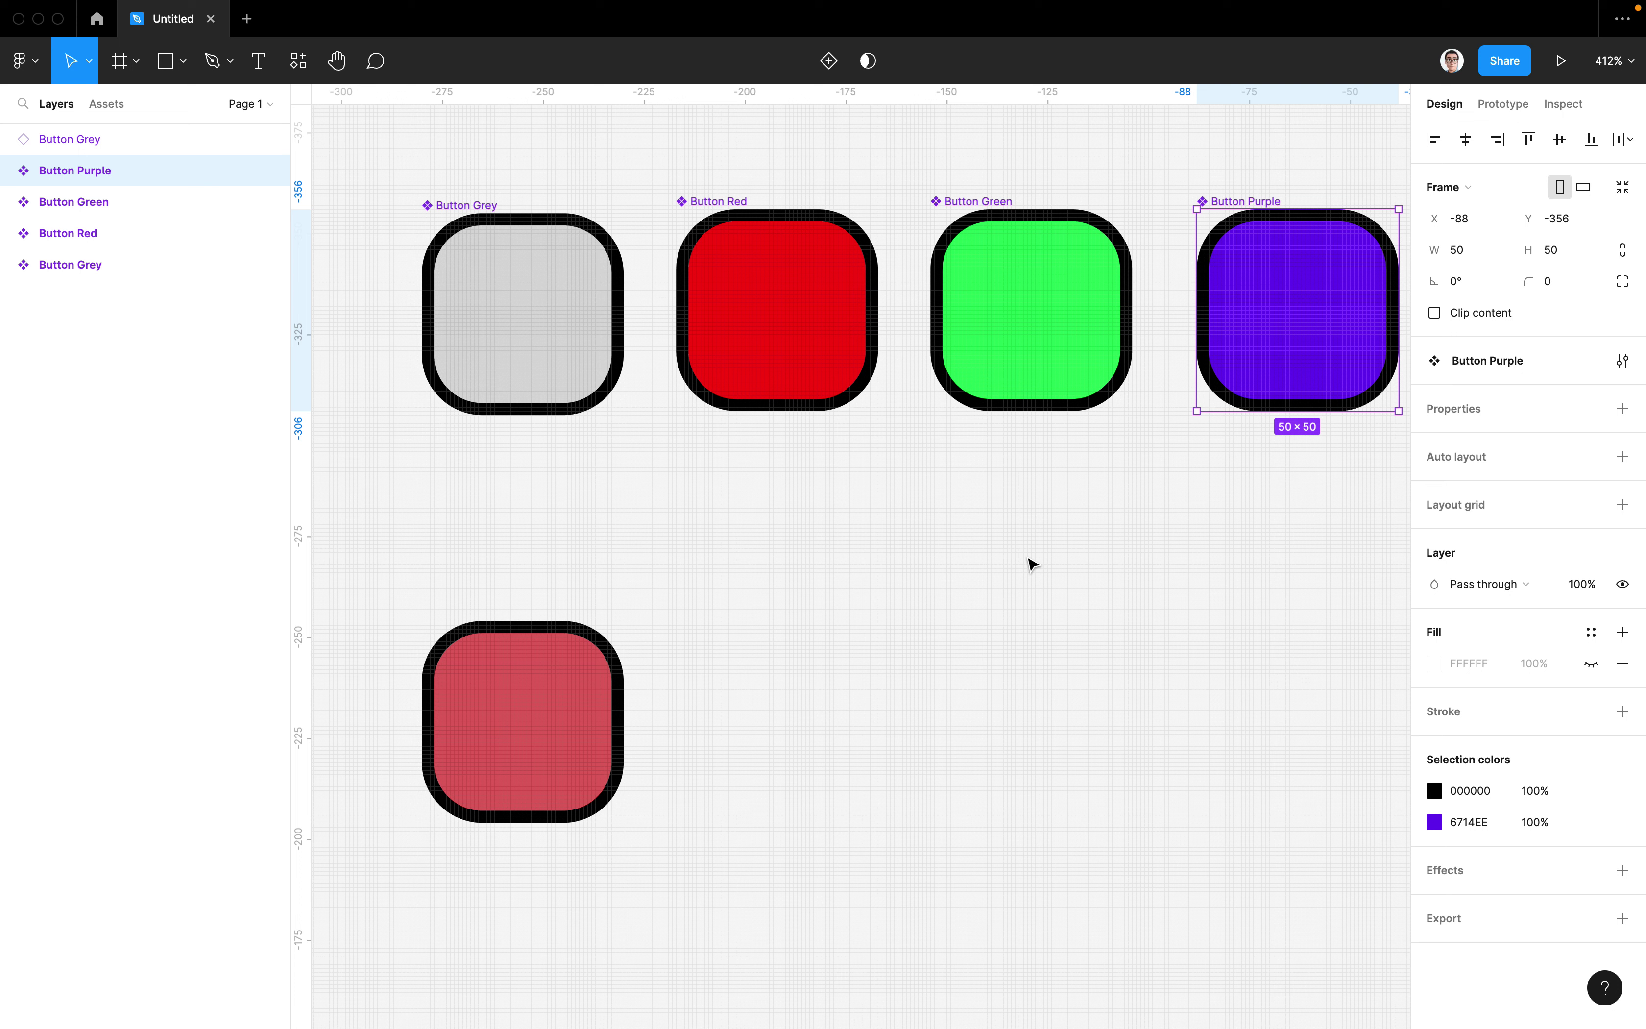
pyautogui.scroll(-3, 1218, 388)
pyautogui.scroll(5, 1191, 386)
pyautogui.click(1212, 389)
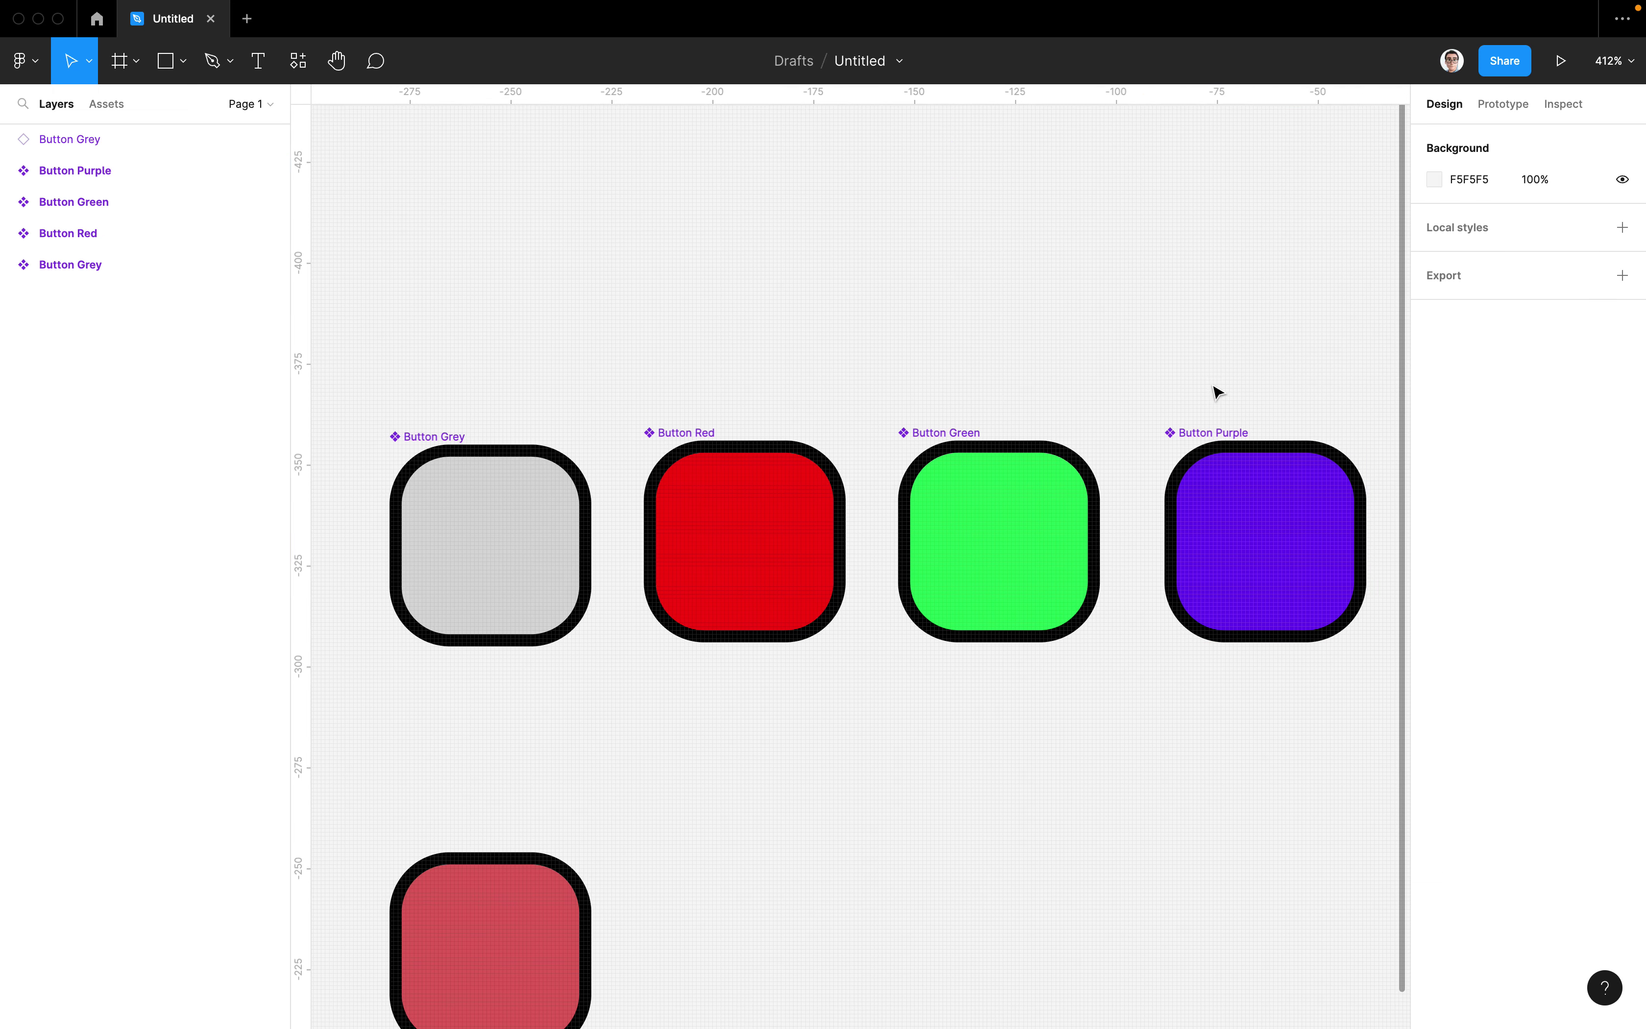
pyautogui.moveTo(1294, 378)
pyautogui.mouseDown()
pyautogui.moveTo(636, 586)
pyautogui.moveTo(501, 613)
pyautogui.mouseUp()
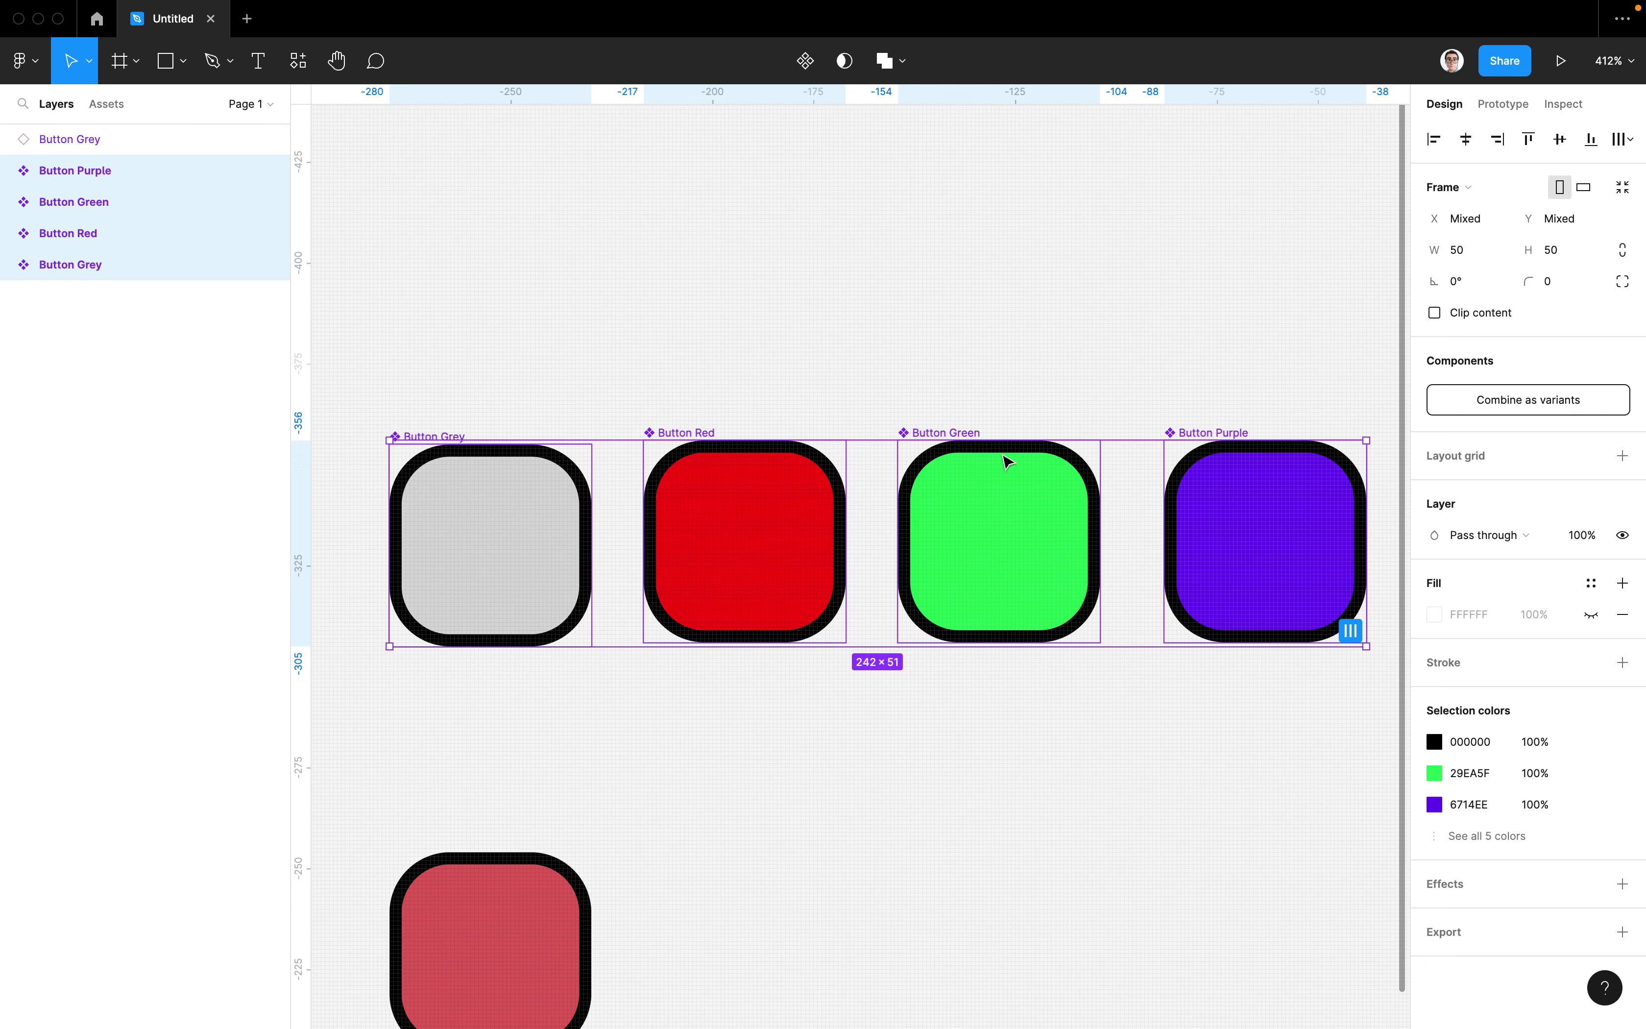
pyautogui.scroll(-3, 1007, 462)
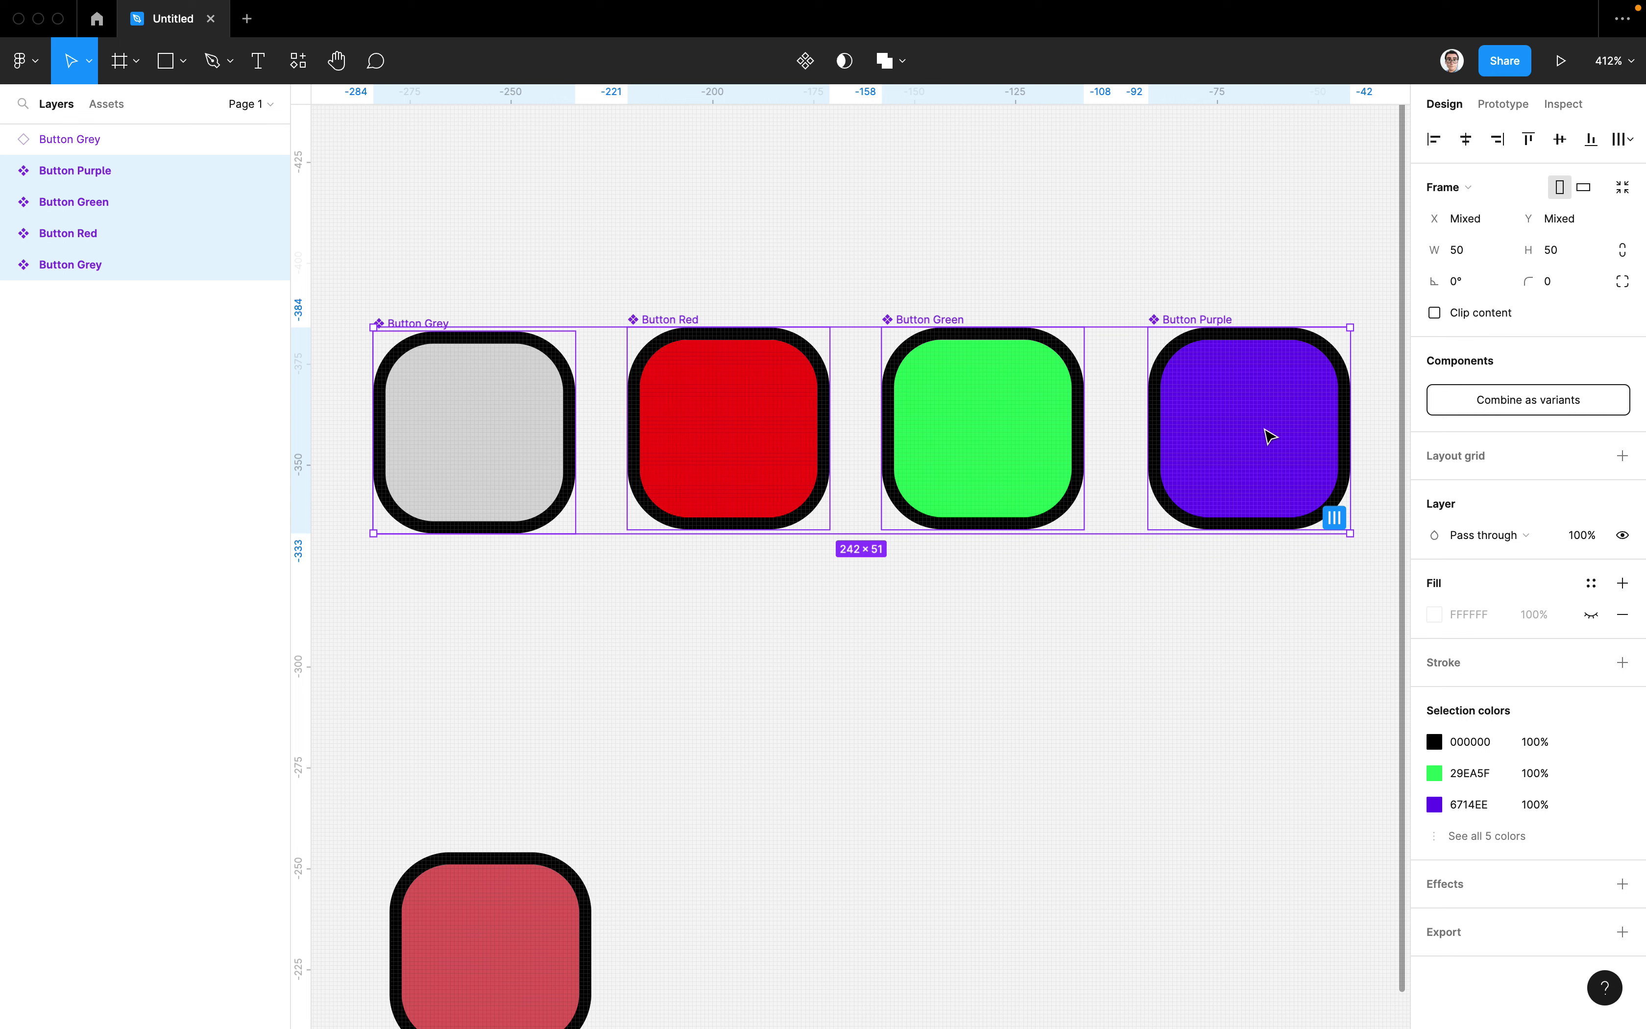
pyautogui.click(998, 259)
pyautogui.moveTo(1255, 243); pyautogui.dragTo(468, 395)
# Marquee-select Button Grey, Red, Green and Purple together to prepare combining them
pyautogui.click(1140, 607)
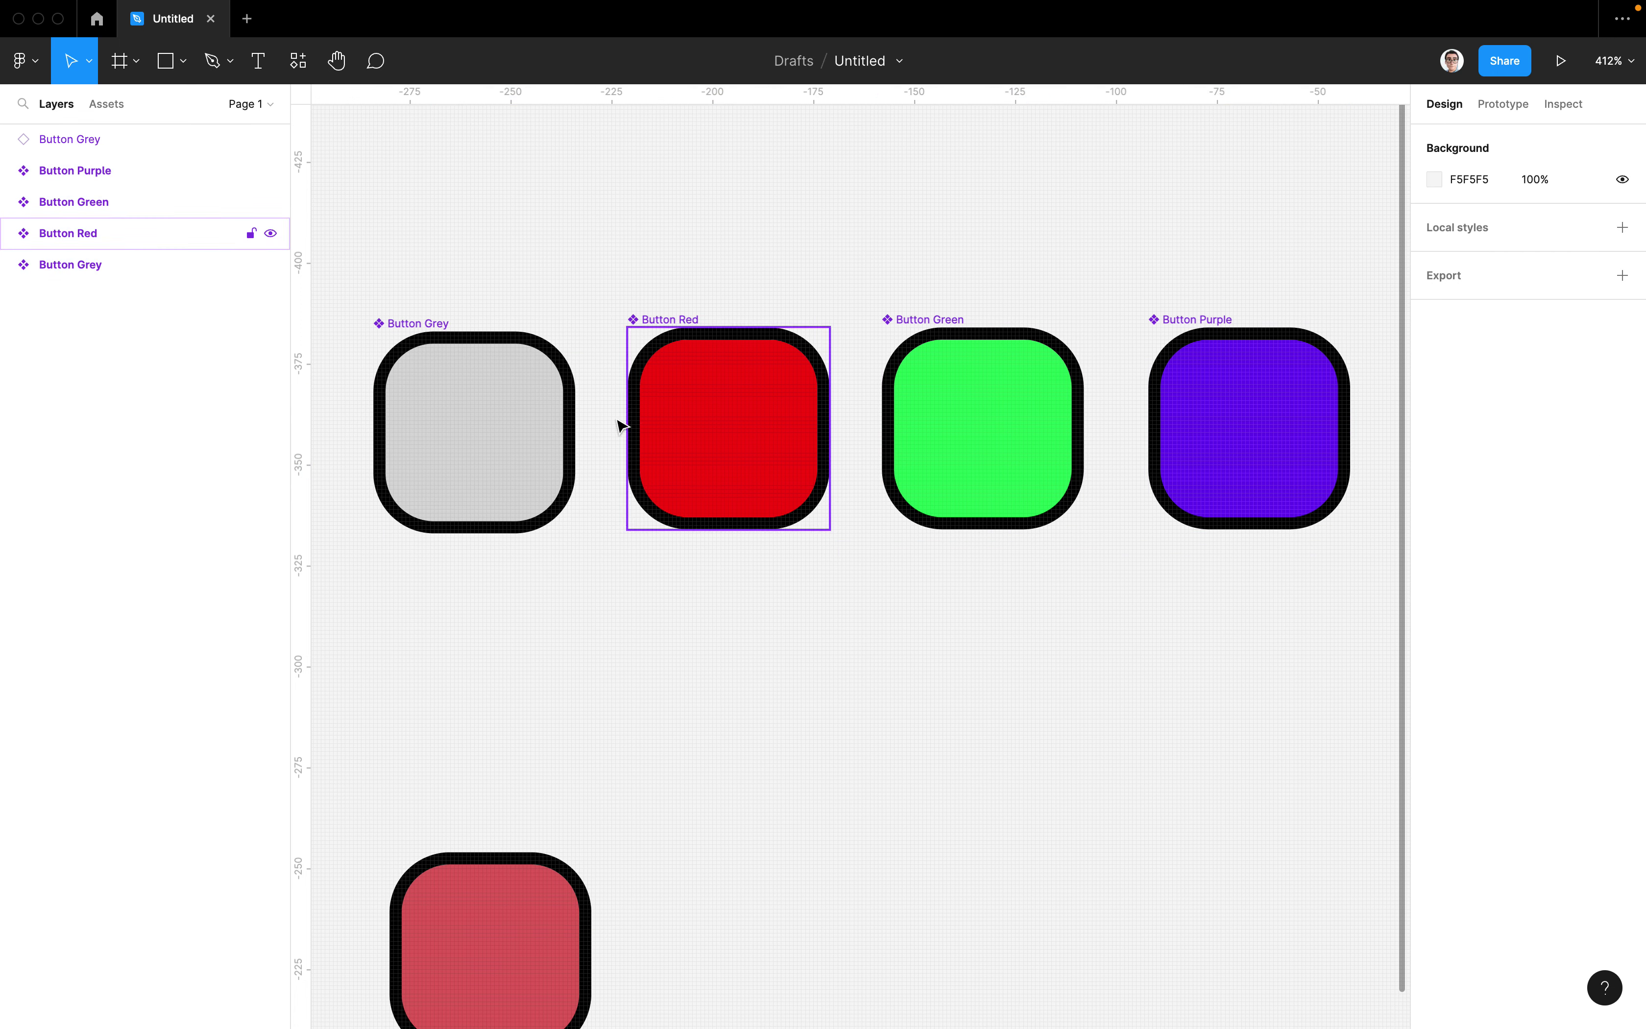
pyautogui.click(552, 411)
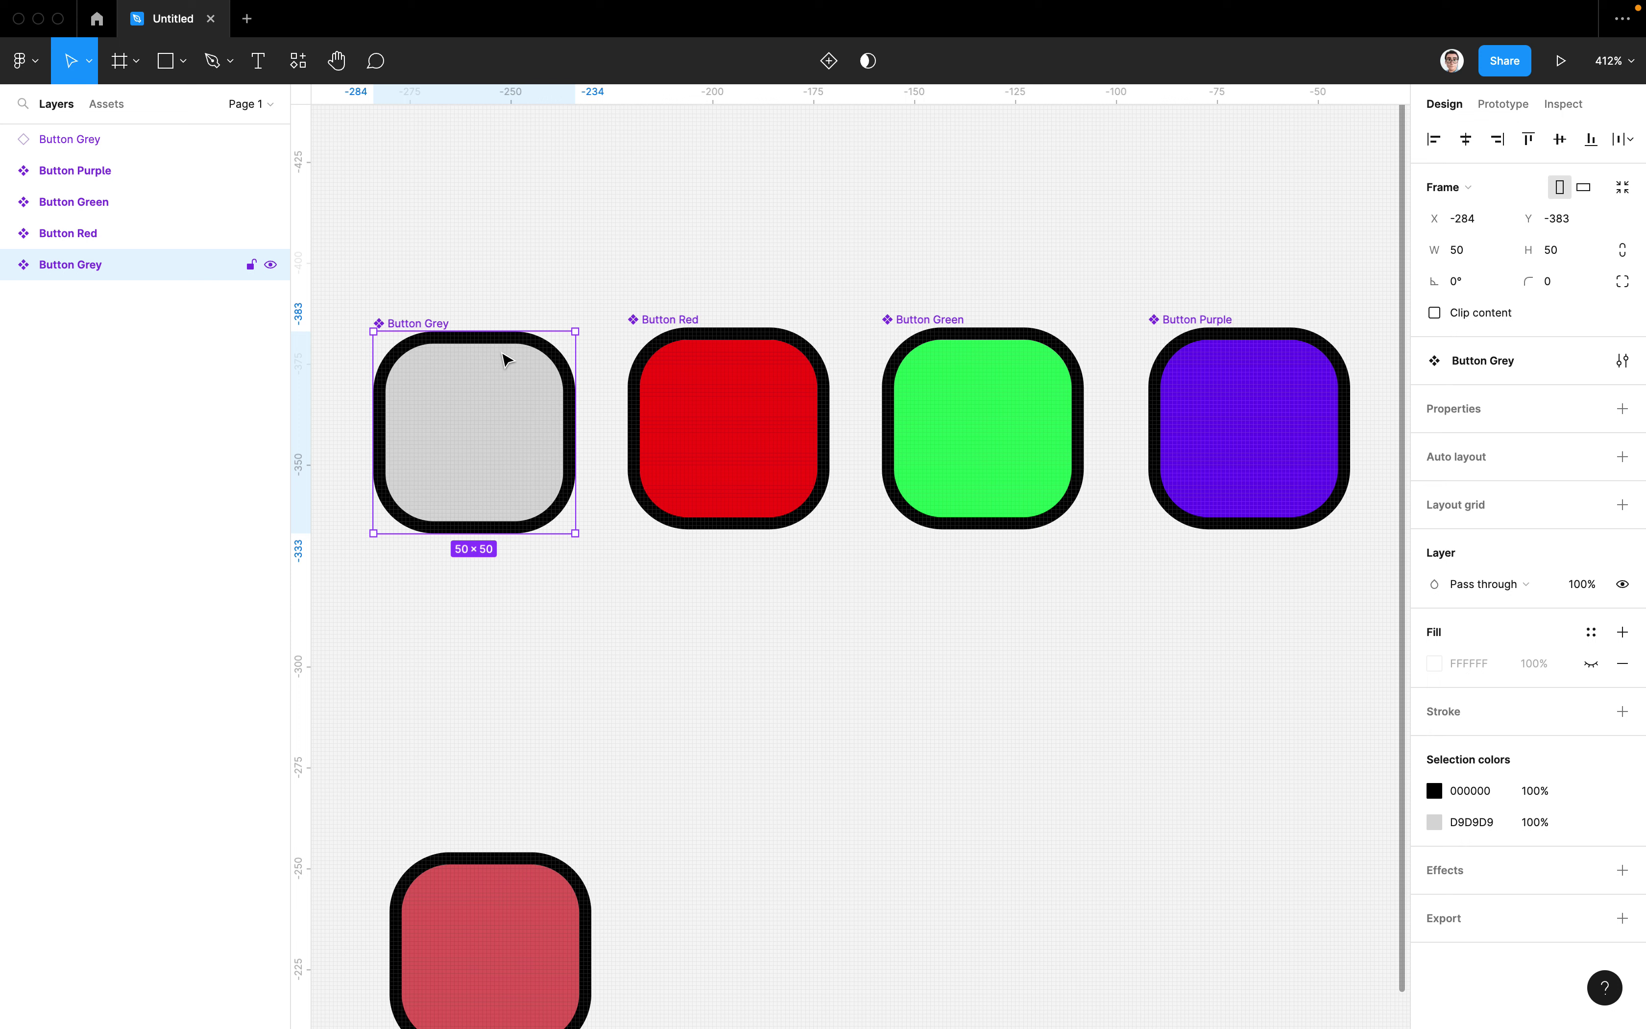
pyautogui.moveTo(1243, 267); pyautogui.dragTo(480, 403)
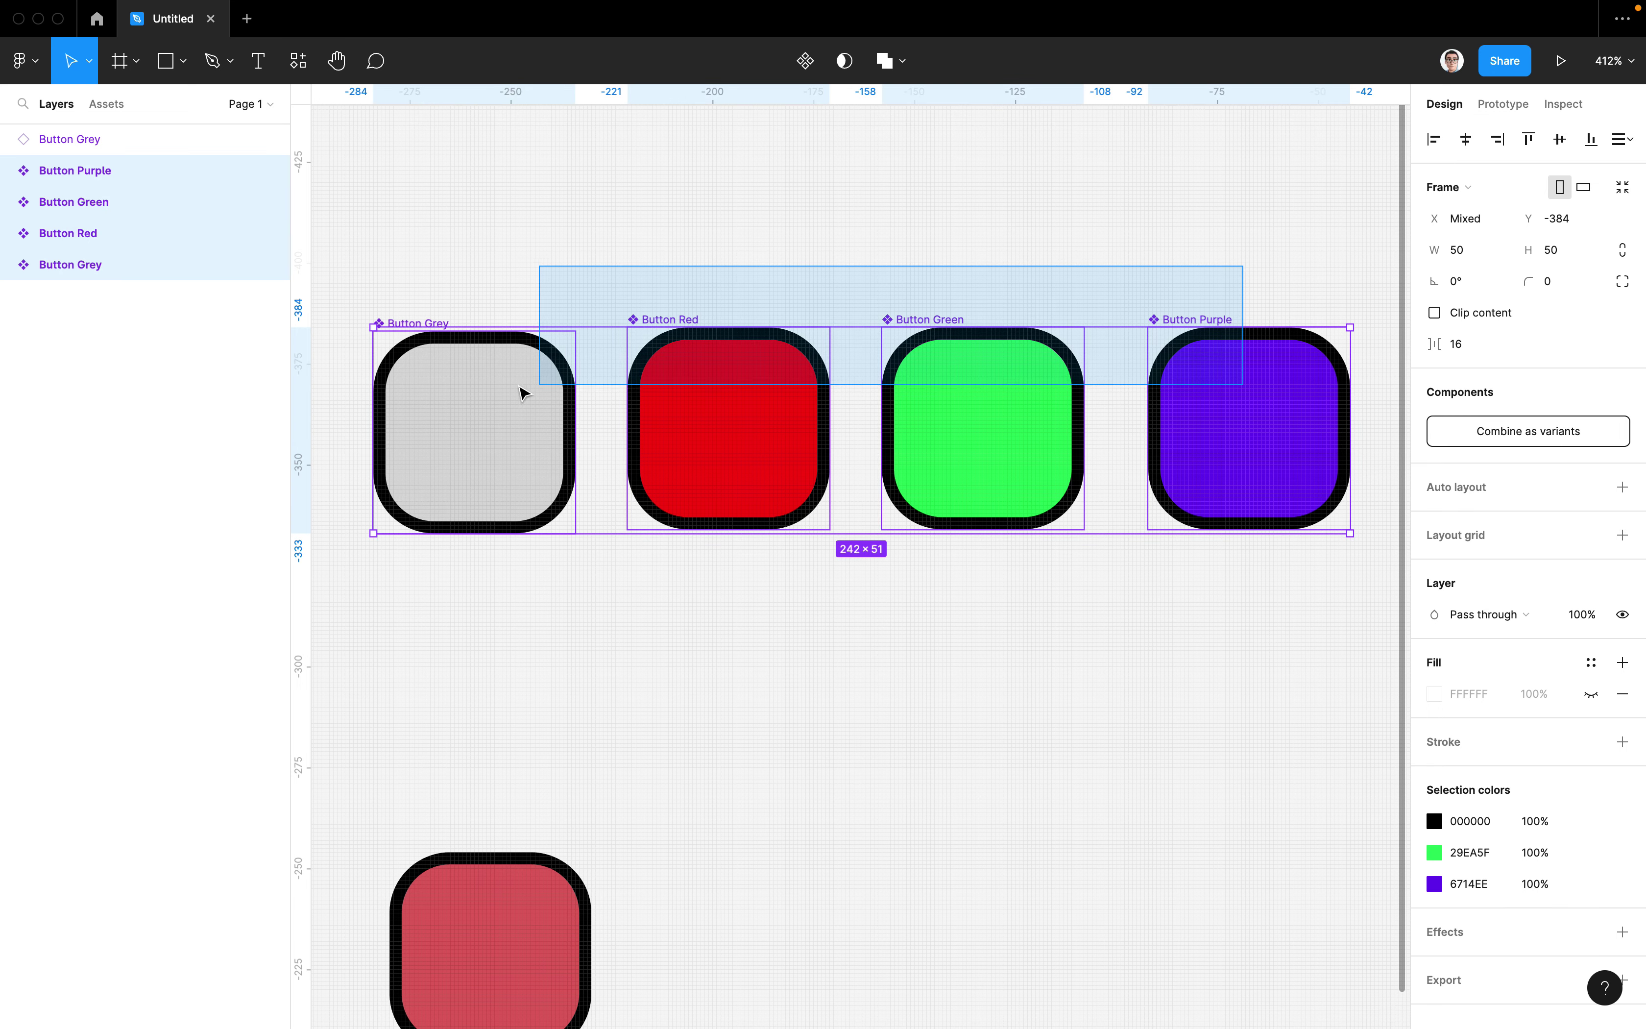
pyautogui.click(510, 383)
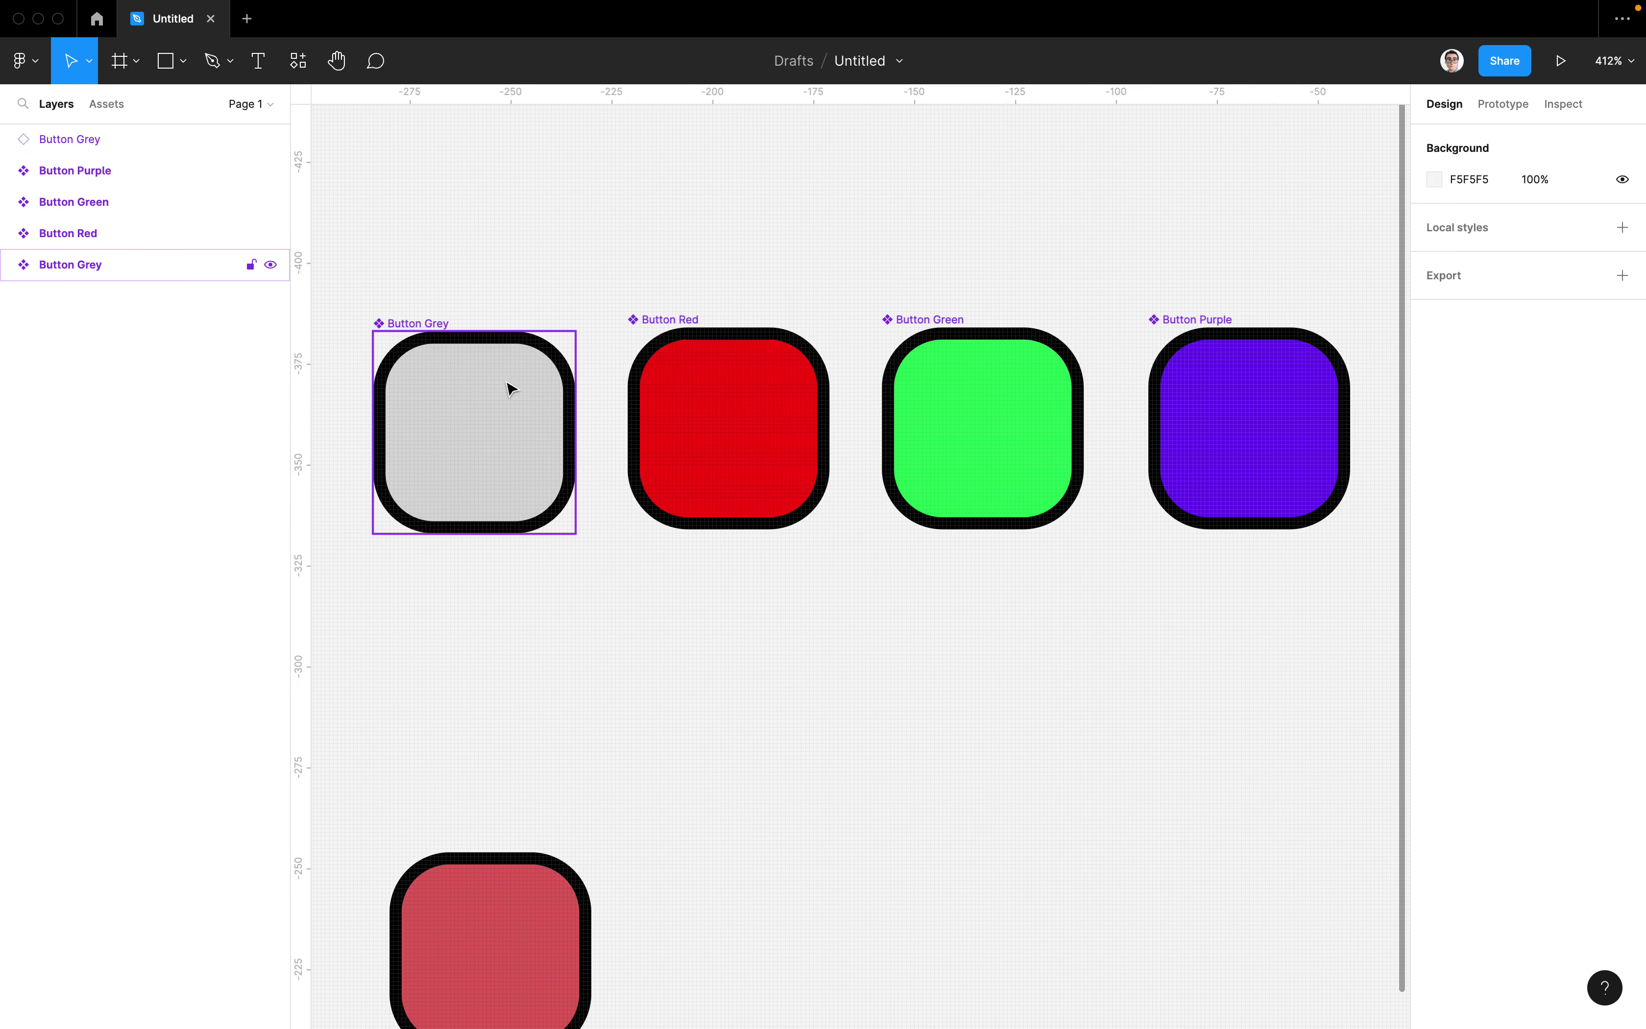
pyautogui.moveTo(497, 276); pyautogui.dragTo(1251, 466)
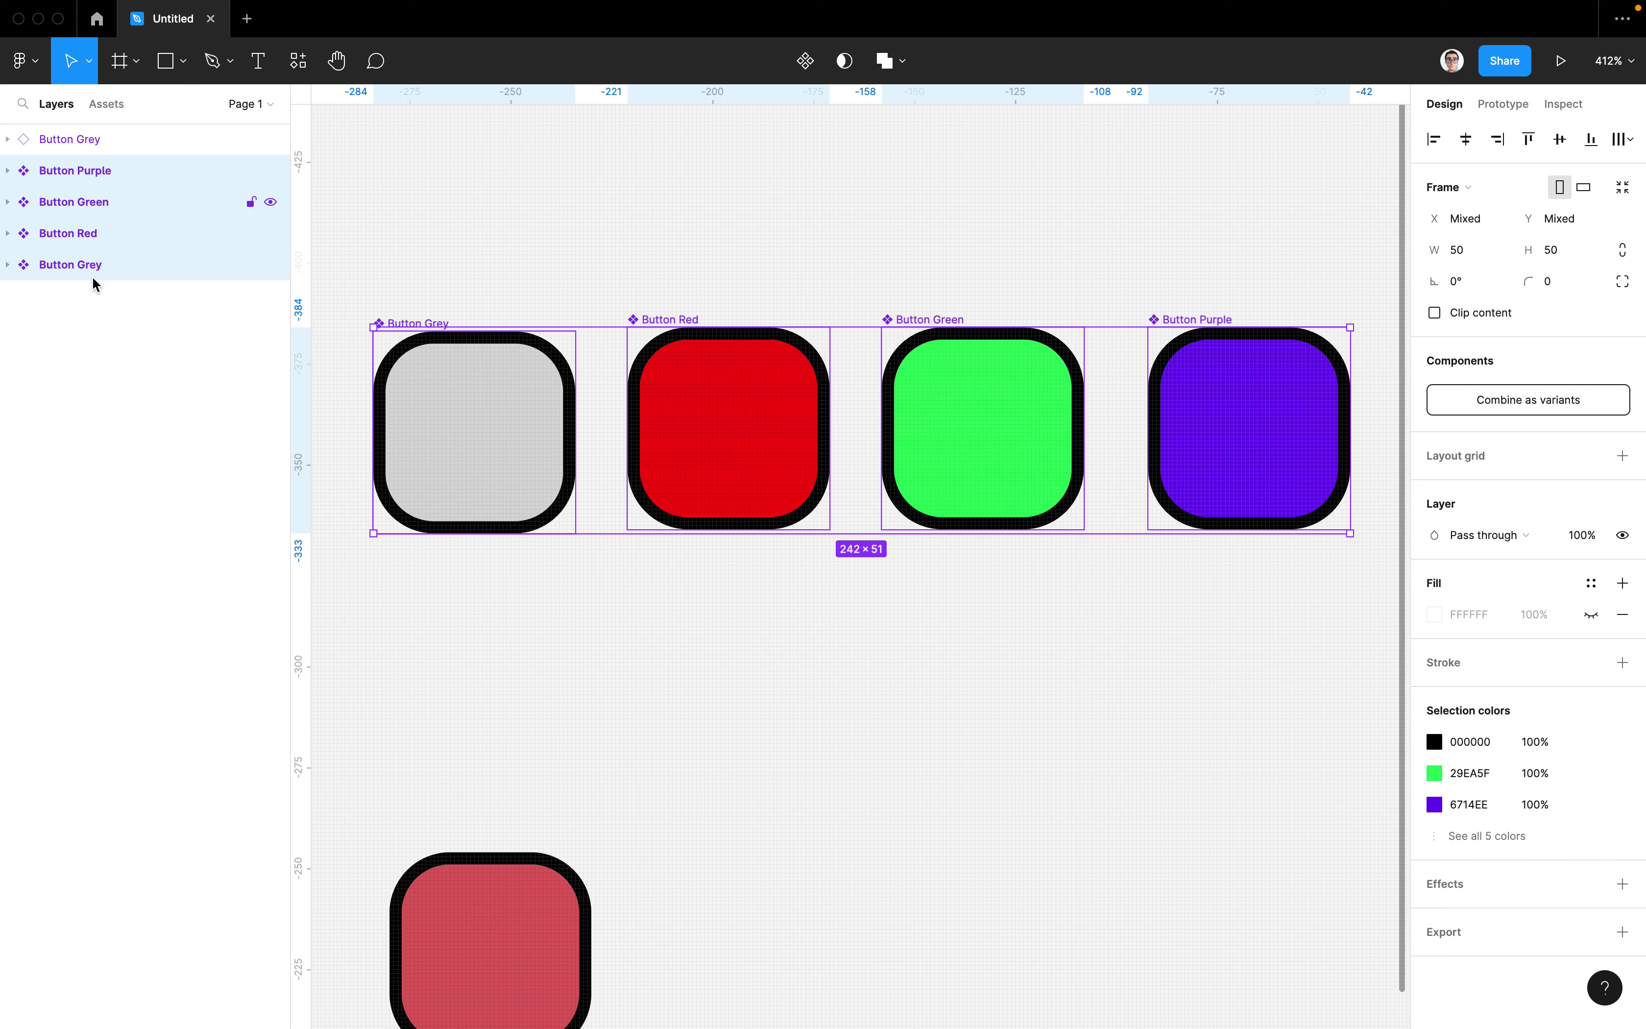
pyautogui.moveTo(1333, 516)
pyautogui.click(1263, 586)
# Combine the four selected buttons as variants into the set Component 1
pyautogui.moveTo(1260, 584); pyautogui.dragTo(326, 320)
pyautogui.click(1537, 413)
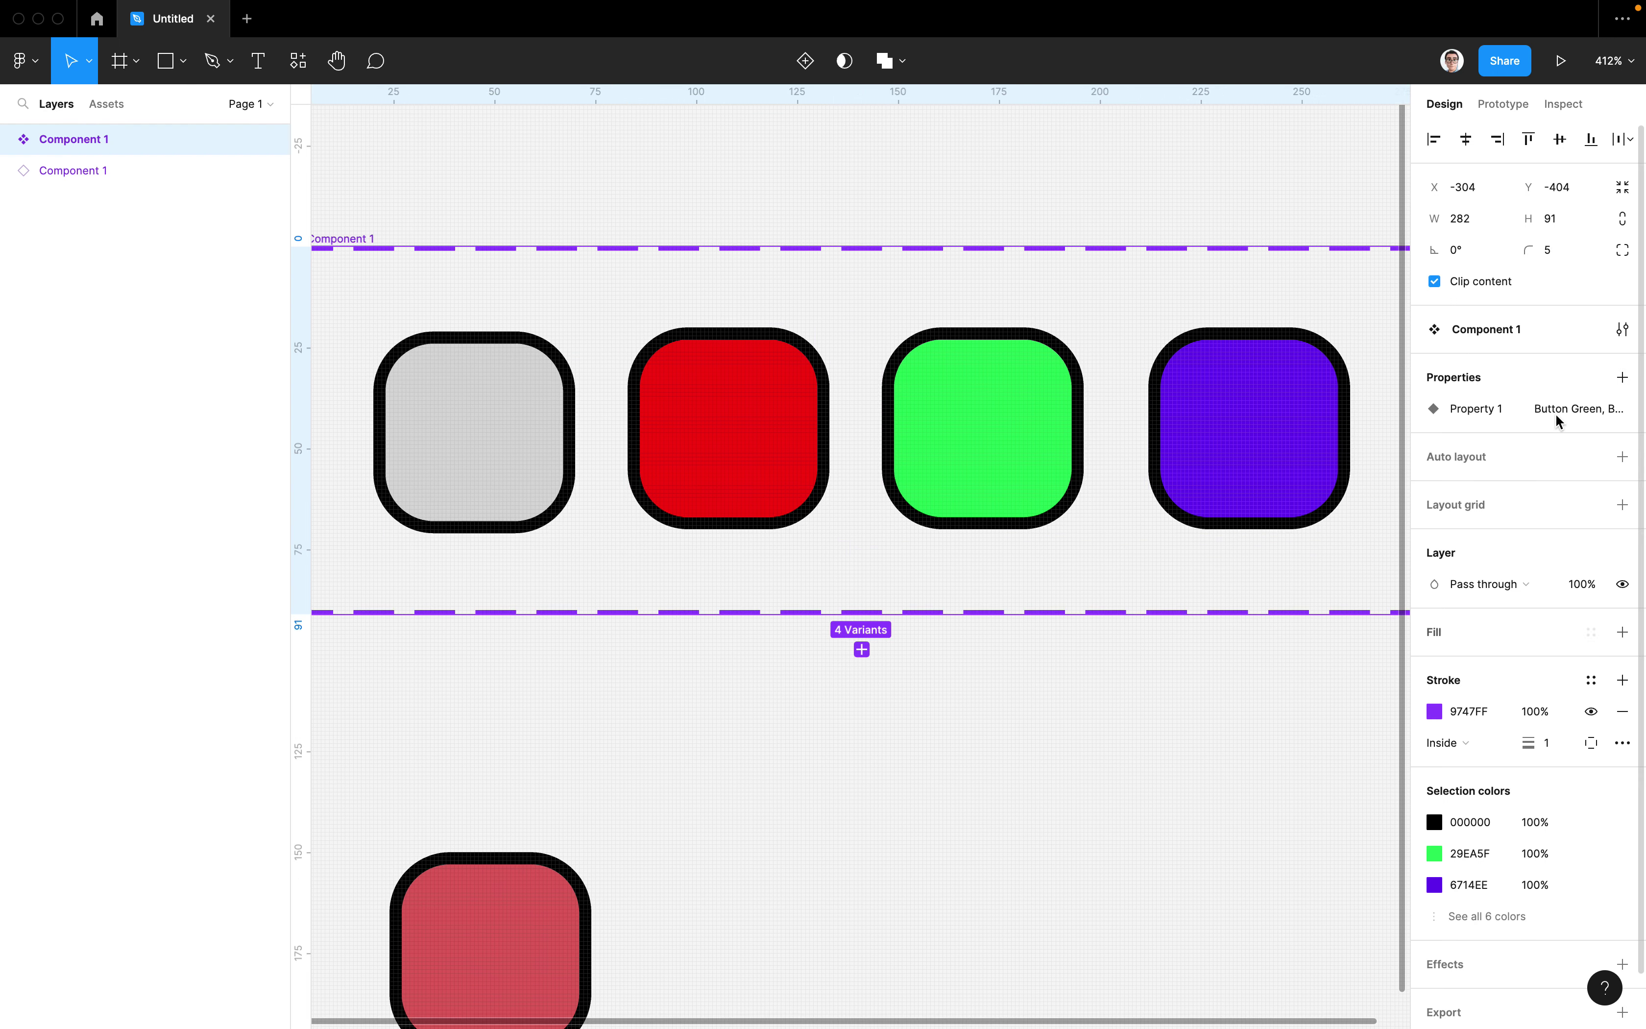
pyautogui.scroll(-2, 1155, 573)
pyautogui.scroll(-2, 1154, 579)
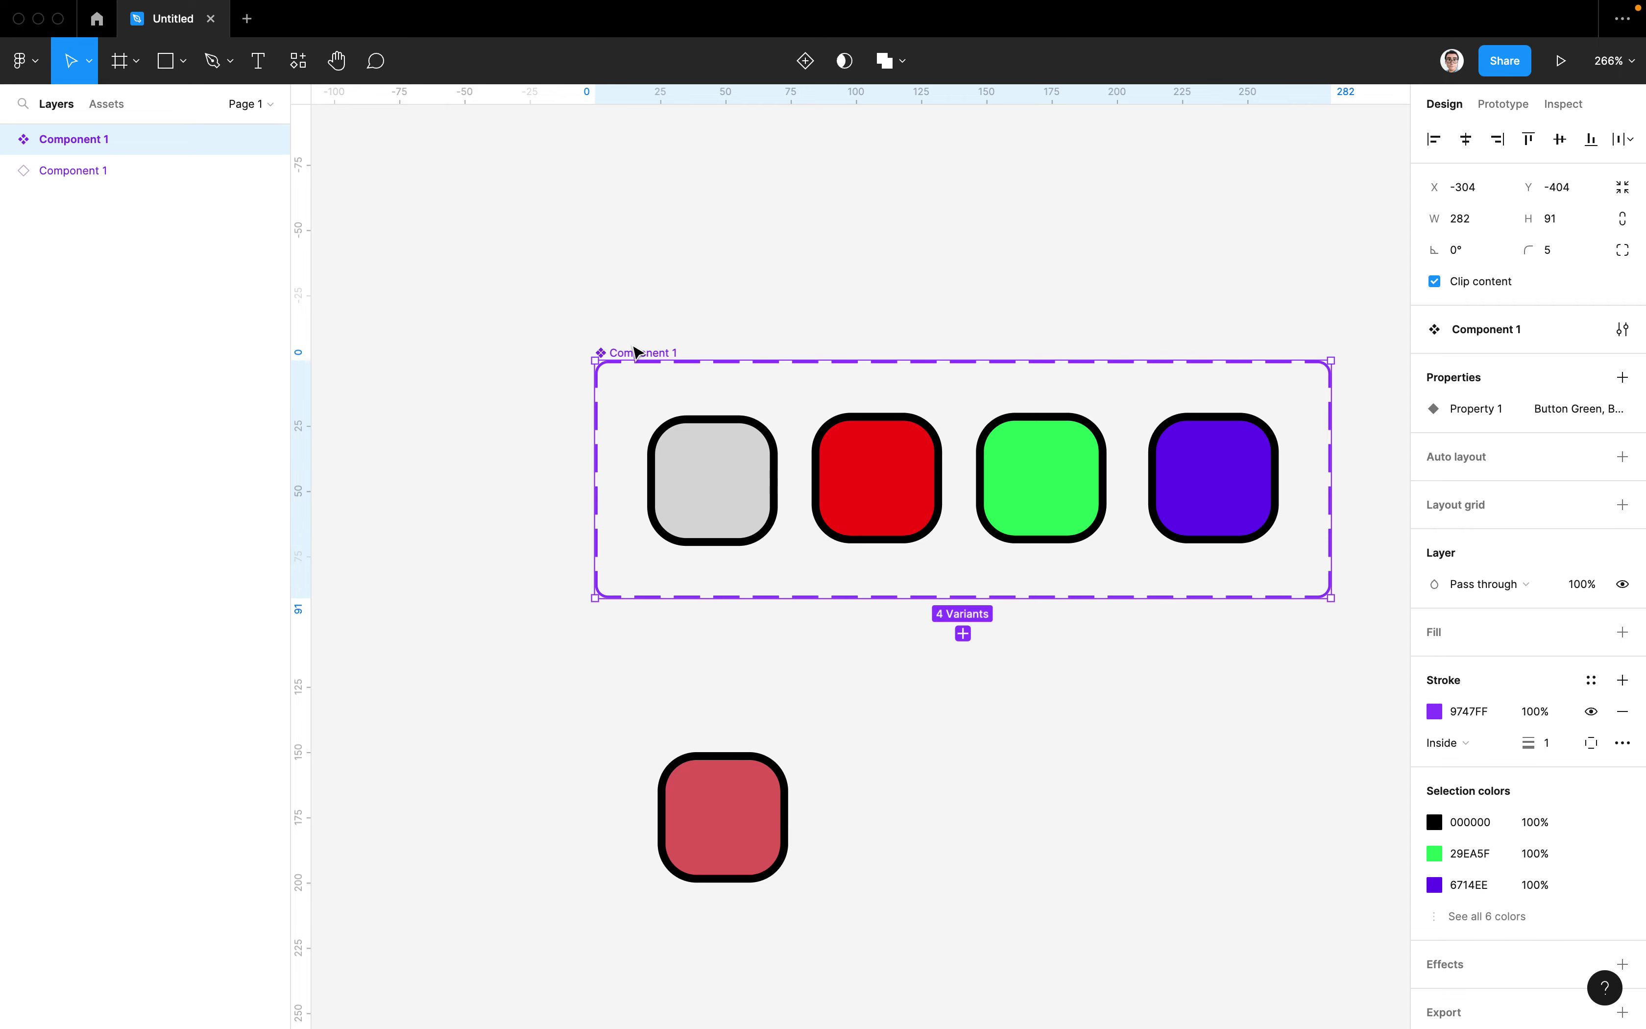
pyautogui.click(656, 325)
pyautogui.click(657, 356)
pyautogui.click(1217, 462)
pyautogui.click(1075, 466)
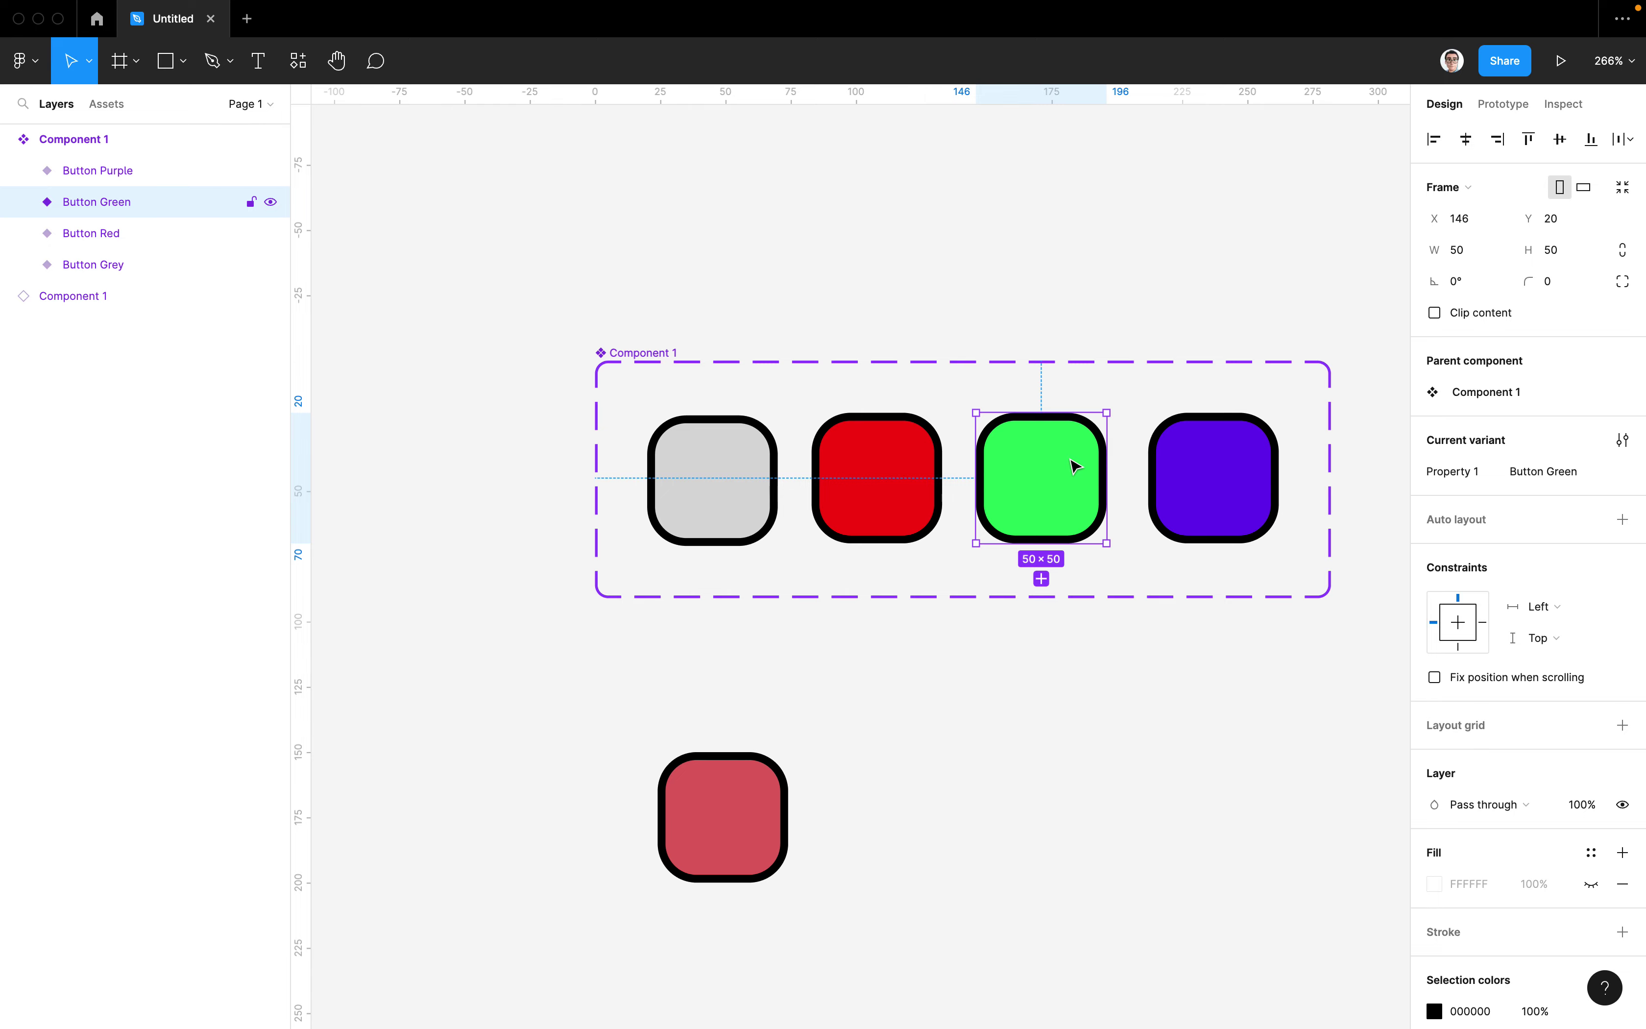
pyautogui.click(629, 354)
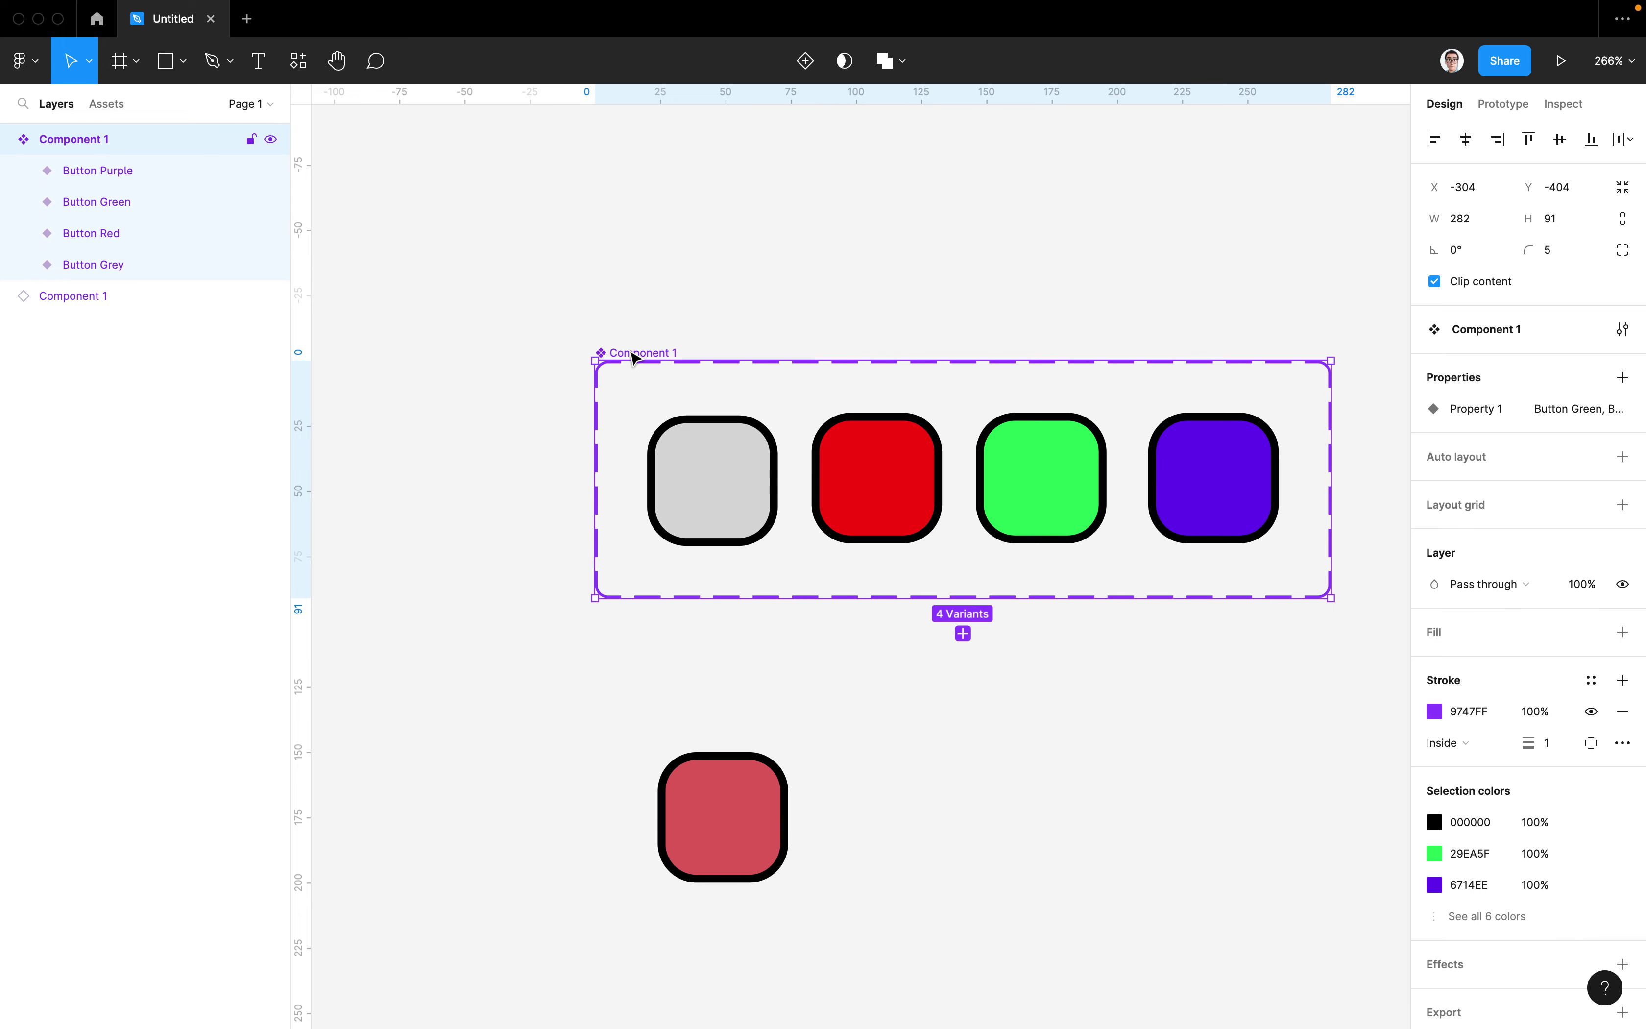
# Rename the Component 1 set to 'Primary Button' and deselect it
pyautogui.doubleClick(88, 138)
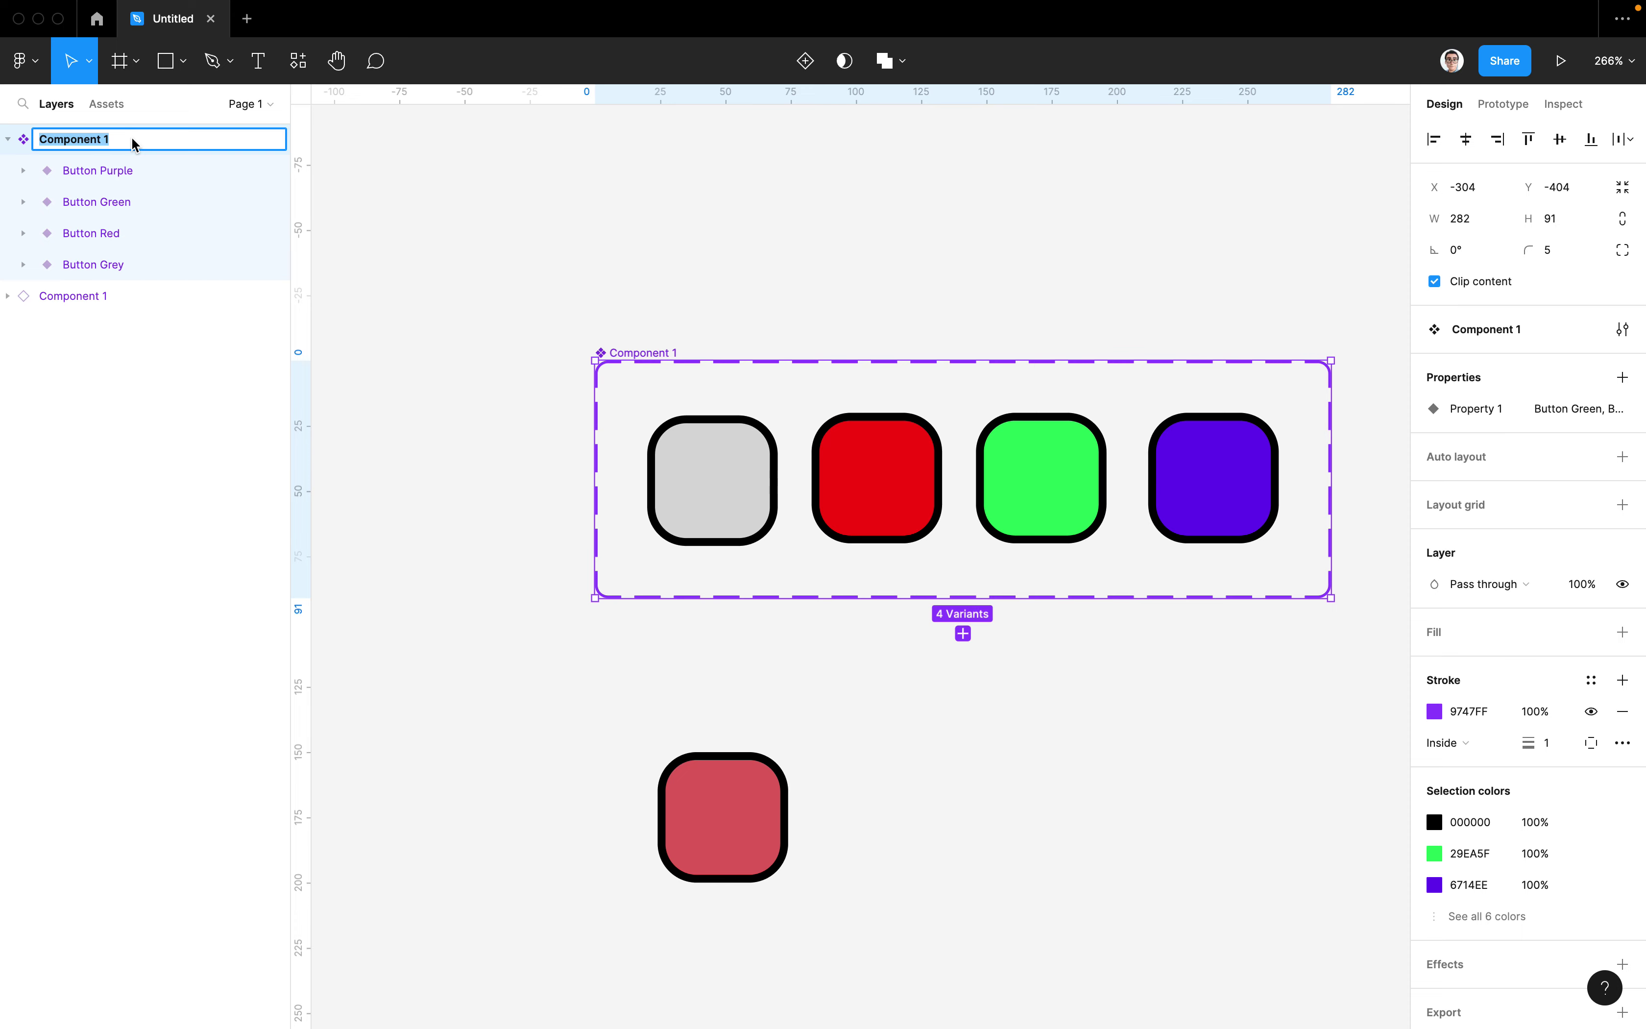
pyautogui.write('Primary B')
pyautogui.write('Prim')
pyautogui.write('ary')
pyautogui.press('Return')
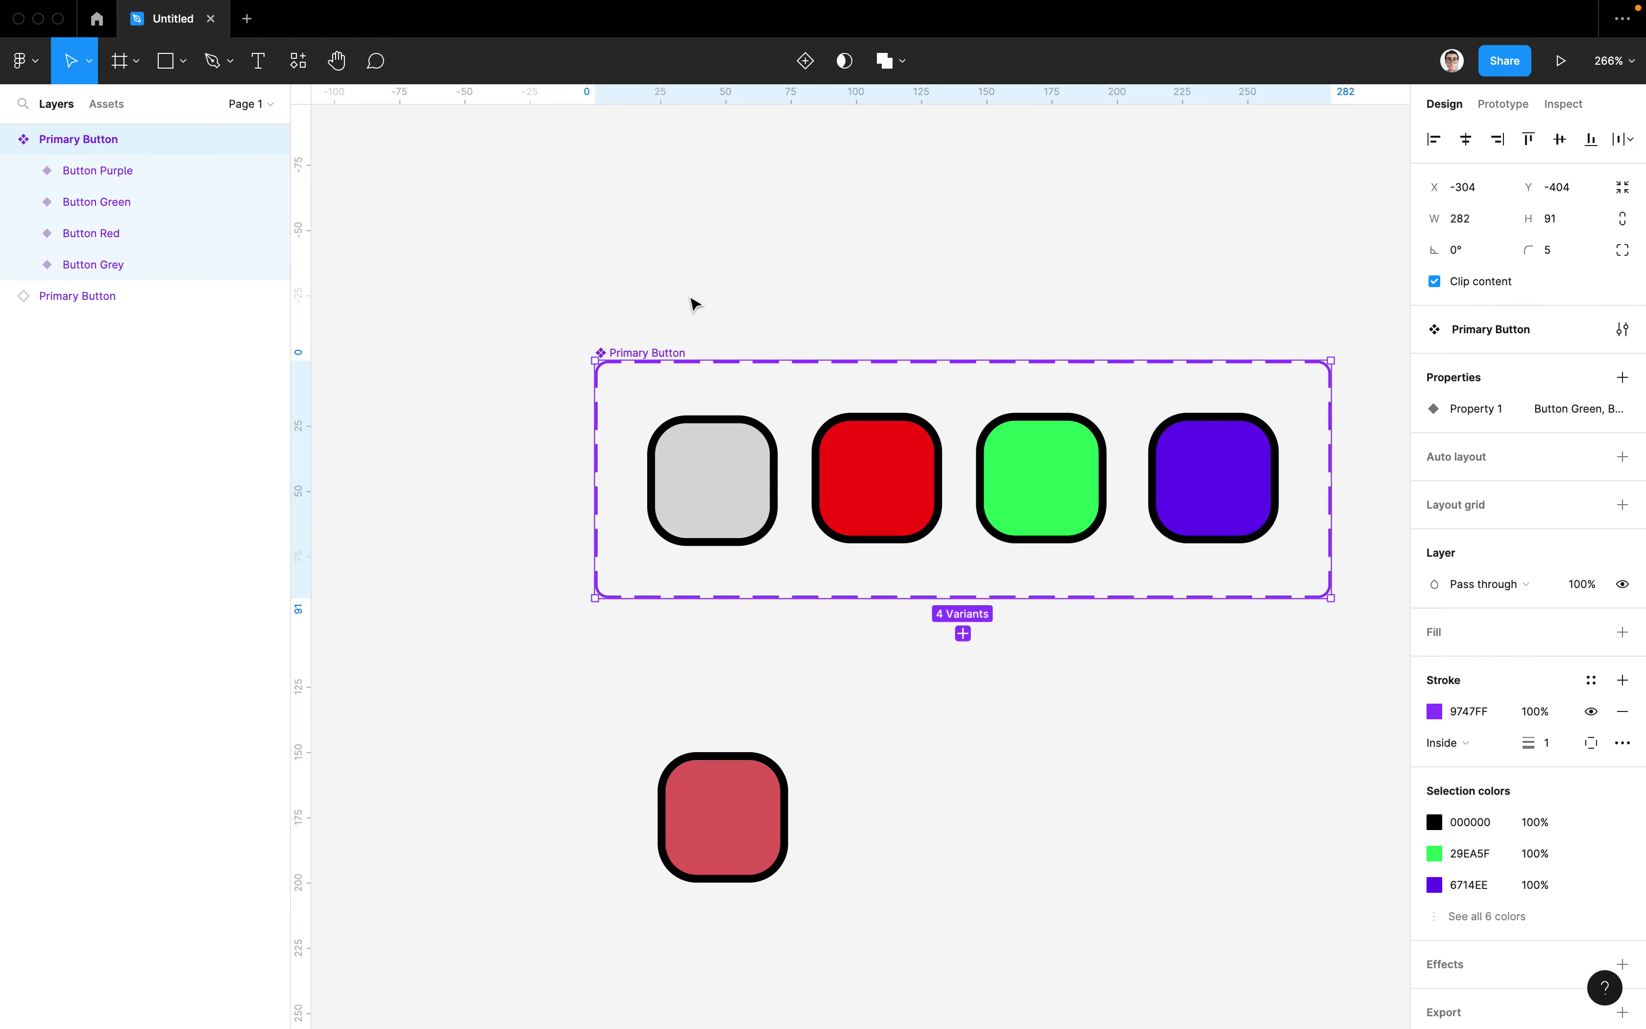
pyautogui.click(653, 371)
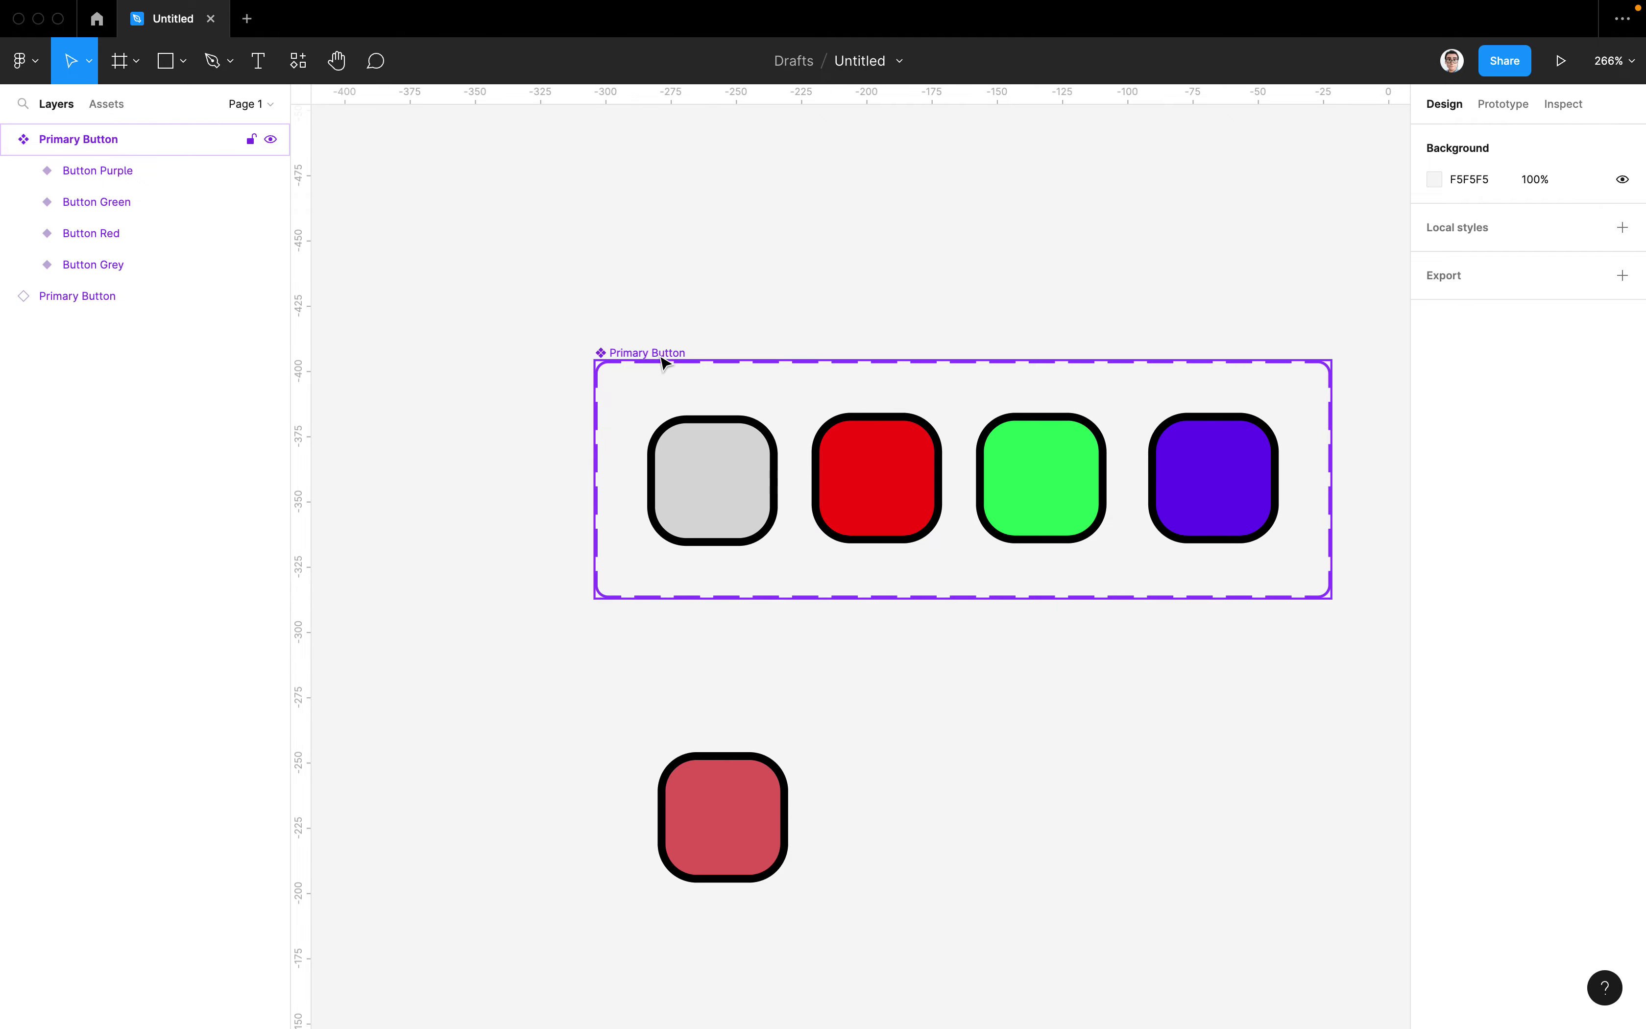
# Move the Primary Button set up-left and enlarge it wider and taller
pyautogui.moveTo(654, 350)
pyautogui.mouseDown()
pyautogui.moveTo(479, 192)
pyautogui.moveTo(552, 145)
pyautogui.moveTo(619, 223)
pyautogui.moveTo(528, 201)
pyautogui.moveTo(636, 236)
pyautogui.mouseUp()
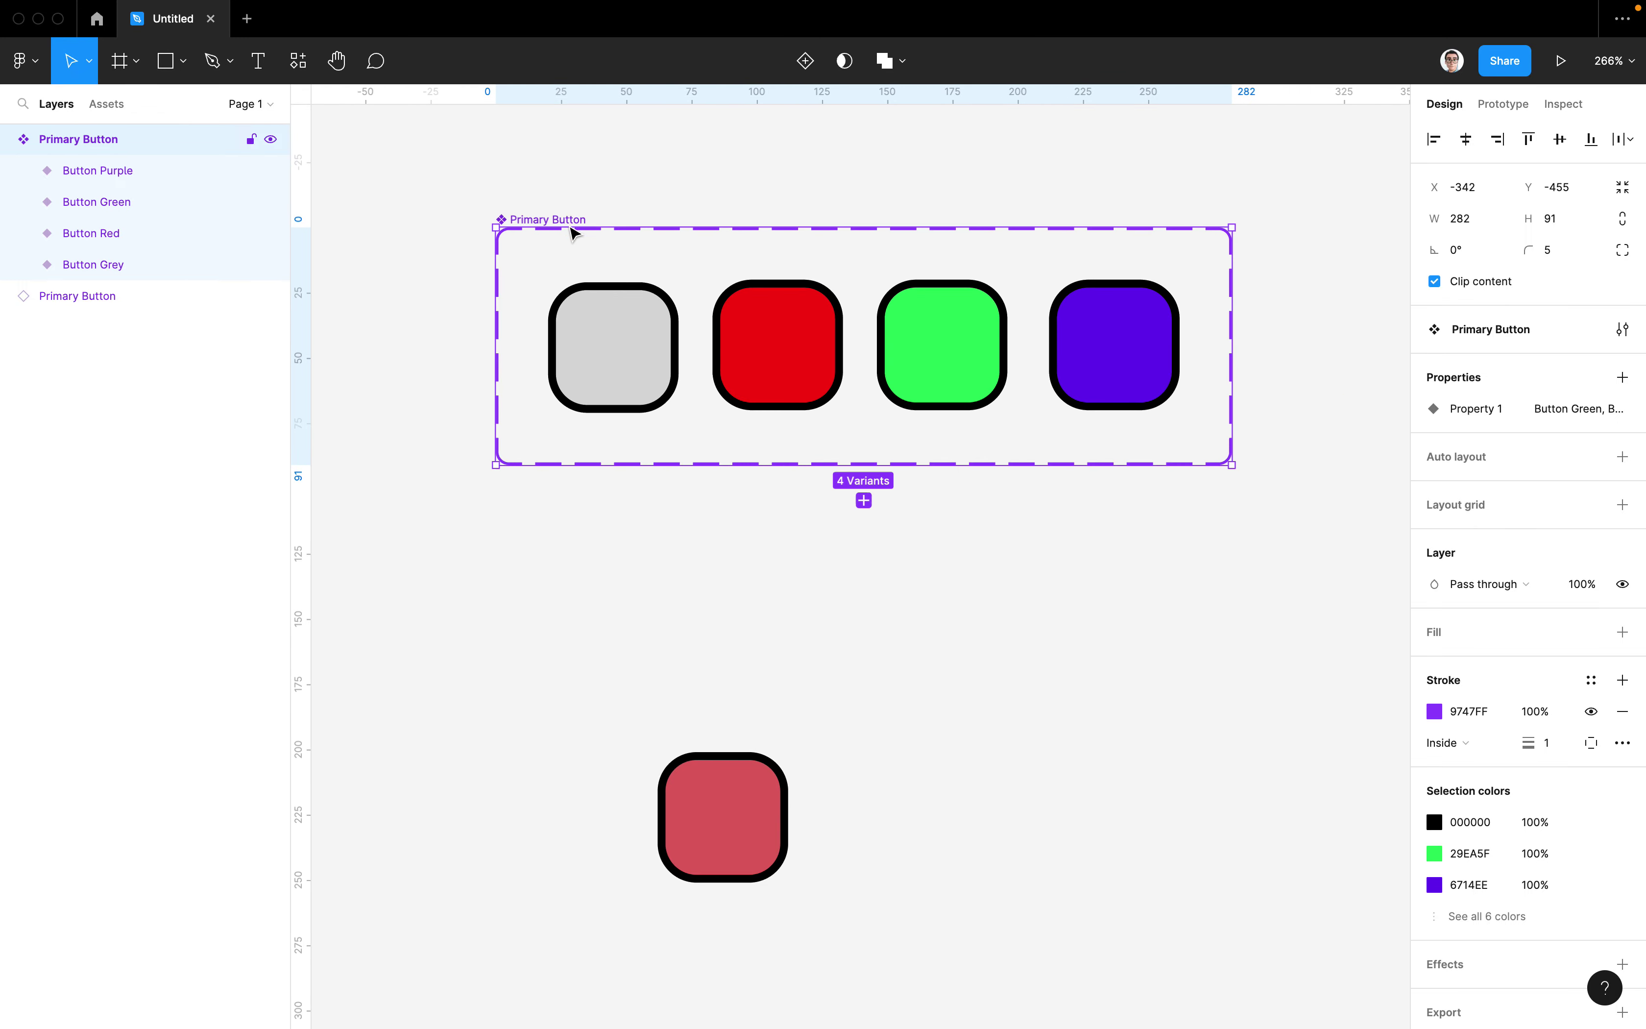
pyautogui.moveTo(1231, 286); pyautogui.dragTo(1317, 285)
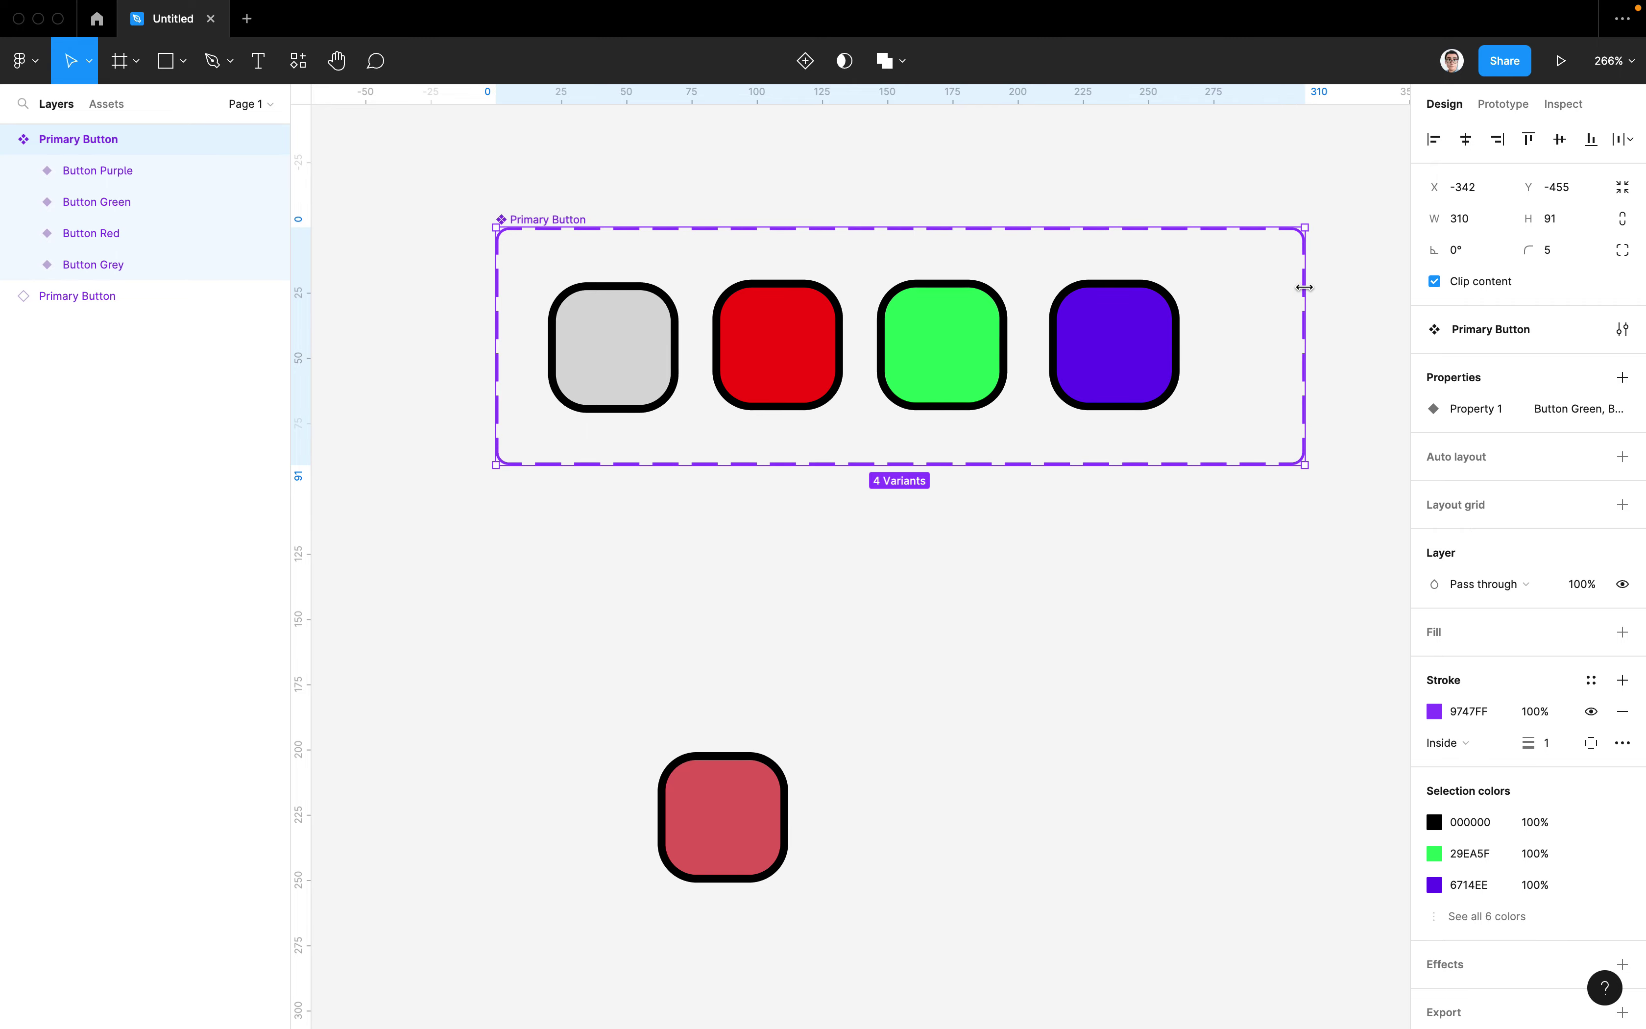
pyautogui.moveTo(1205, 465); pyautogui.dragTo(1172, 490)
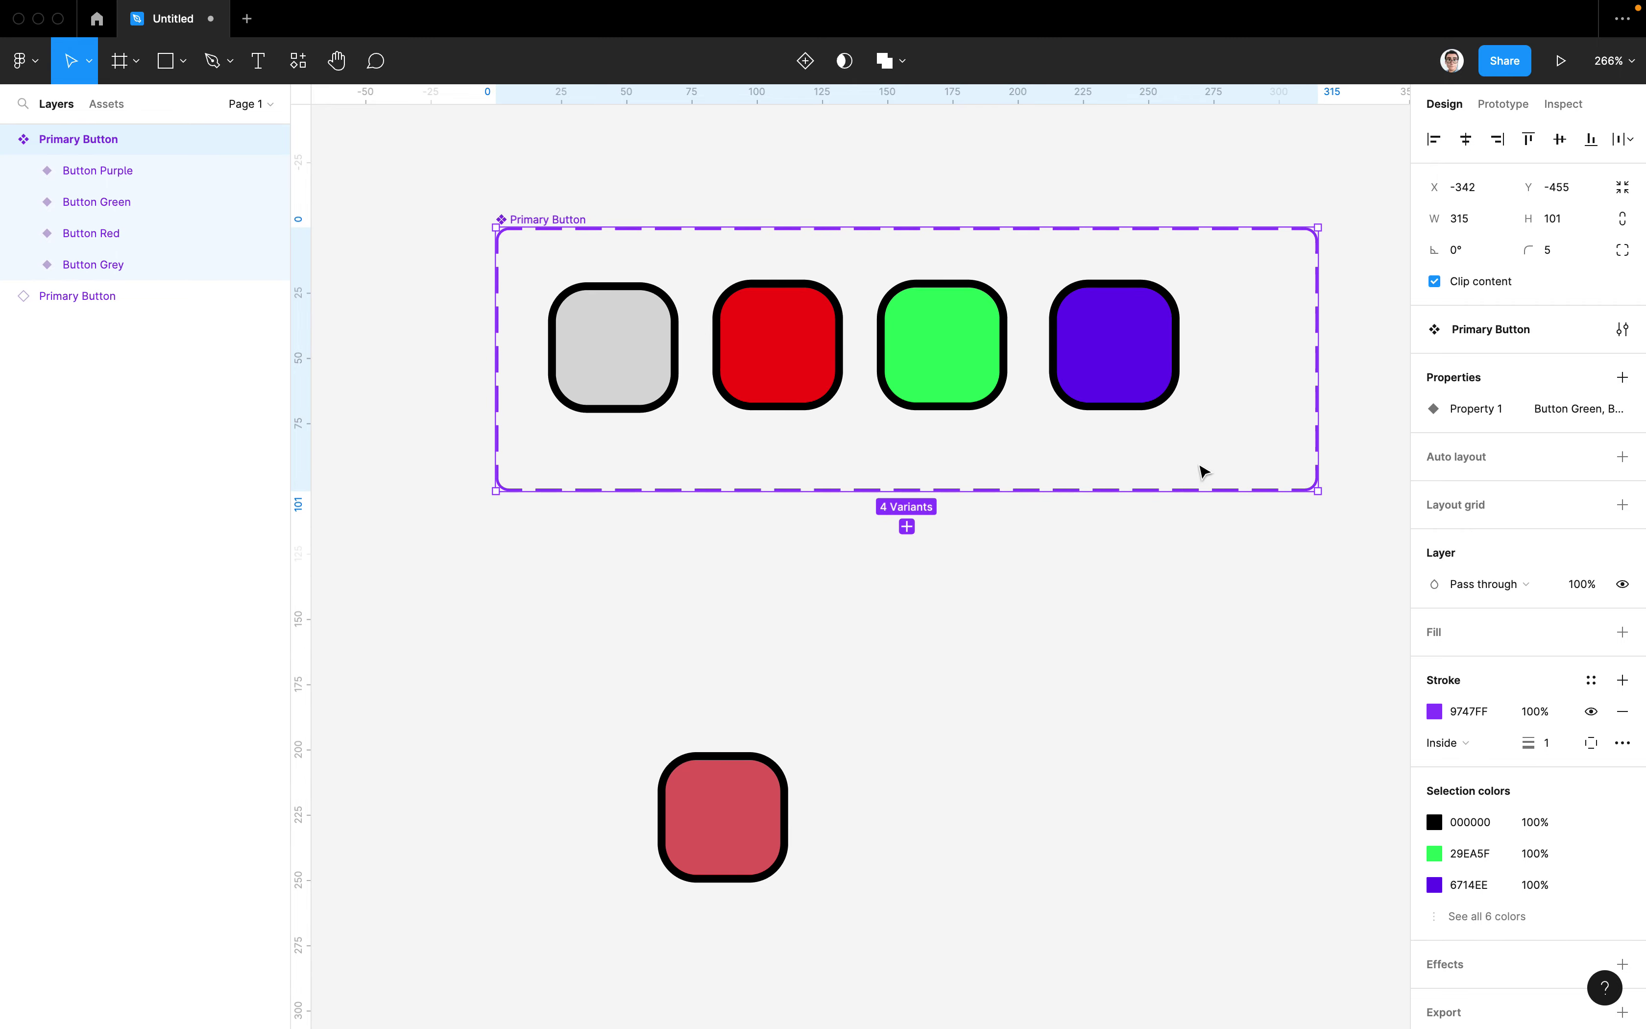
# Respace the purple, green and red variants rightward and resize the set to about 306×99
pyautogui.click(1129, 338)
pyautogui.moveTo(1129, 338); pyautogui.dragTo(1194, 338)
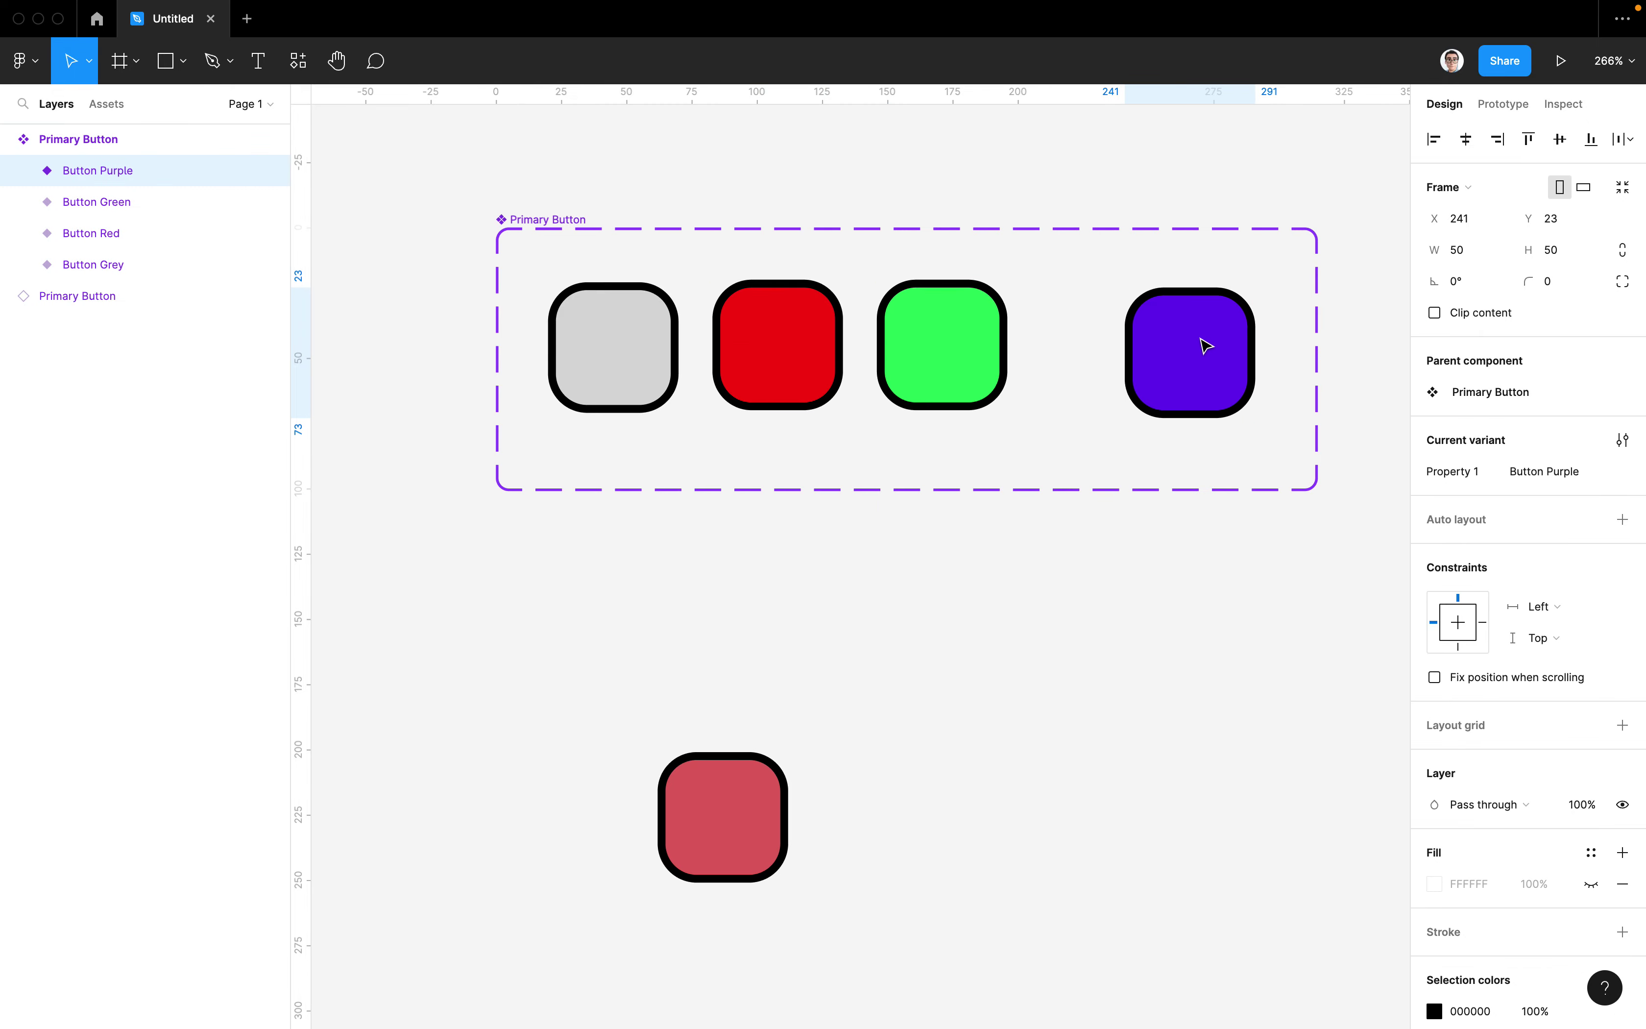
pyautogui.moveTo(970, 338); pyautogui.dragTo(1007, 340)
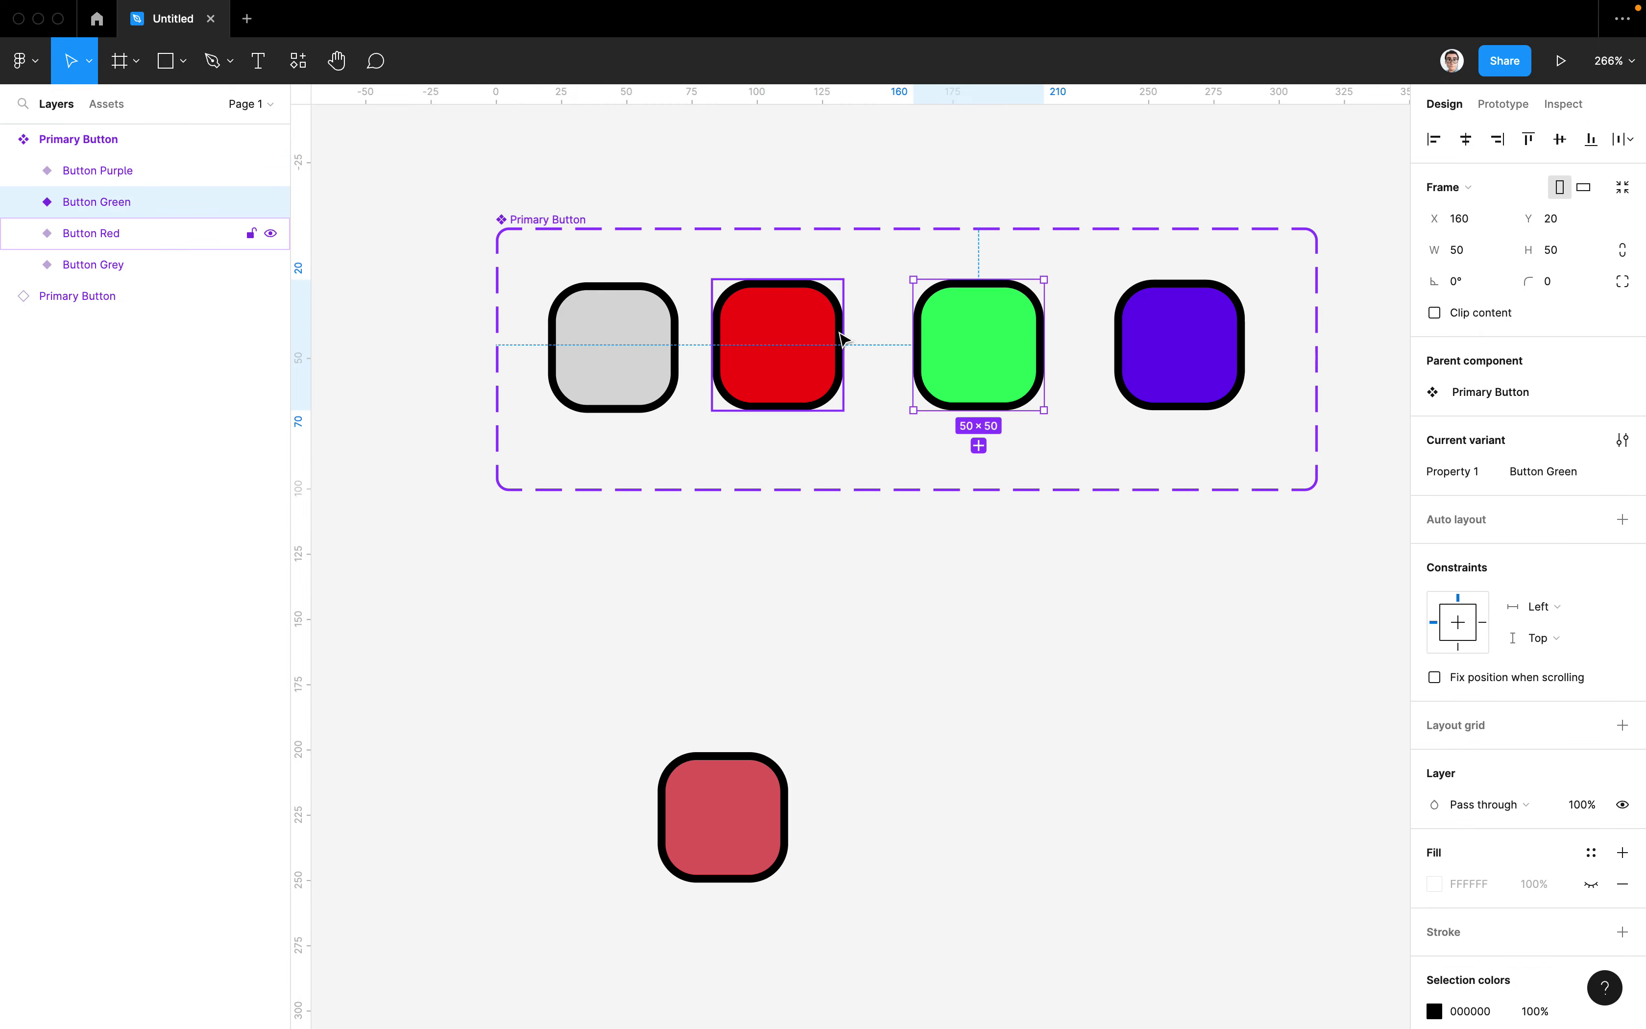
pyautogui.moveTo(826, 338); pyautogui.dragTo(843, 338)
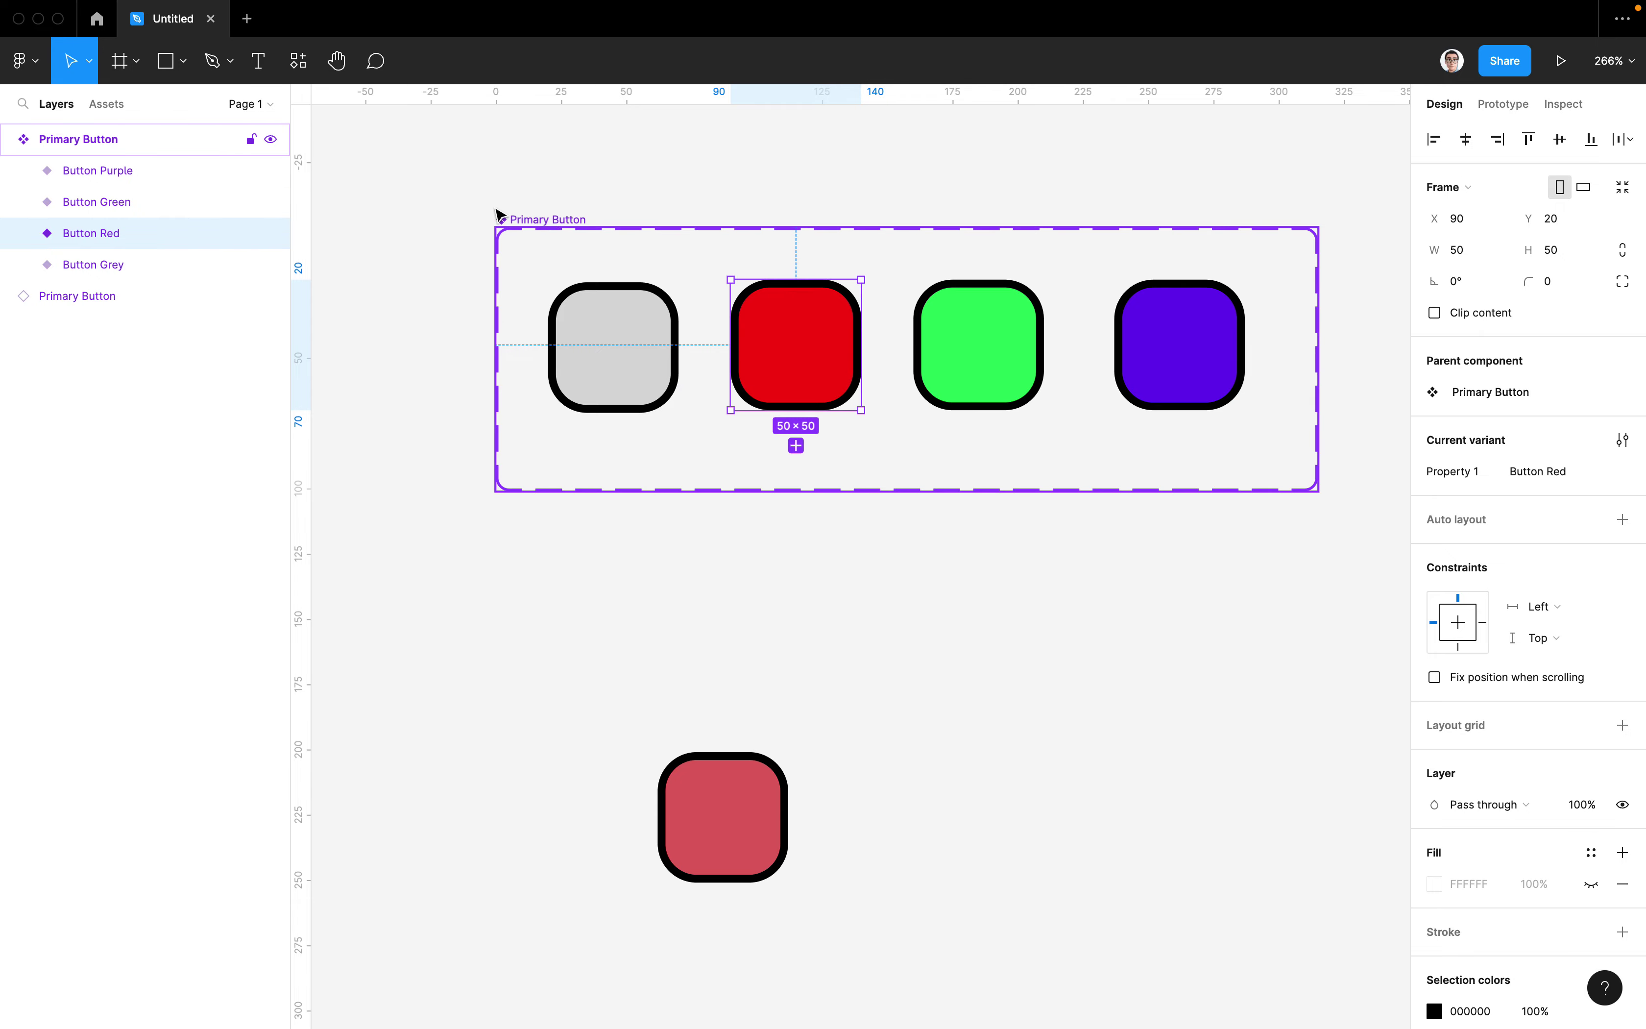
pyautogui.moveTo(497, 215); pyautogui.dragTo(437, 201)
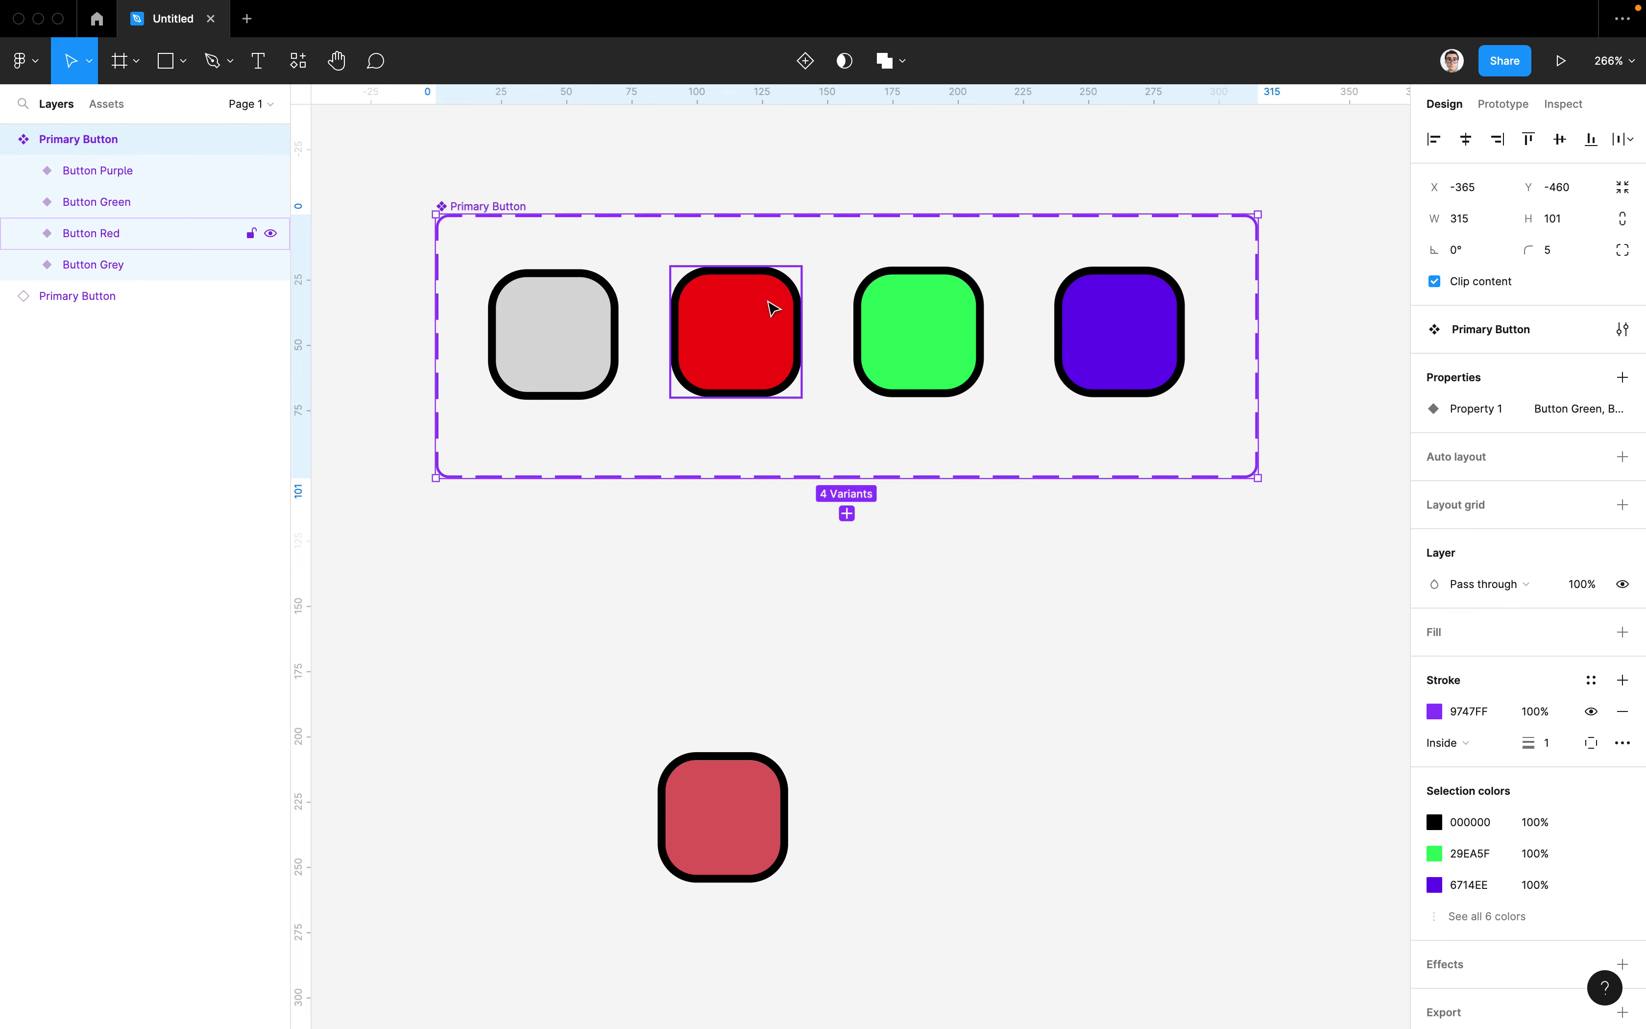
pyautogui.moveTo(1257, 478); pyautogui.dragTo(1233, 462)
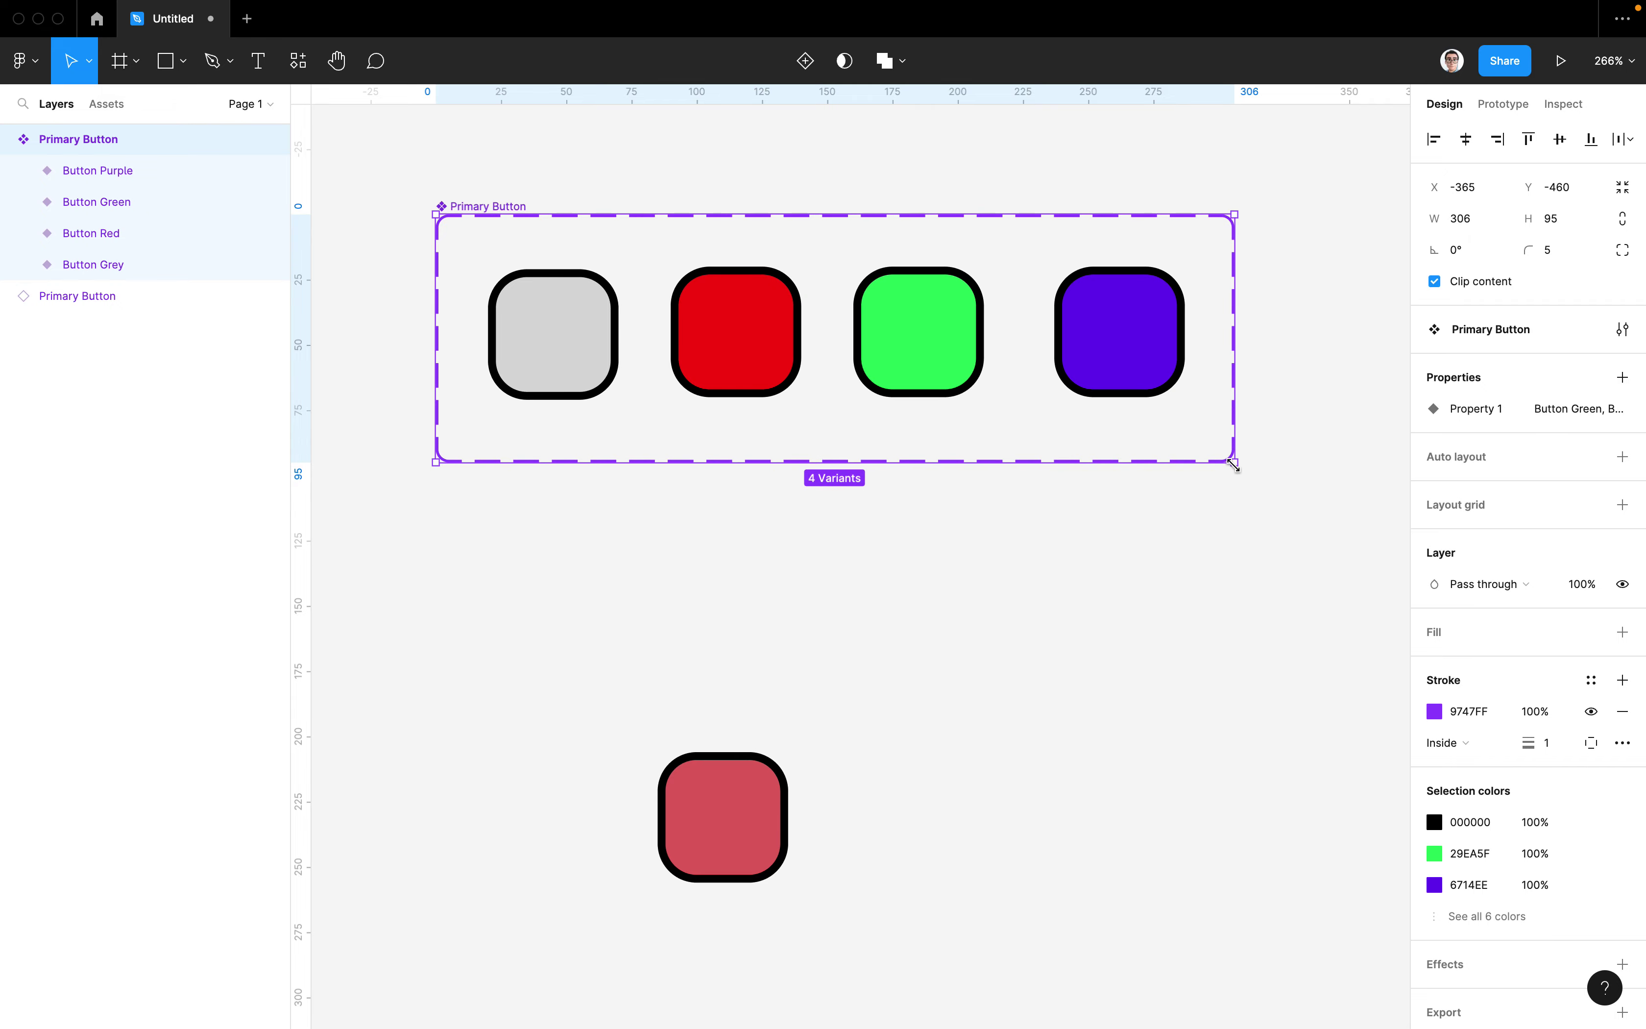
# Select each of the grey, red, green and purple variants to check spacing
pyautogui.click(512, 337)
pyautogui.click(750, 328)
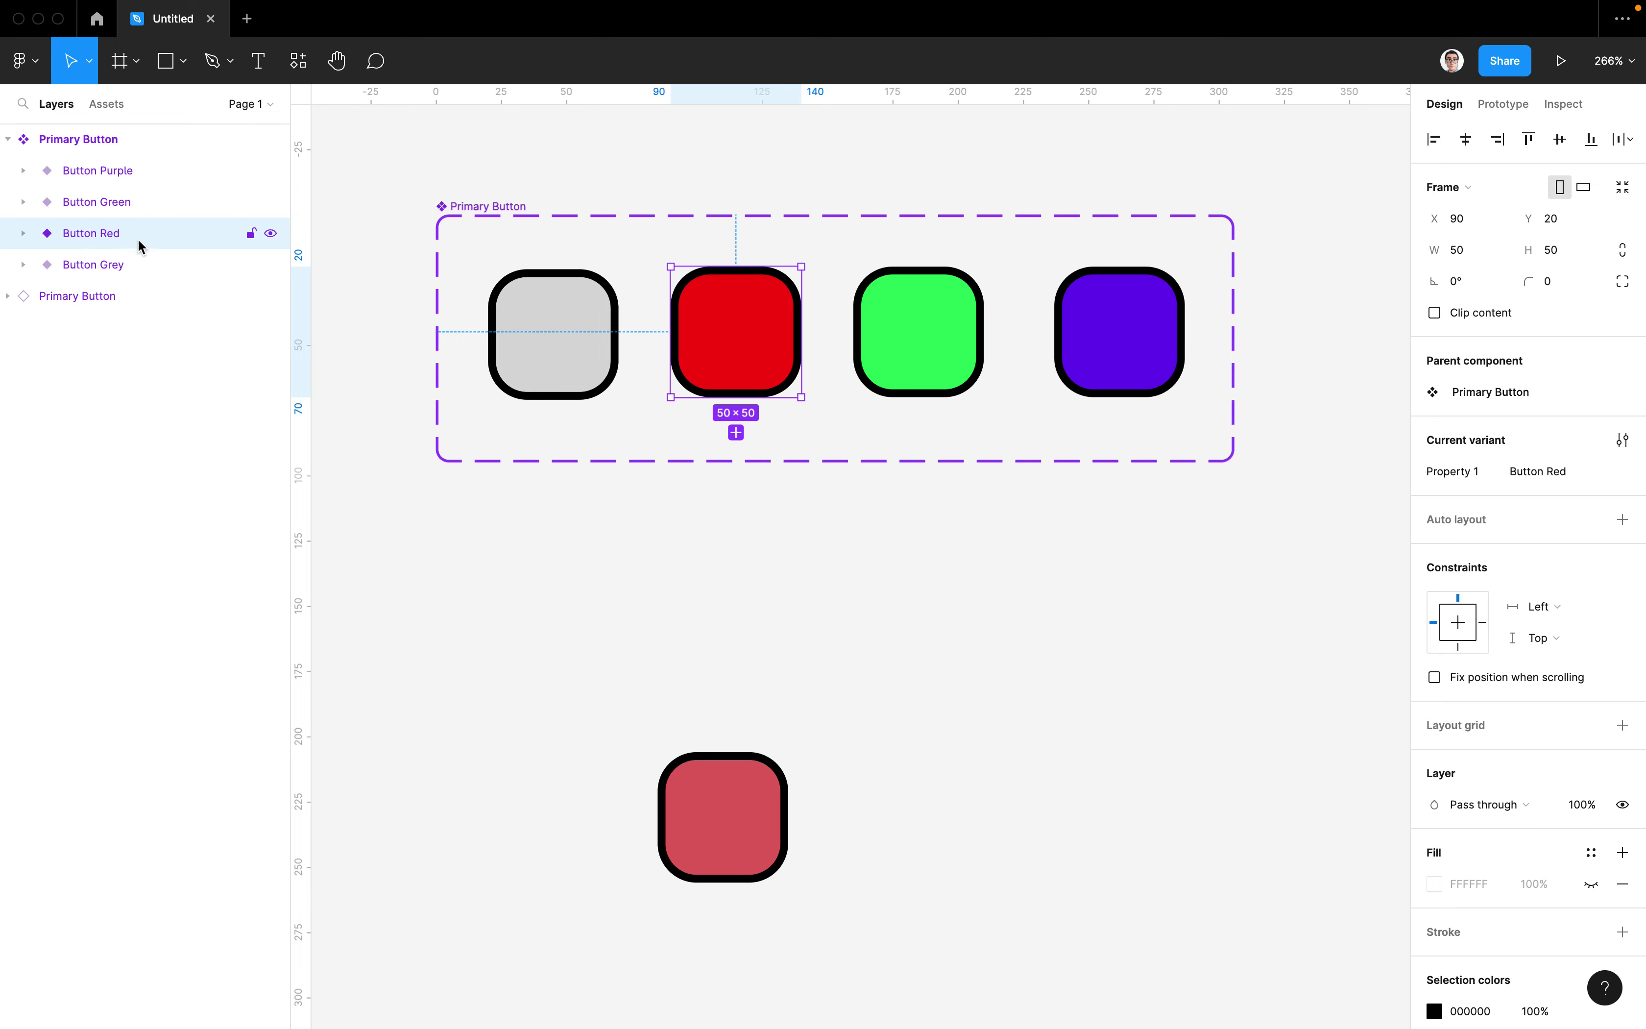
pyautogui.click(574, 332)
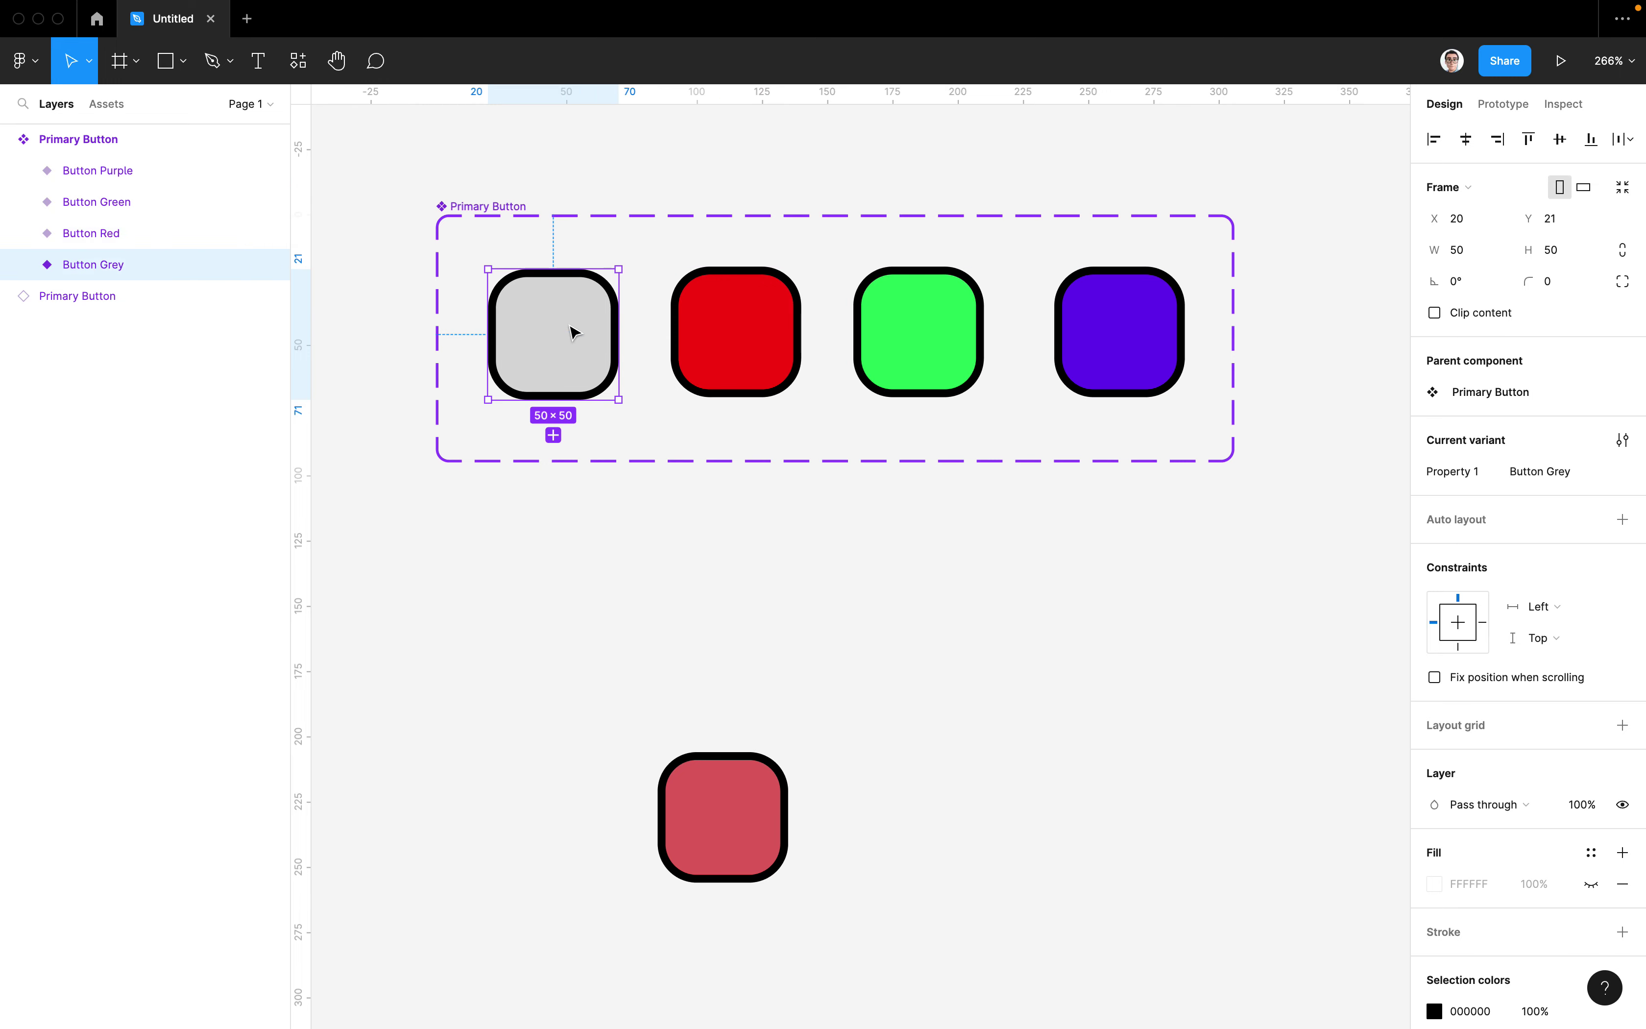
pyautogui.click(911, 331)
pyautogui.click(1136, 321)
pyautogui.click(785, 337)
pyautogui.moveTo(144, 264)
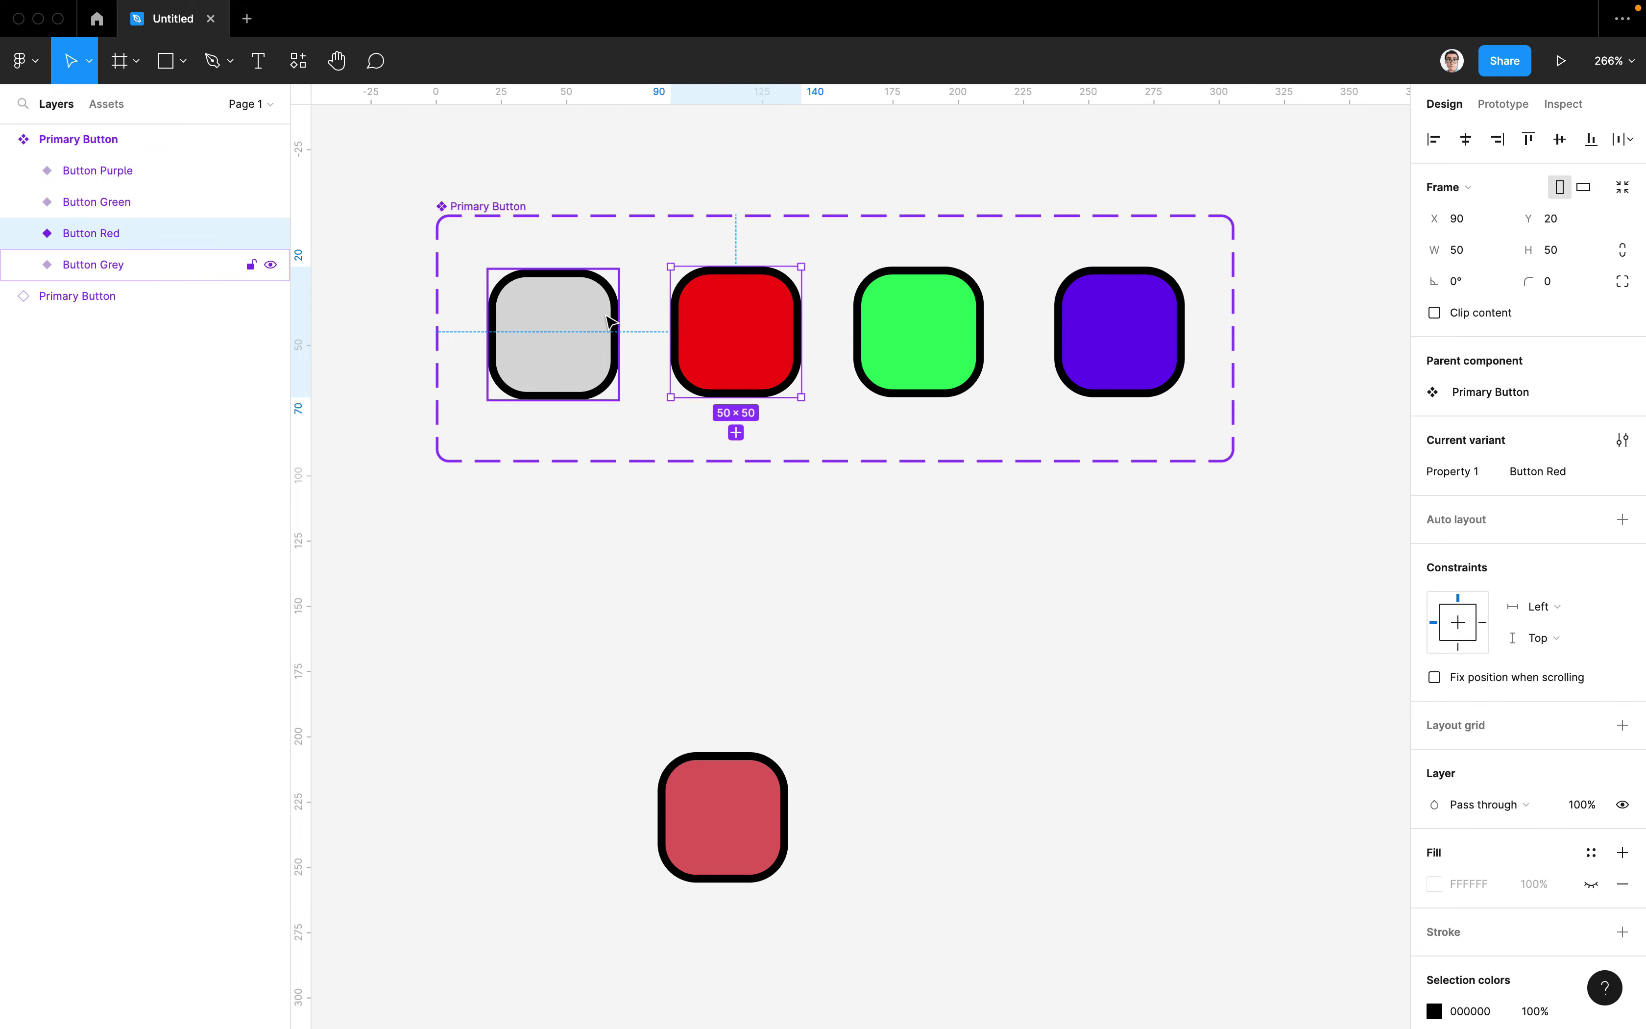
pyautogui.click(592, 326)
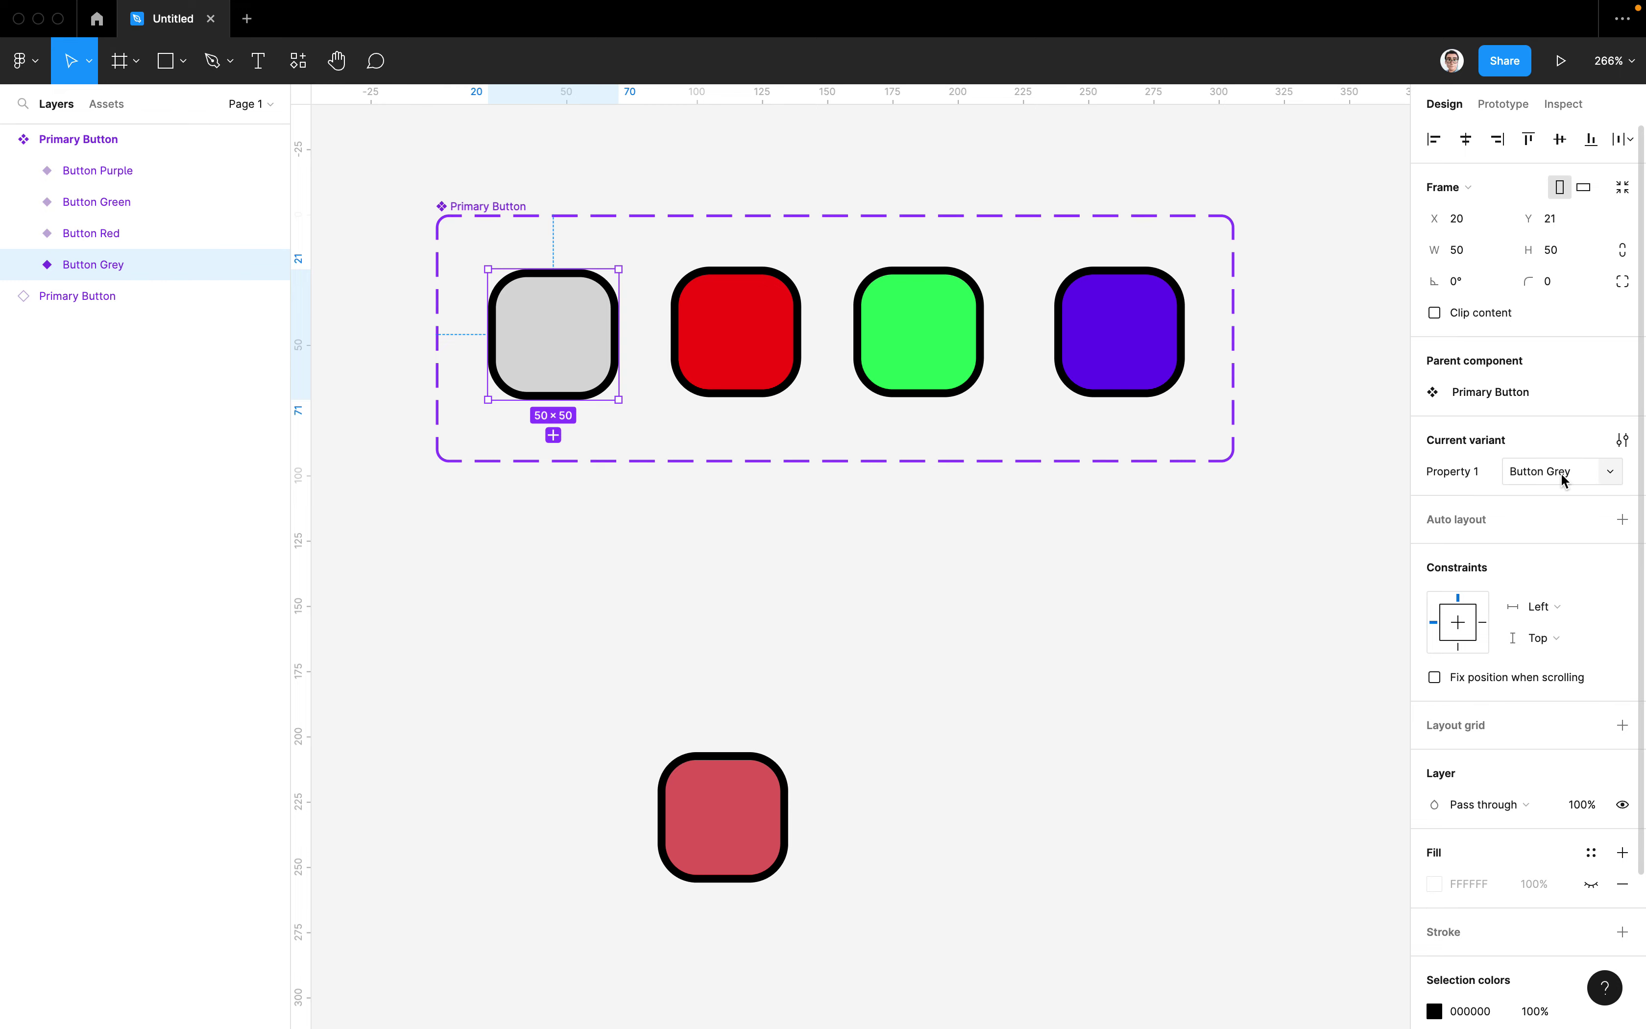
# Check the Property 1 value list and close it without changing anything
pyautogui.click(1616, 479)
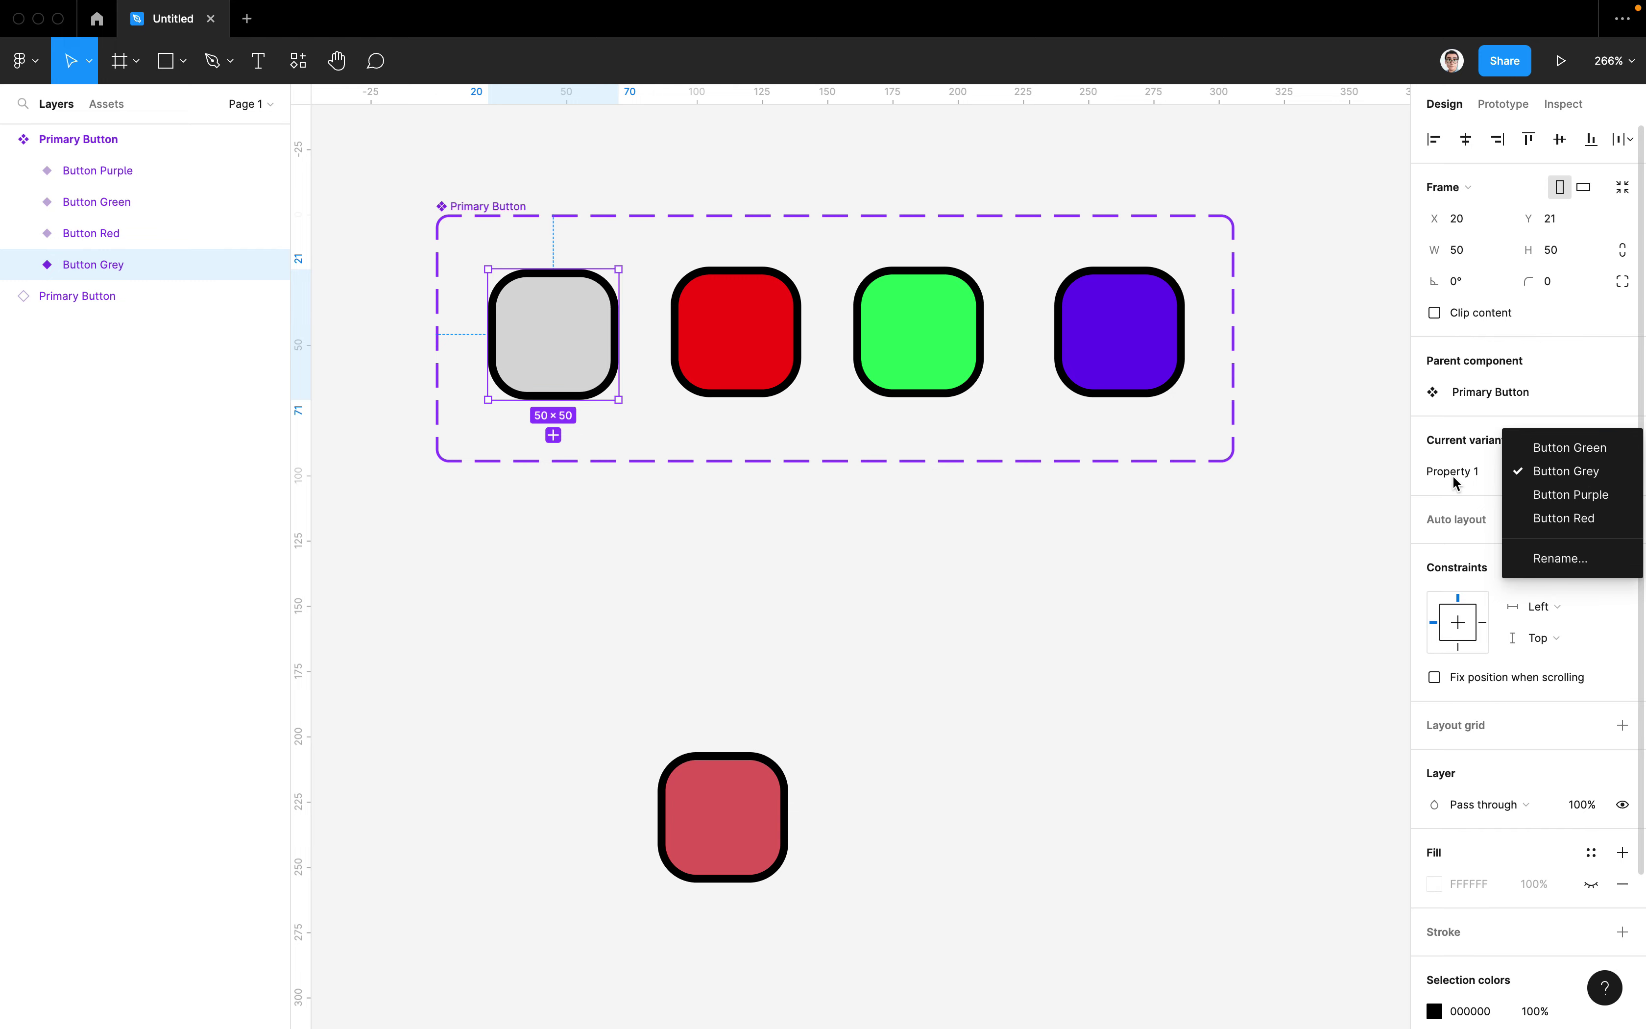
pyautogui.click(1470, 477)
pyautogui.doubleClick(1466, 475)
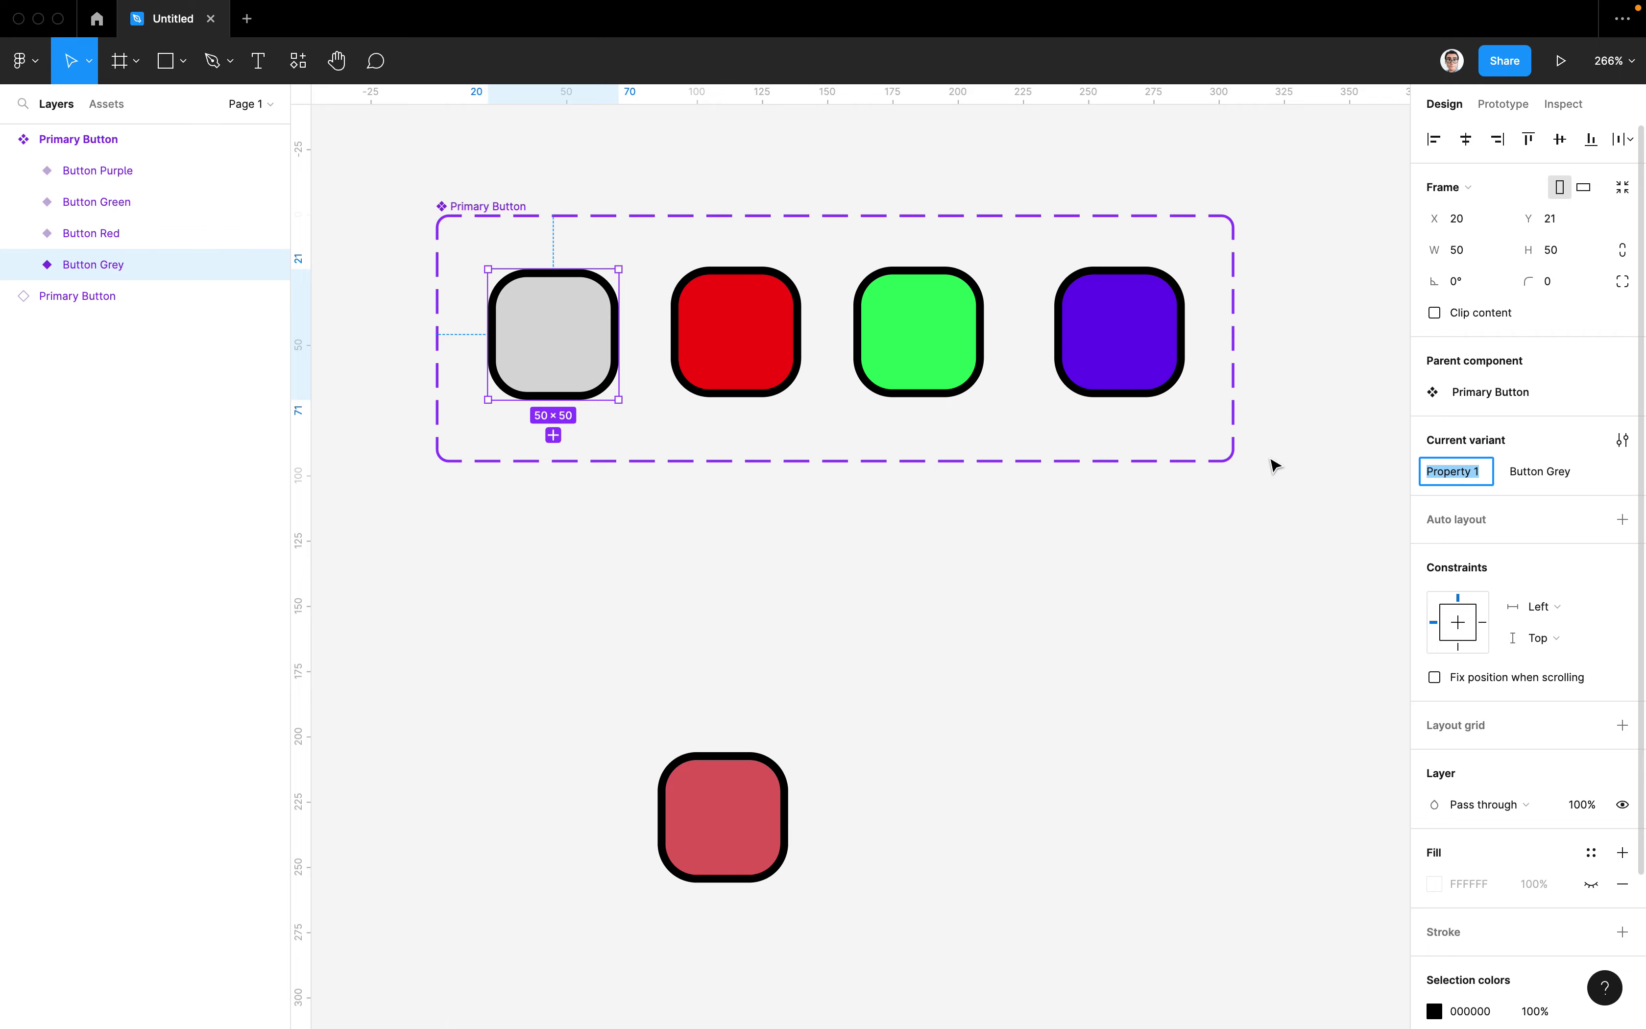
# Open the grey variant's layer name, 'Property 1=Button Grey', for editing
pyautogui.click(70, 174)
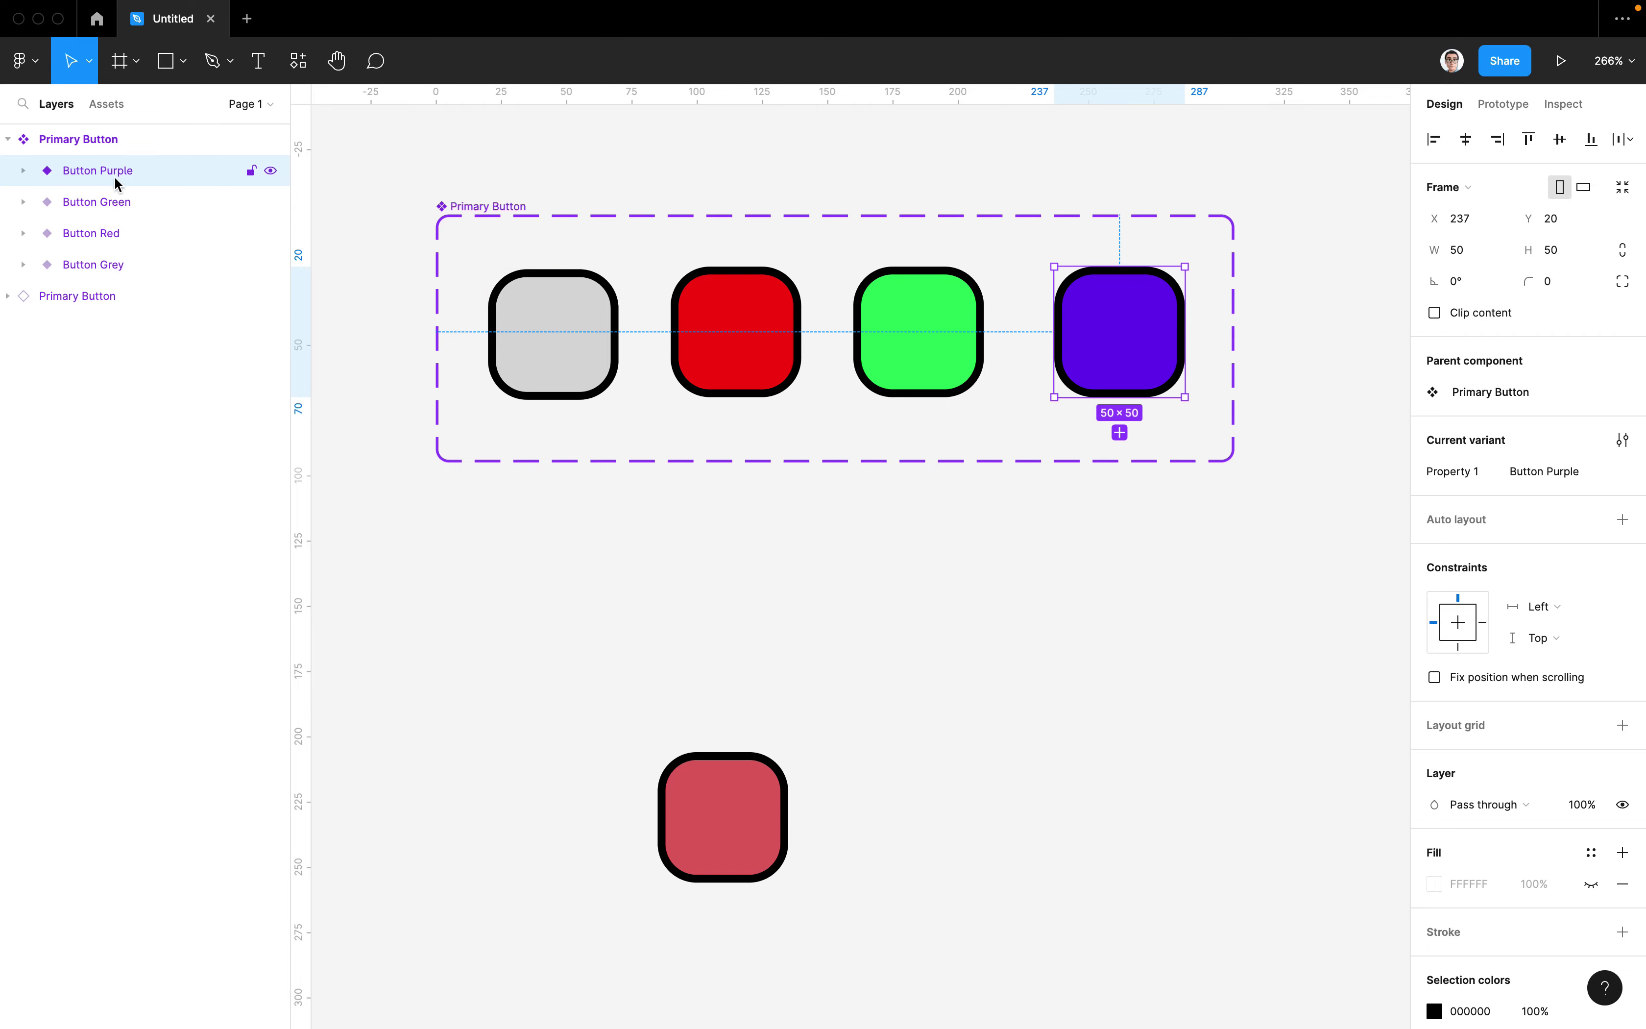
pyautogui.click(584, 294)
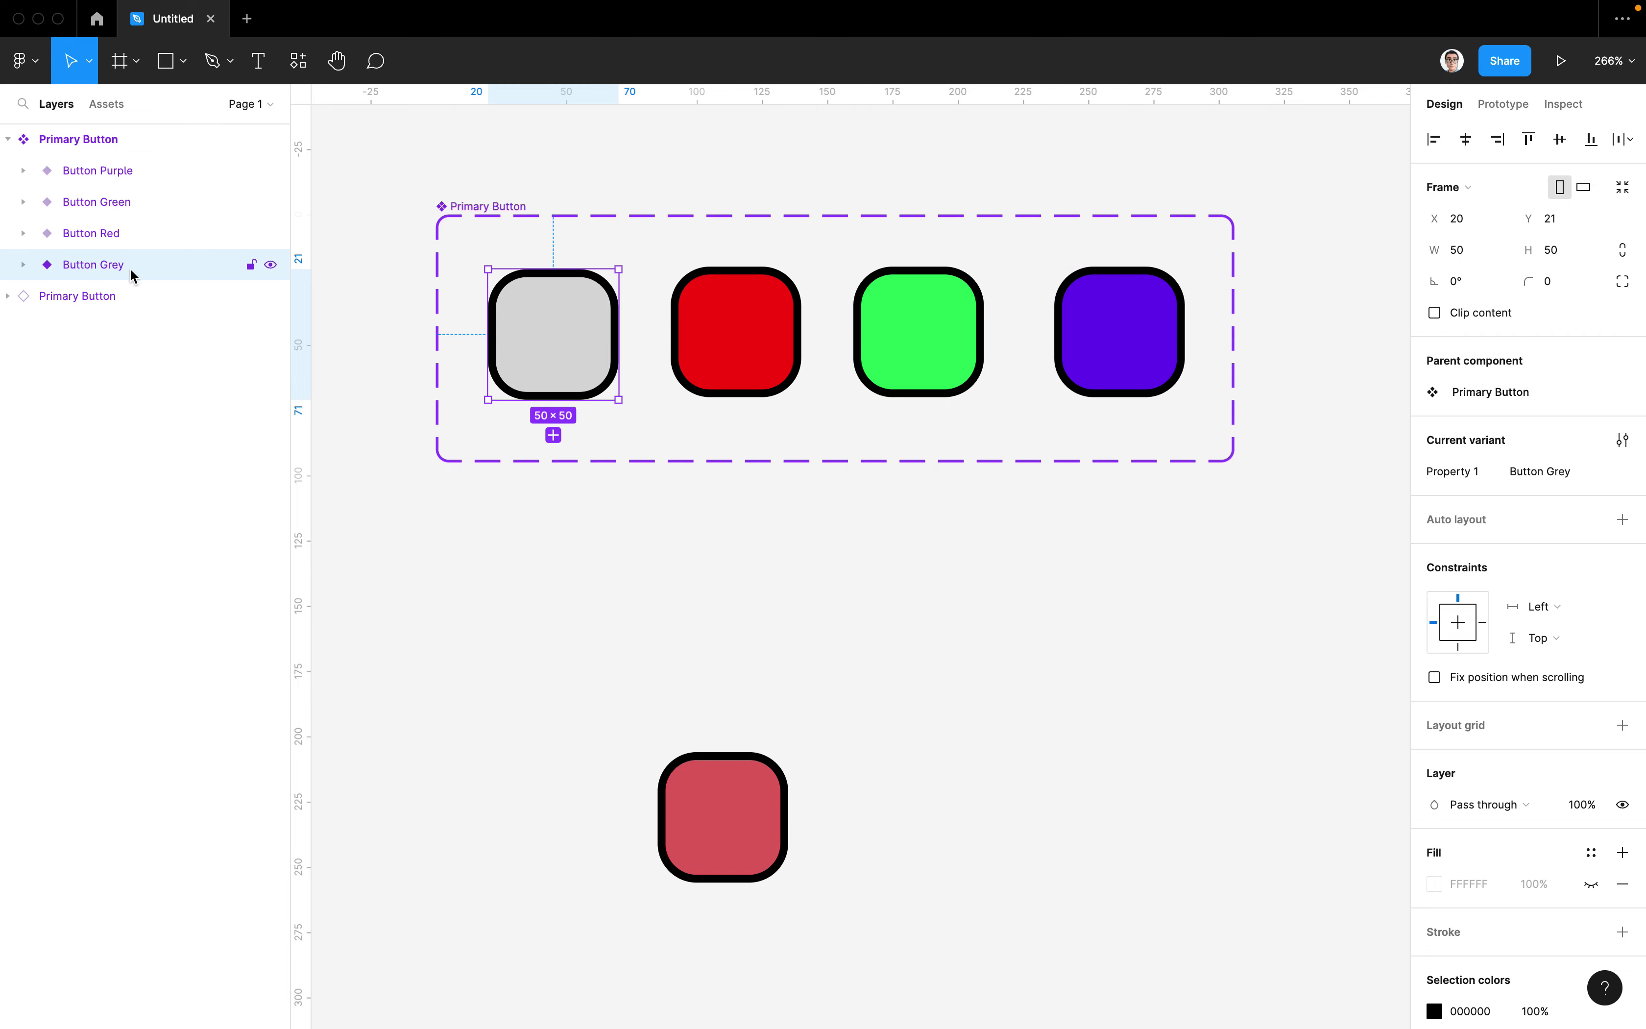
pyautogui.doubleClick(100, 265)
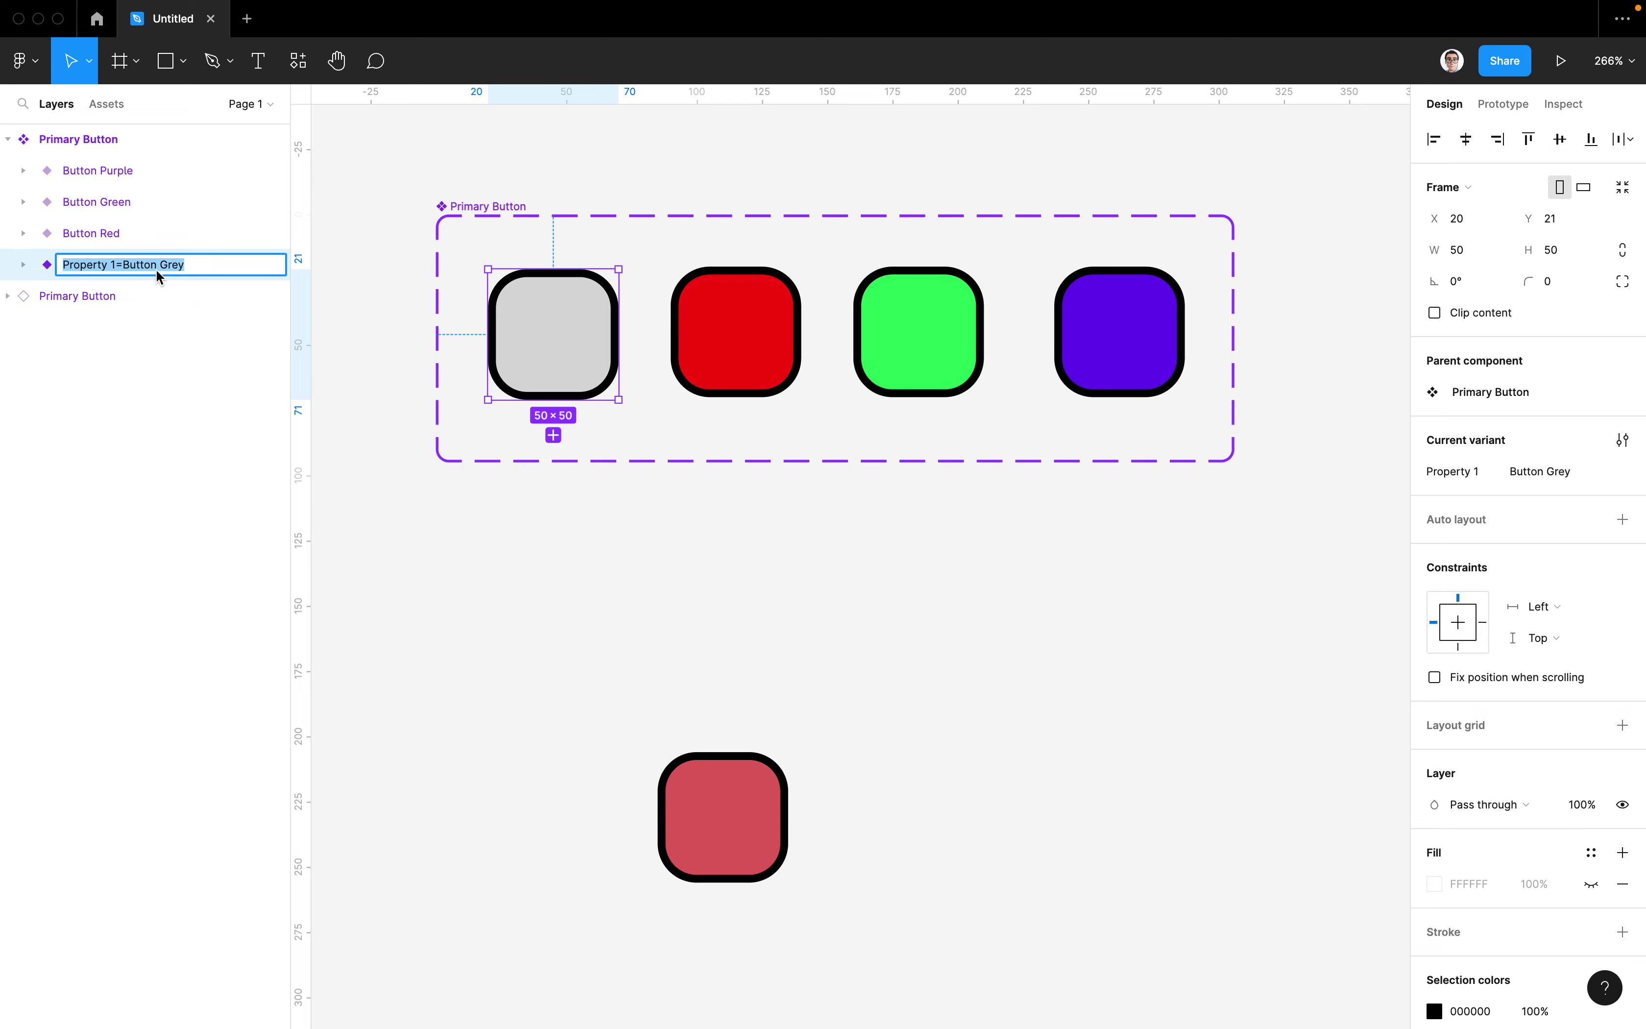
pyautogui.doubleClick(81, 233)
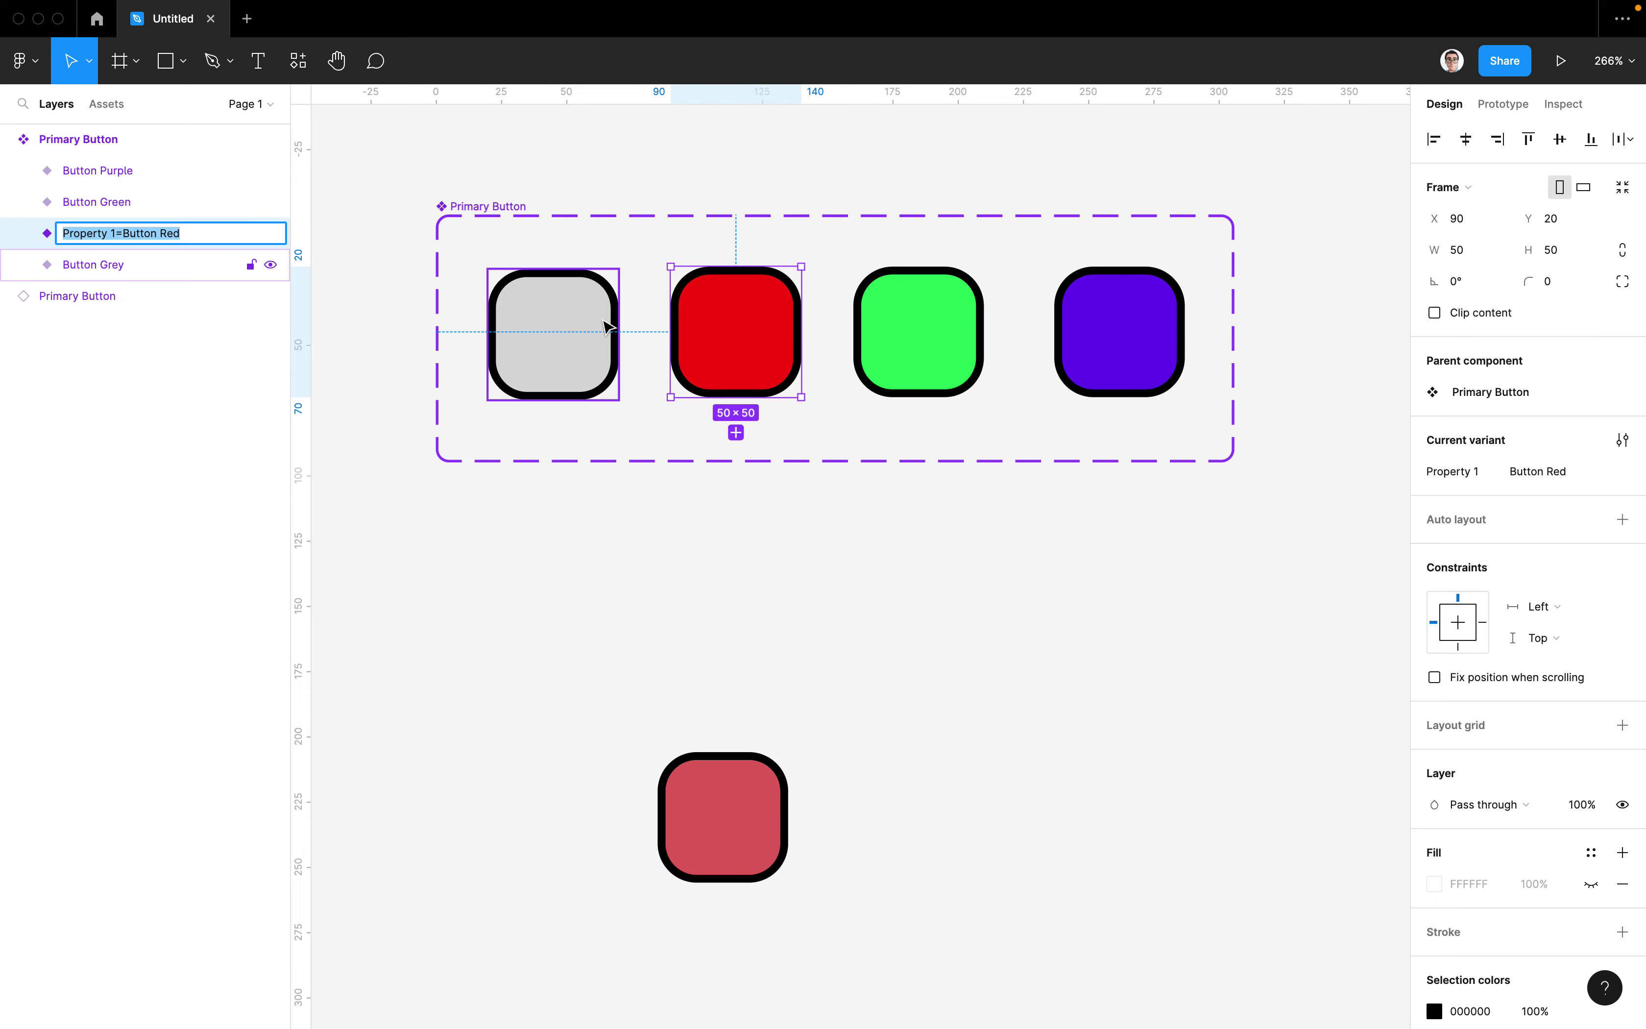
pyautogui.doubleClick(85, 201)
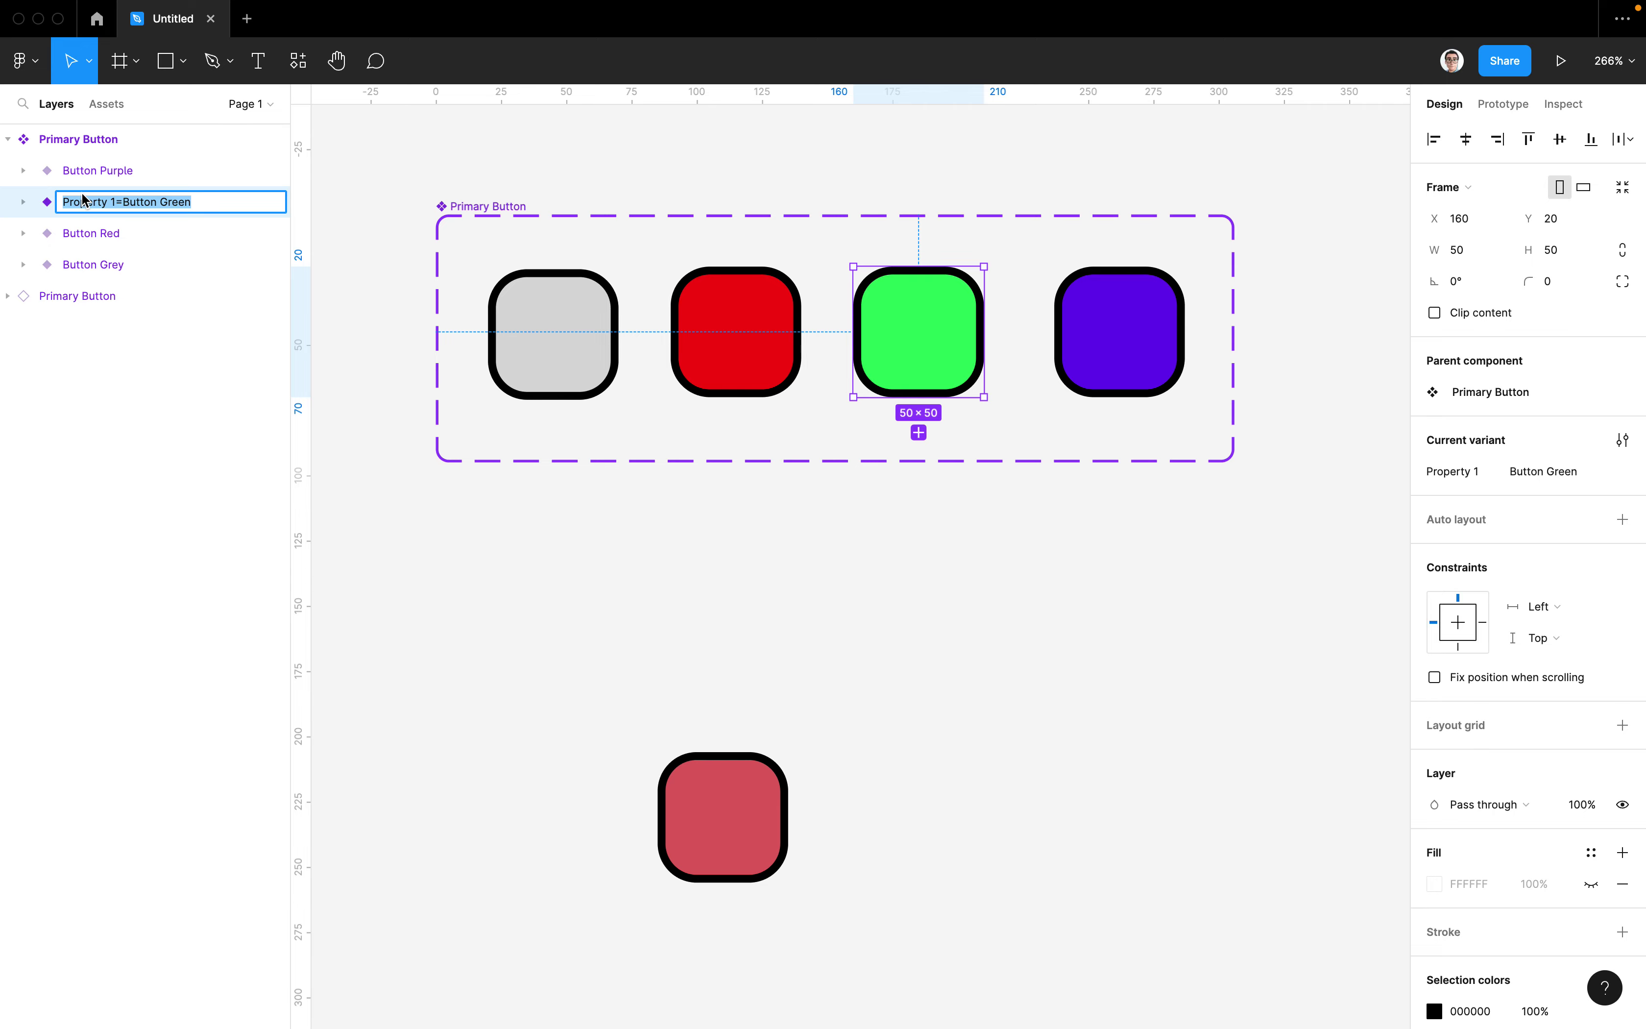
pyautogui.doubleClick(87, 177)
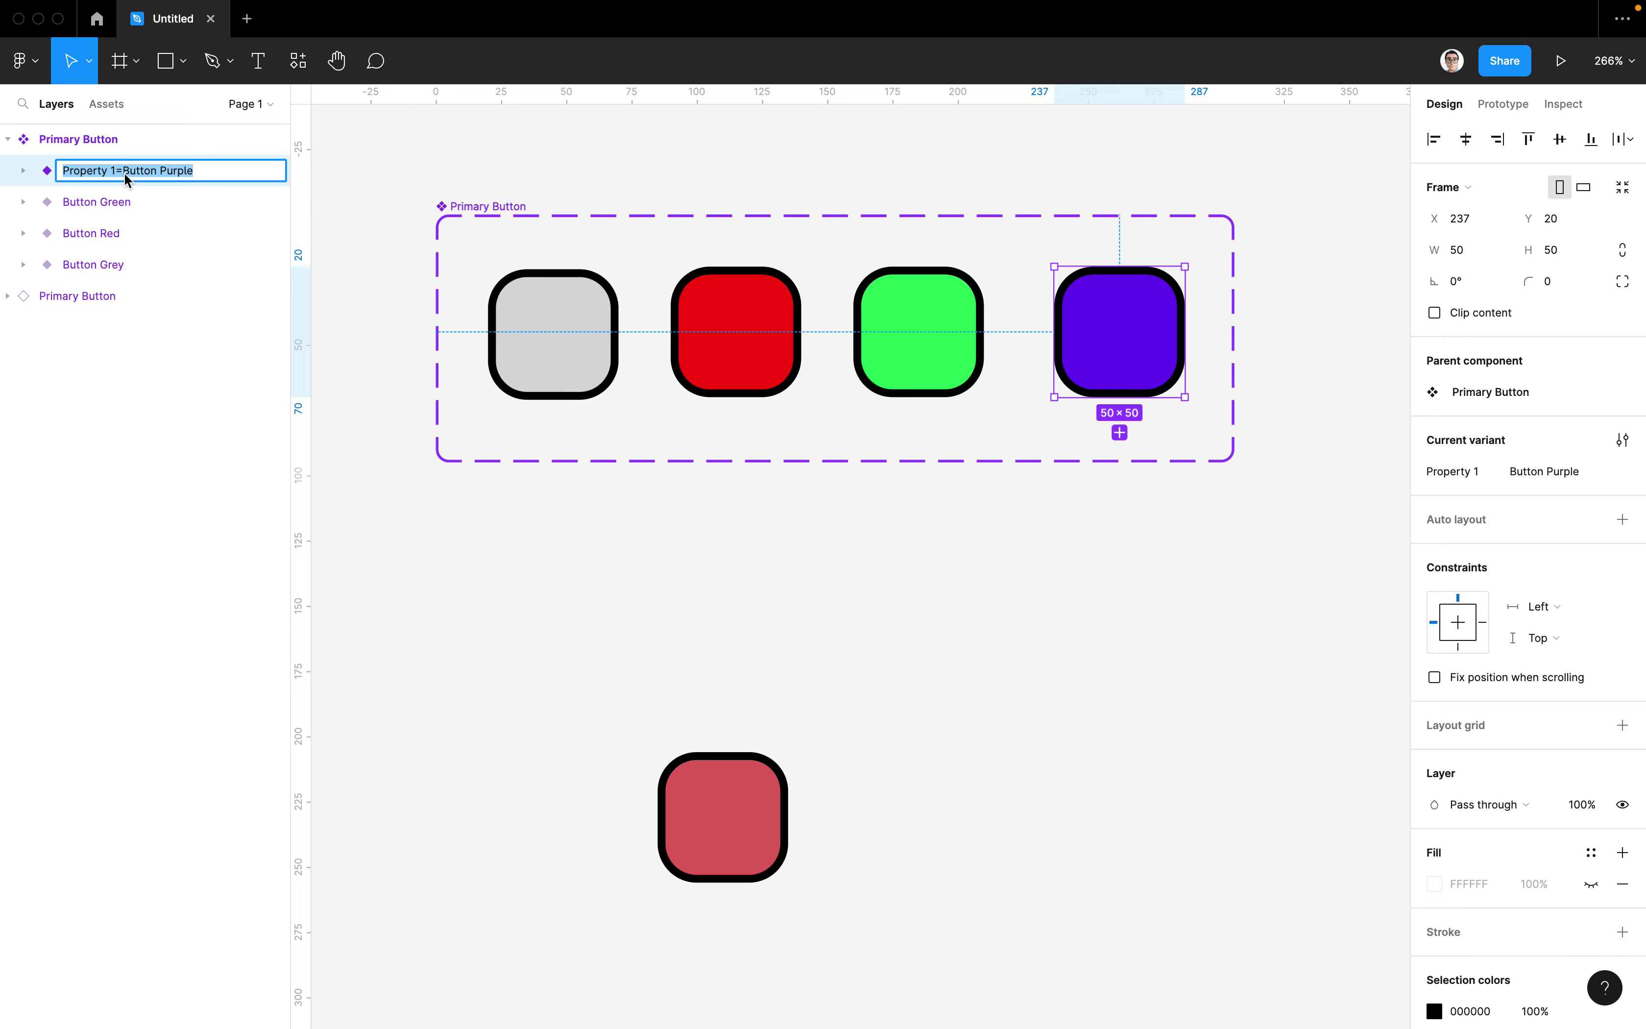
pyautogui.click(85, 206)
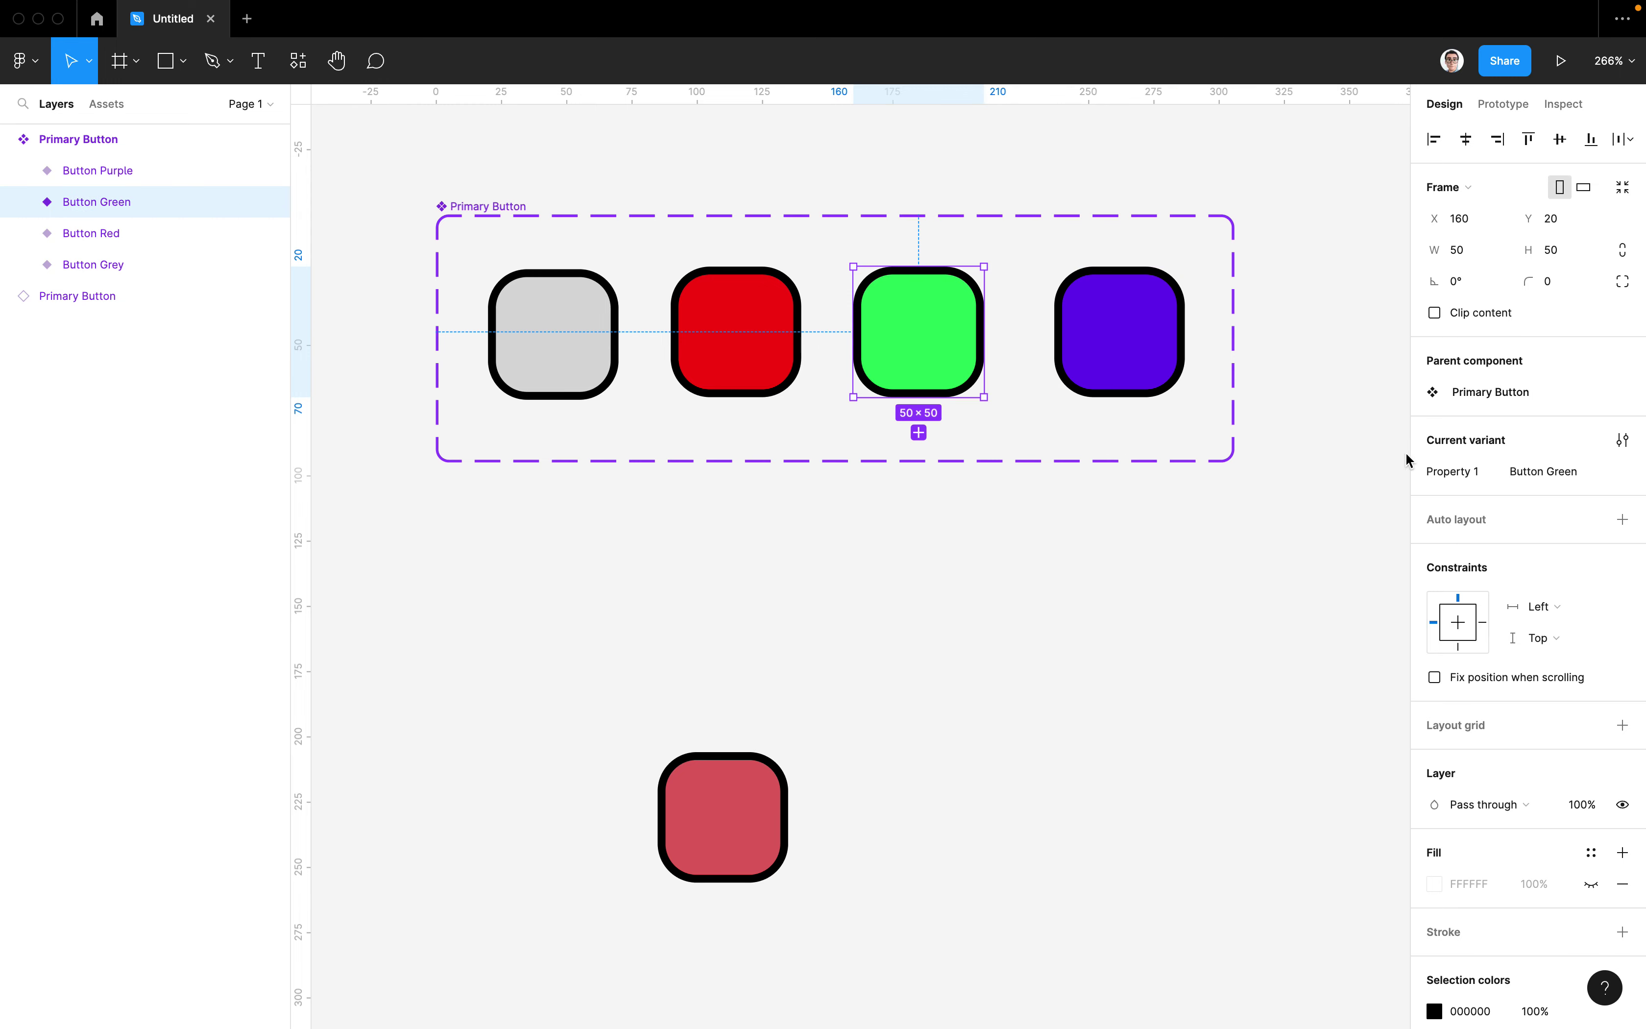
pyautogui.moveTo(146, 265)
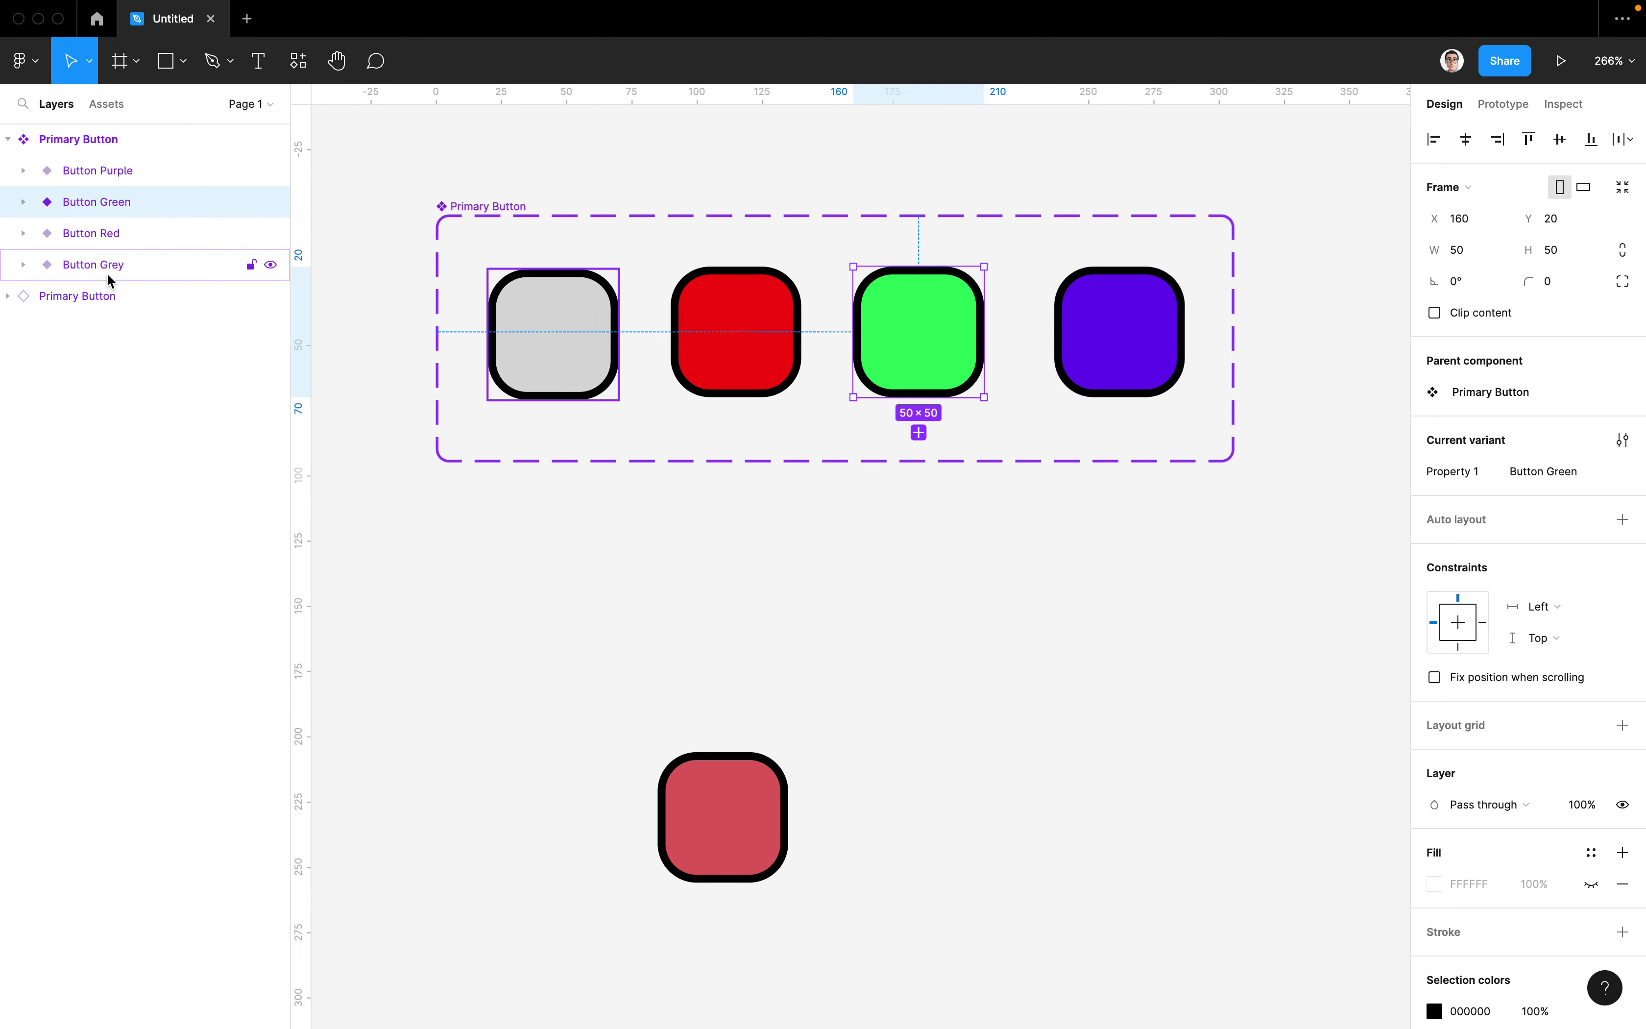
pyautogui.click(98, 265)
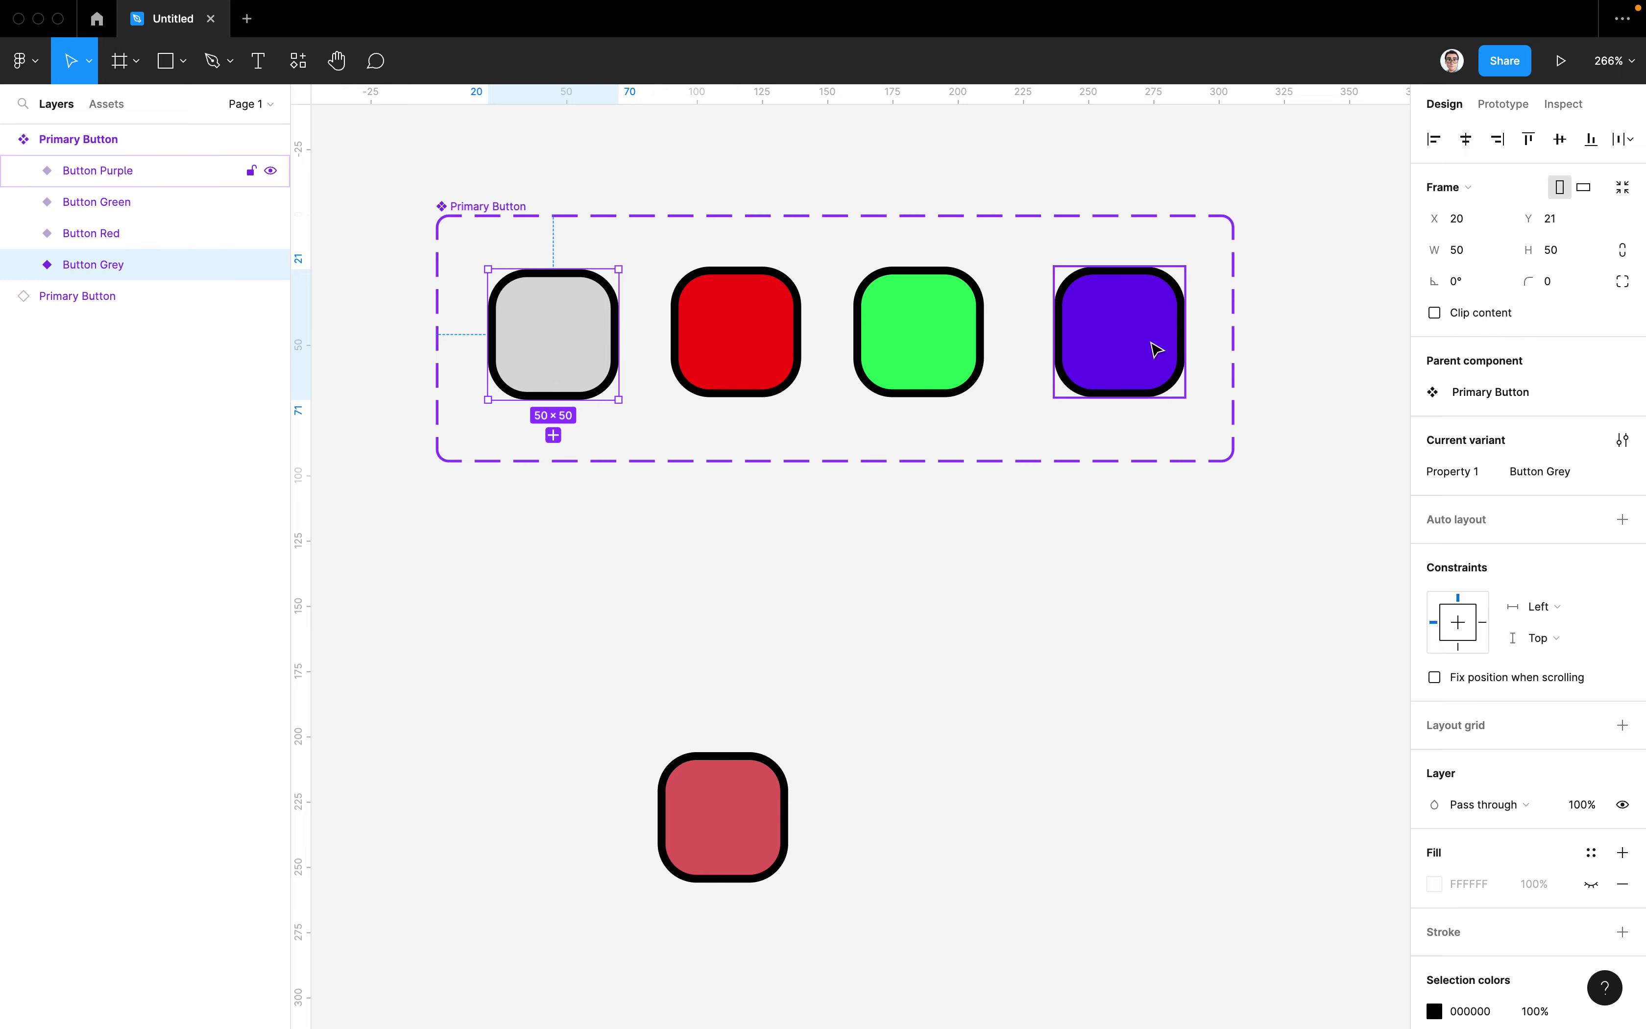
pyautogui.click(1599, 484)
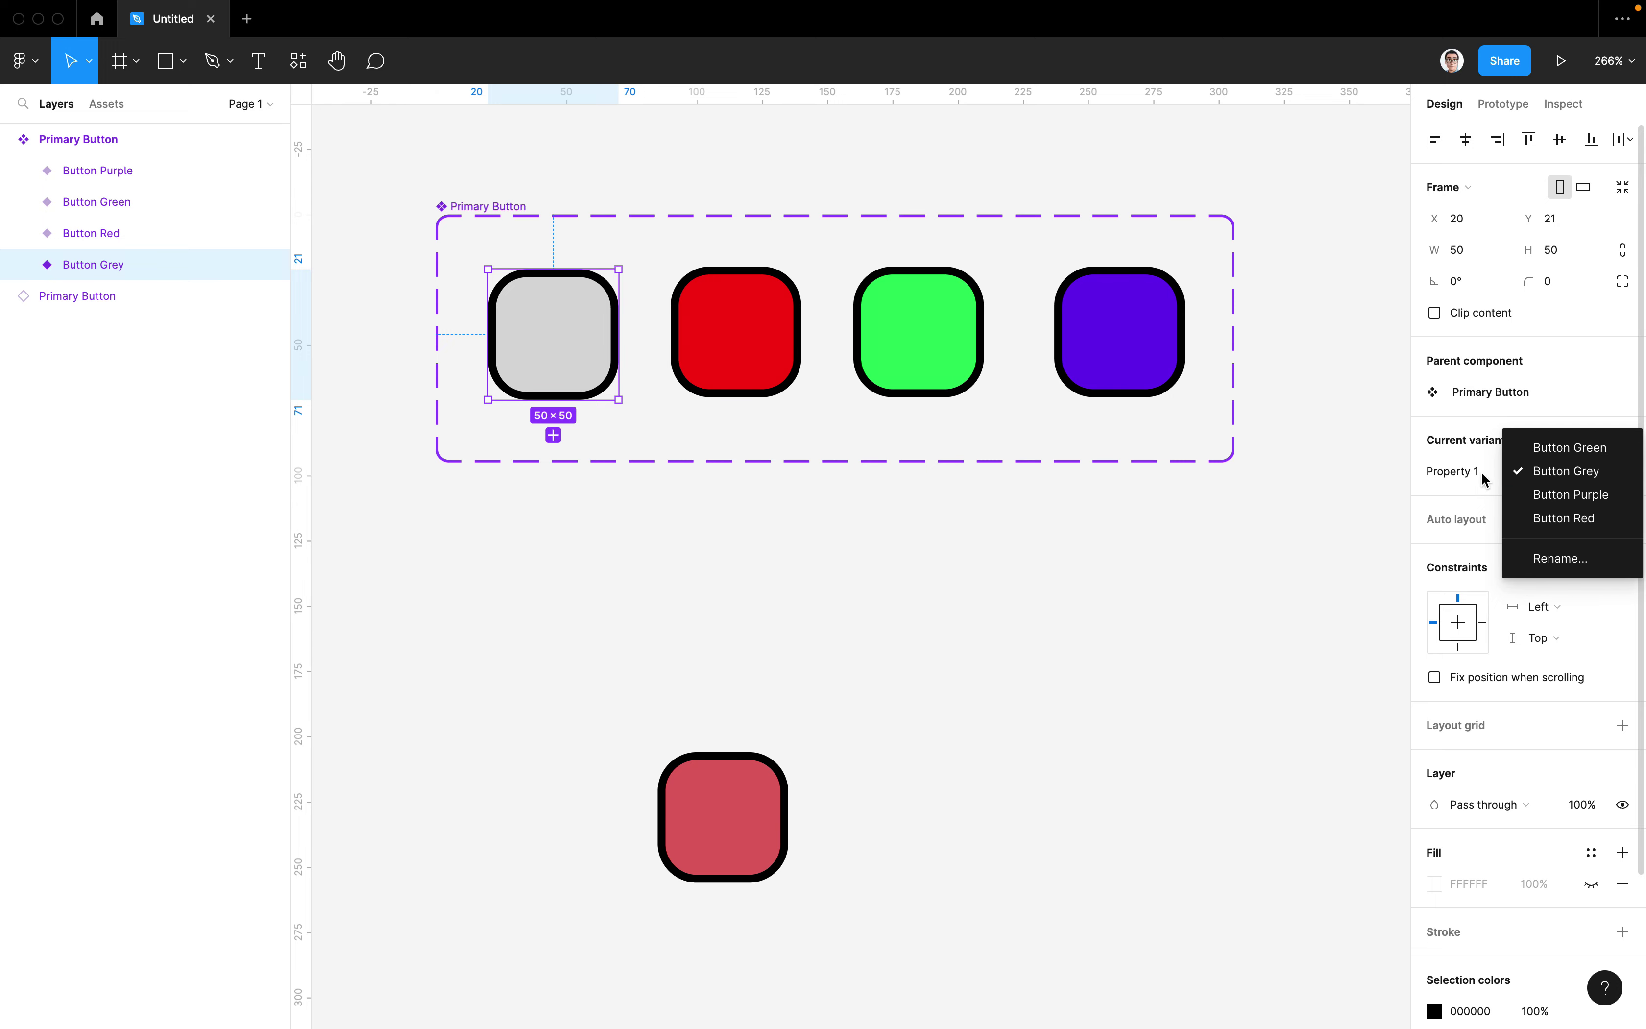
pyautogui.click(1460, 475)
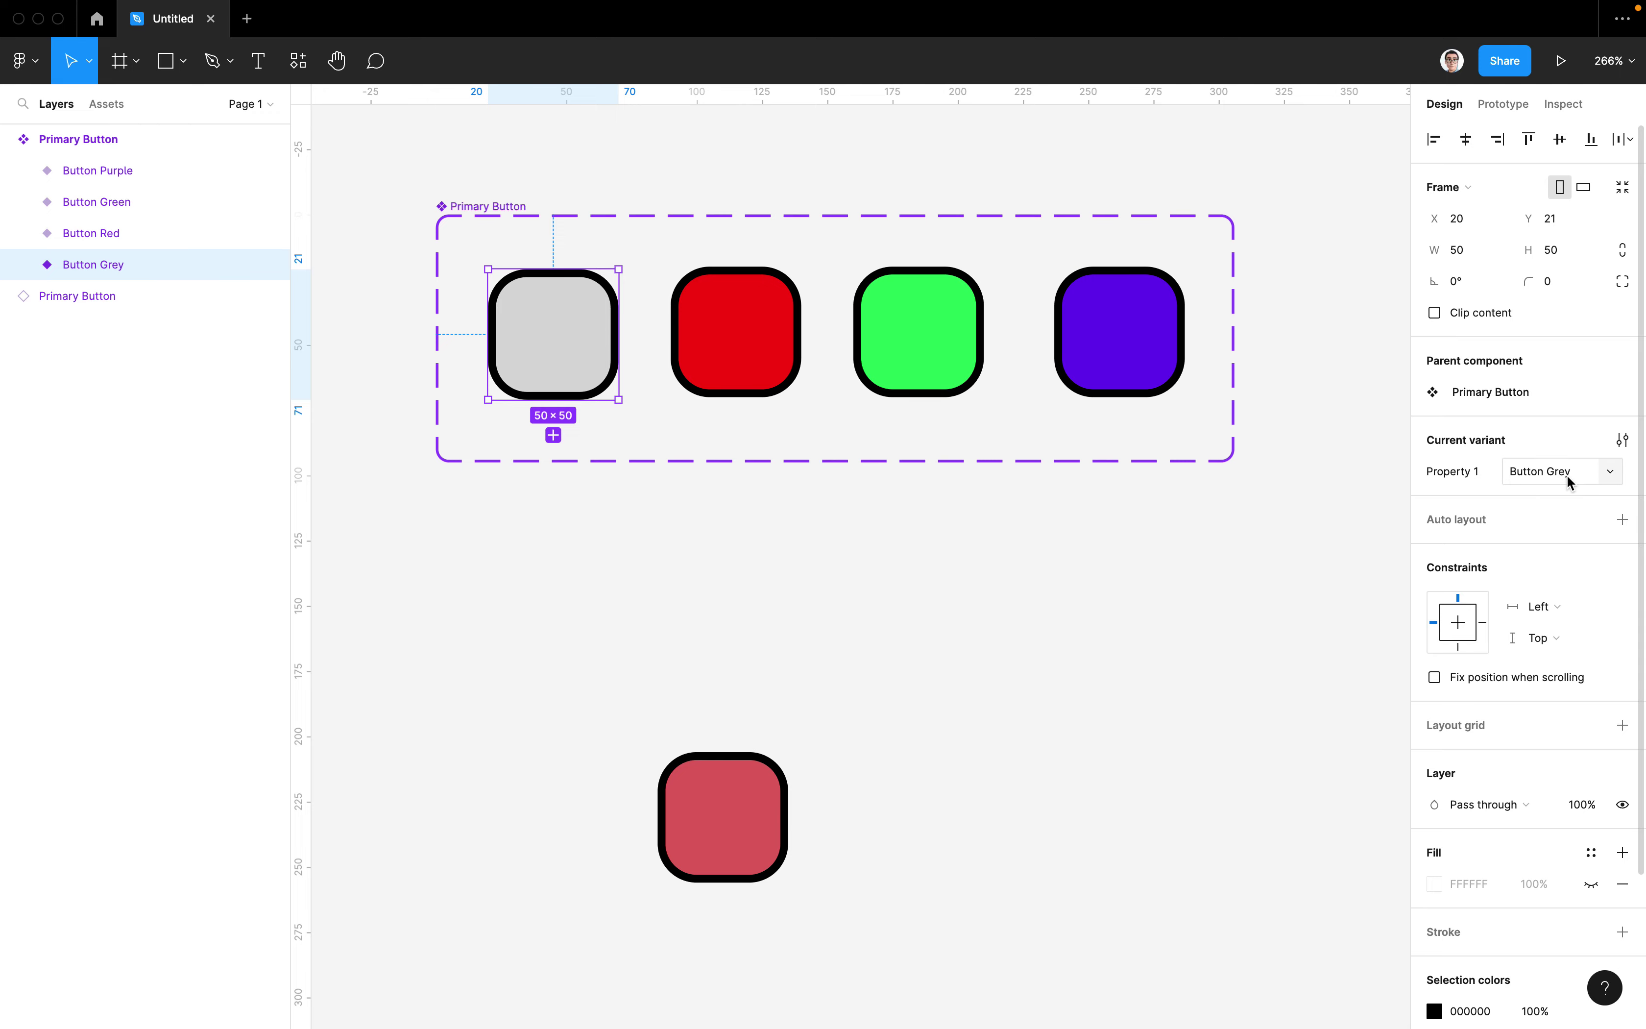
# Rename the grey variant's layer to Color=Grey
pyautogui.doubleClick(92, 266)
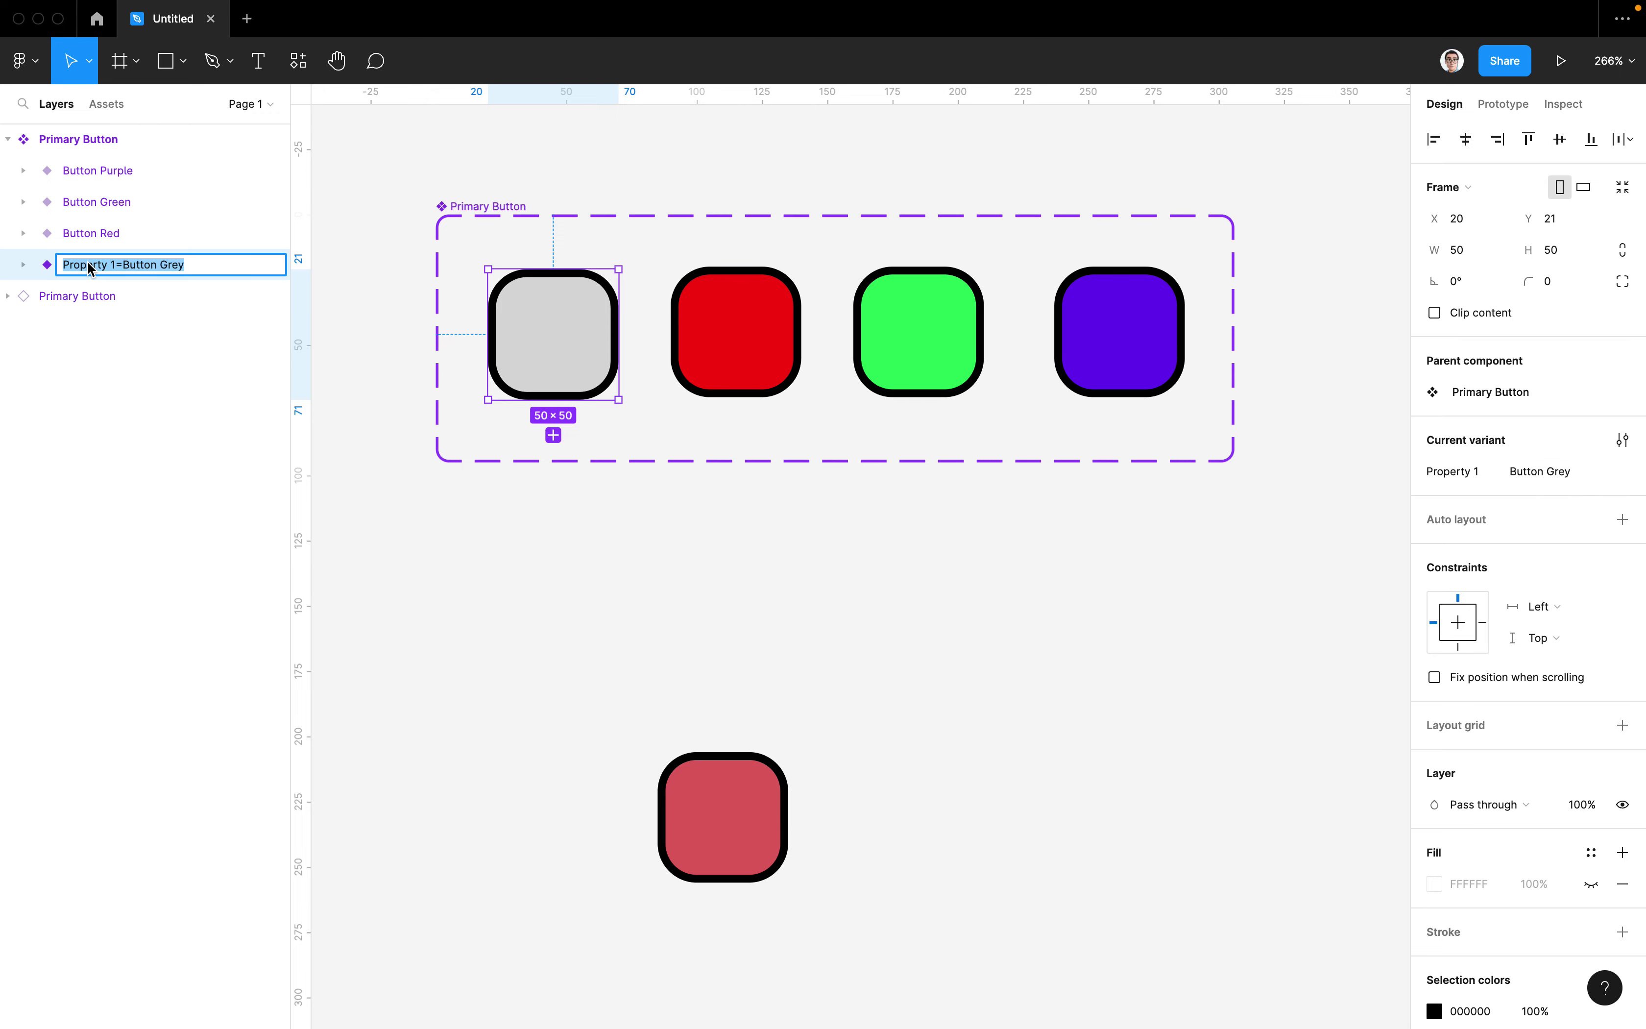
pyautogui.click(135, 264)
pyautogui.press('BackSpace')
pyautogui.press('BackSpace')
pyautogui.press('BackSpace')
pyautogui.press('BackSpace')
pyautogui.press('BackSpace')
pyautogui.press('BackSpace')
pyautogui.press('BackSpace')
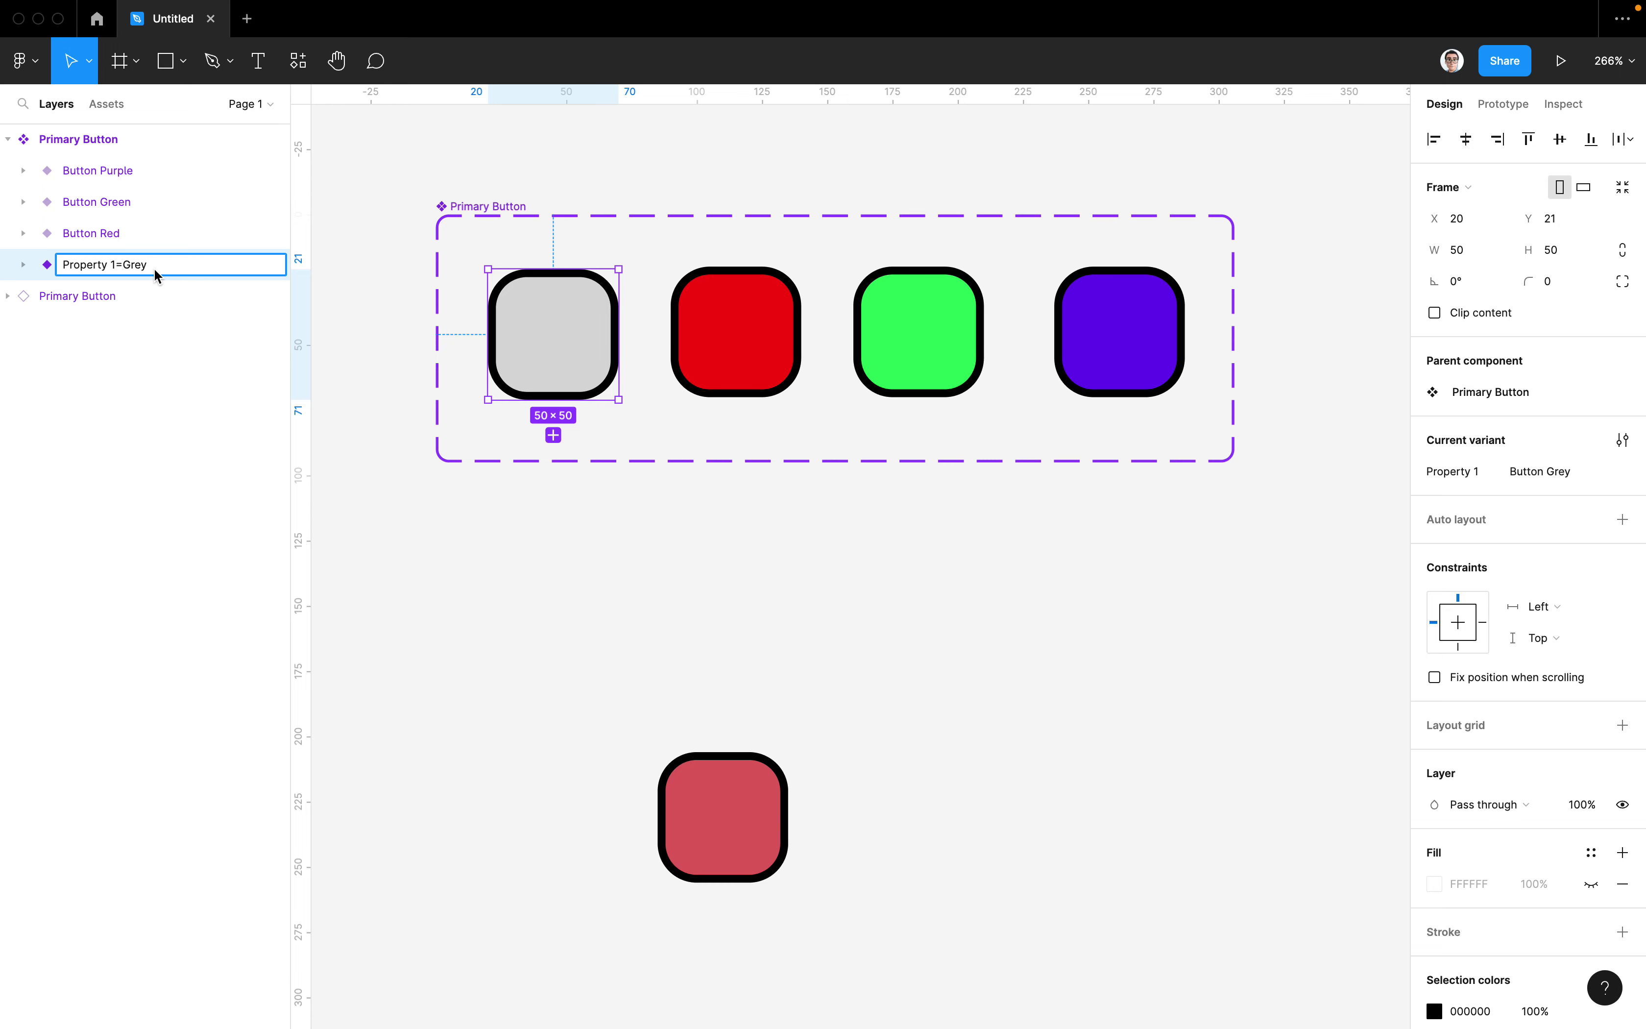
pyautogui.press('BackSpace')
pyautogui.press('BackSpace')
pyautogui.press('BackSpace')
pyautogui.press('BackSpace')
pyautogui.press('BackSpace')
pyautogui.press('BackSpace')
pyautogui.press('BackSpace')
pyautogui.press('BackSpace')
pyautogui.press('BackSpace')
pyautogui.press('BackSpace')
pyautogui.write('Co')
pyautogui.write('lor')
pyautogui.press('Return')
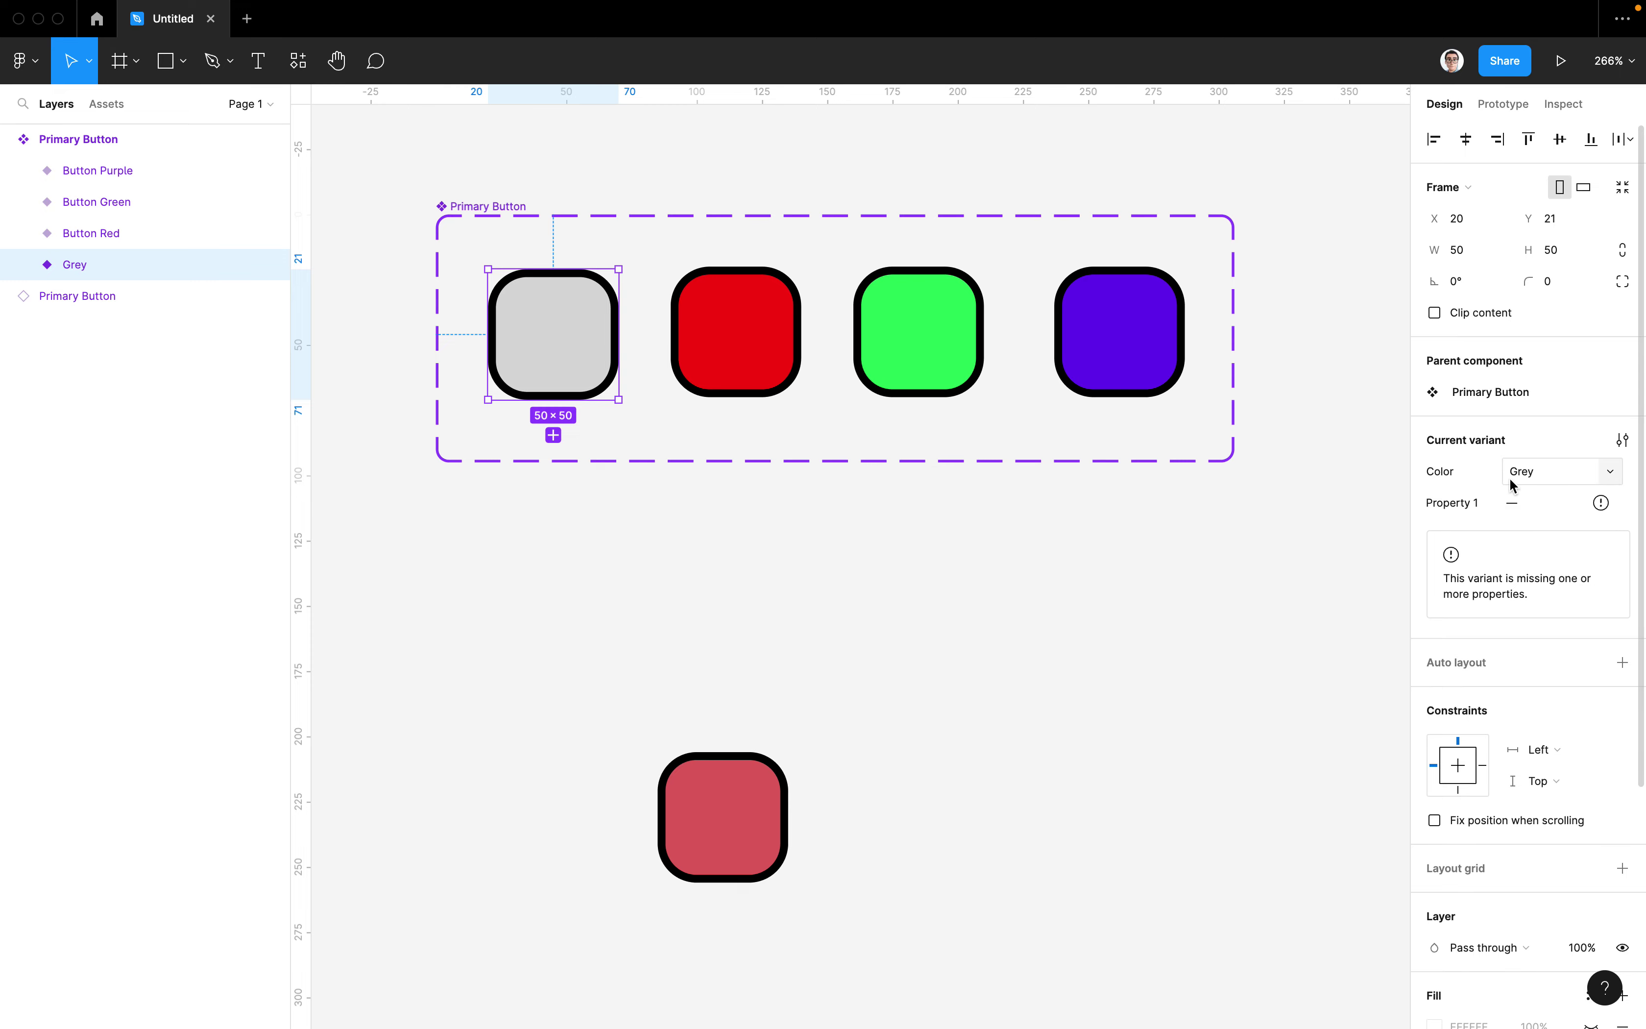
# Review the new Color value list, then select the red variant
pyautogui.click(1611, 474)
pyautogui.click(1448, 480)
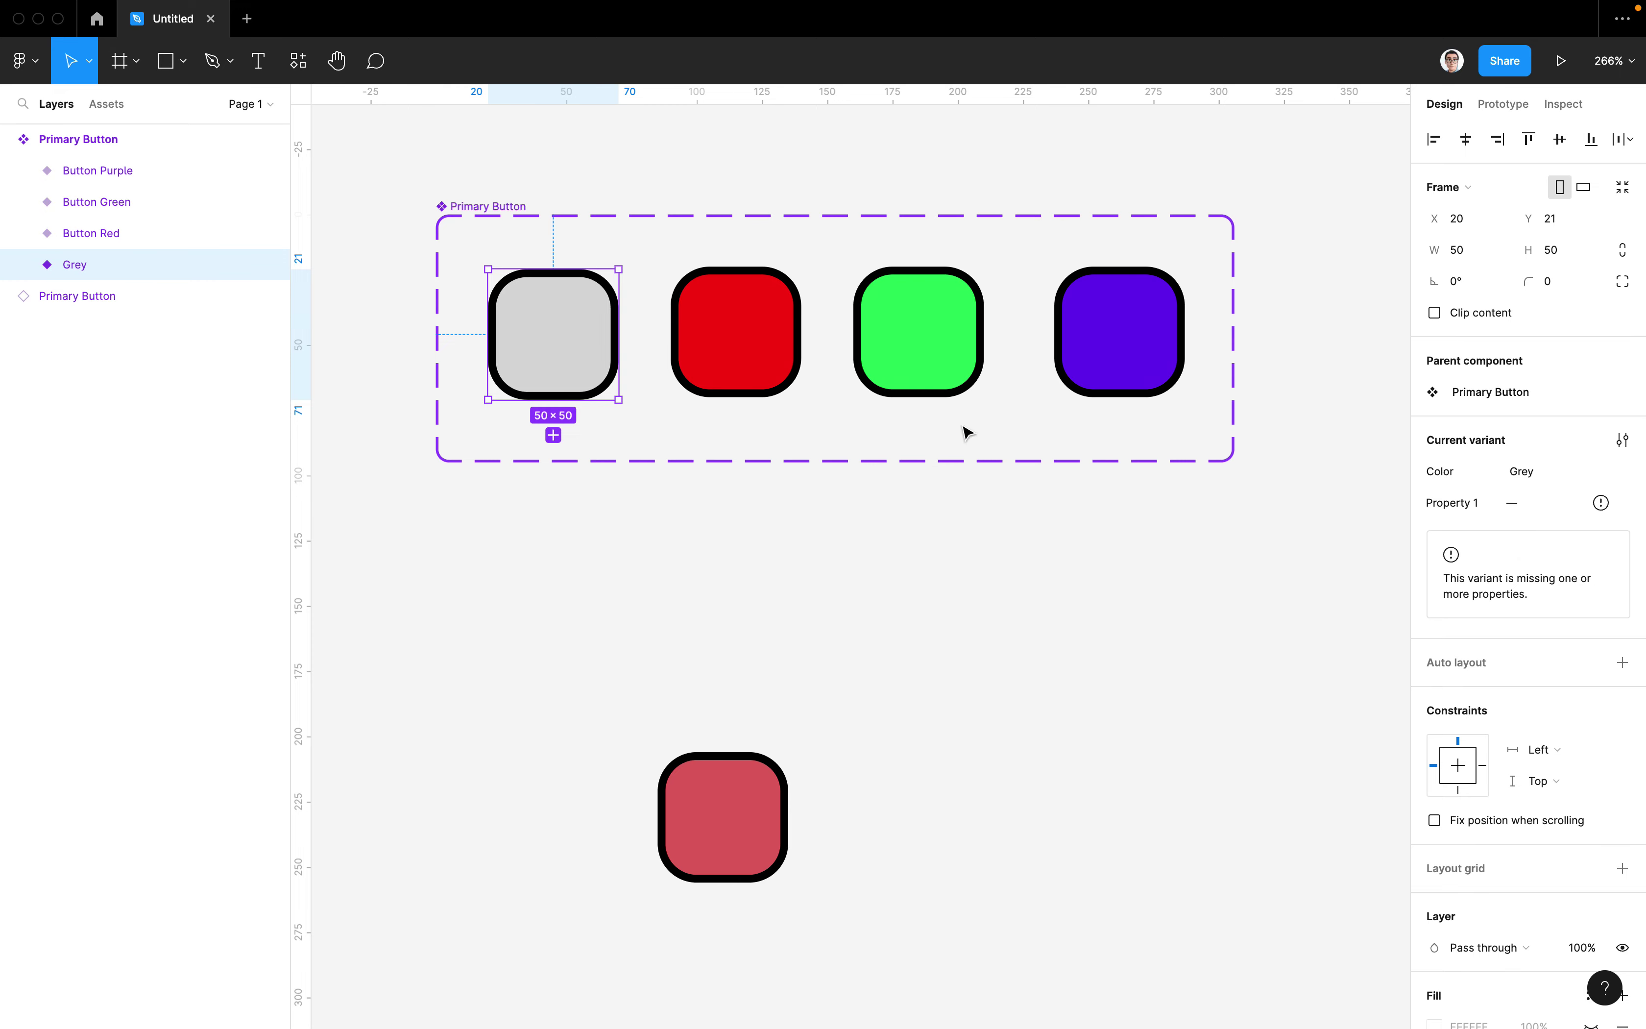
pyautogui.click(740, 343)
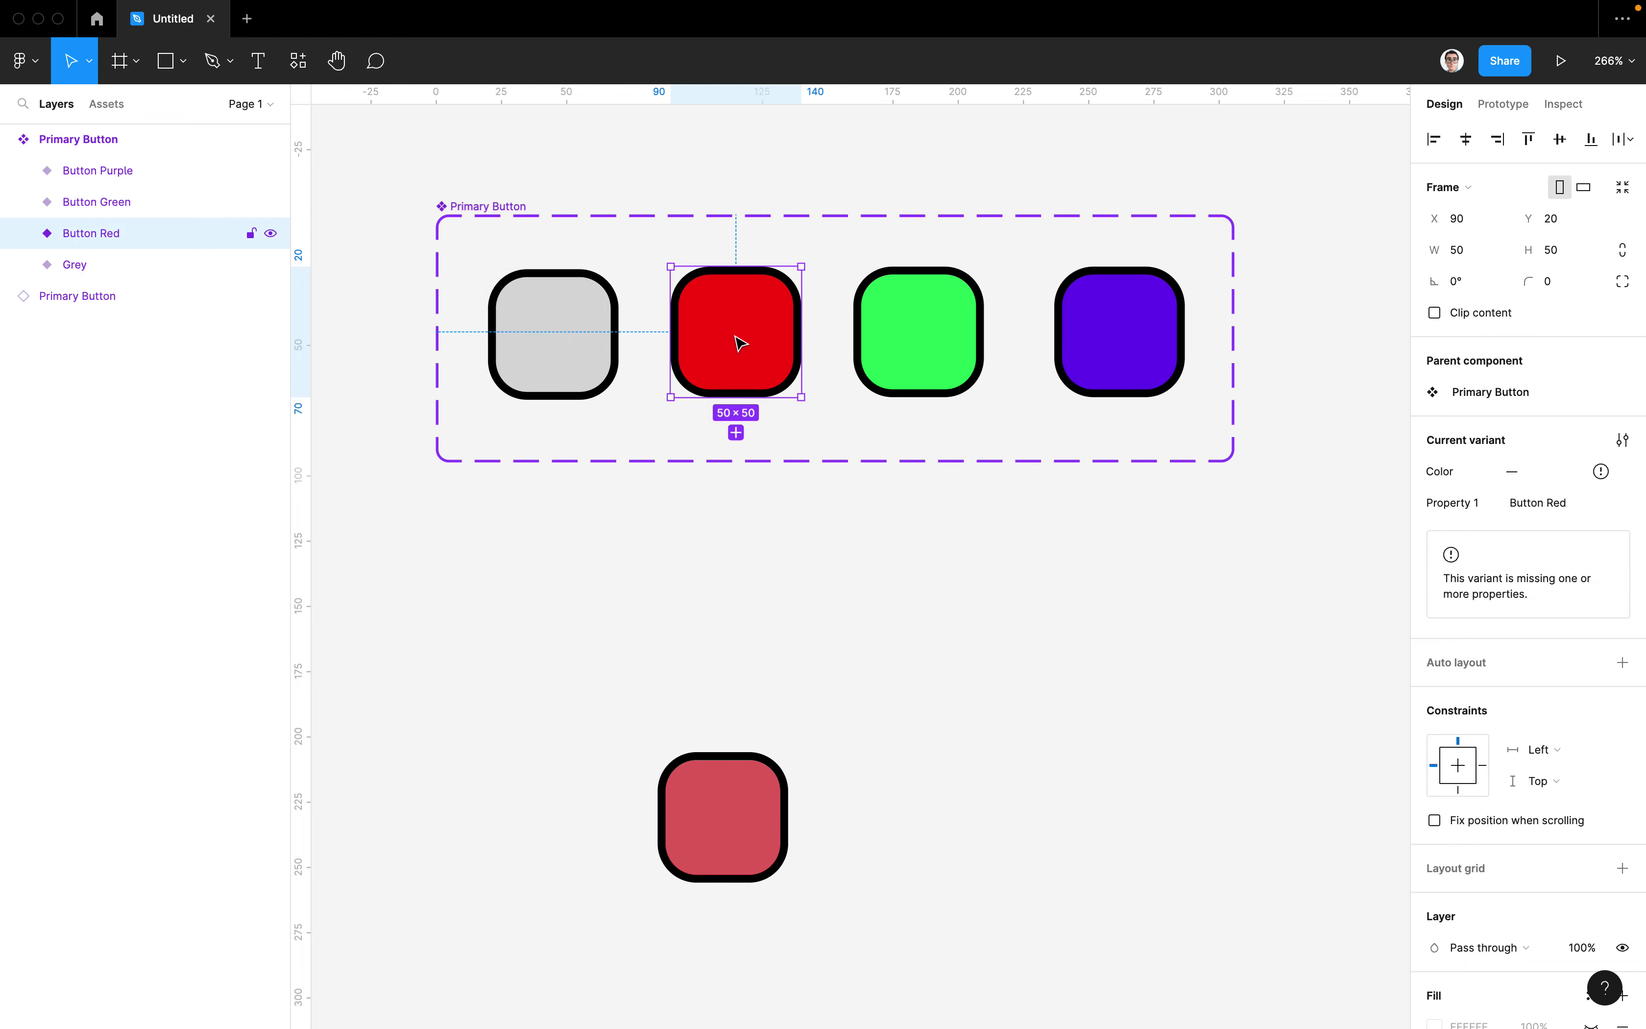
# Try editing the red variant's name, leave it unchanged, and recheck the Color values
pyautogui.doubleClick(117, 234)
pyautogui.click(111, 238)
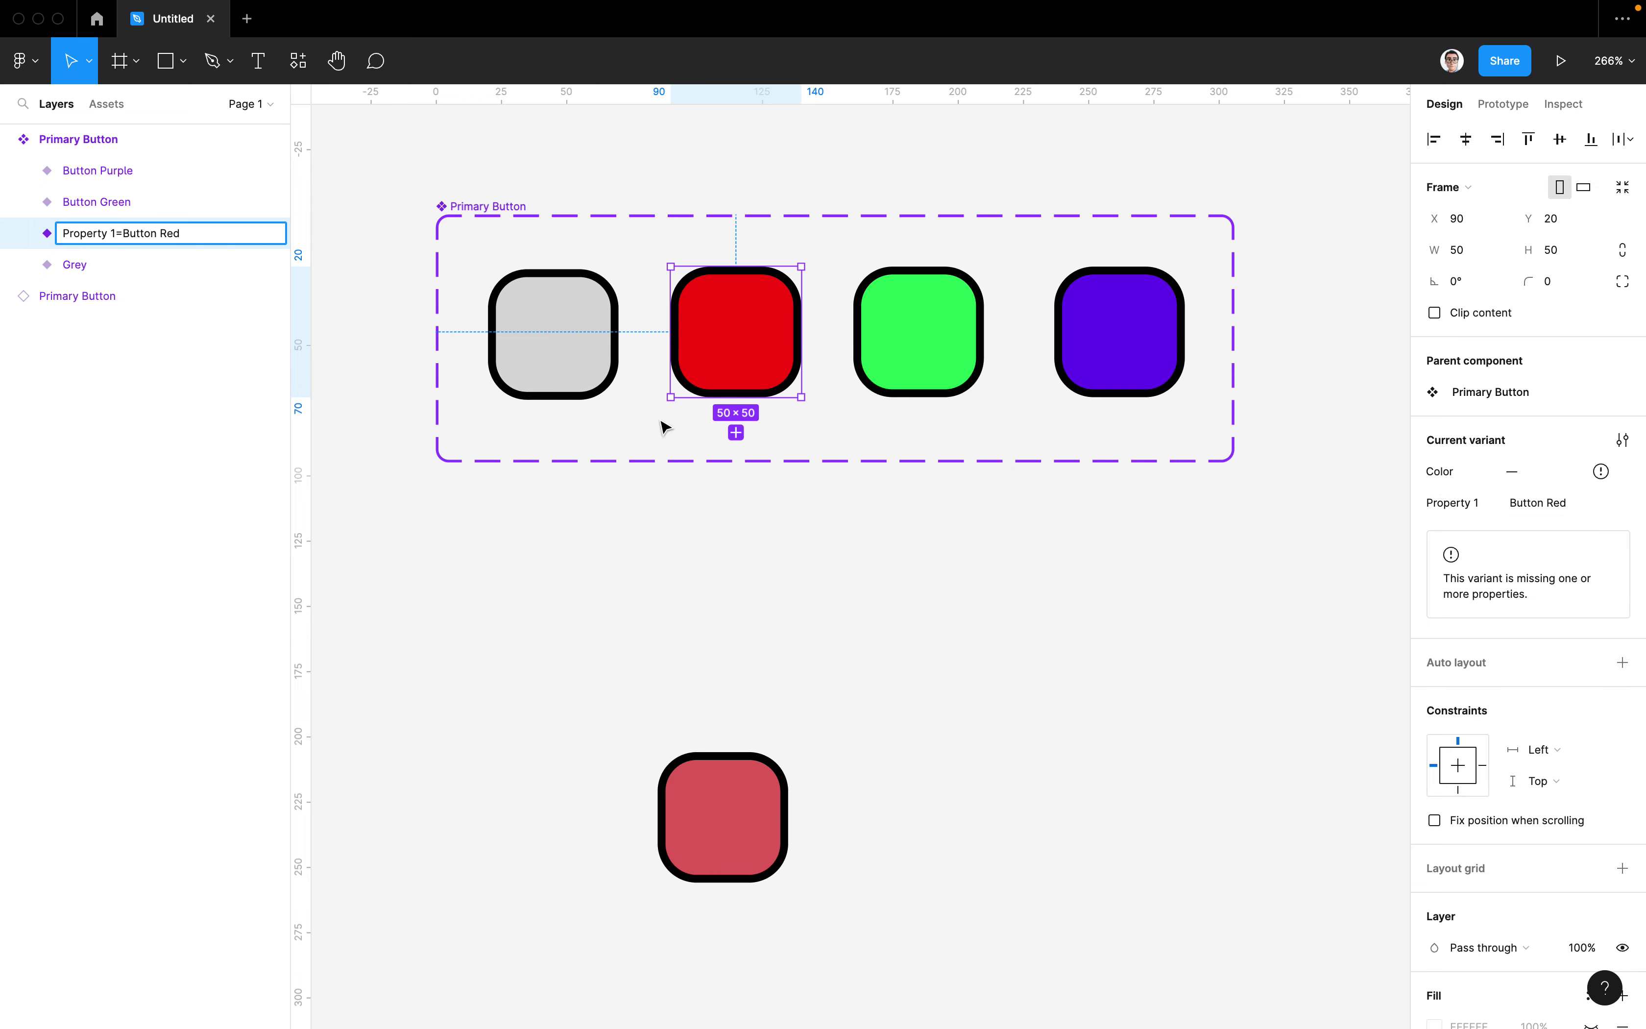
pyautogui.click(575, 381)
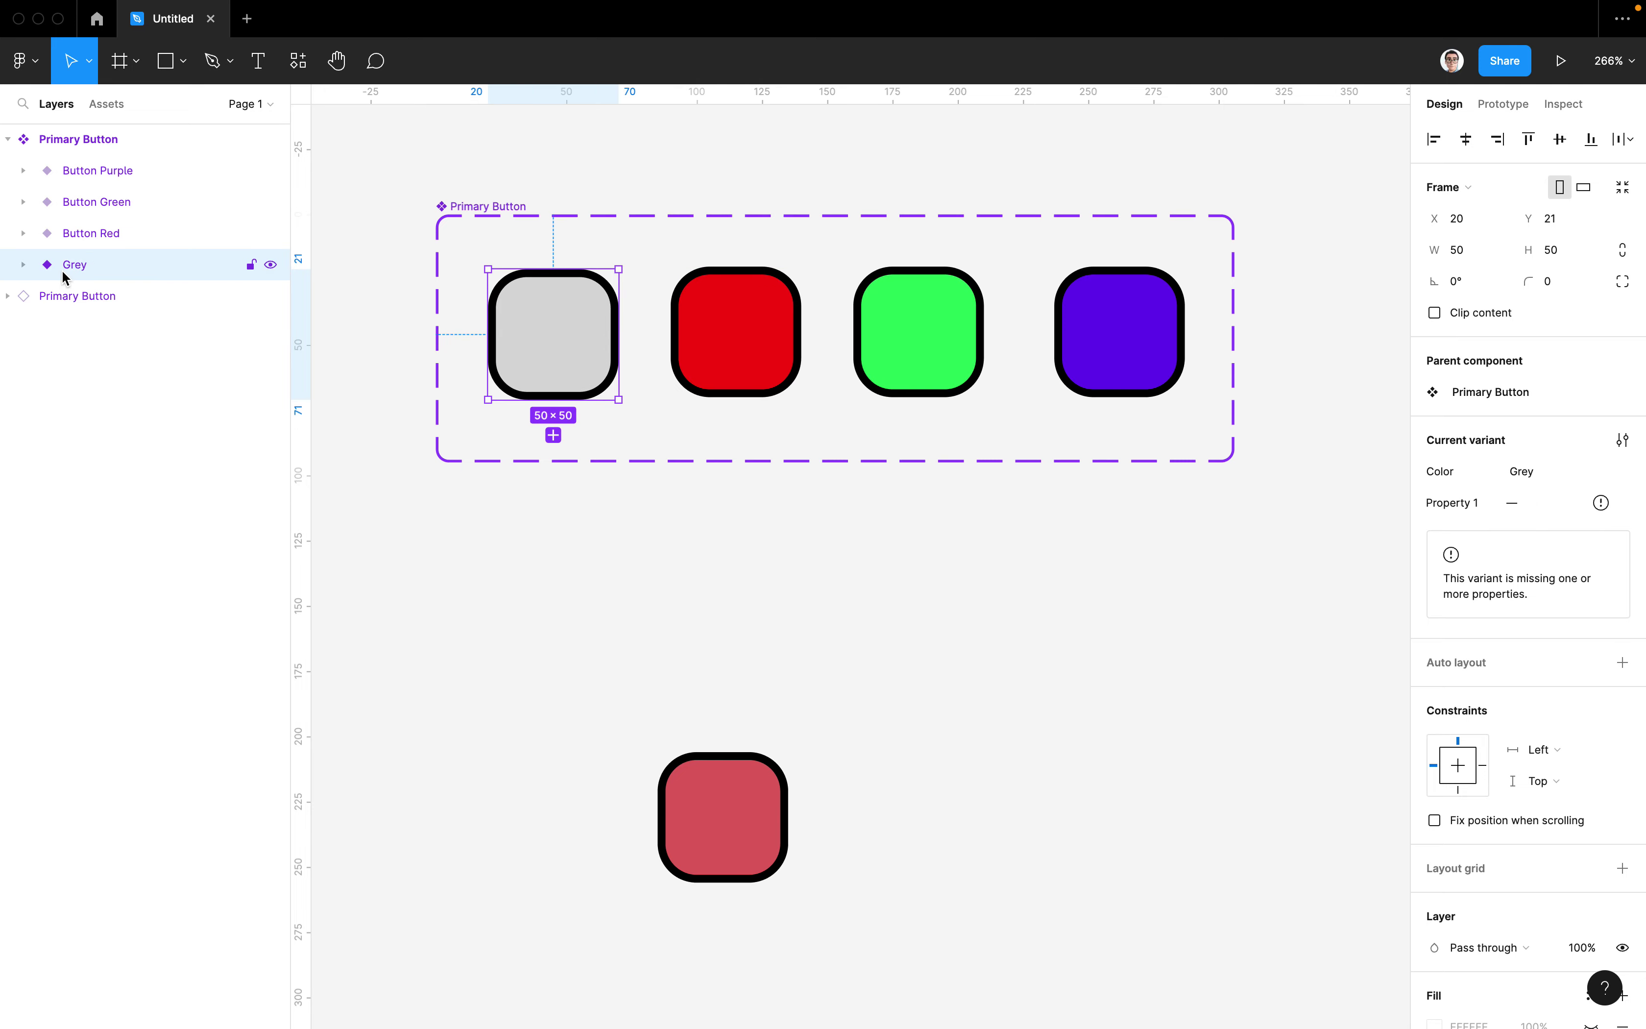
pyautogui.doubleClick(79, 271)
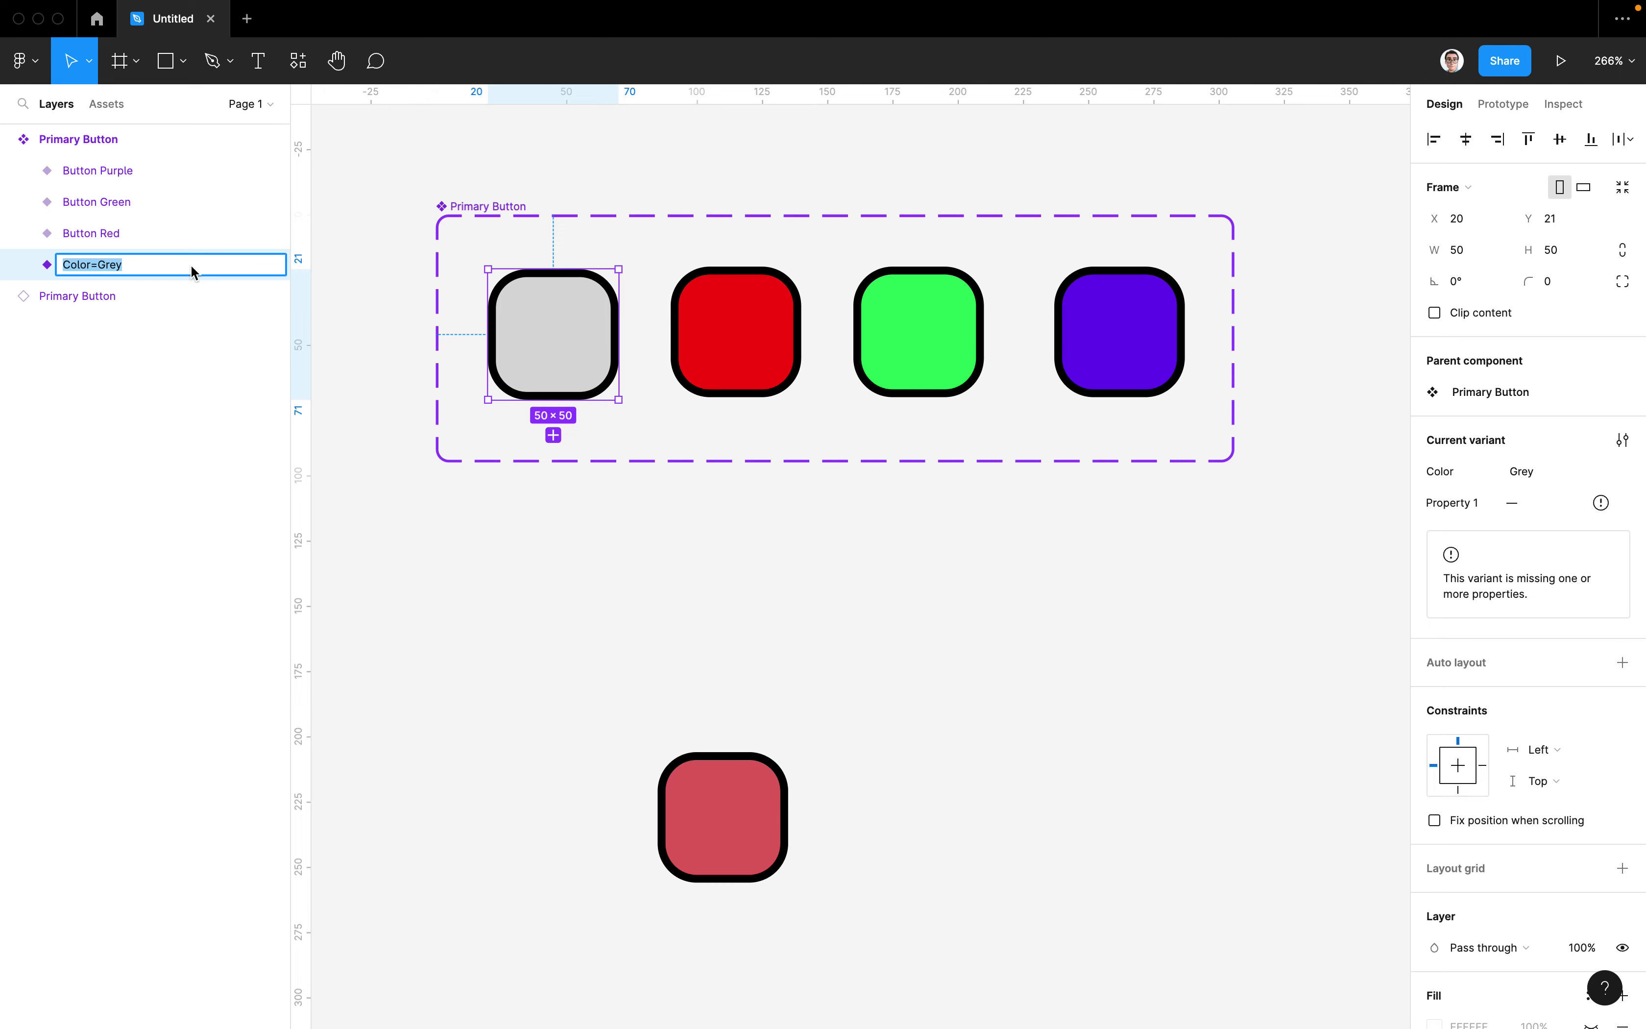
pyautogui.doubleClick(97, 240)
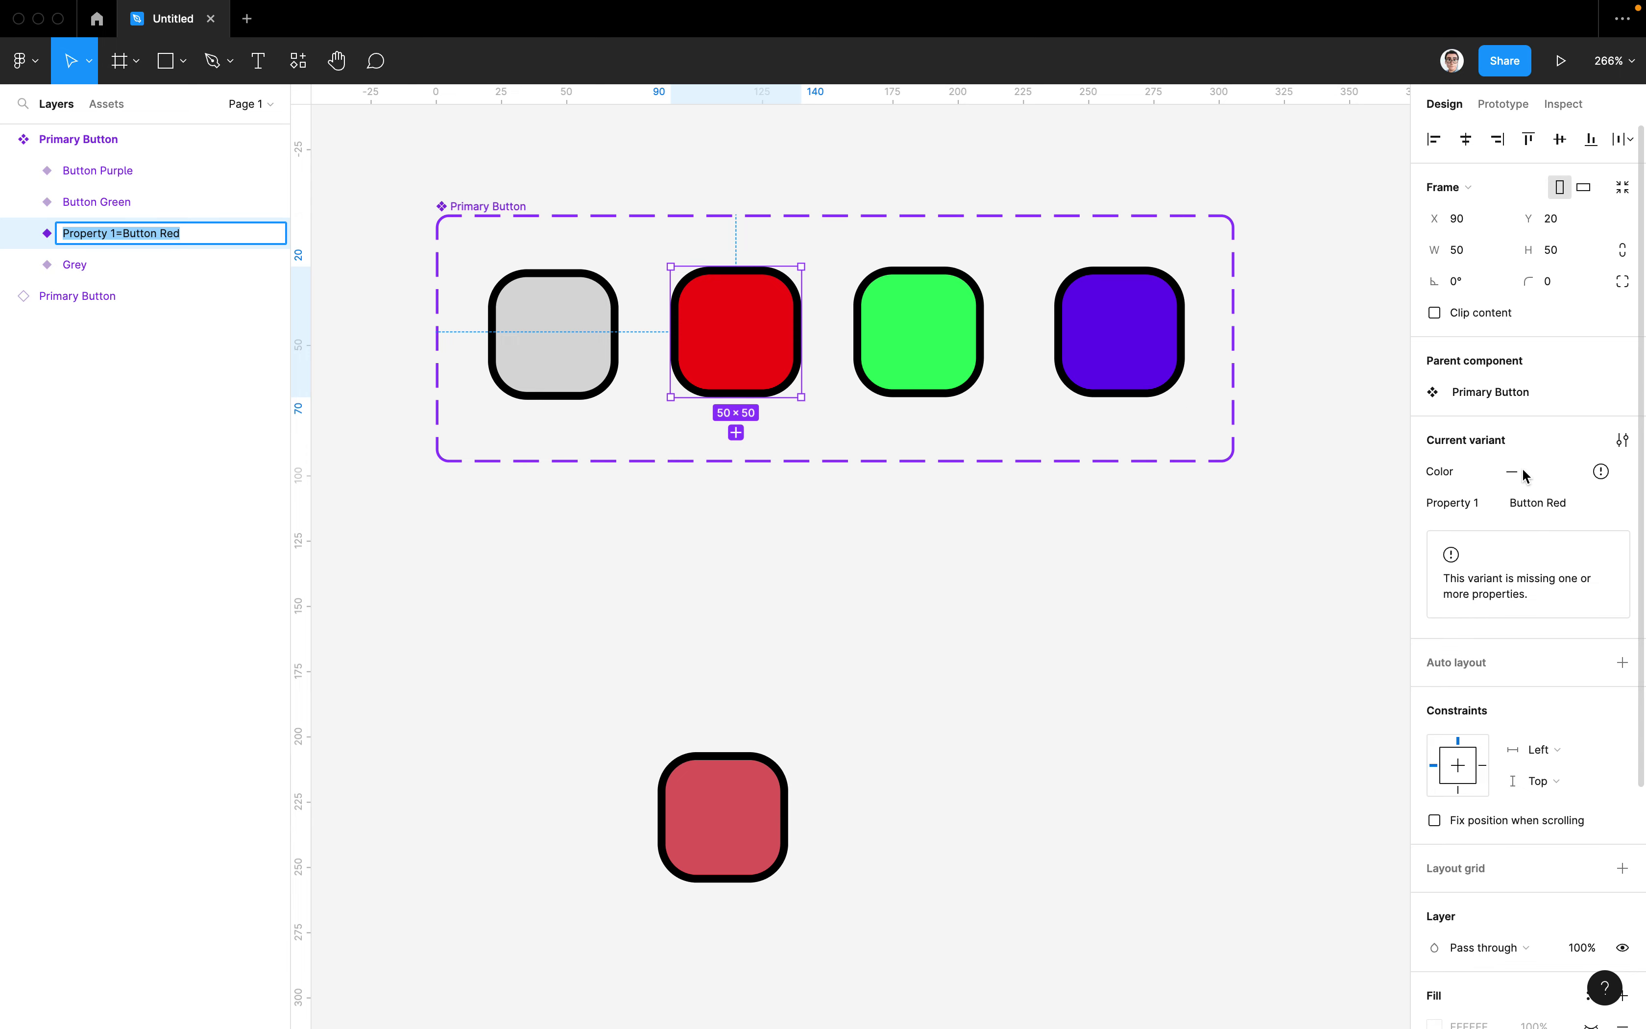
pyautogui.click(1451, 471)
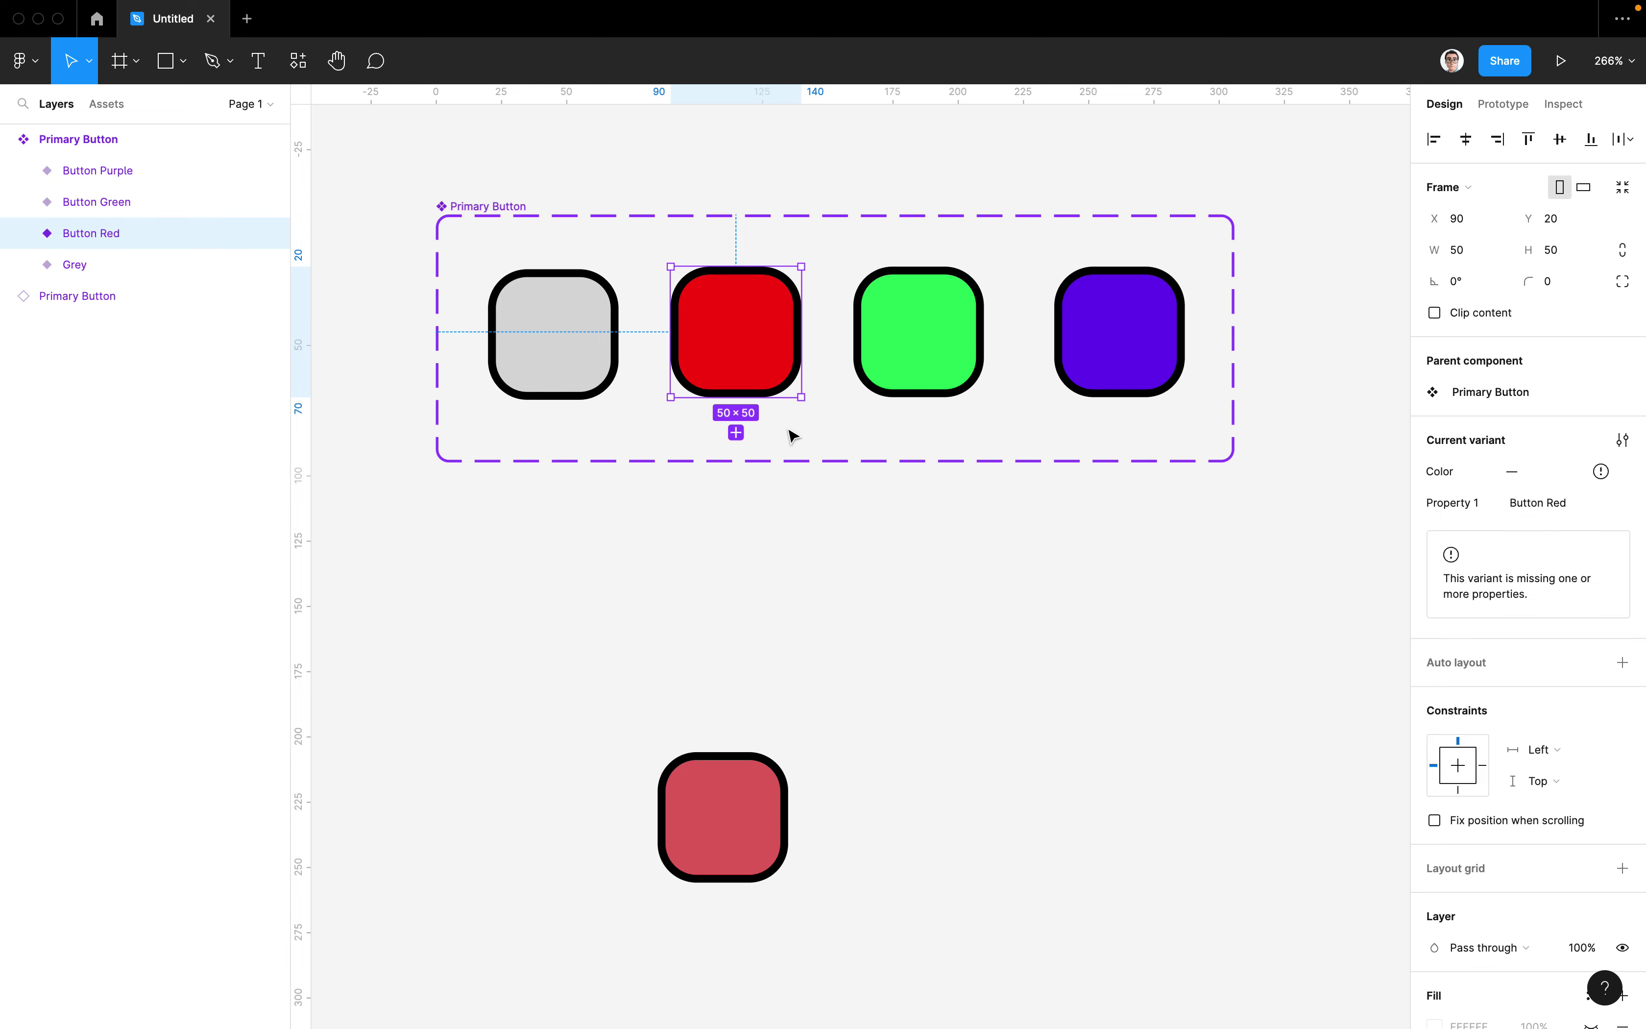
pyautogui.click(577, 368)
pyautogui.click(1609, 471)
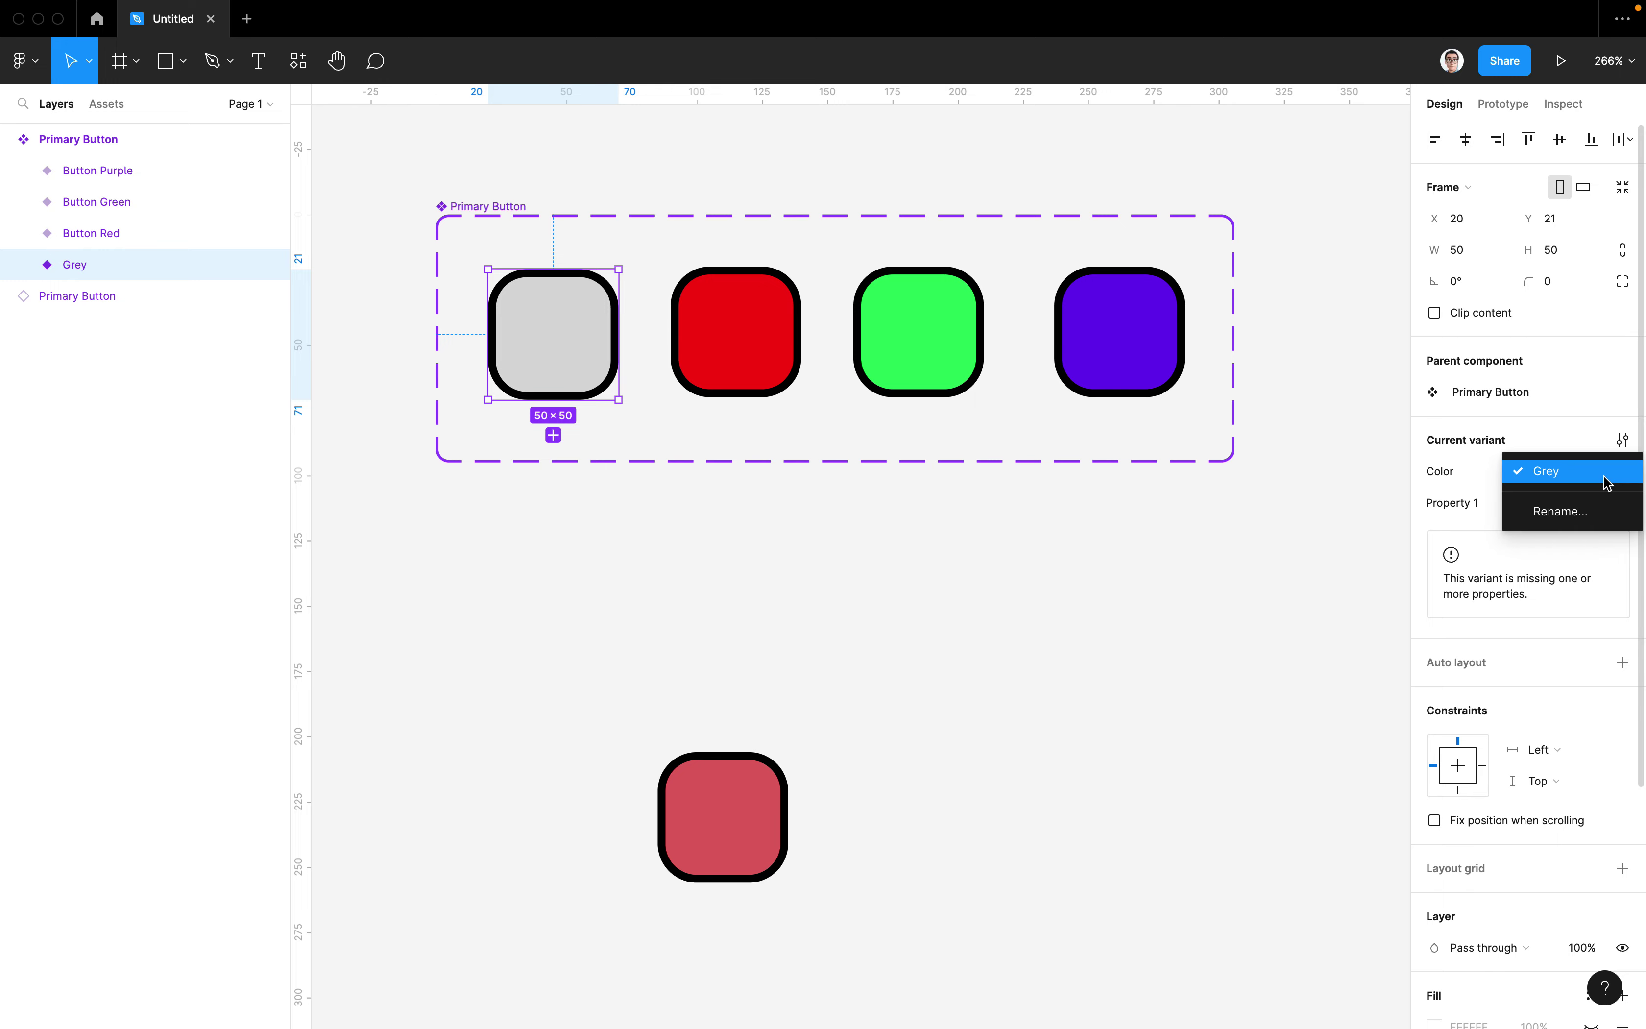
pyautogui.click(1397, 483)
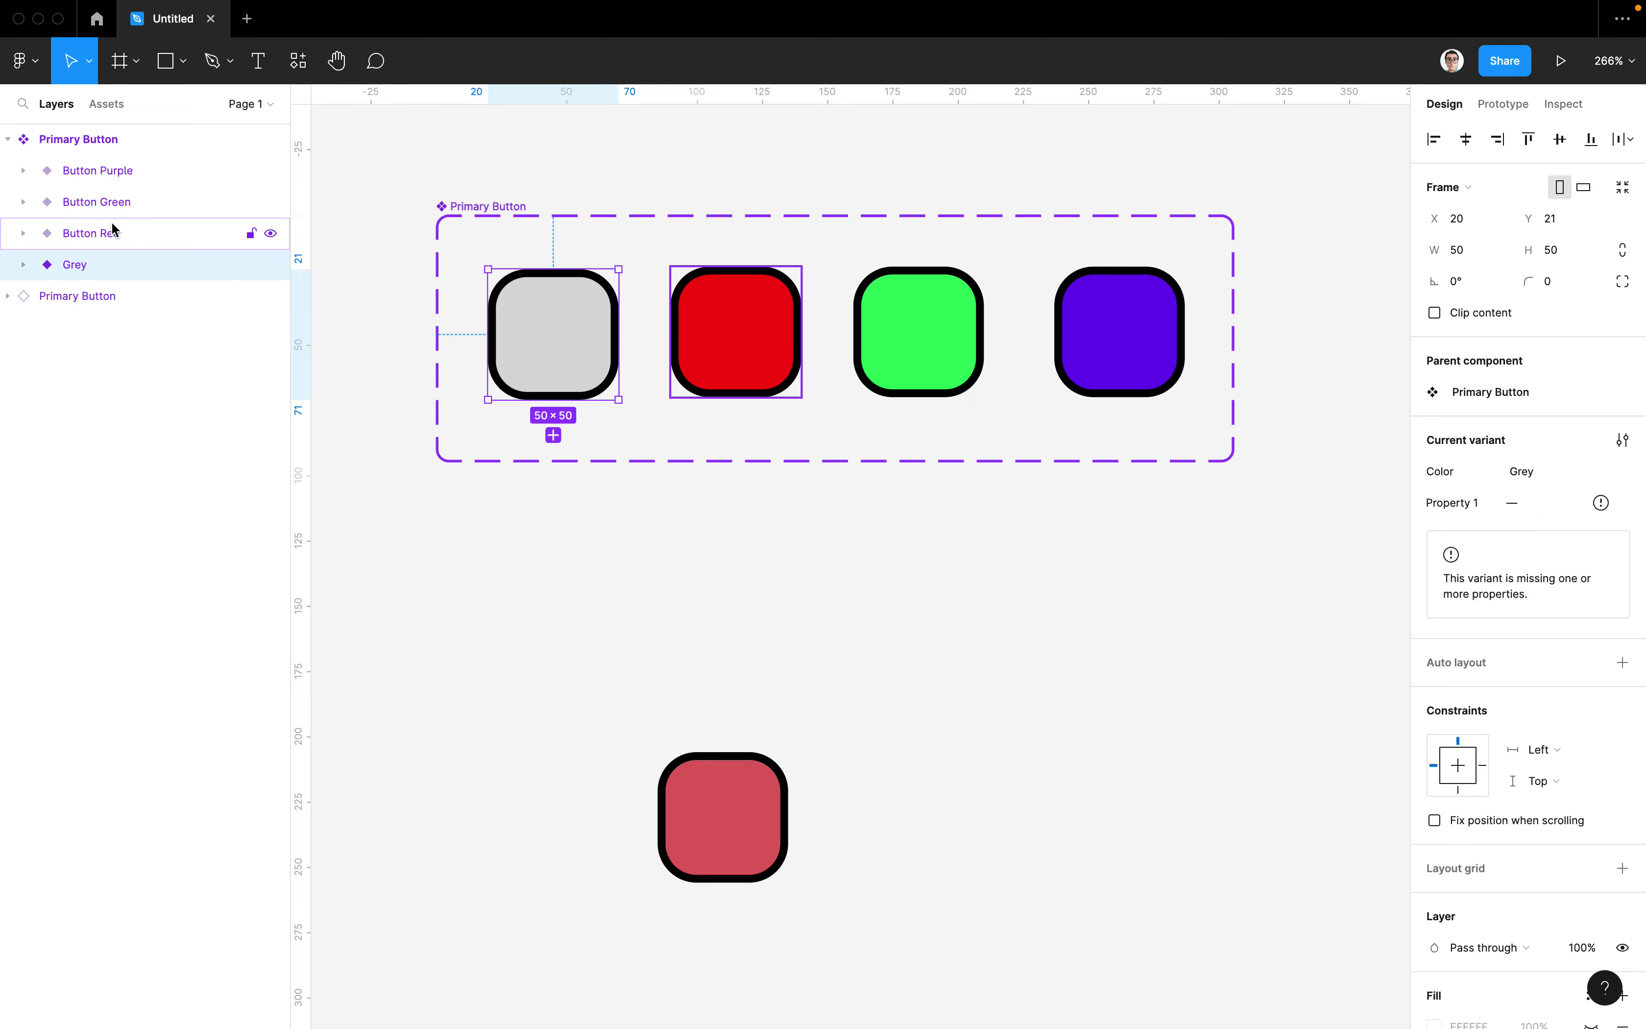
# Rename the red variant's layer to Color=Red
pyautogui.click(66, 244)
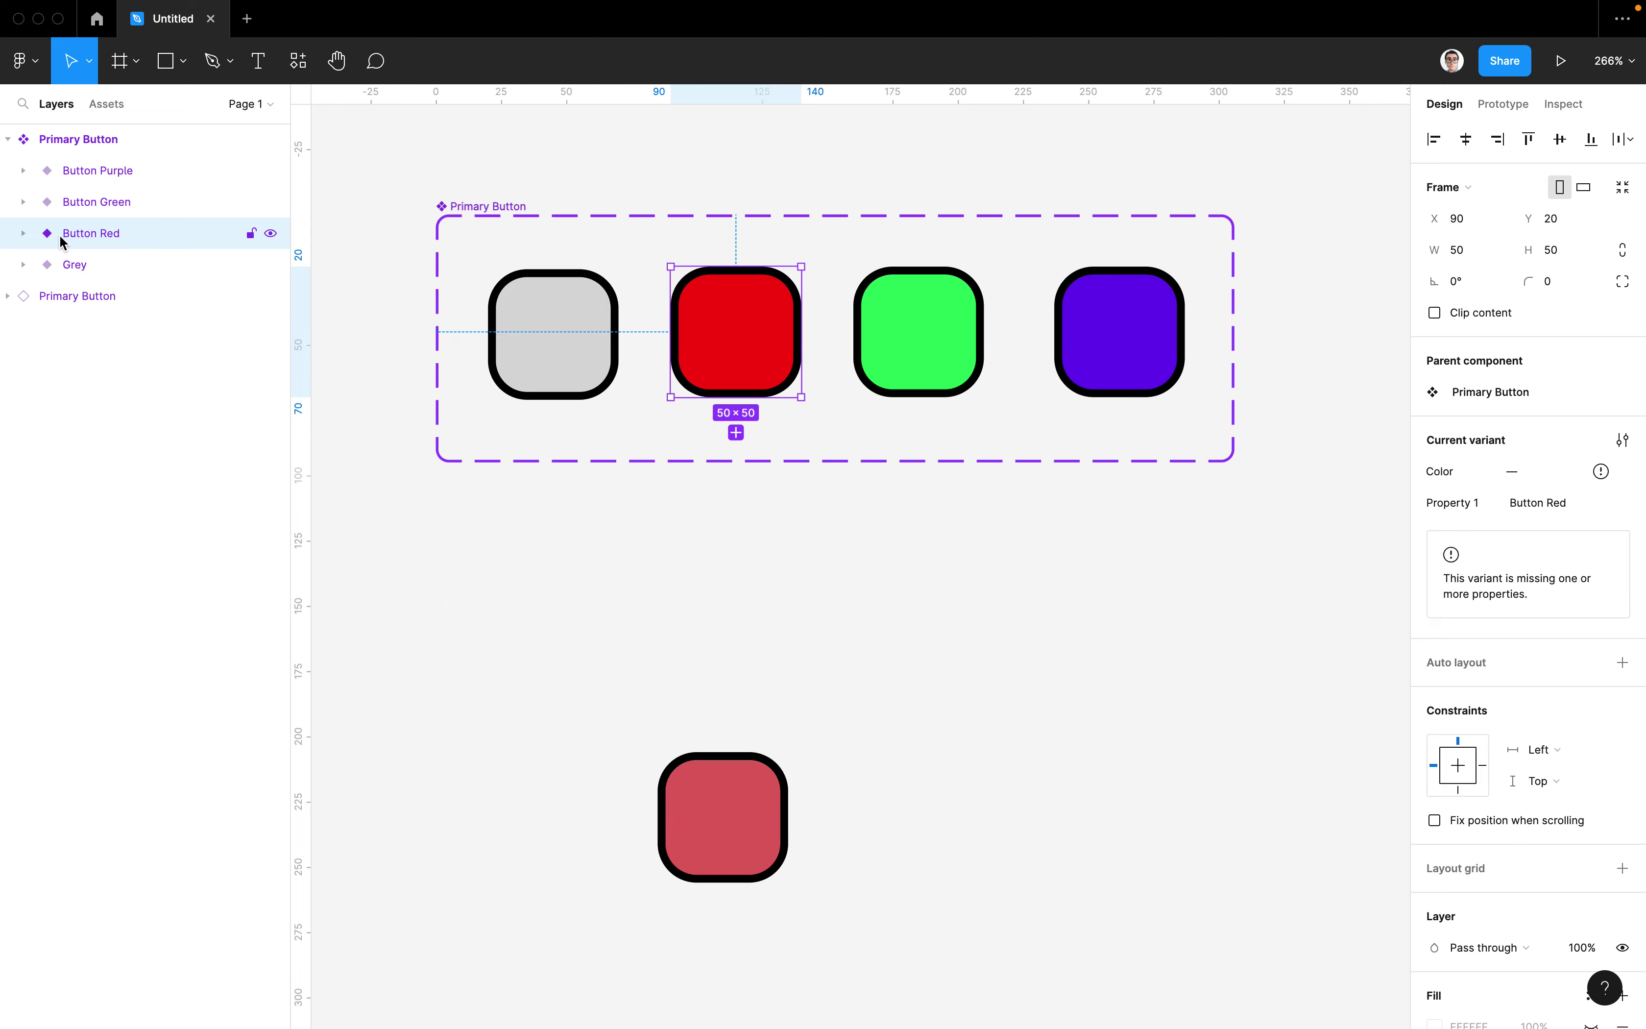
pyautogui.doubleClick(65, 239)
pyautogui.click(118, 233)
pyautogui.moveTo(117, 233); pyautogui.dragTo(13, 228)
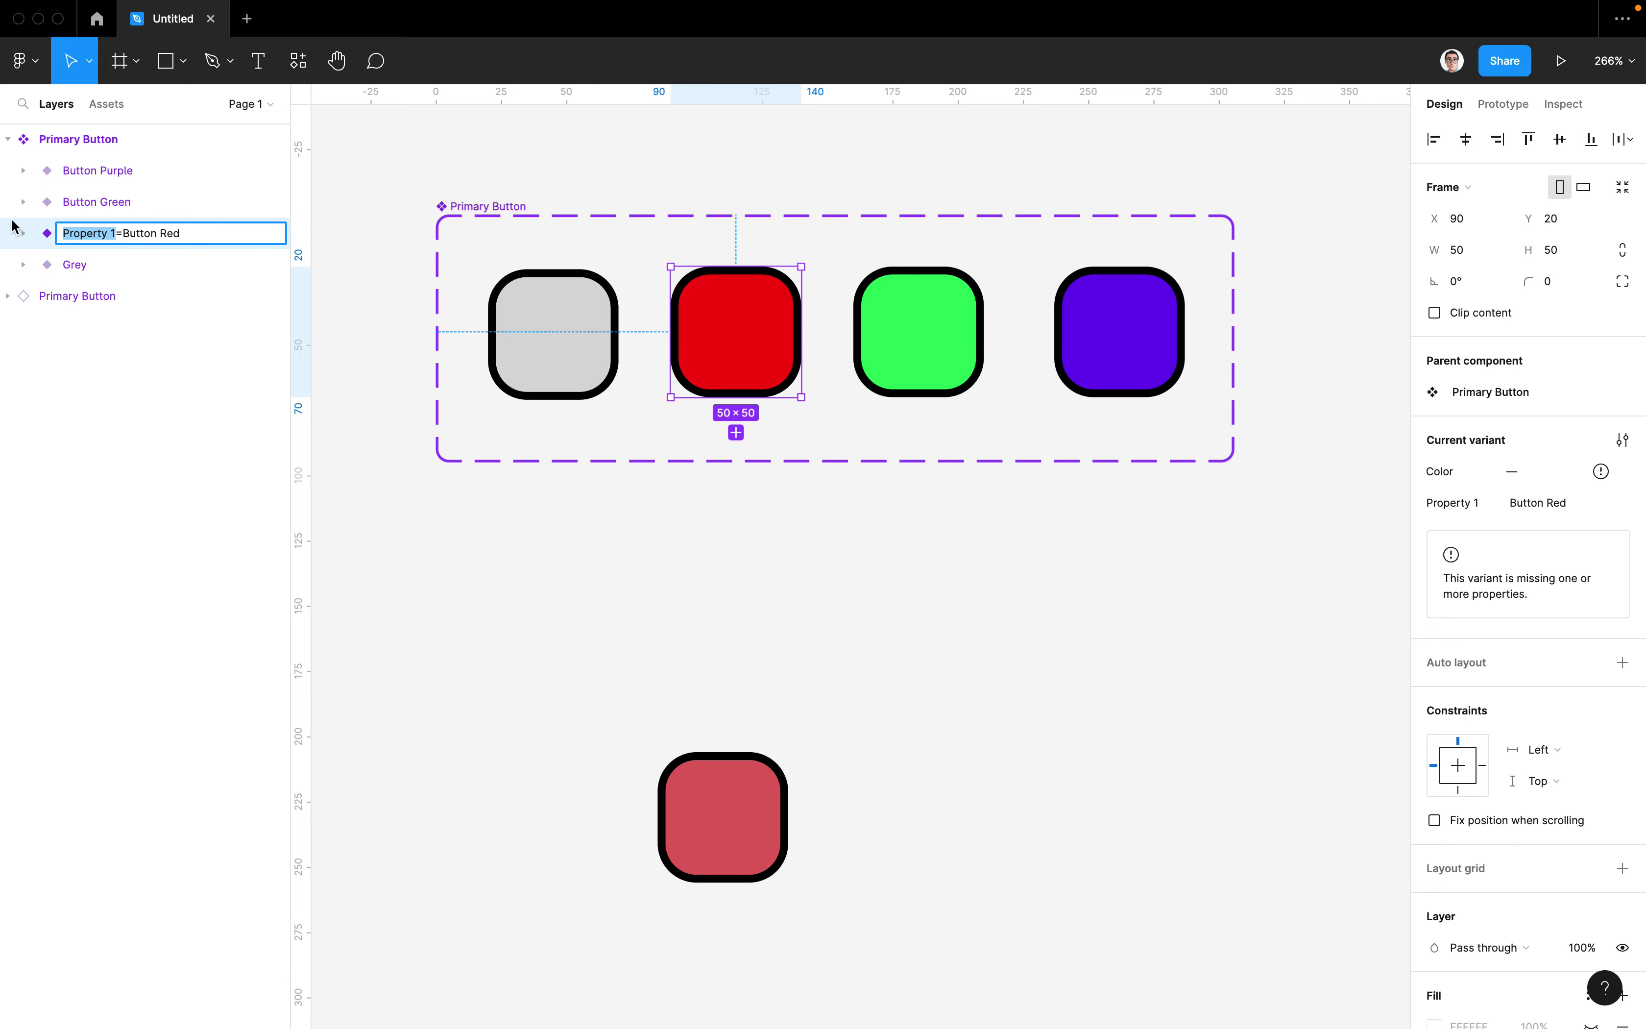
pyautogui.write('Color')
pyautogui.press('BackSpace')
pyautogui.press('BackSpace')
pyautogui.press('BackSpace')
pyautogui.press('BackSpace')
pyautogui.press('BackSpace')
pyautogui.press('BackSpace')
pyautogui.press('BackSpace')
pyautogui.press('Return')
# Rename the green variant's layer to Color=Green
pyautogui.click(109, 205)
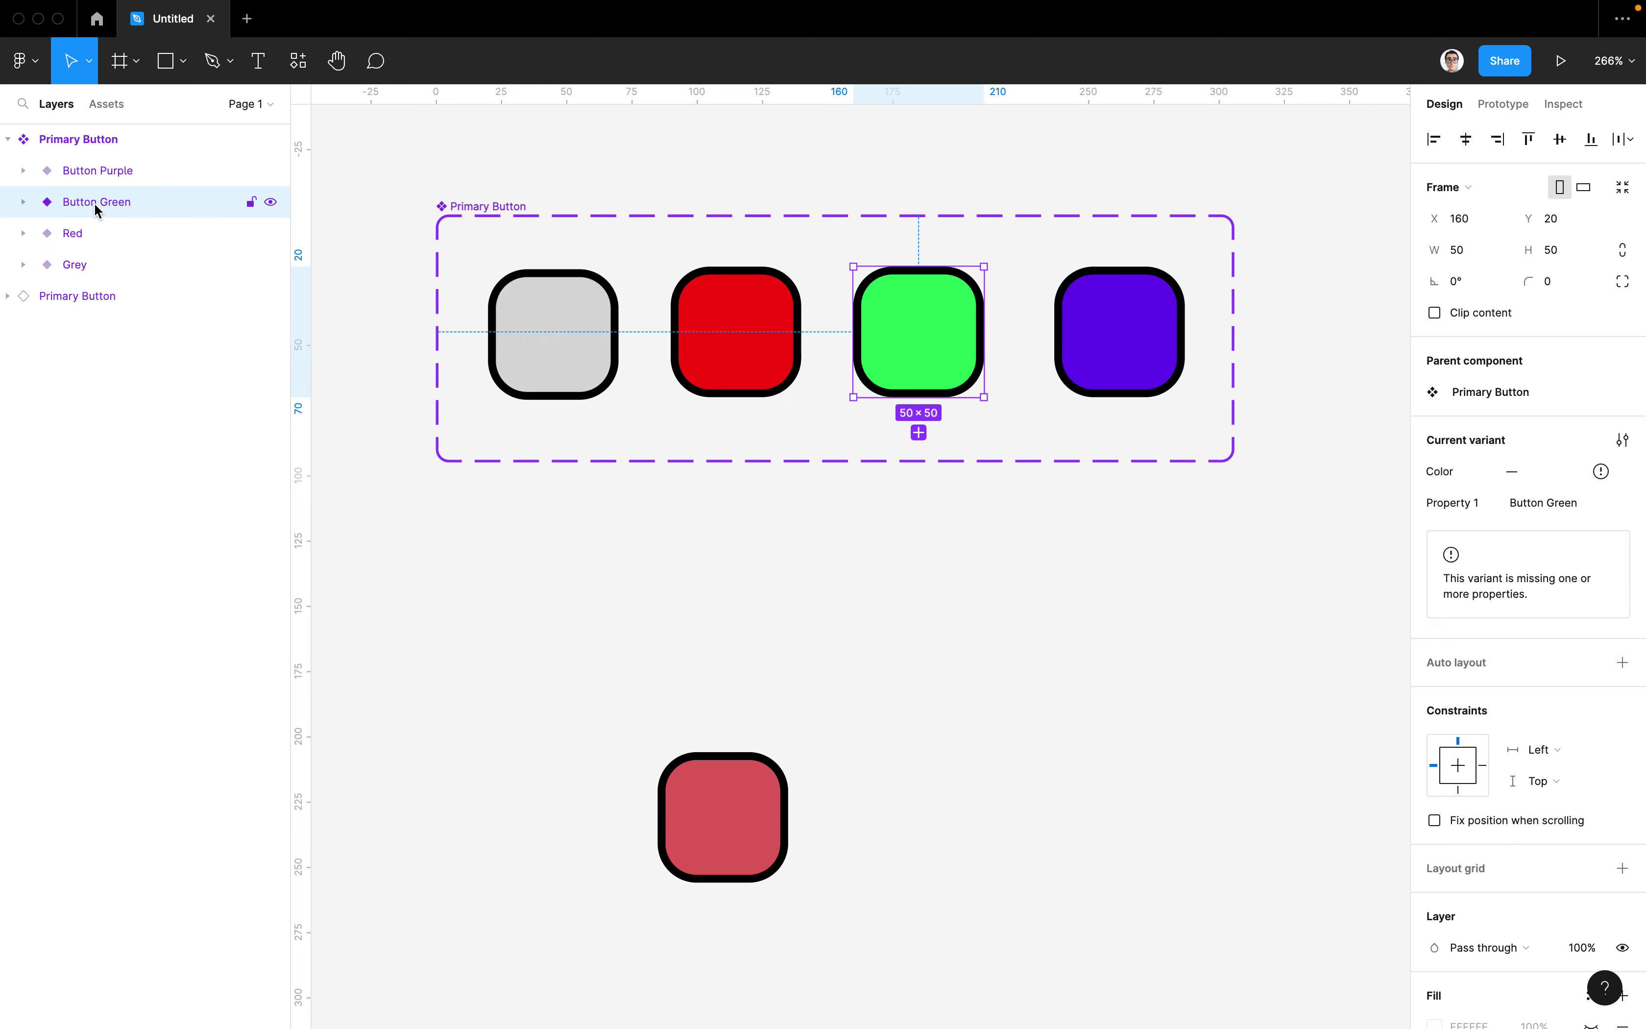
pyautogui.doubleClick(94, 202)
pyautogui.click(159, 202)
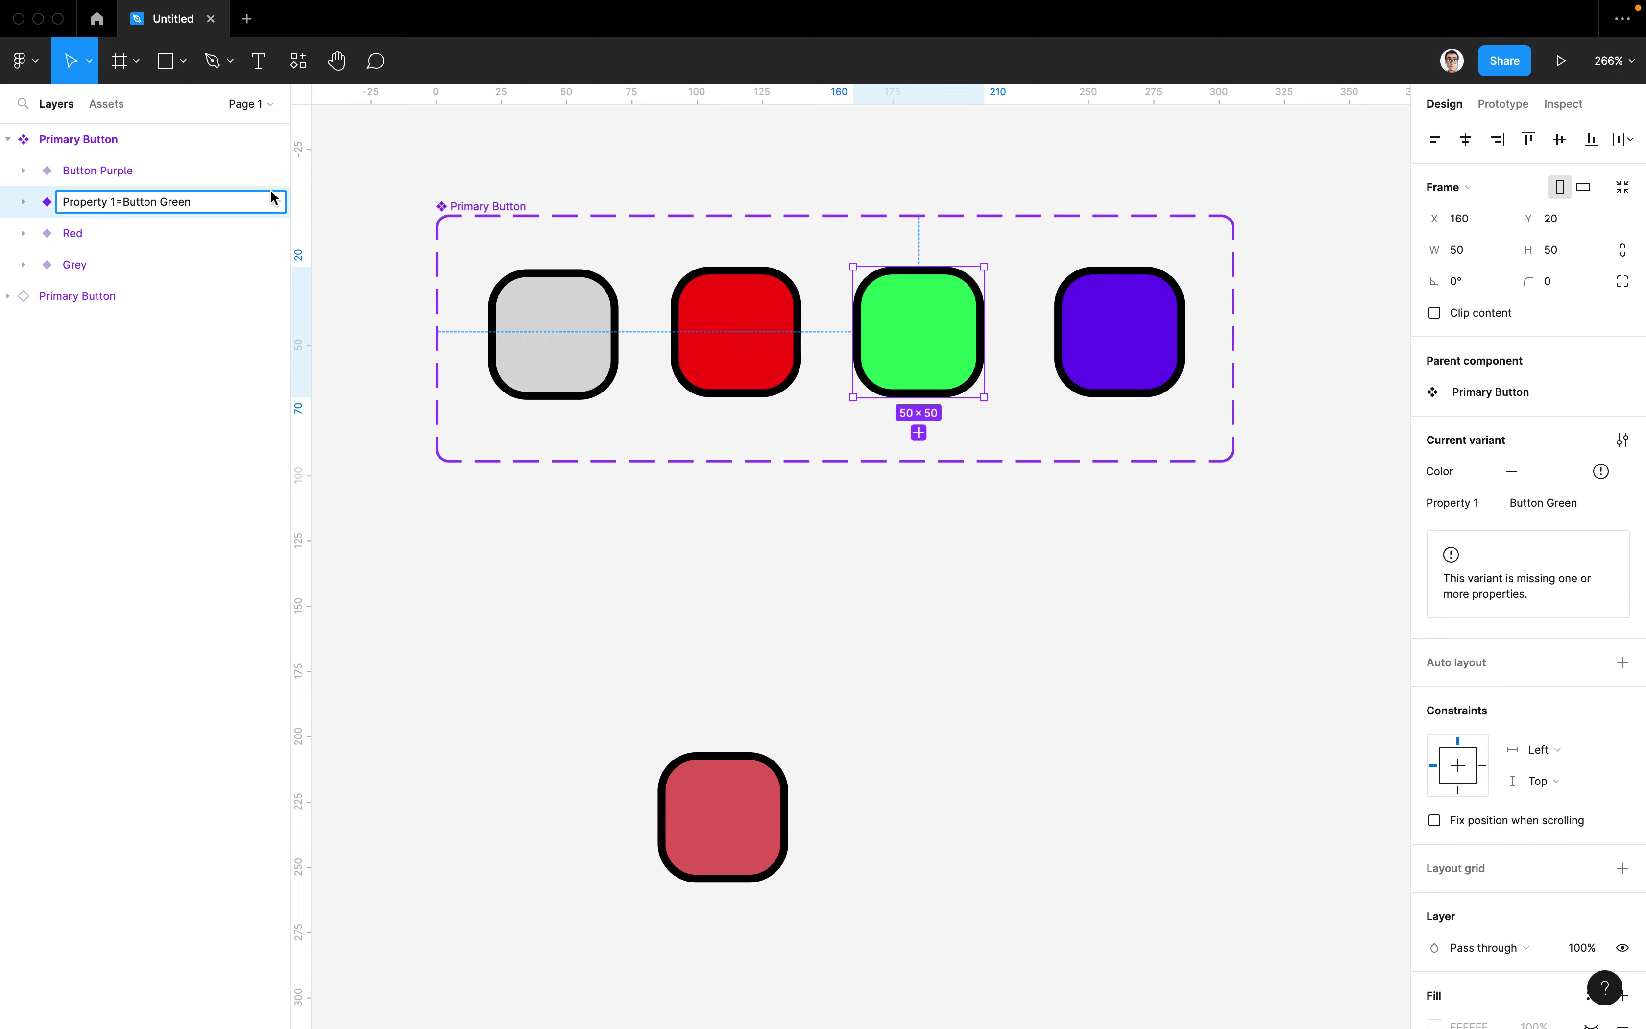
pyautogui.press('BackSpace')
pyautogui.press('BackSpace')
pyautogui.press('BackSpace')
pyautogui.press('BackSpace')
pyautogui.press('BackSpace')
pyautogui.press('BackSpace')
pyautogui.press('BackSpace')
pyautogui.press('BackSpace')
pyautogui.press('BackSpace')
pyautogui.press('BackSpace')
pyautogui.press('BackSpace')
pyautogui.press('BackSpace')
pyautogui.press('BackSpace')
pyautogui.press('BackSpace')
pyautogui.press('BackSpace')
pyautogui.press('BackSpace')
pyautogui.press('BackSpace')
pyautogui.write('Color')
pyautogui.press('Return')
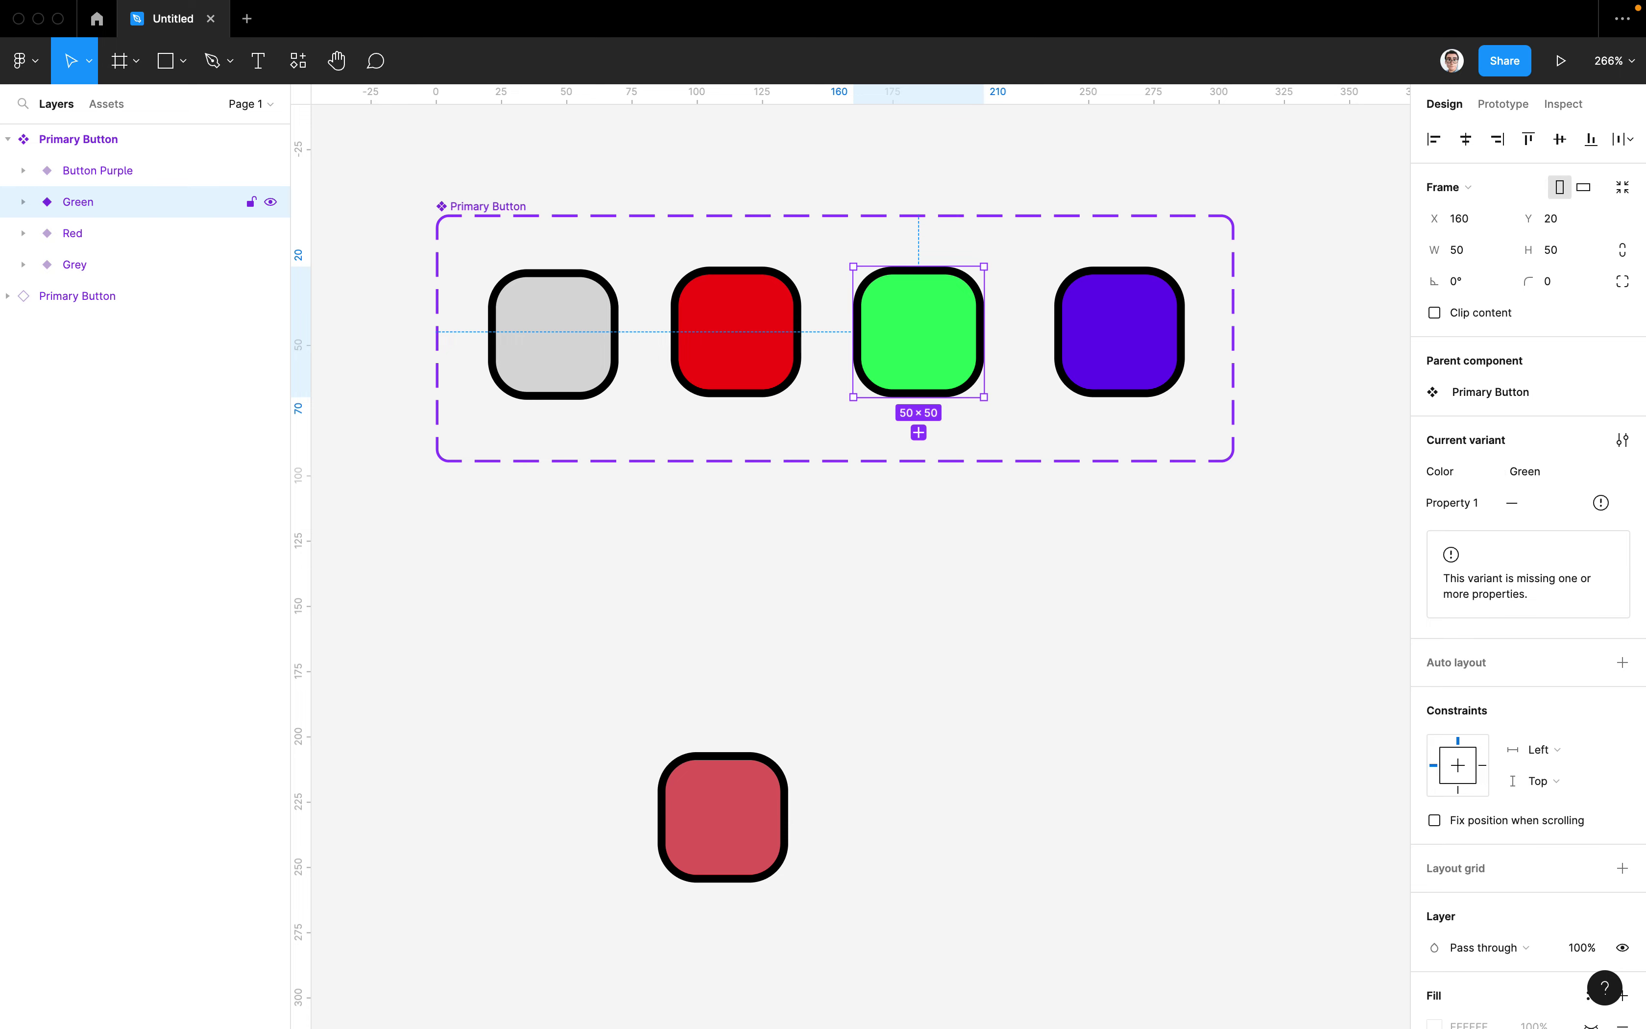
# Rename the purple variant's layer to Color=Purple
pyautogui.doubleClick(88, 172)
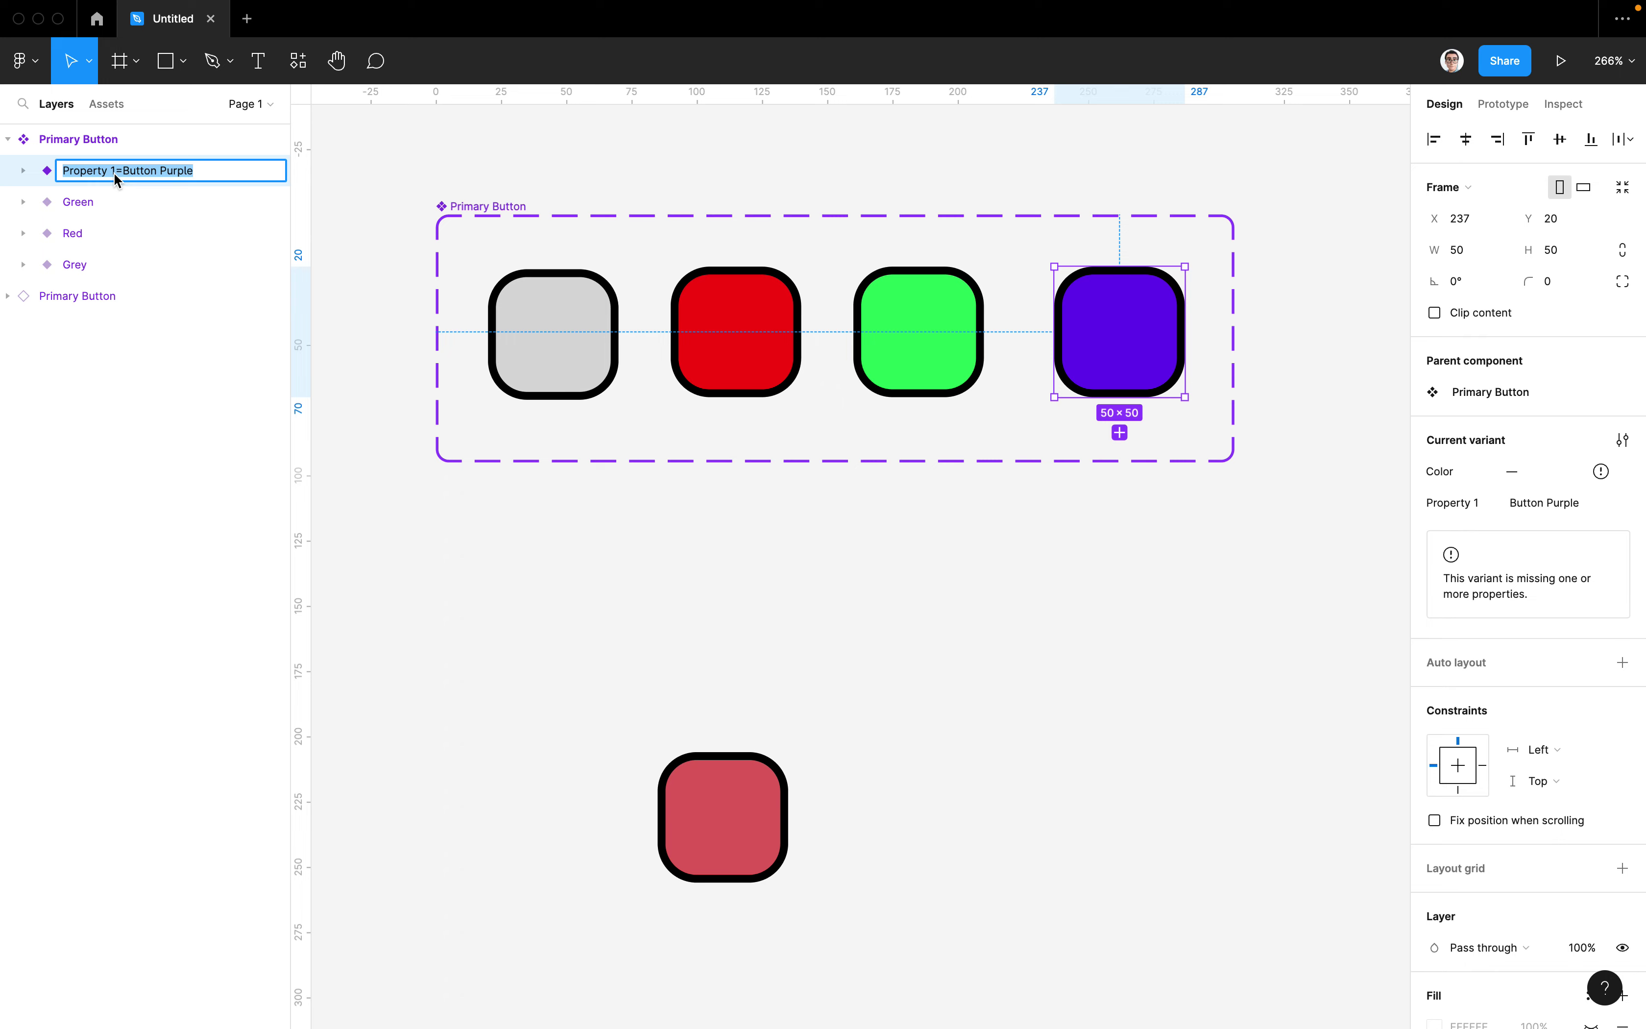
pyautogui.press('BackSpace')
pyautogui.press('BackSpace')
pyautogui.press('BackSpace')
pyautogui.press('BackSpace')
pyautogui.press('BackSpace')
pyautogui.press('BackSpace')
pyautogui.press('BackSpace')
pyautogui.write('Color')
pyautogui.press('BackSpace')
pyautogui.press('BackSpace')
pyautogui.press('BackSpace')
pyautogui.press('BackSpace')
pyautogui.press('BackSpace')
pyautogui.press('BackSpace')
pyautogui.press('BackSpace')
pyautogui.press('Return')
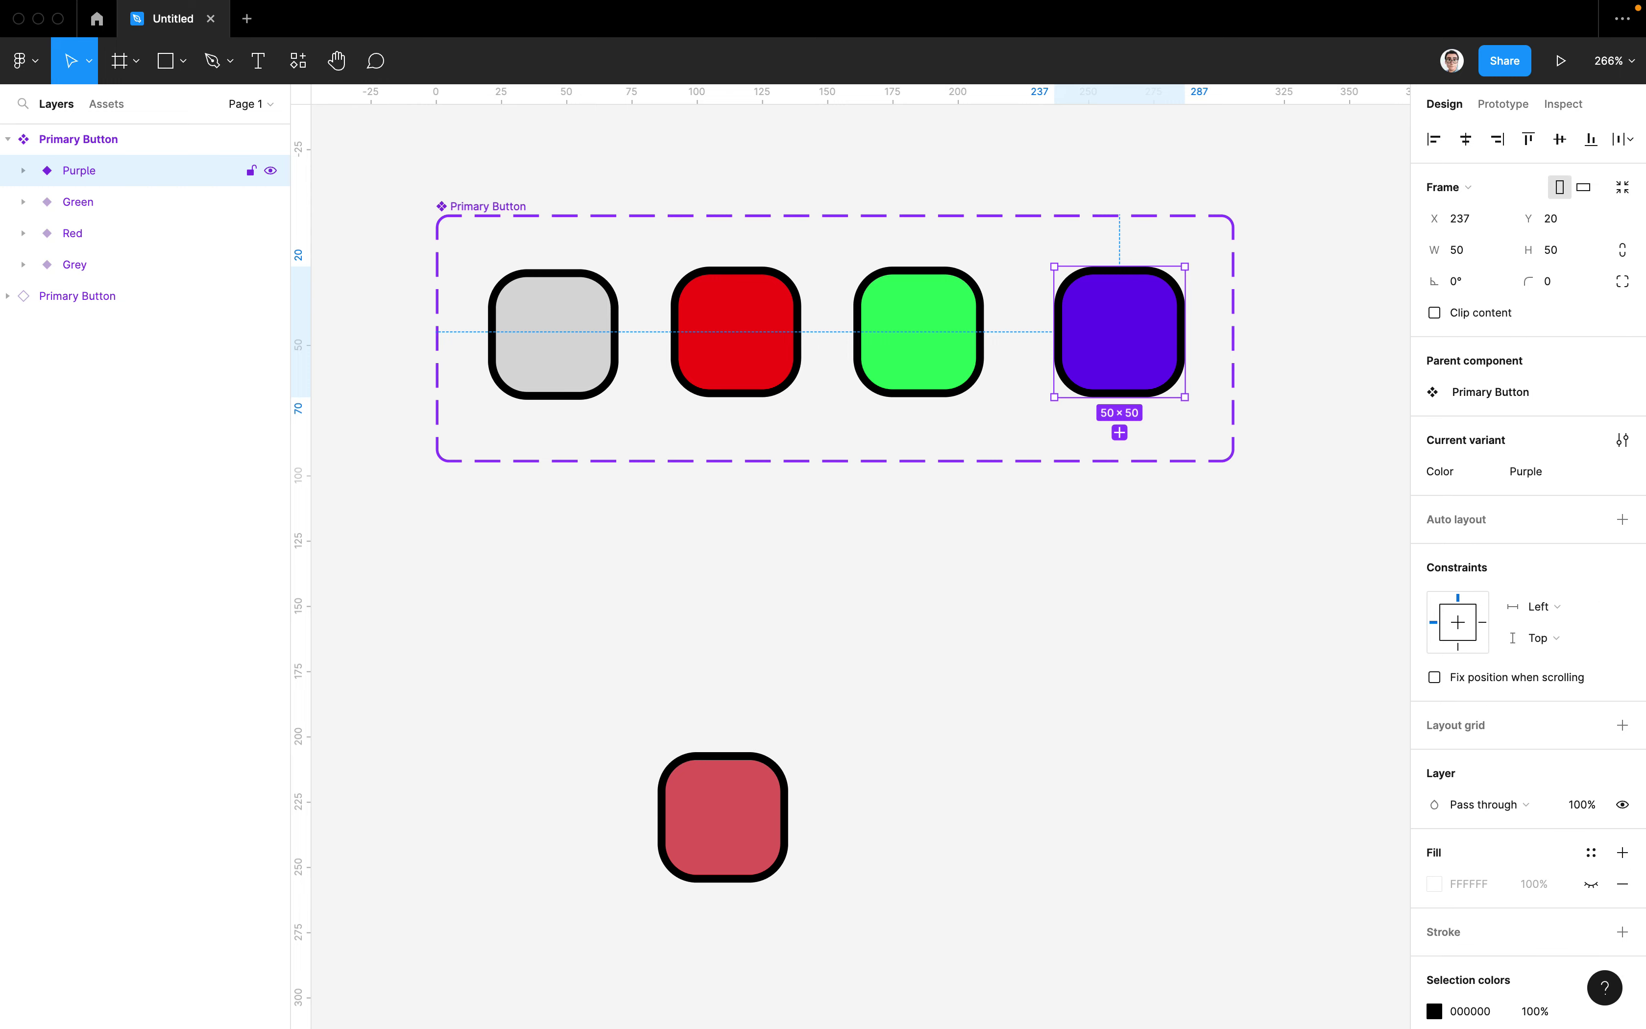
# Check the green variant's Color dropdown, keeping its value as Green
pyautogui.click(1345, 397)
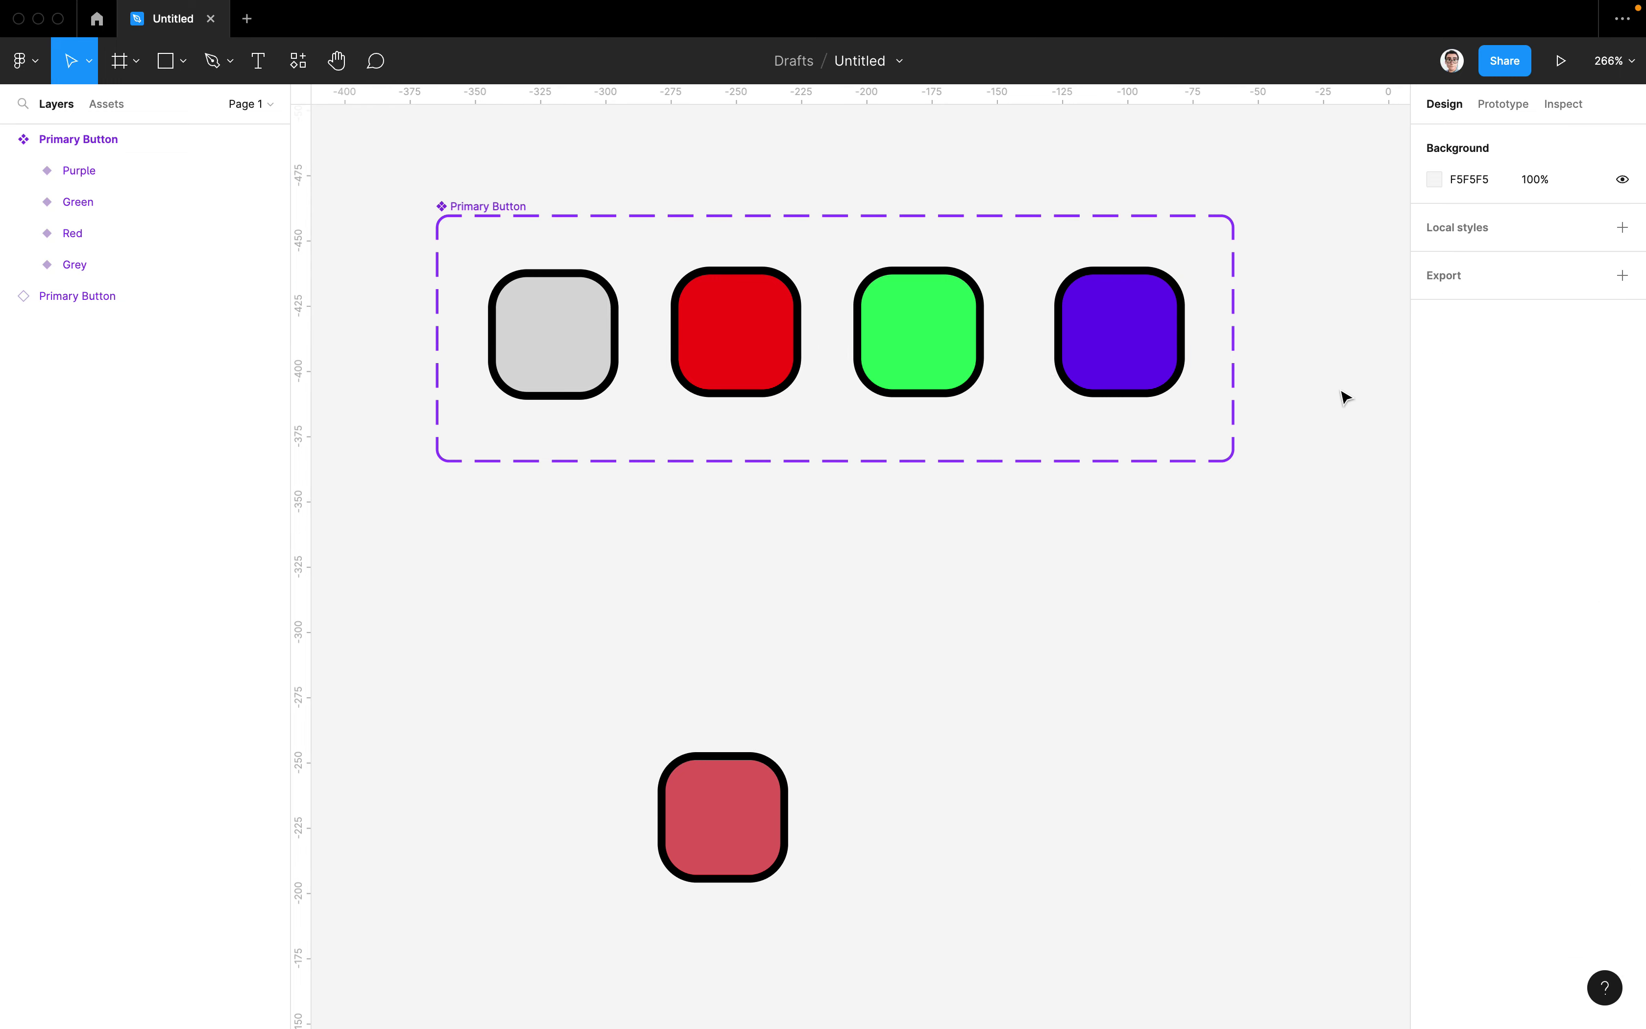
pyautogui.click(967, 355)
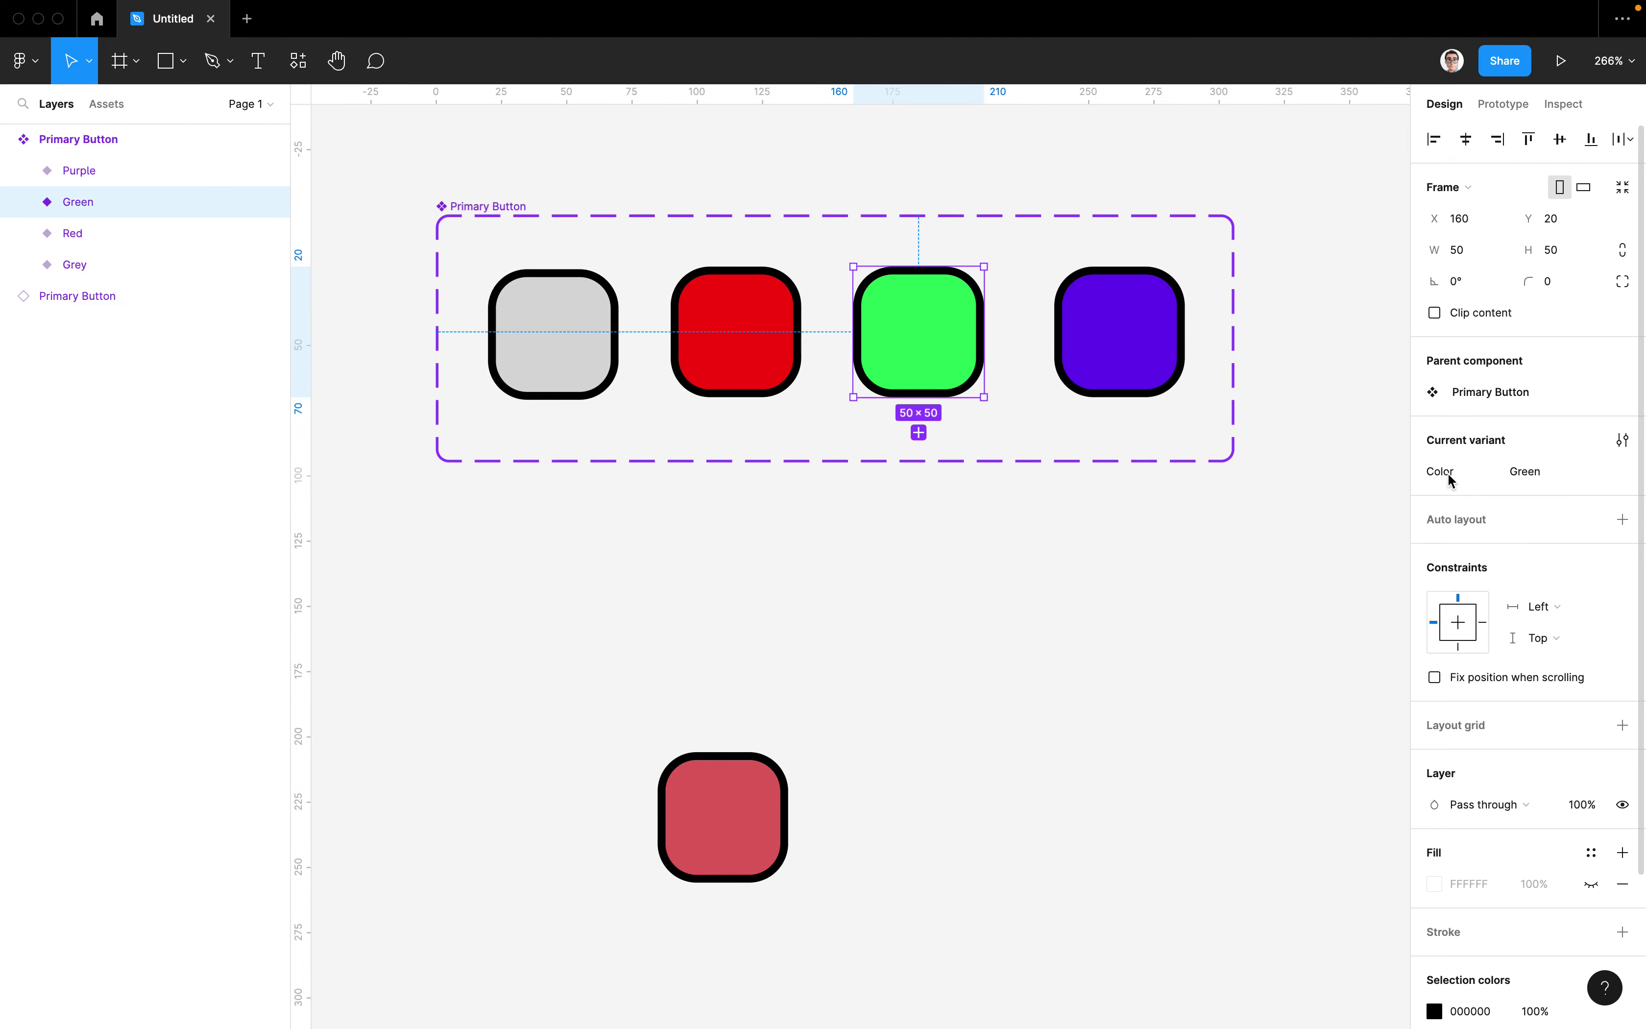
pyautogui.click(1571, 477)
pyautogui.click(1609, 473)
pyautogui.click(1476, 487)
pyautogui.click(1611, 479)
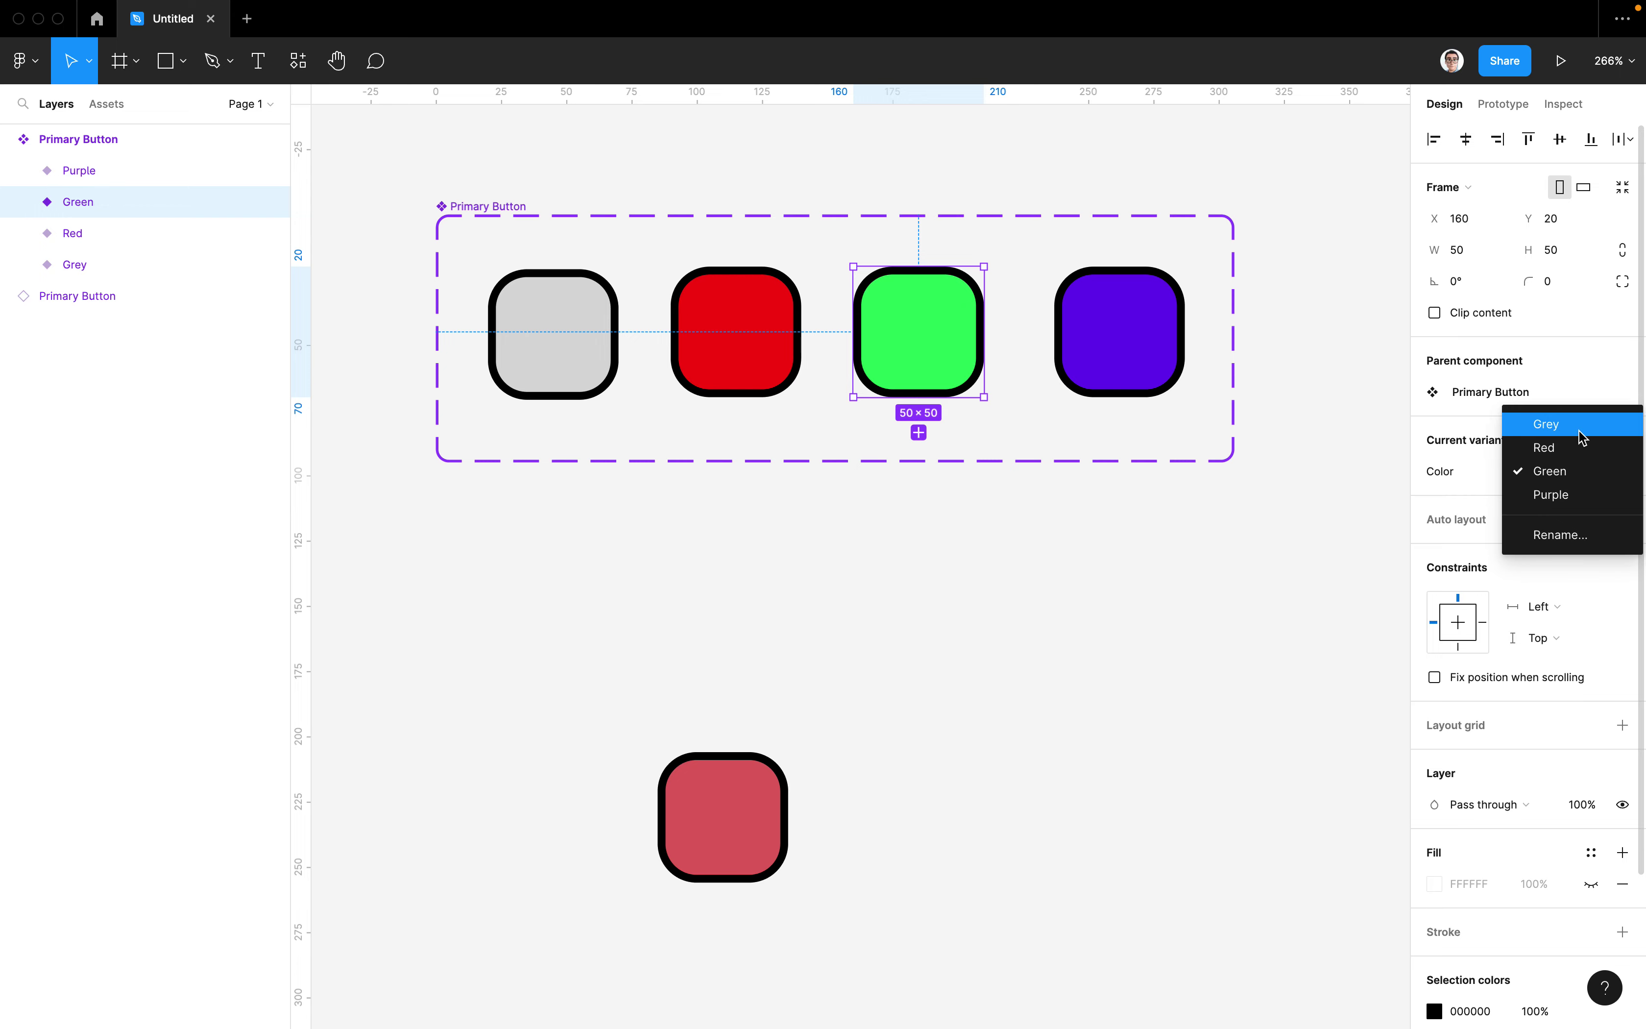
pyautogui.click(1178, 347)
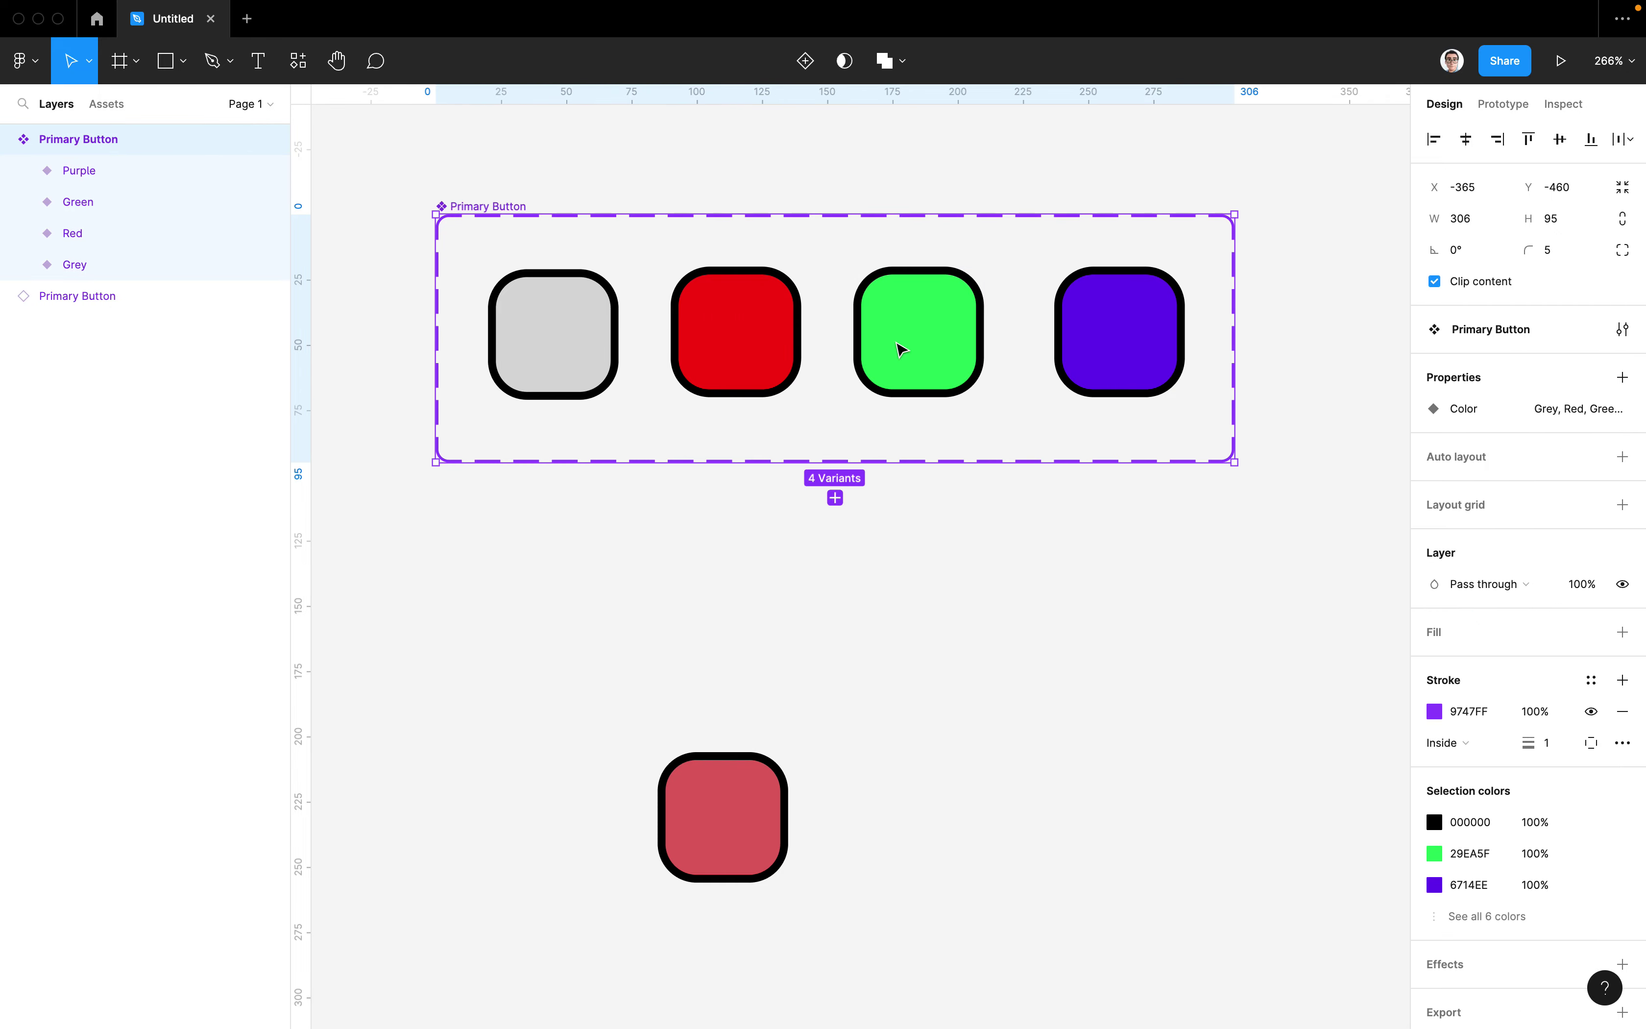
# Click through each variant, then delete the standalone pink Primary Button instance
pyautogui.click(532, 338)
pyautogui.click(745, 343)
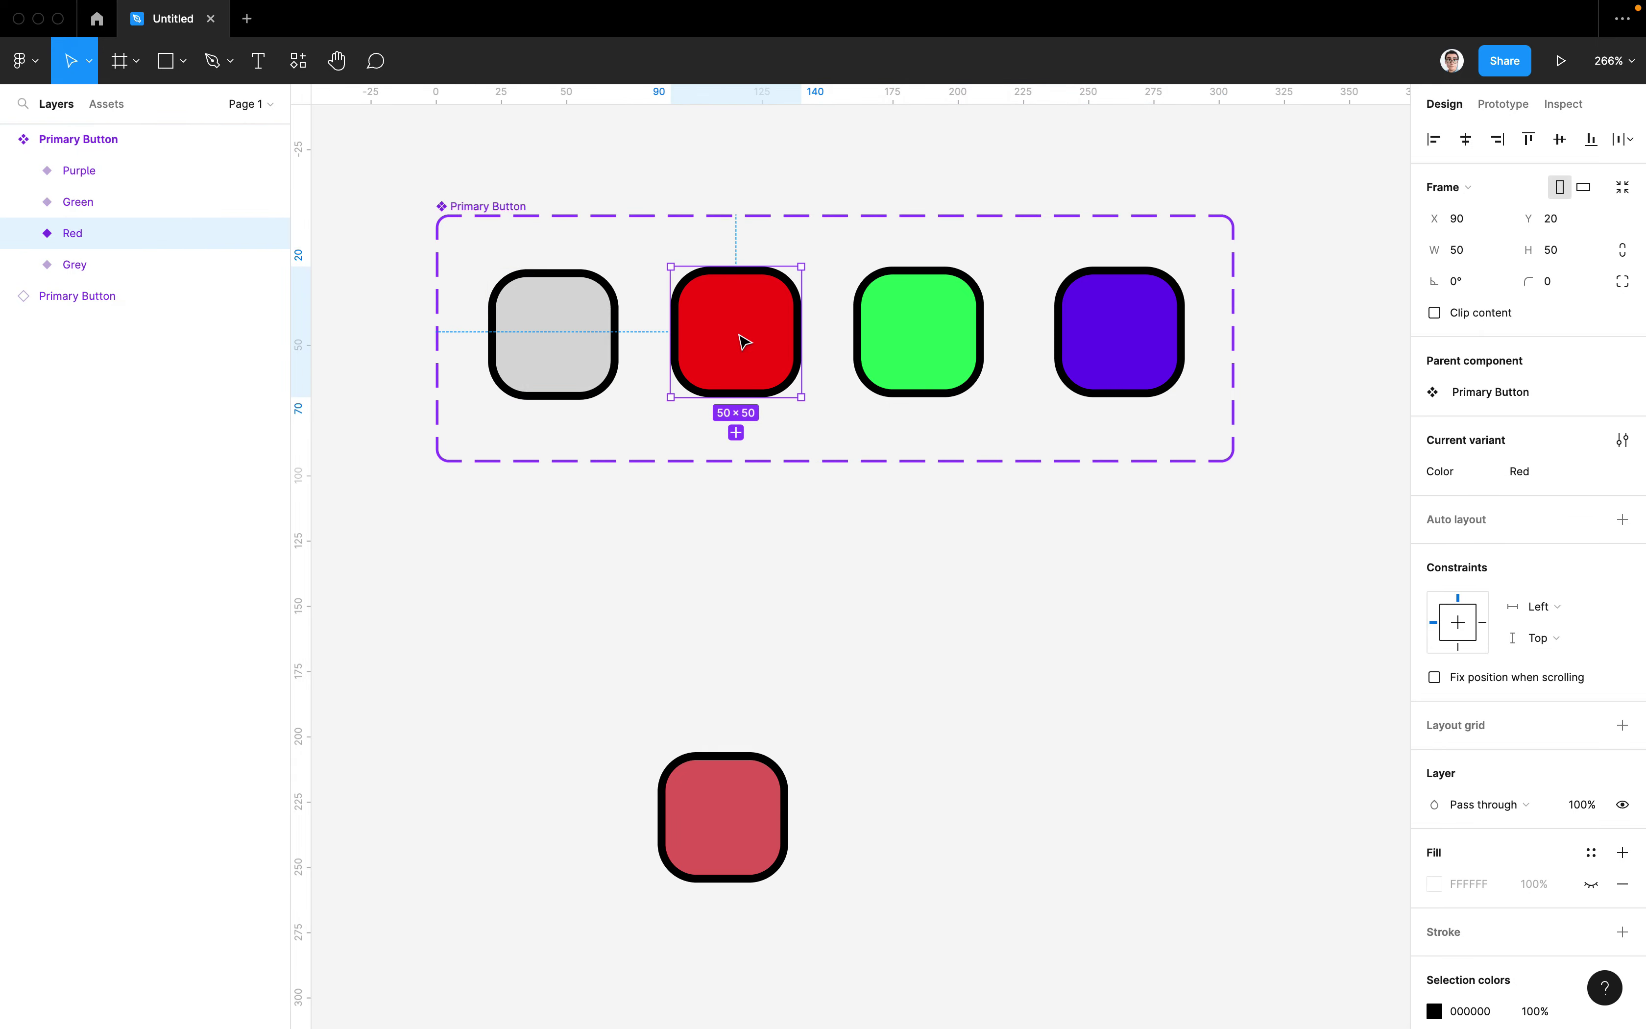
pyautogui.click(555, 349)
pyautogui.click(774, 376)
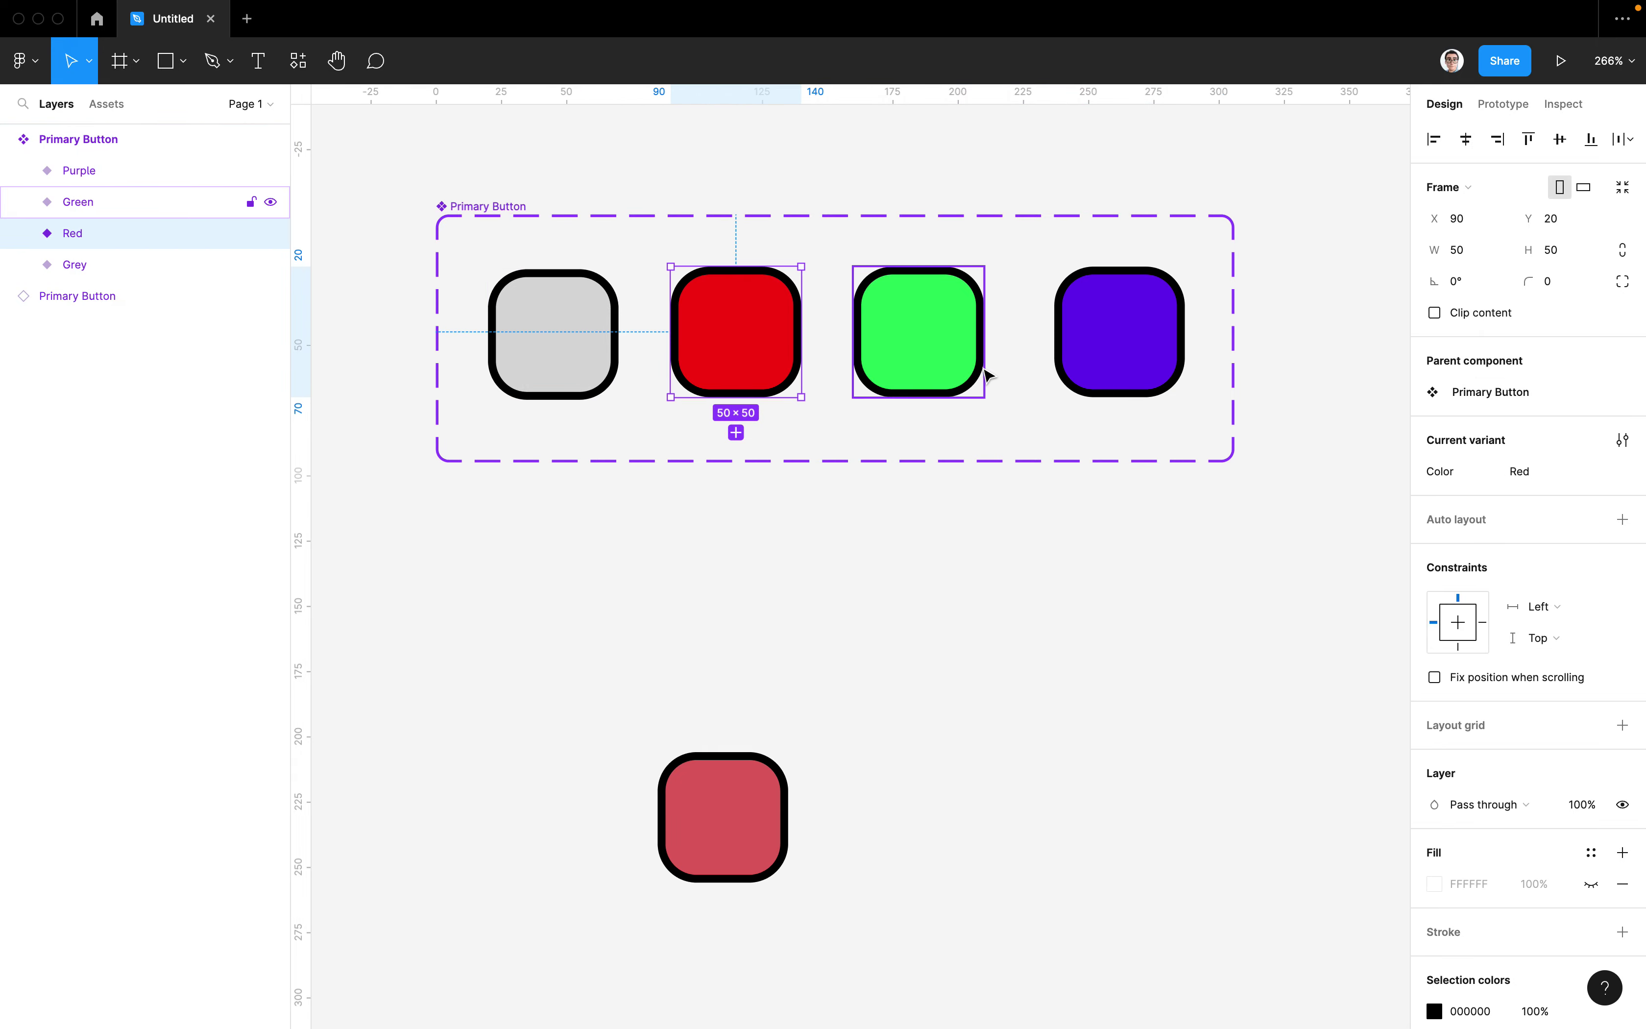
pyautogui.click(979, 374)
pyautogui.click(1166, 367)
pyautogui.click(1143, 495)
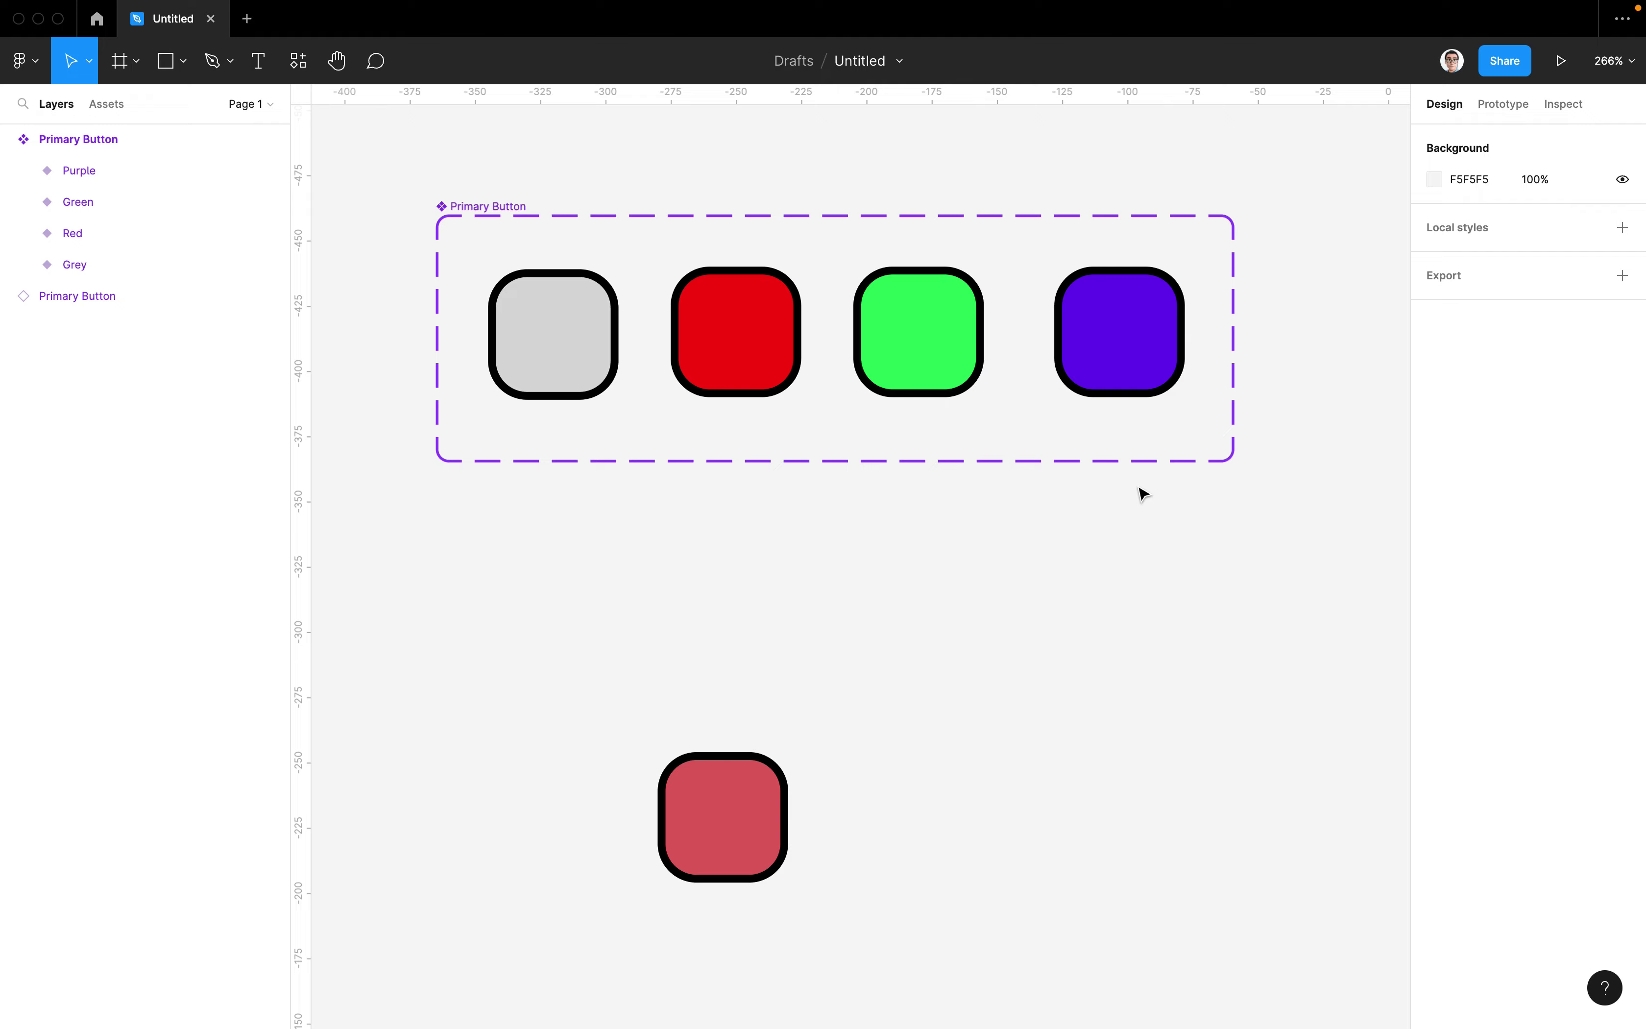
pyautogui.click(763, 801)
pyautogui.press('Delete')
# Review the grey, red, green and purple variants, then show Red's Color options list
pyautogui.click(136, 140)
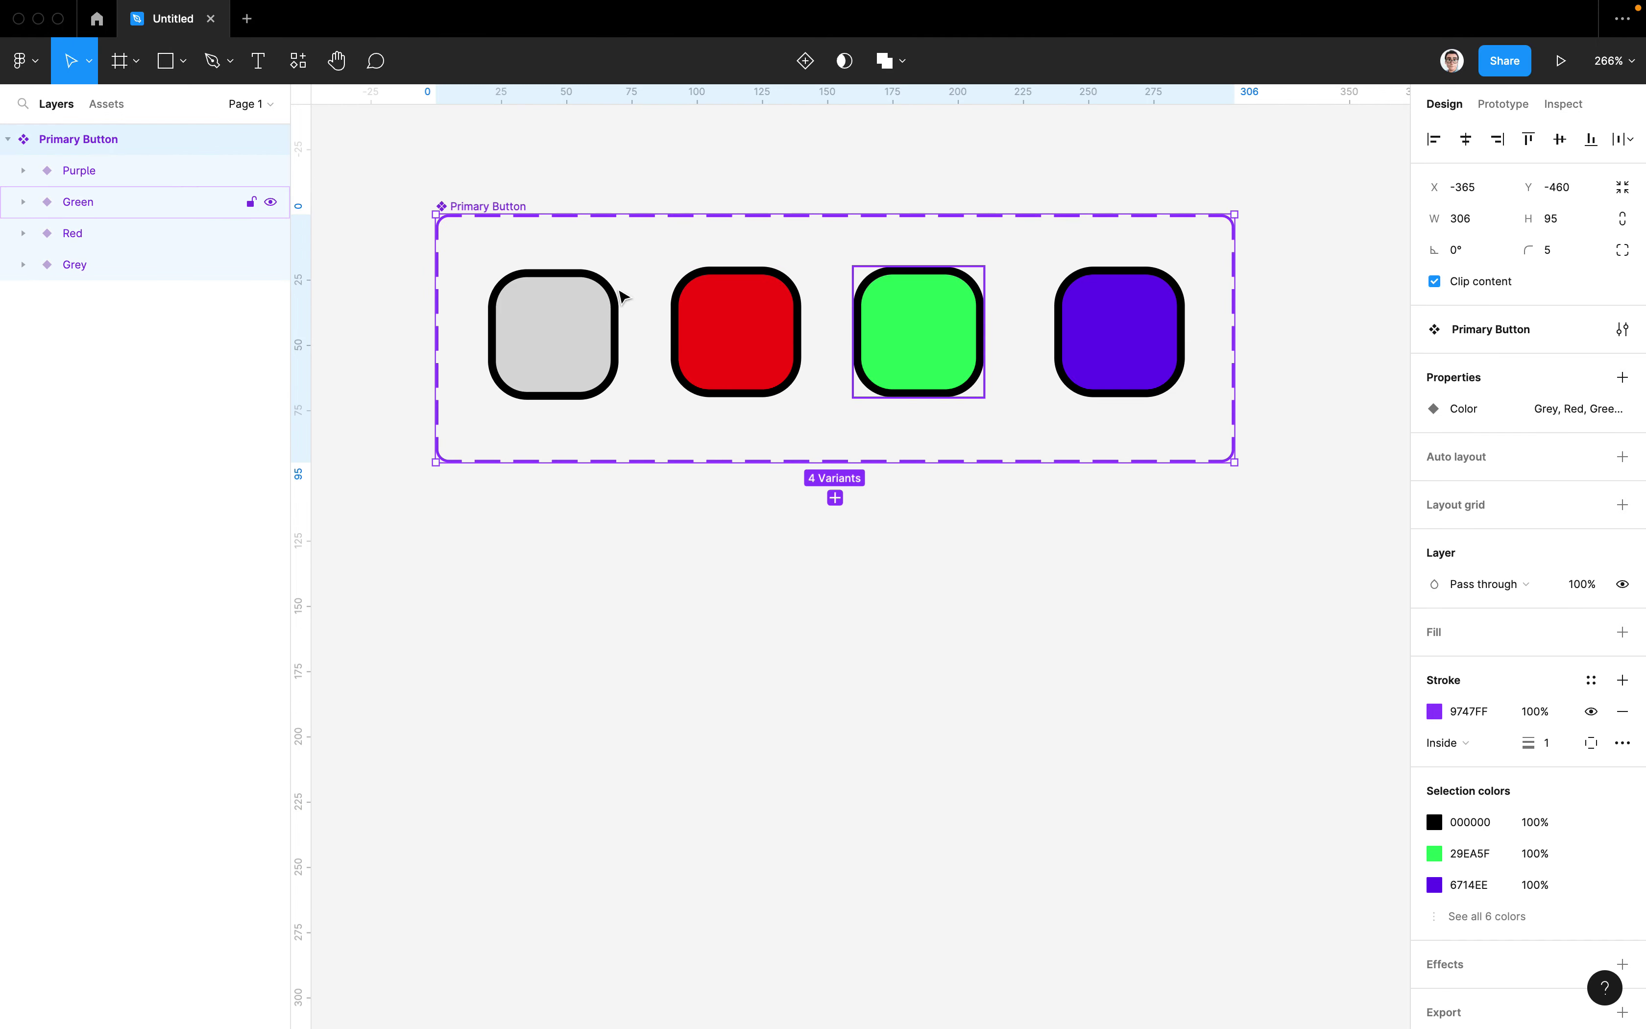
pyautogui.click(590, 340)
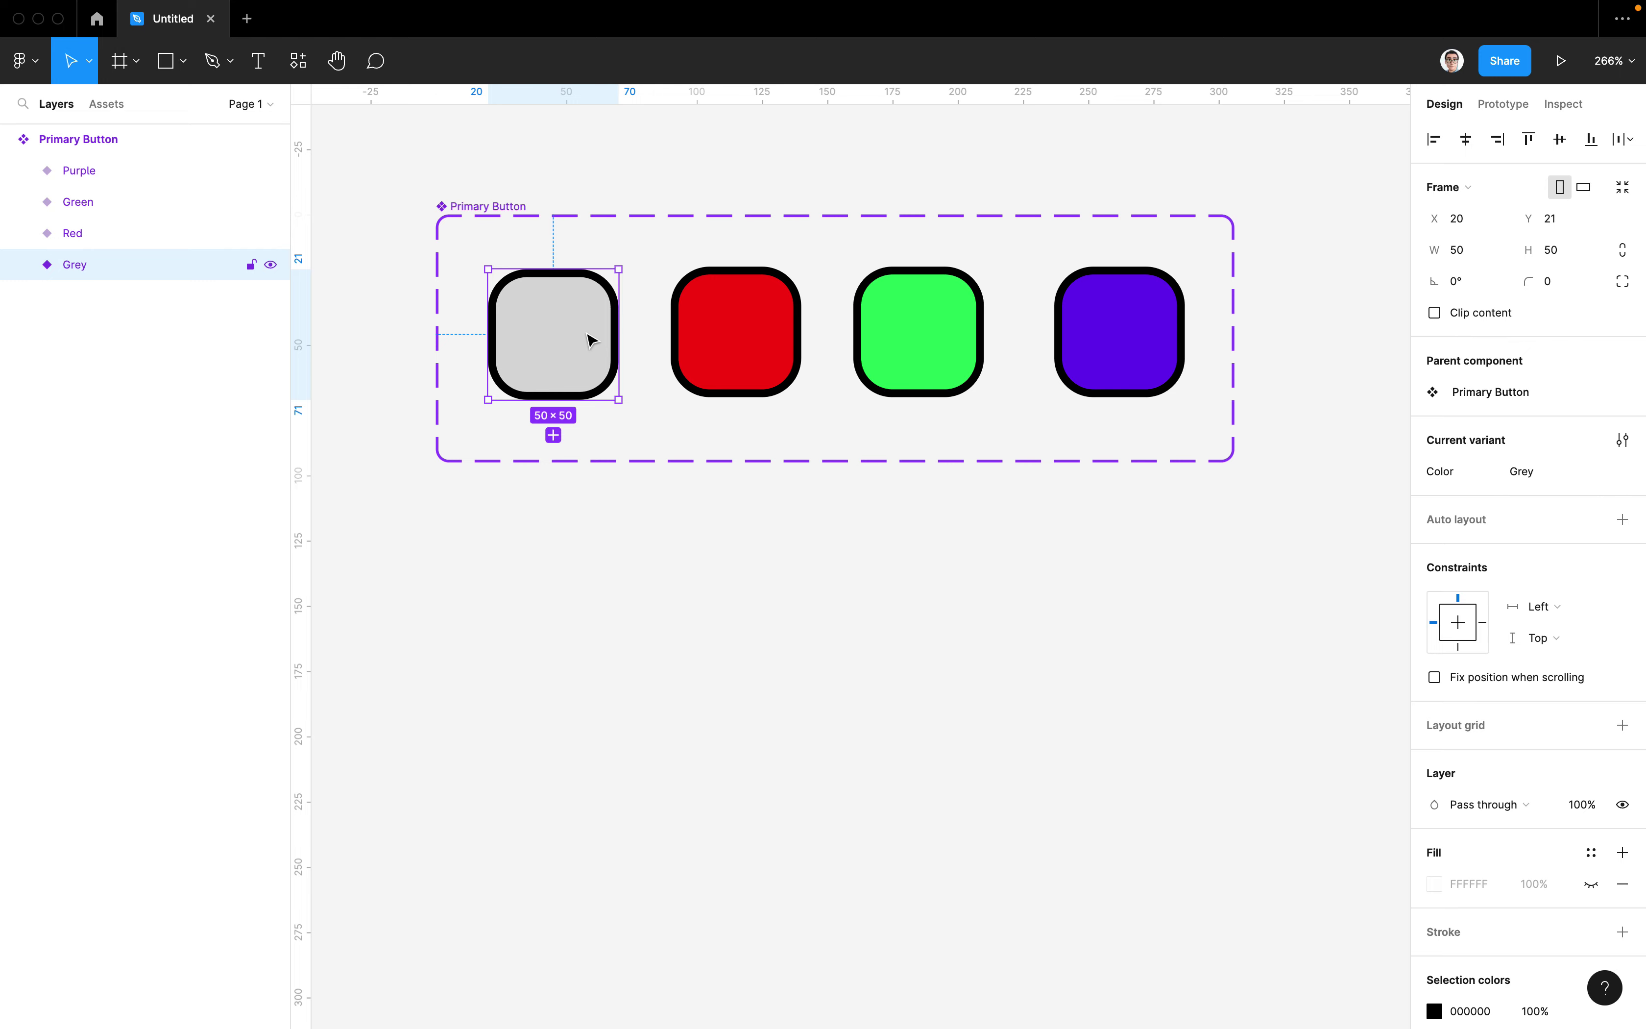
pyautogui.click(740, 355)
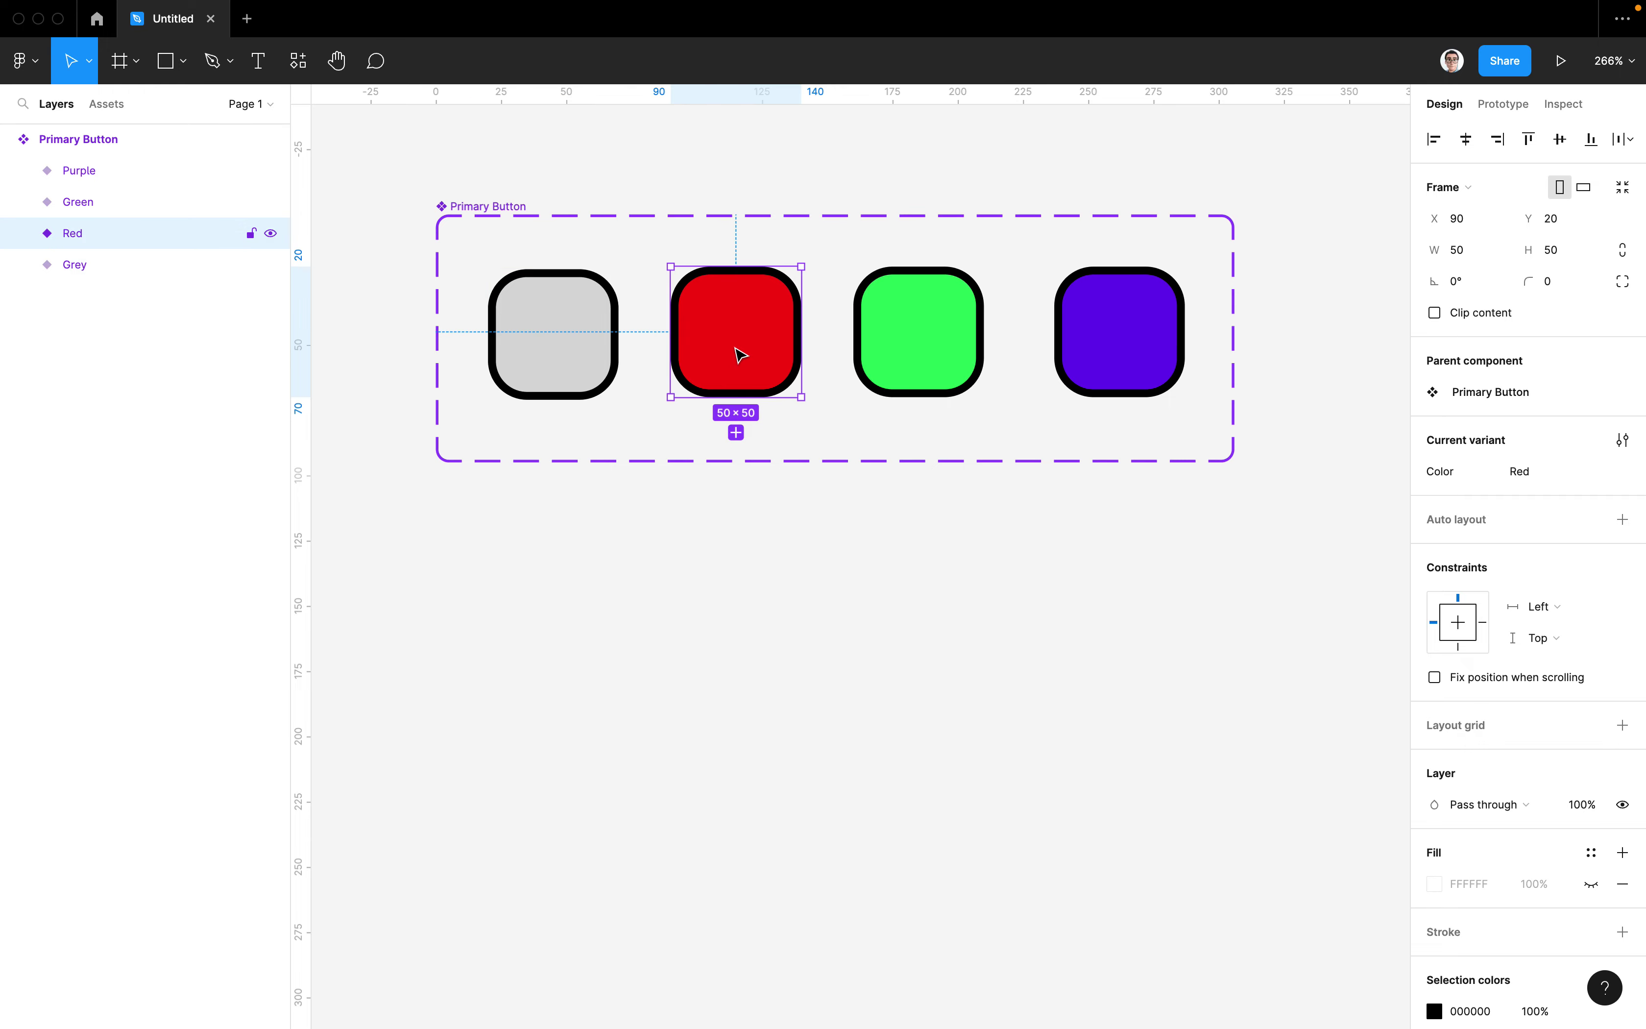
pyautogui.click(956, 333)
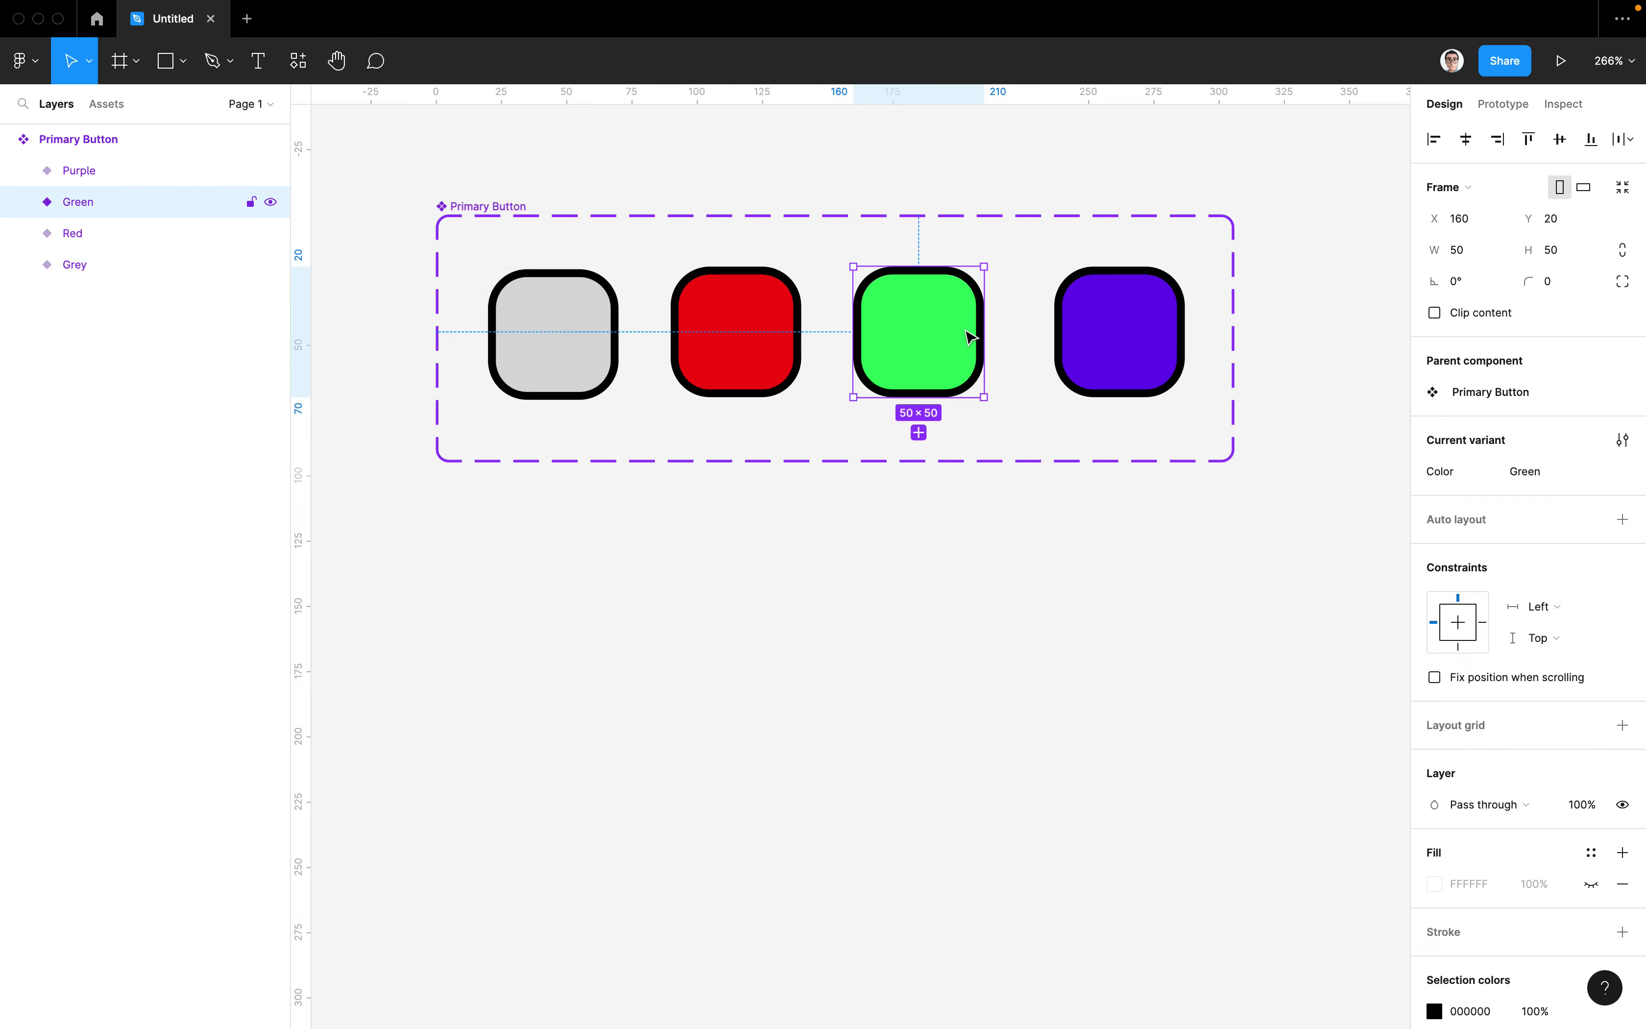
pyautogui.click(1091, 338)
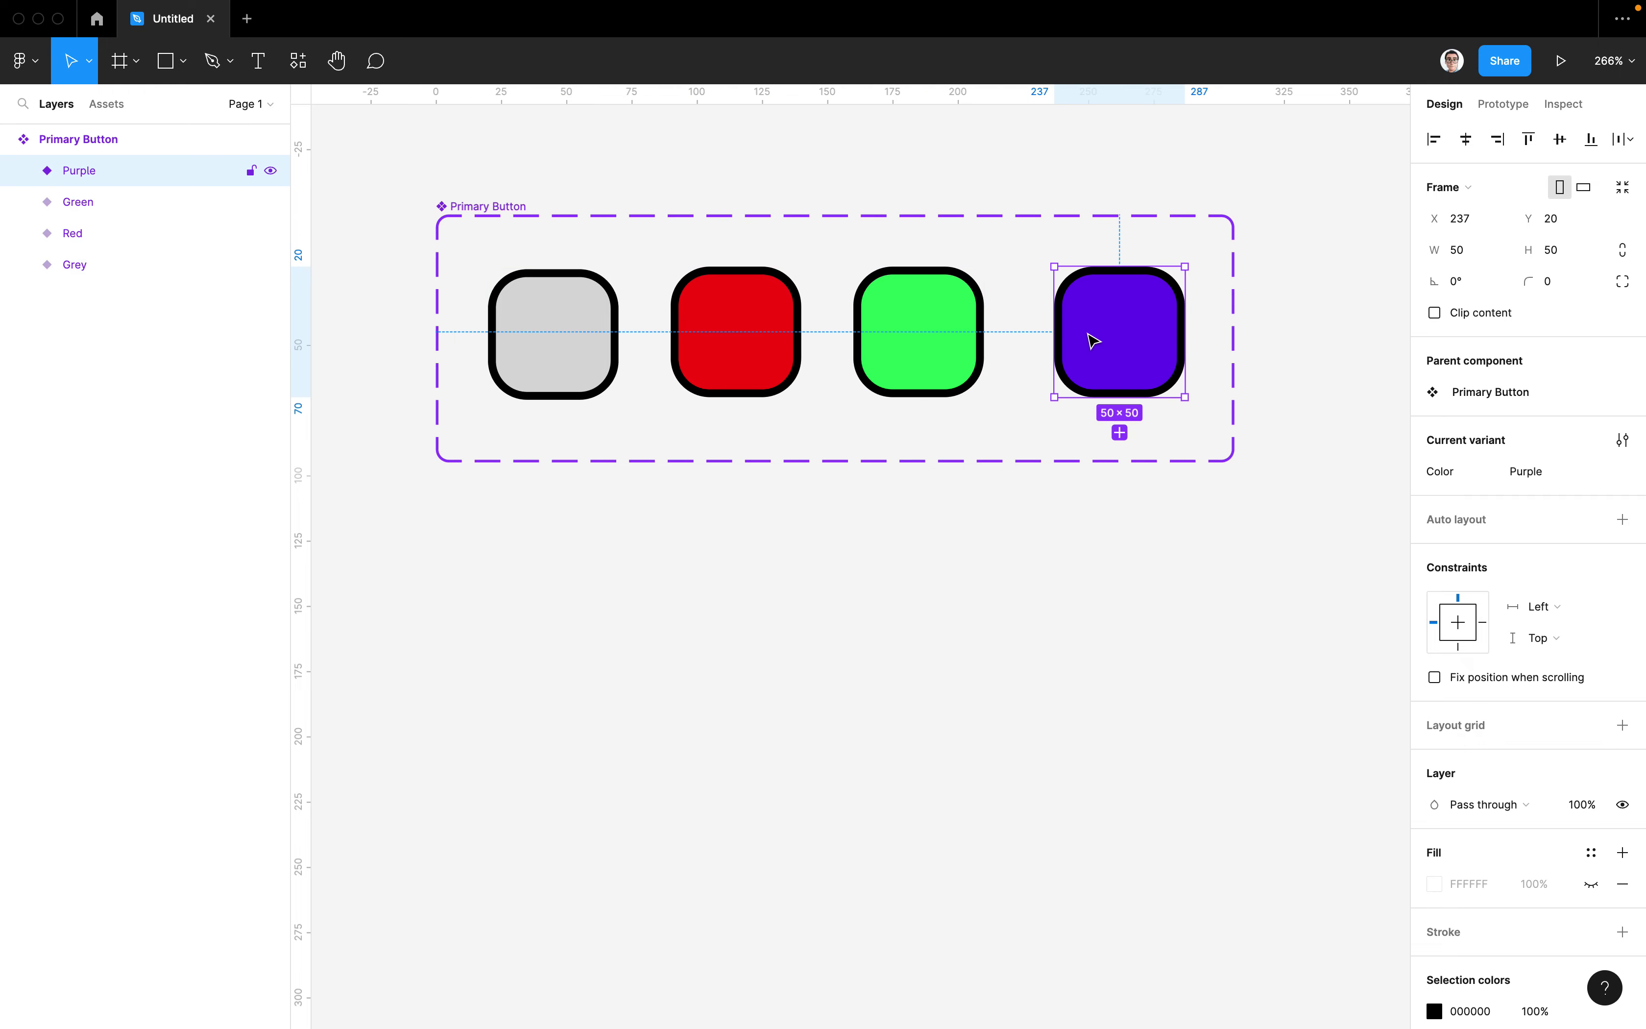
pyautogui.click(906, 313)
pyautogui.click(746, 313)
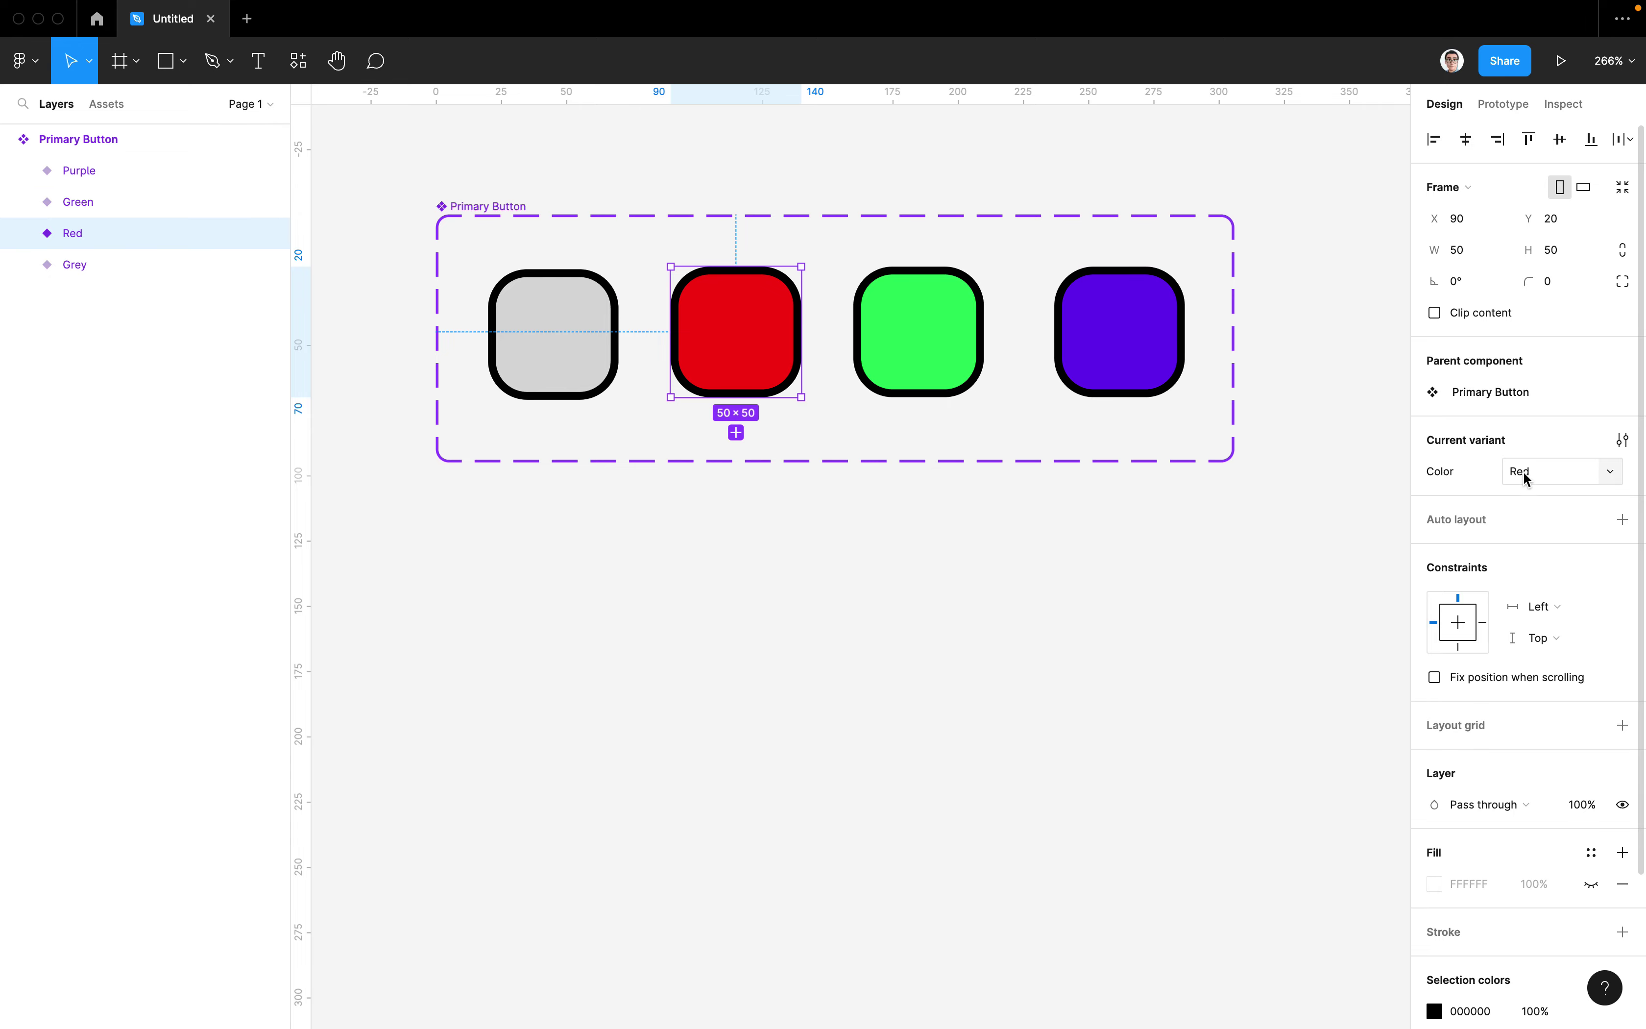
pyautogui.click(1608, 474)
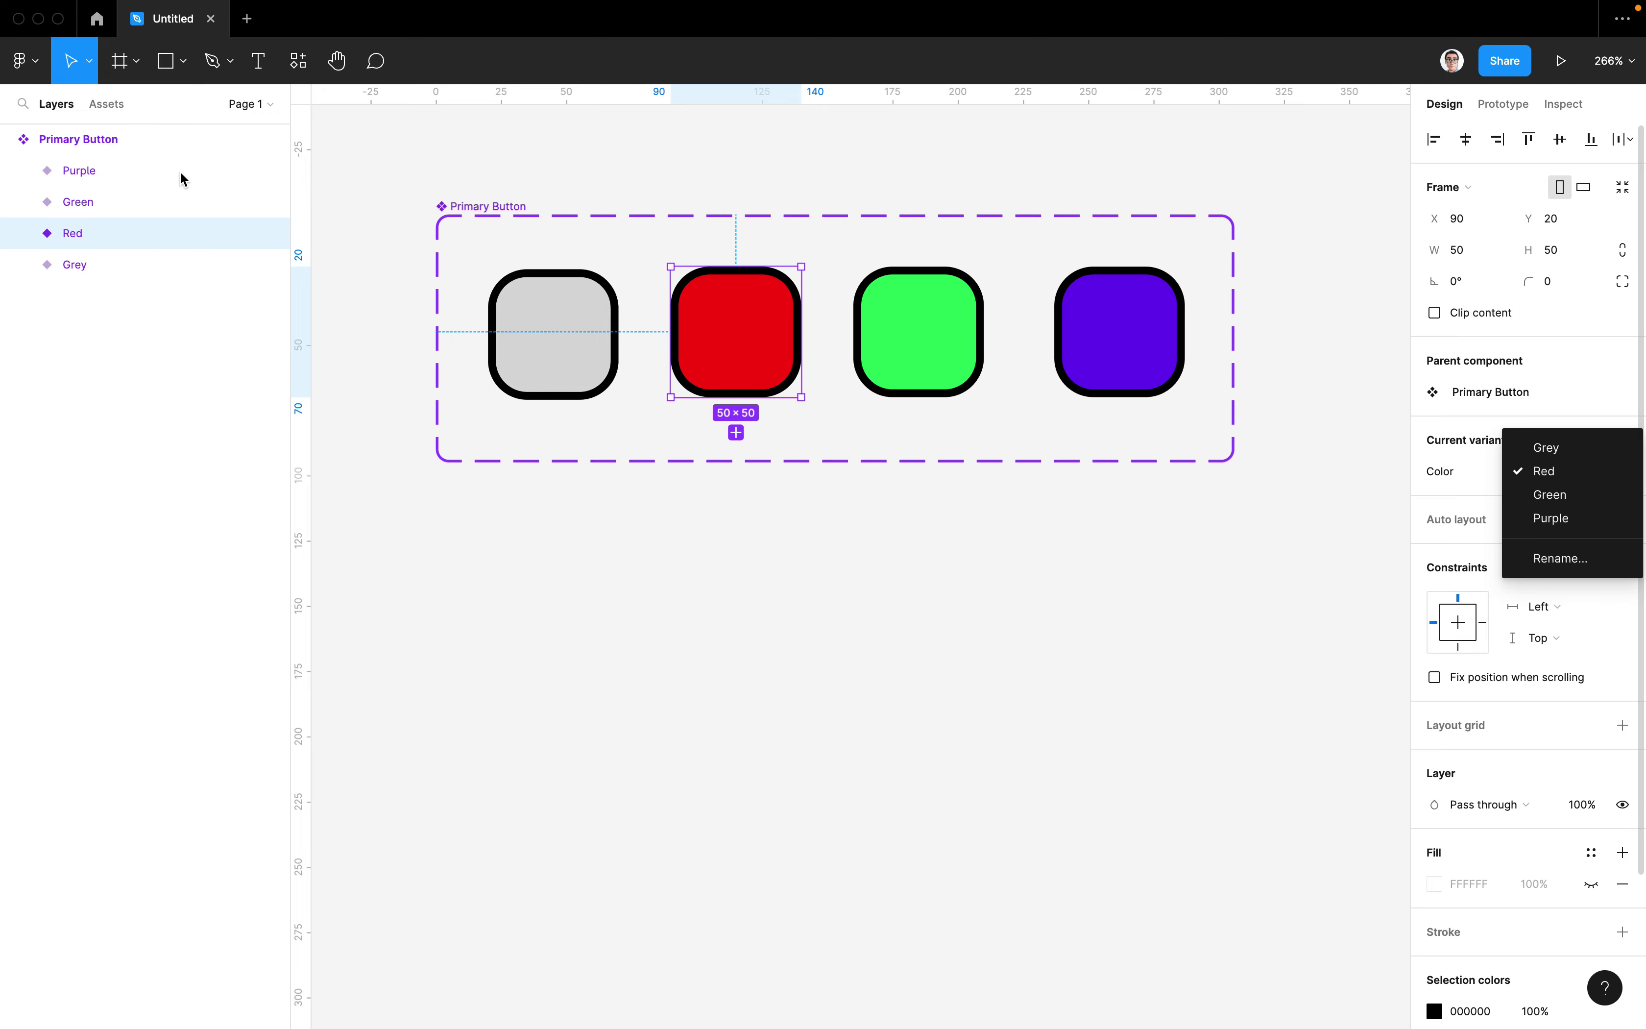
pyautogui.click(119, 205)
pyautogui.doubleClick(119, 208)
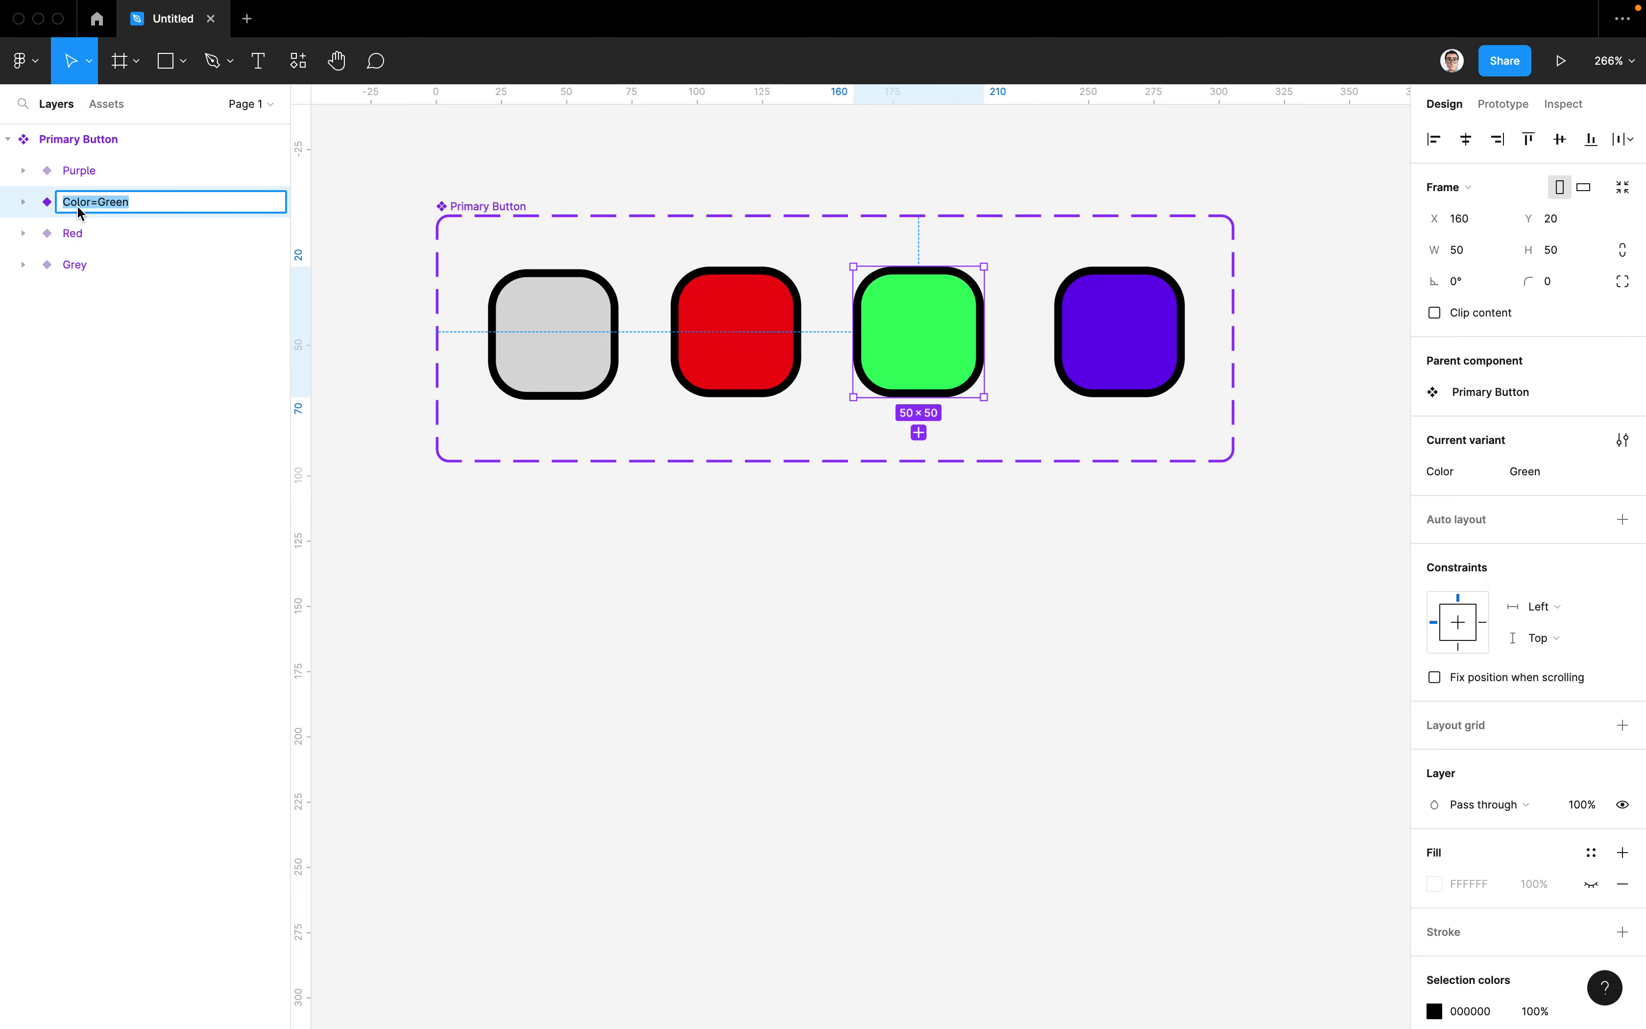
pyautogui.doubleClick(119, 178)
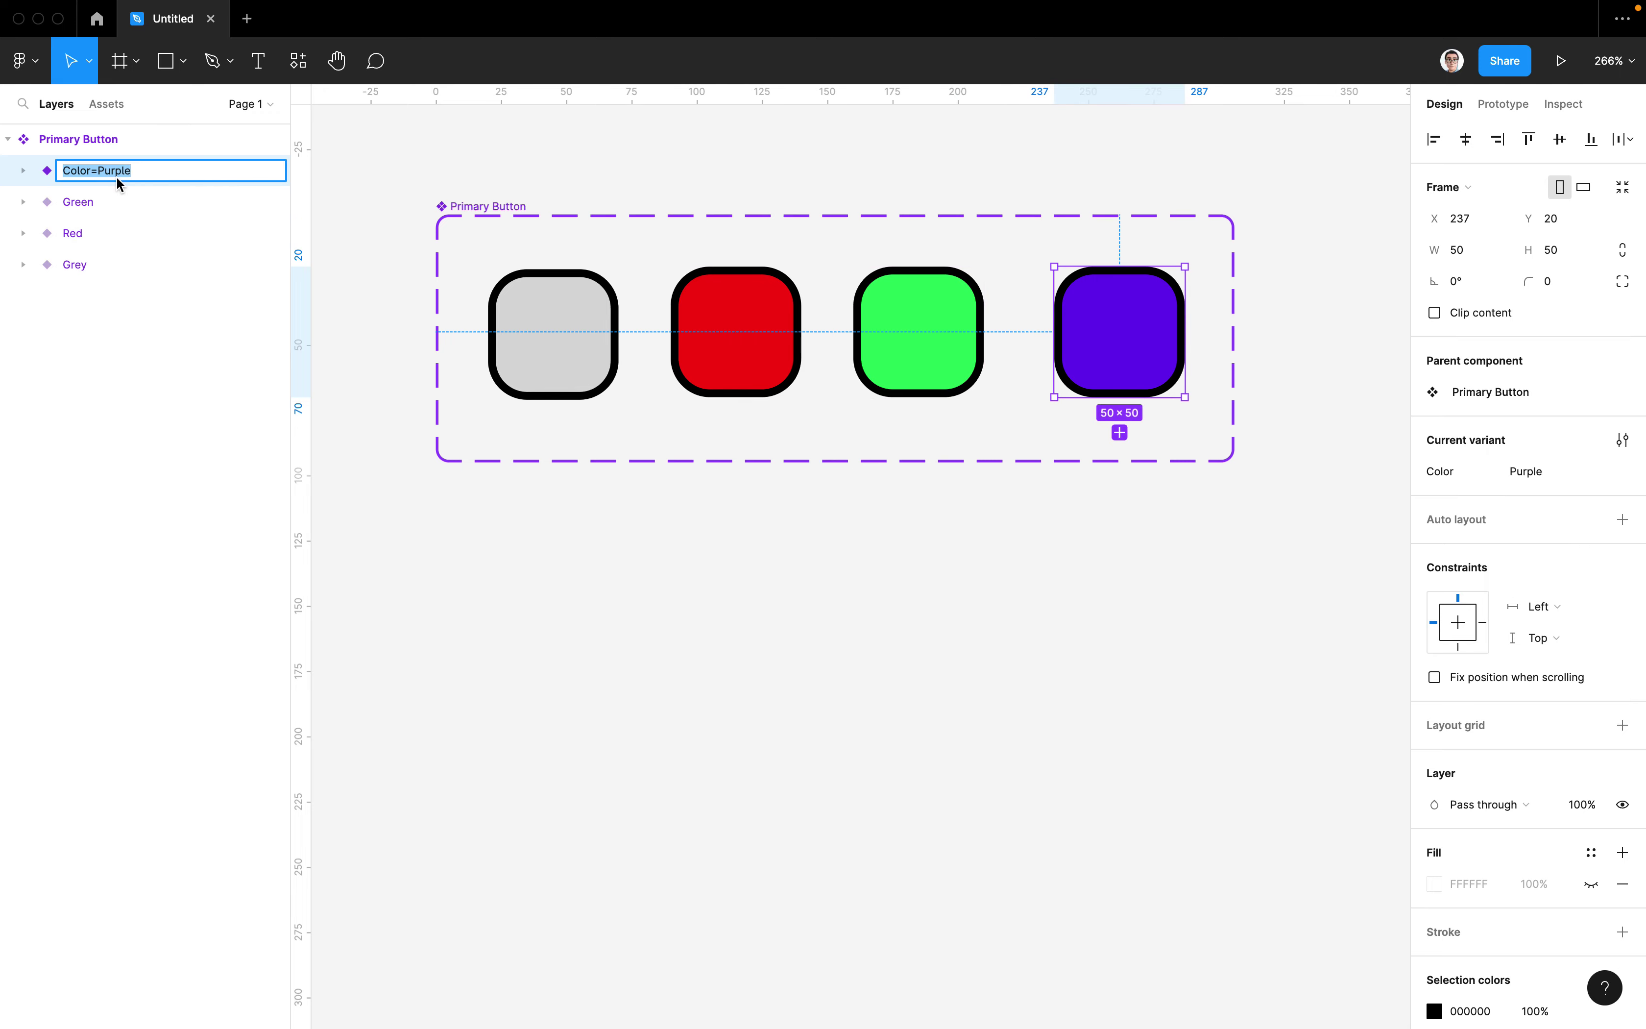
pyautogui.click(83, 175)
pyautogui.doubleClick(100, 203)
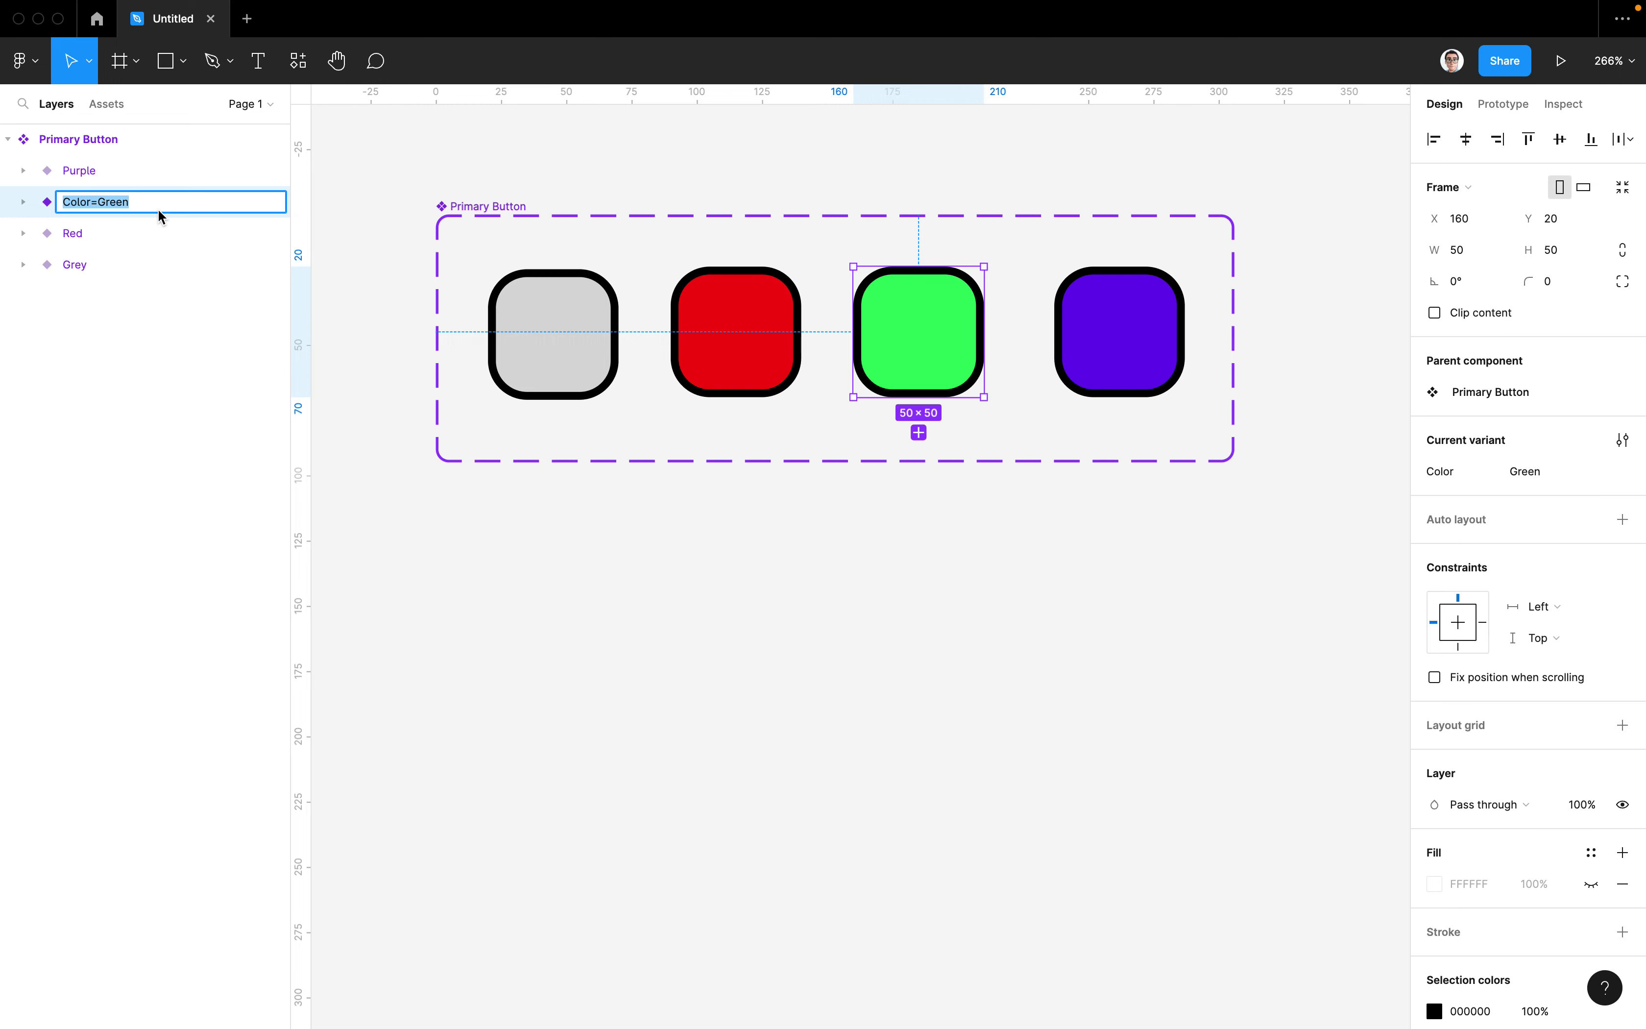
pyautogui.doubleClick(100, 170)
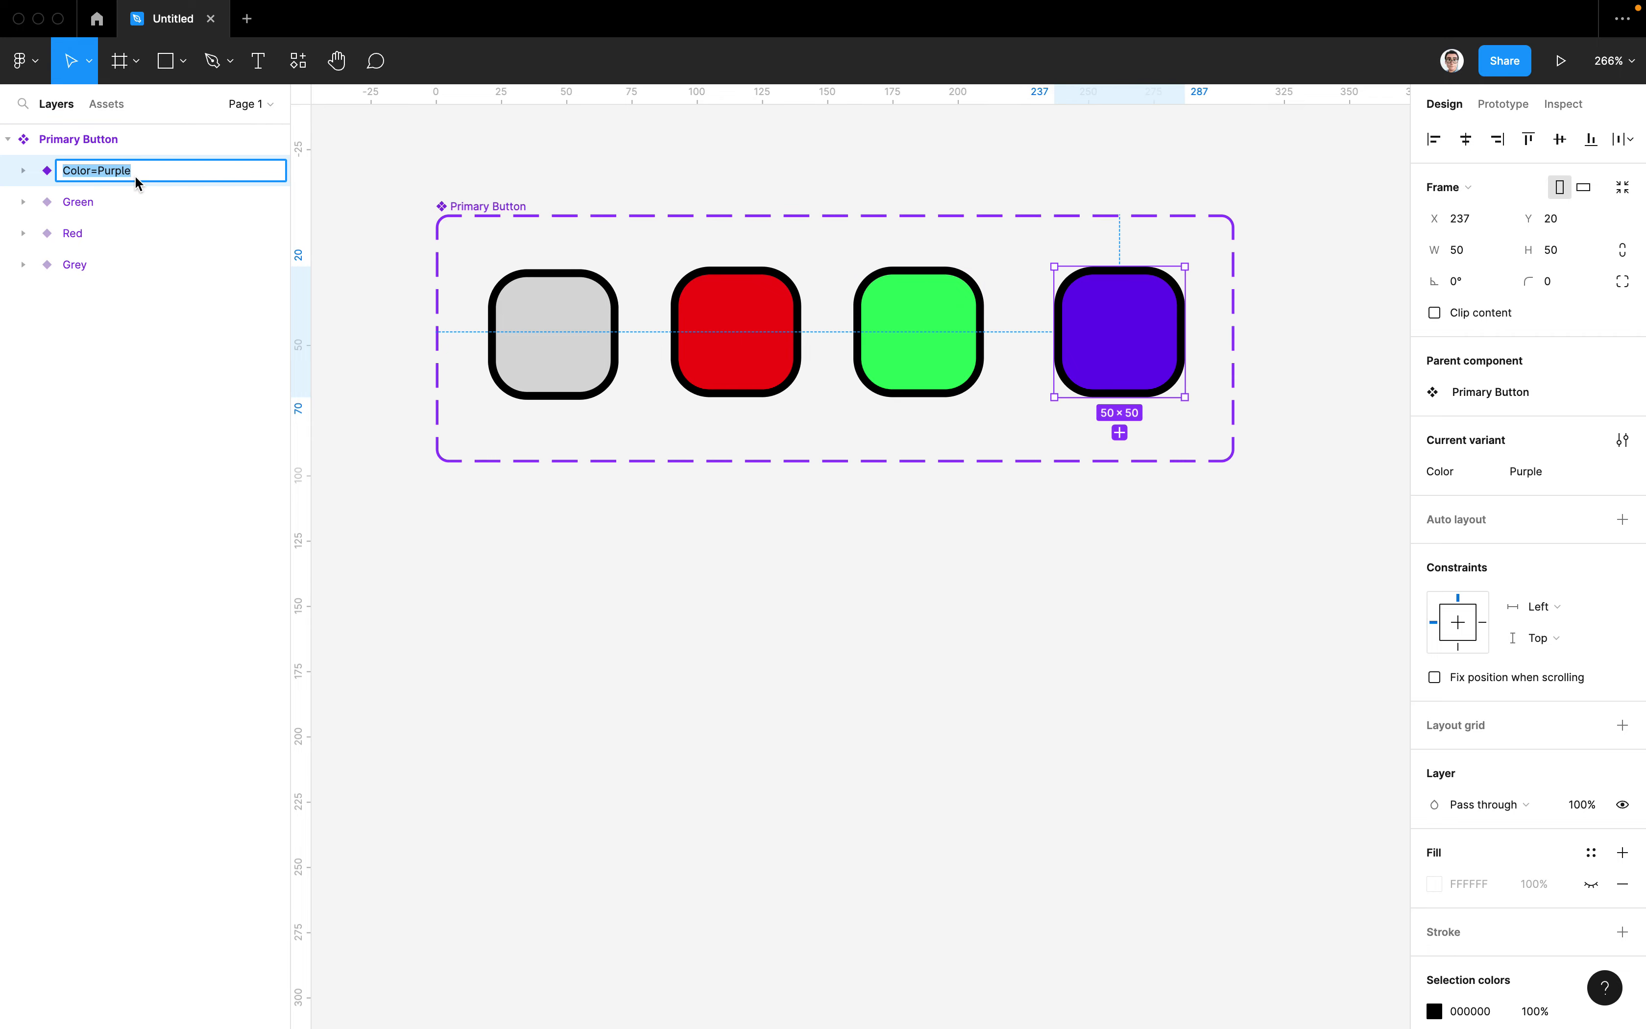
pyautogui.doubleClick(93, 201)
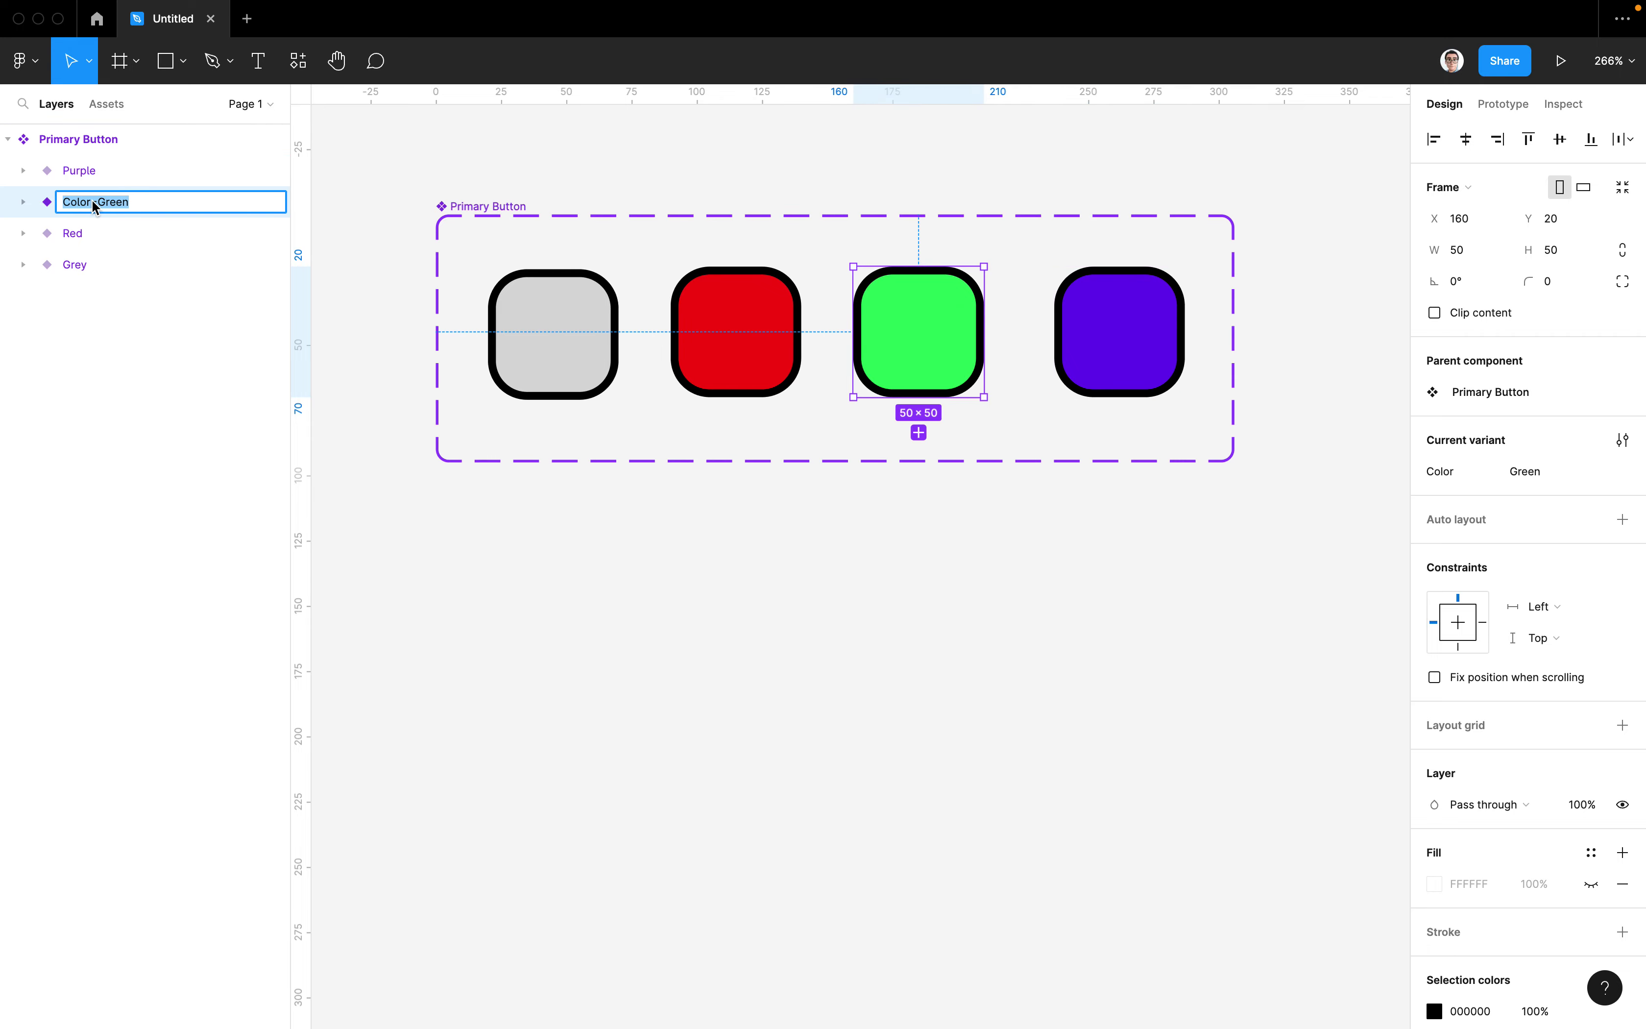
pyautogui.doubleClick(97, 233)
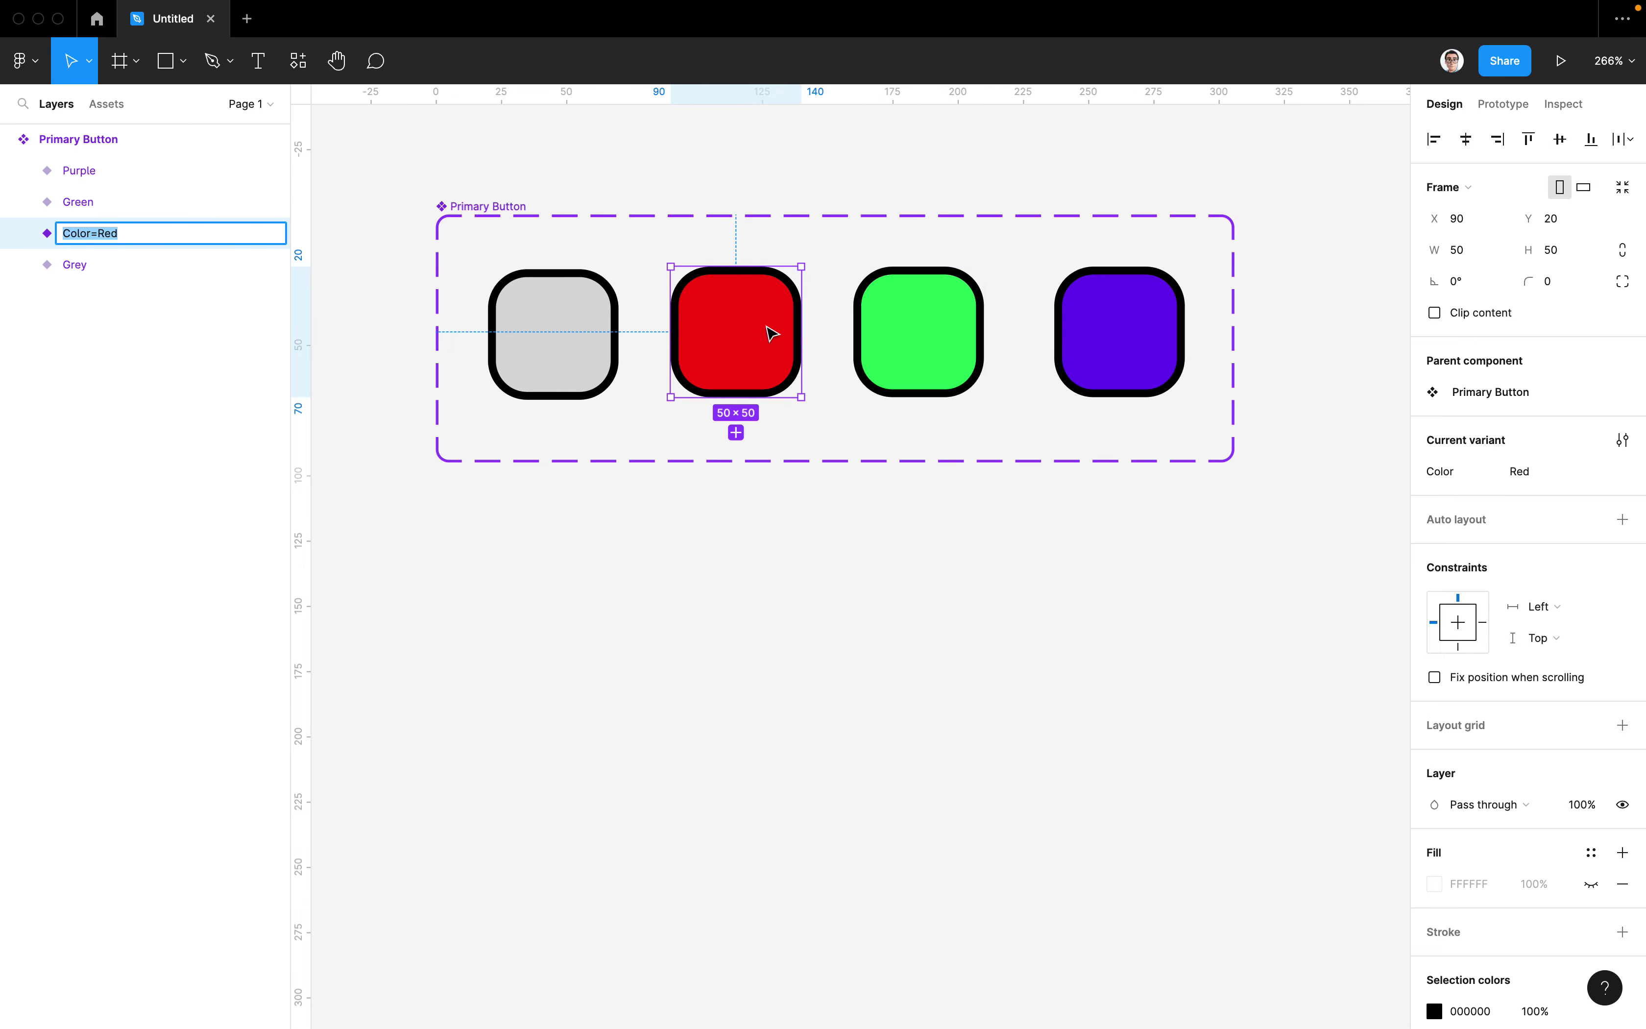
pyautogui.doubleClick(102, 270)
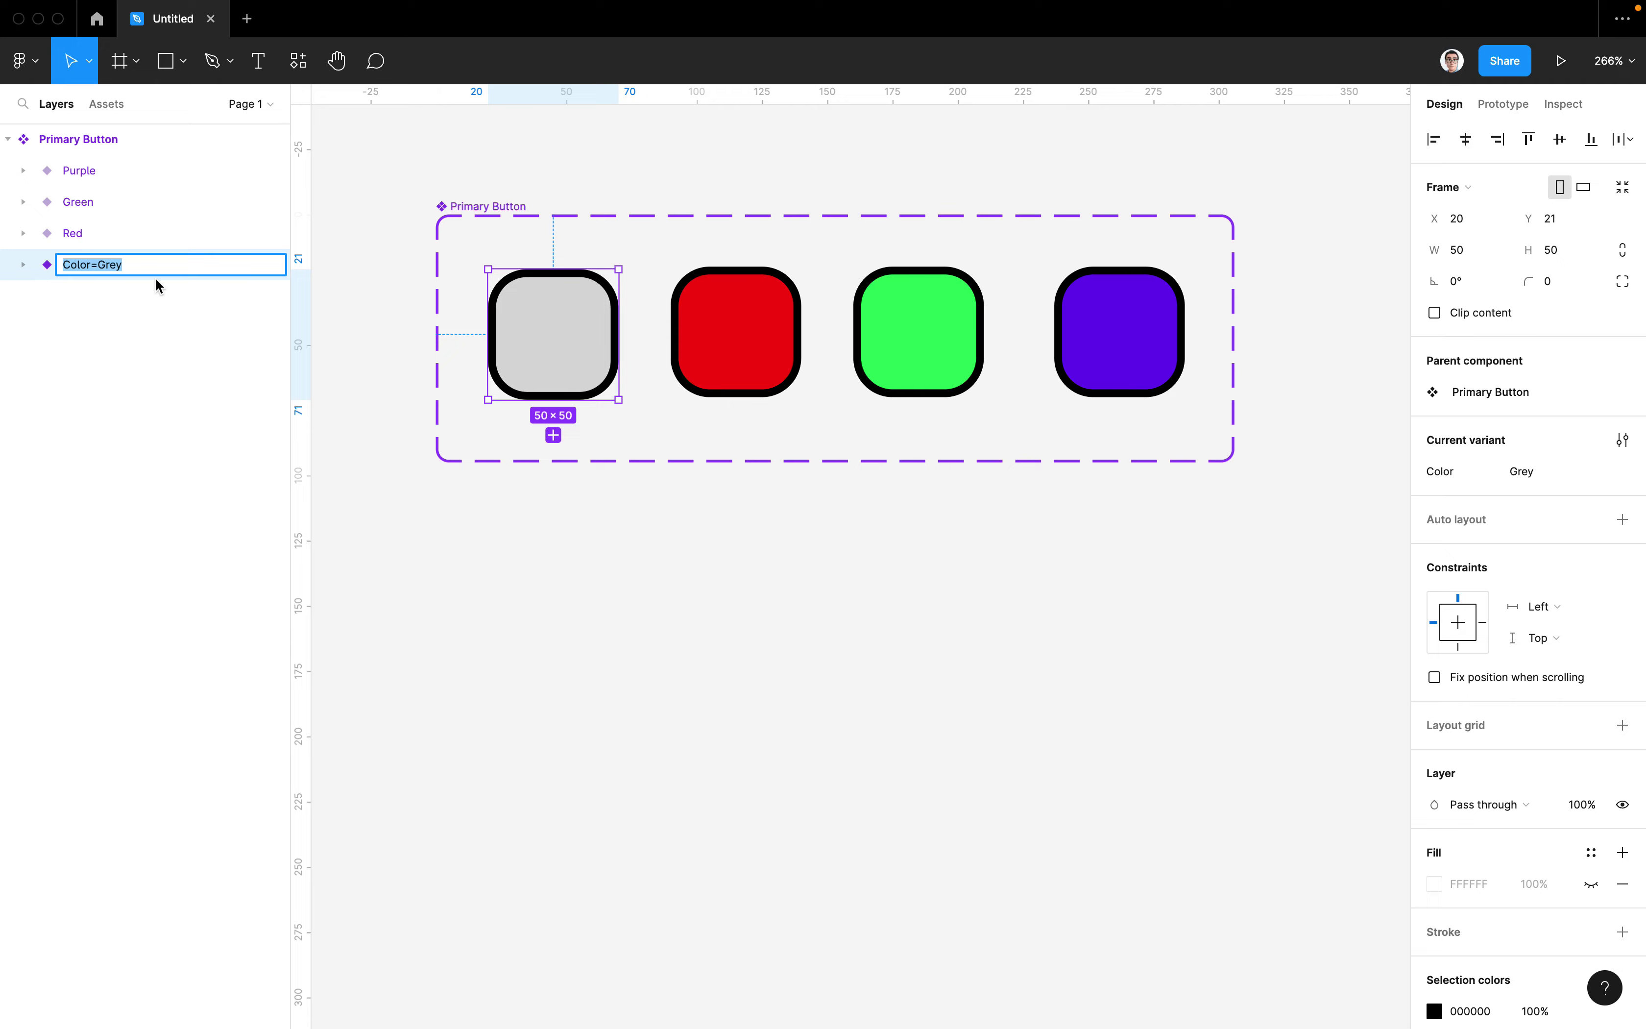
pyautogui.doubleClick(112, 232)
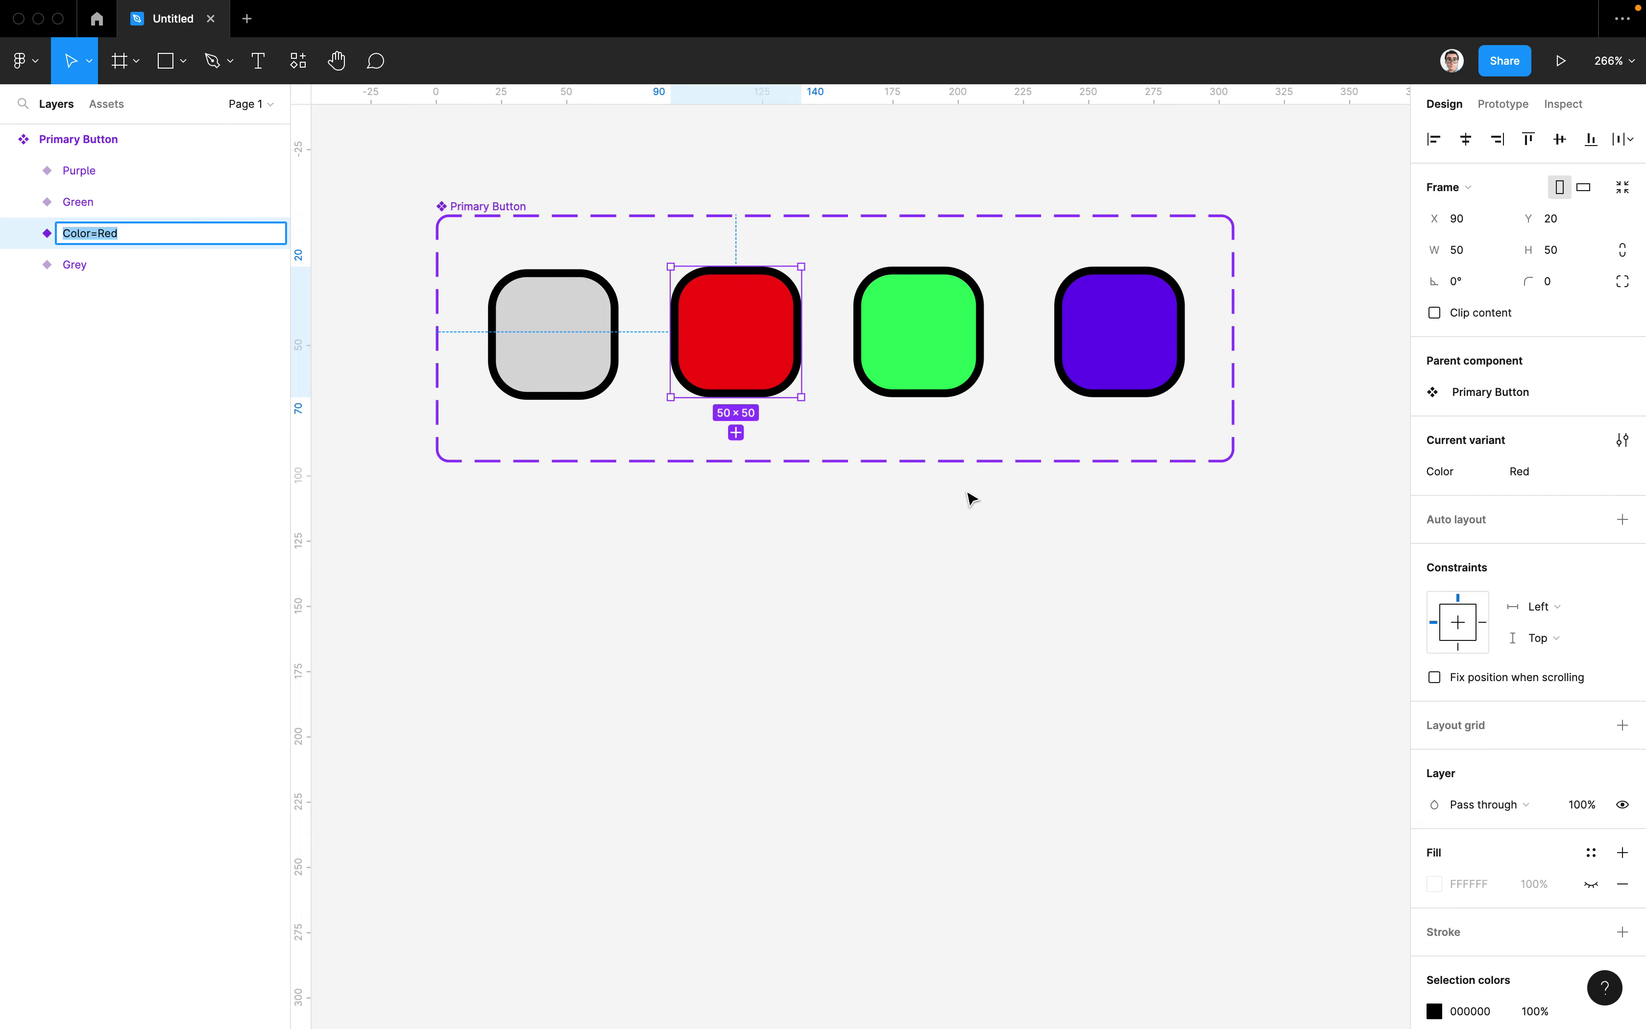
pyautogui.click(1001, 511)
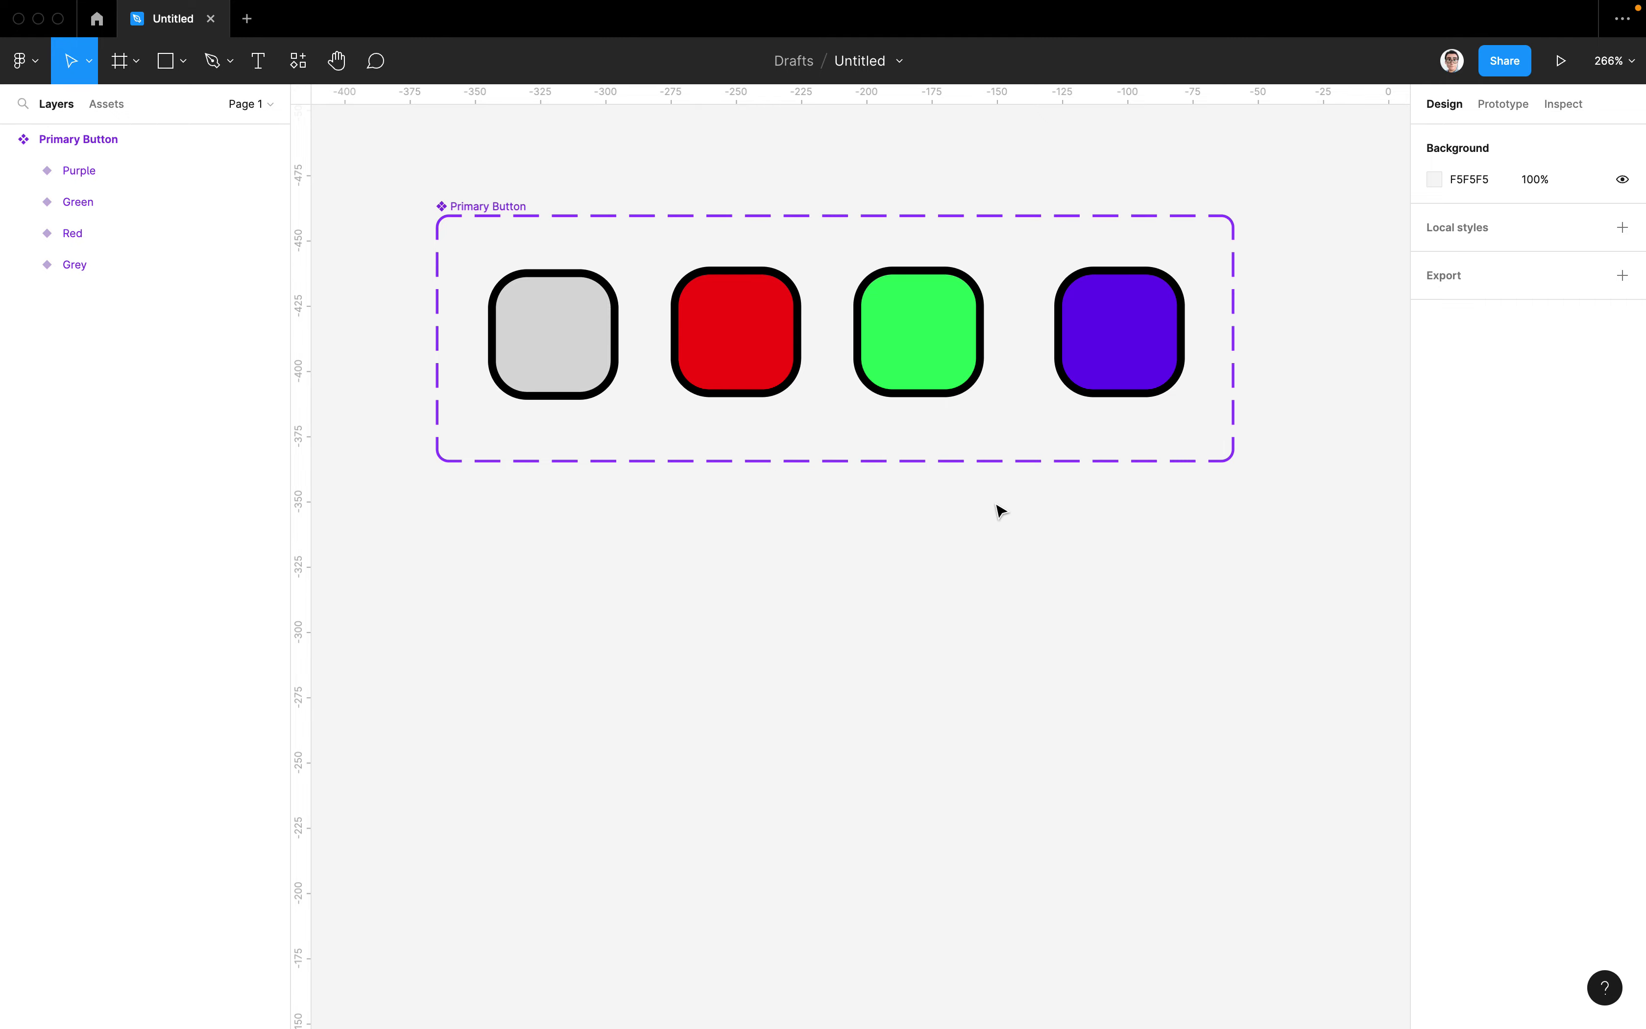
# Select the Primary Button variant set and show the file's local components in Assets
pyautogui.click(505, 208)
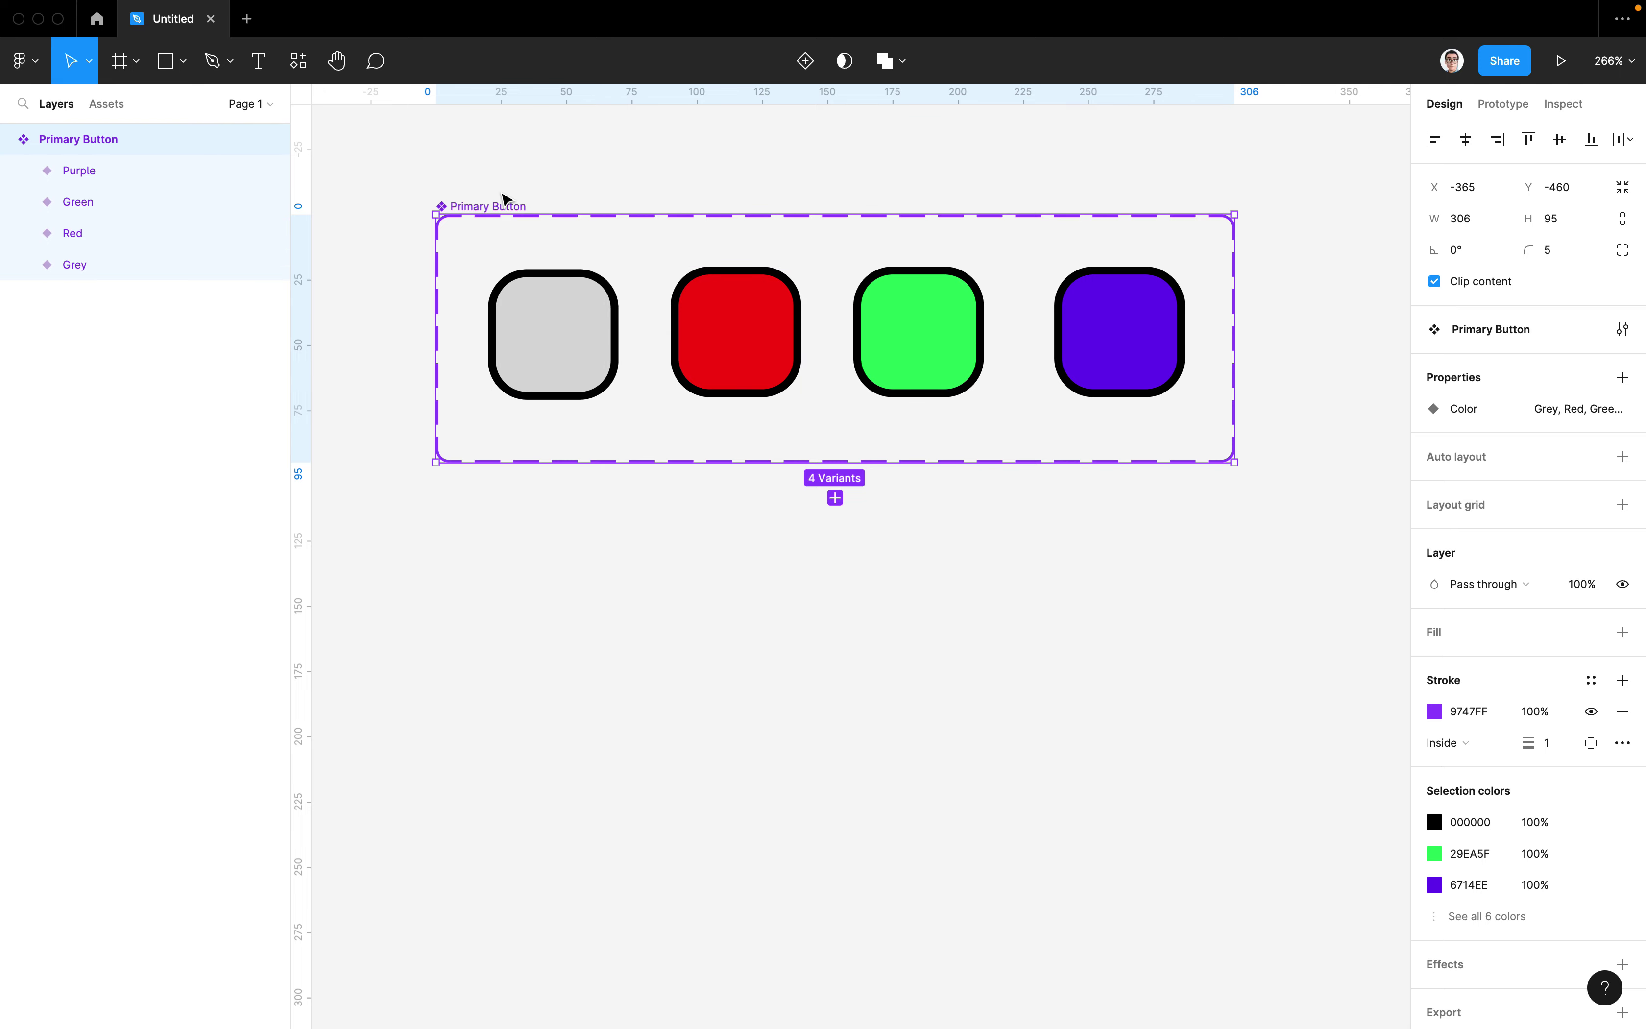
pyautogui.click(108, 109)
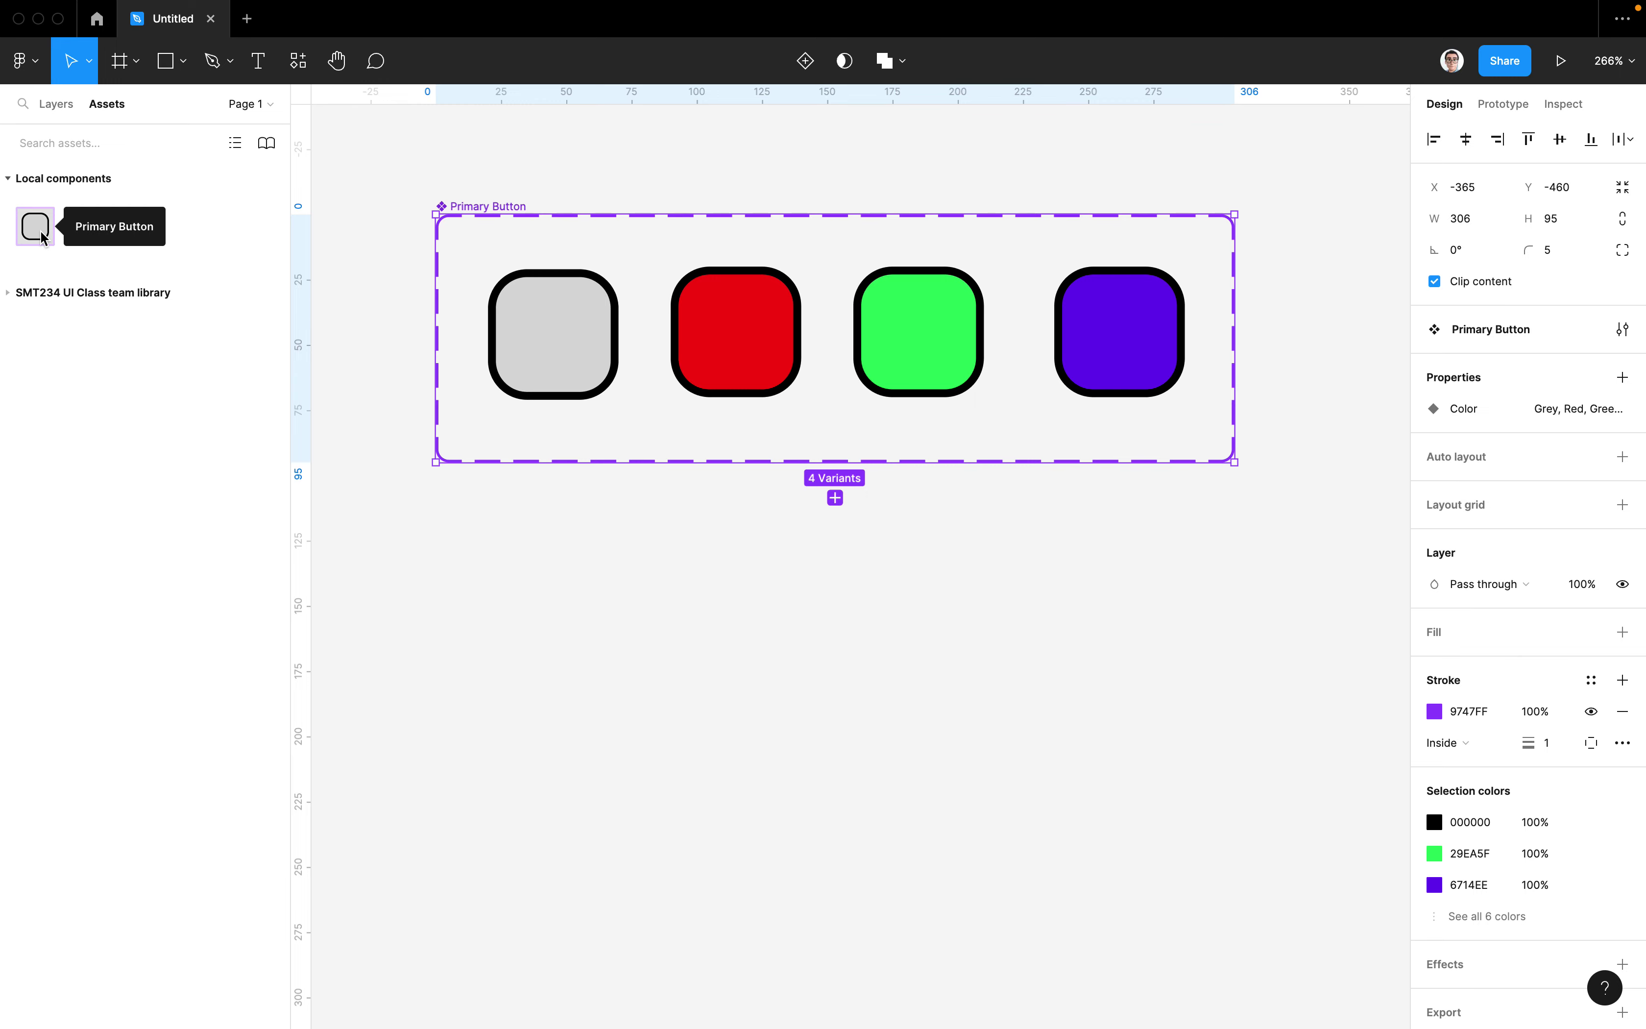
# Drop a Primary Button instance below the set and cycle its Color, finishing on Red
pyautogui.moveTo(41, 236); pyautogui.dragTo(760, 695)
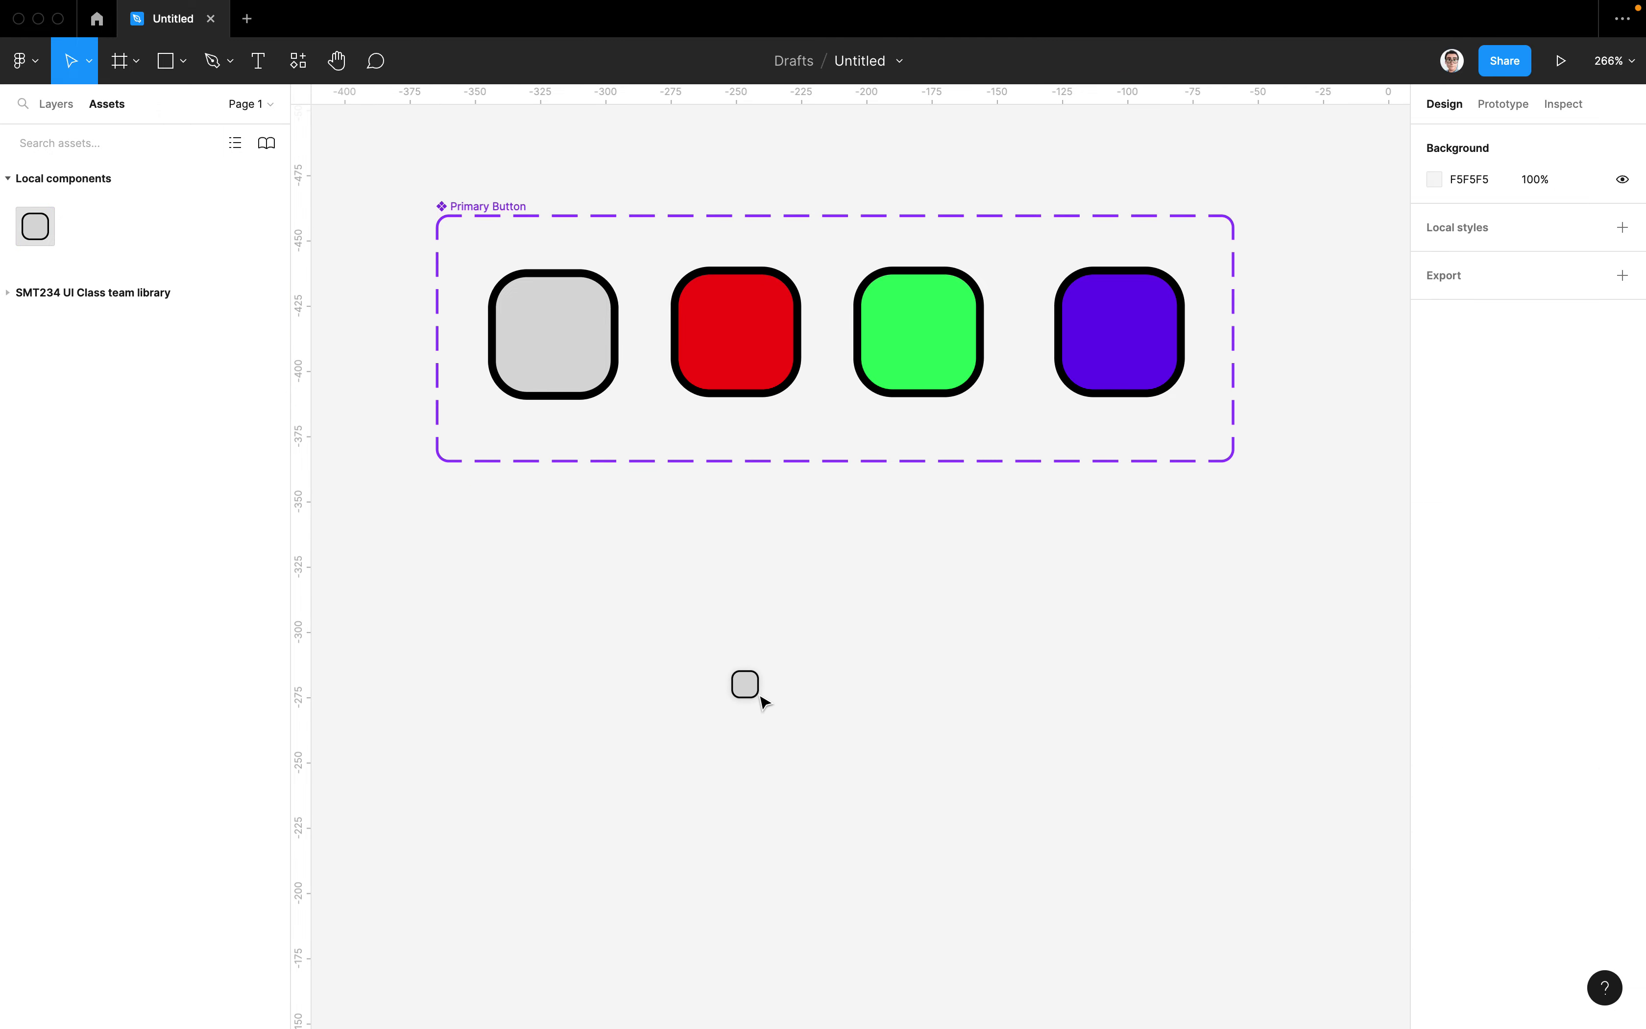
pyautogui.moveTo(741, 660); pyautogui.dragTo(663, 586)
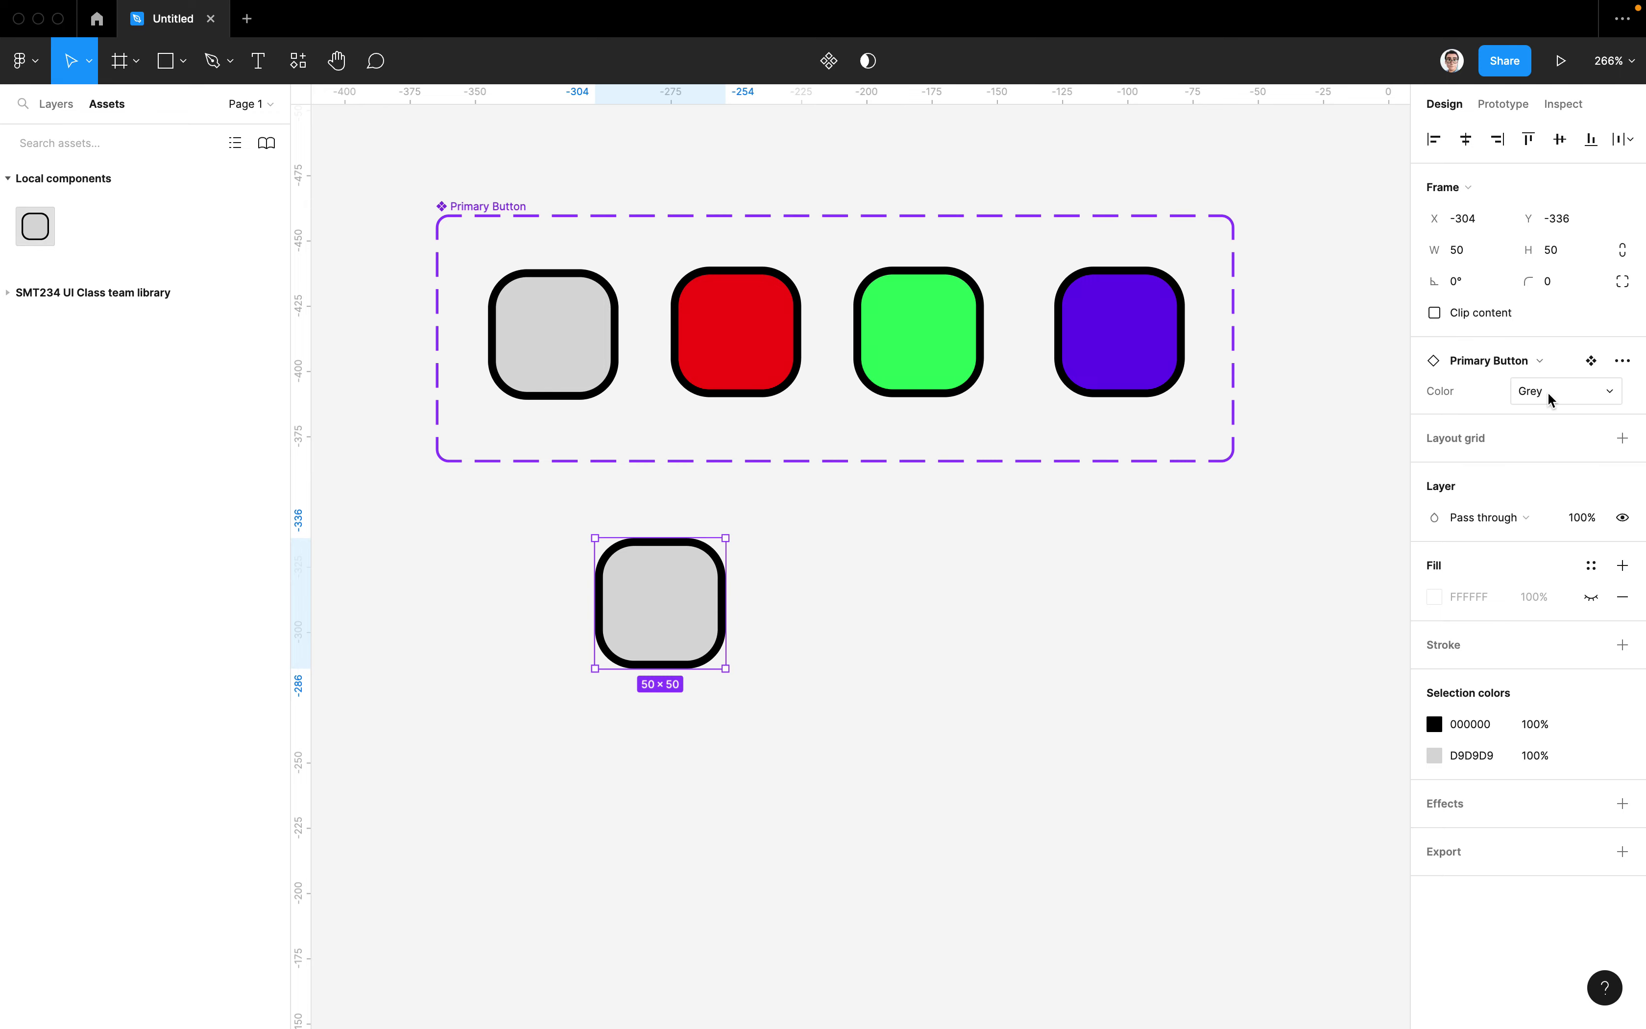
pyautogui.click(1585, 399)
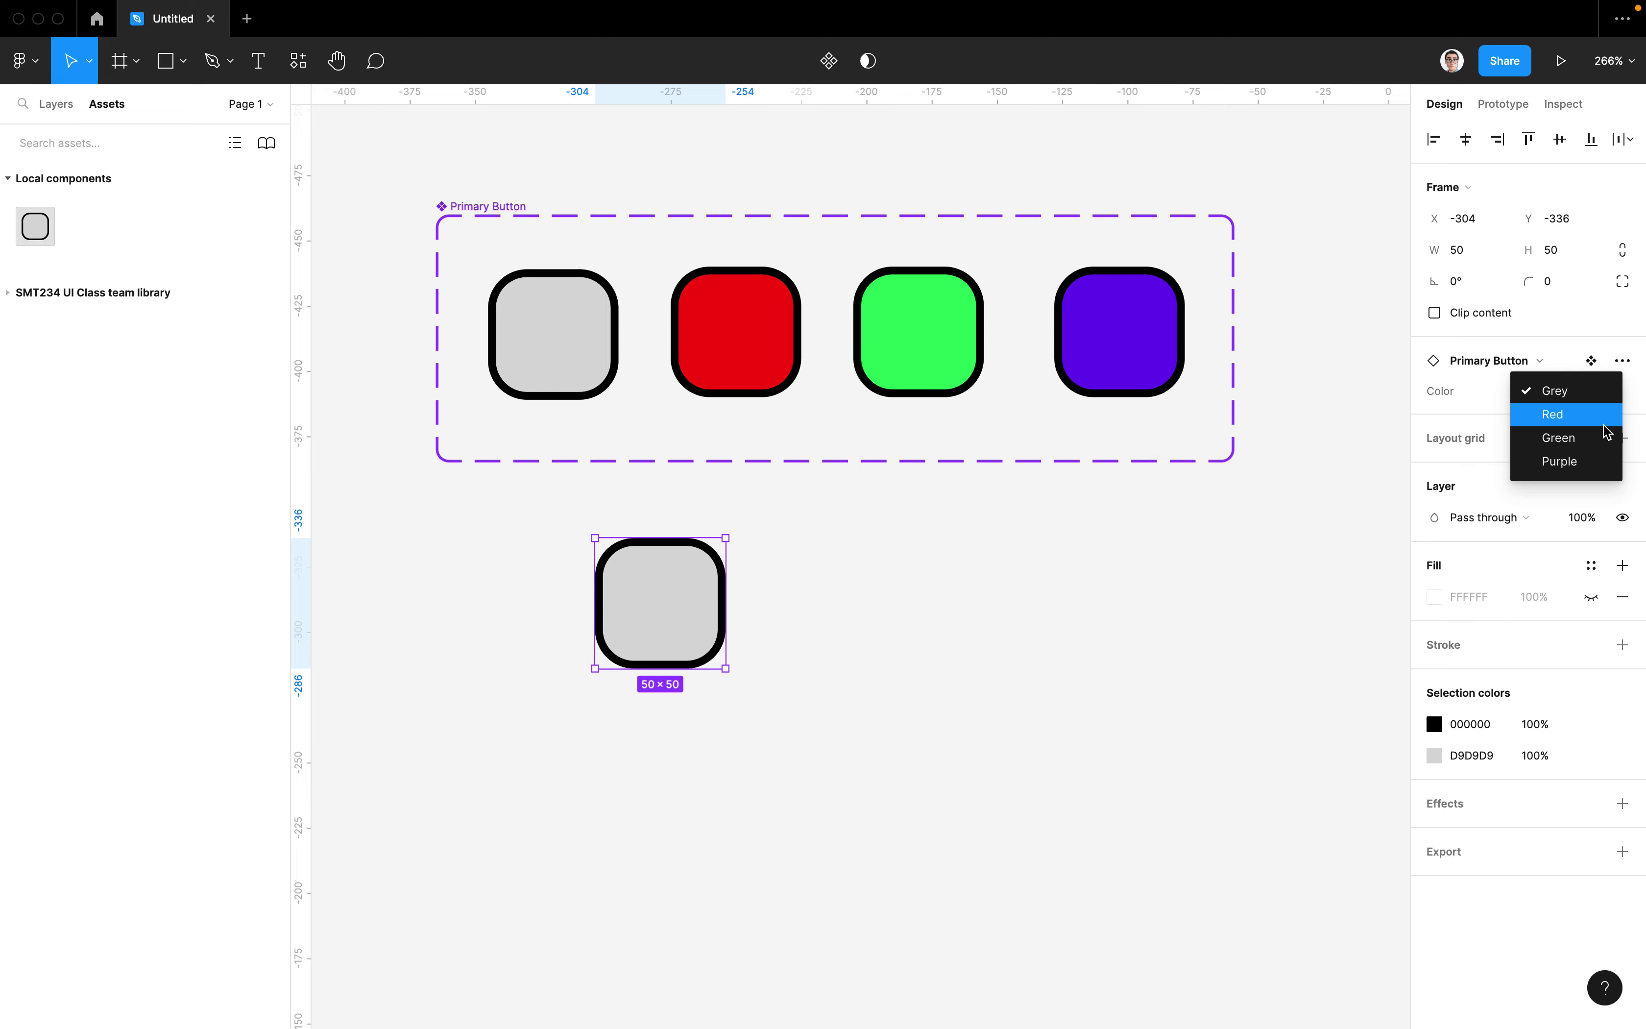
pyautogui.click(1600, 417)
pyautogui.click(1611, 401)
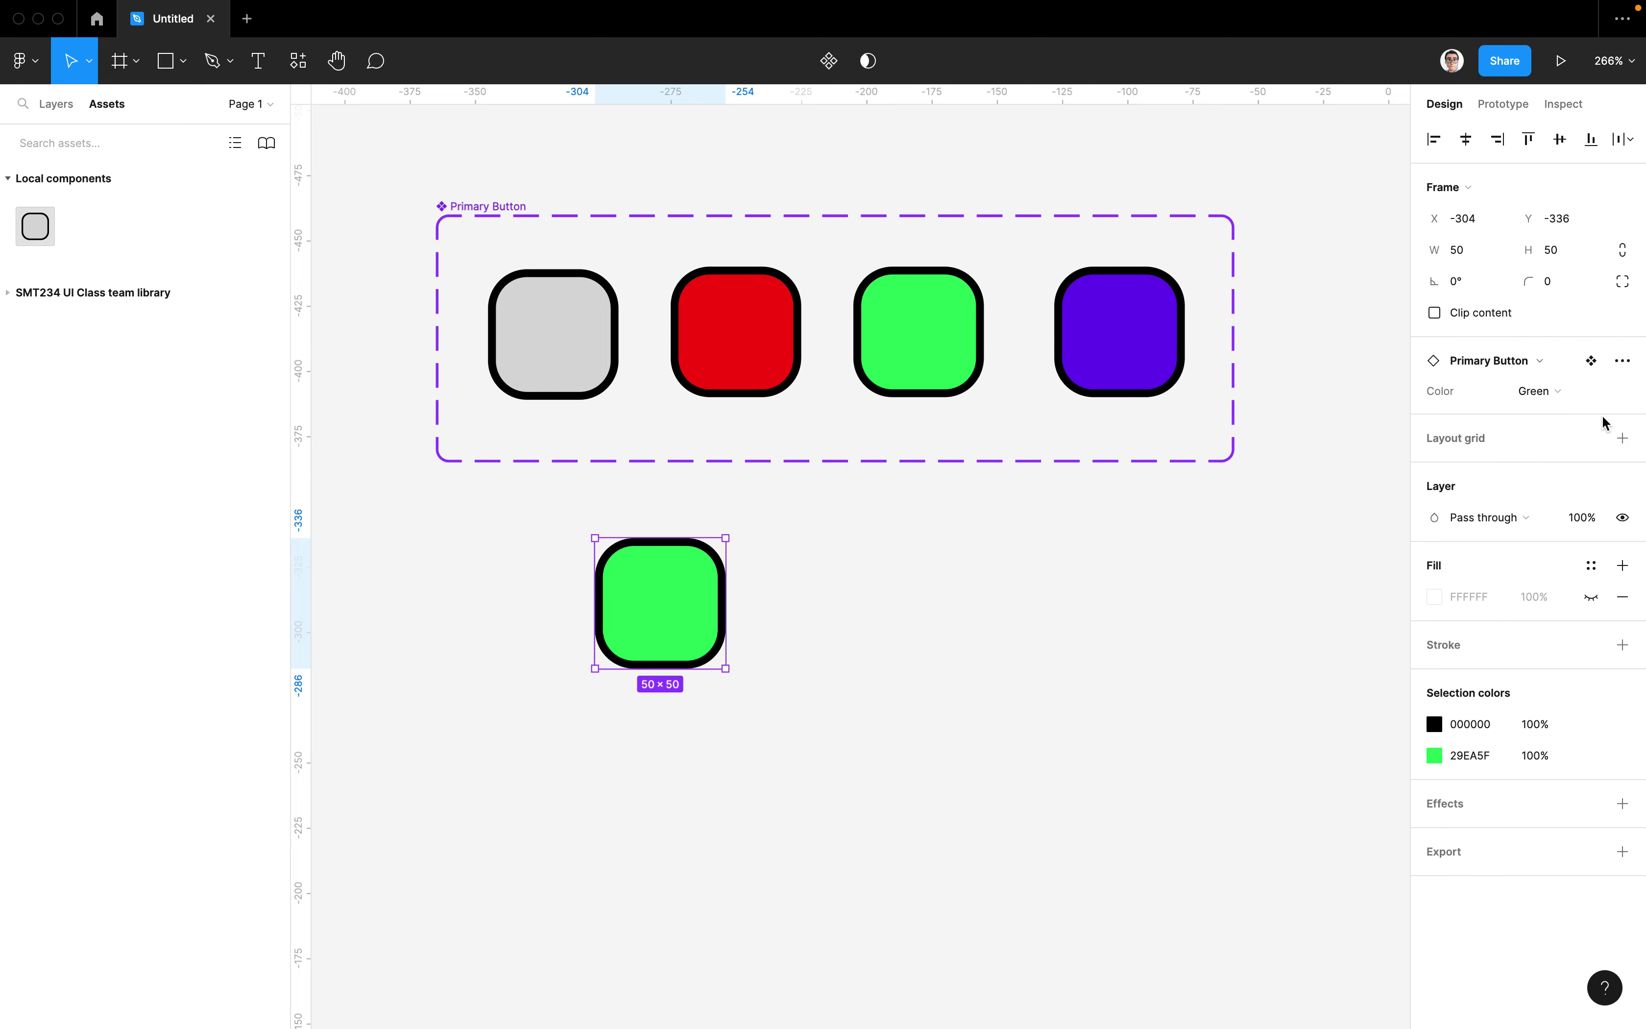
pyautogui.click(1616, 404)
pyautogui.click(1601, 411)
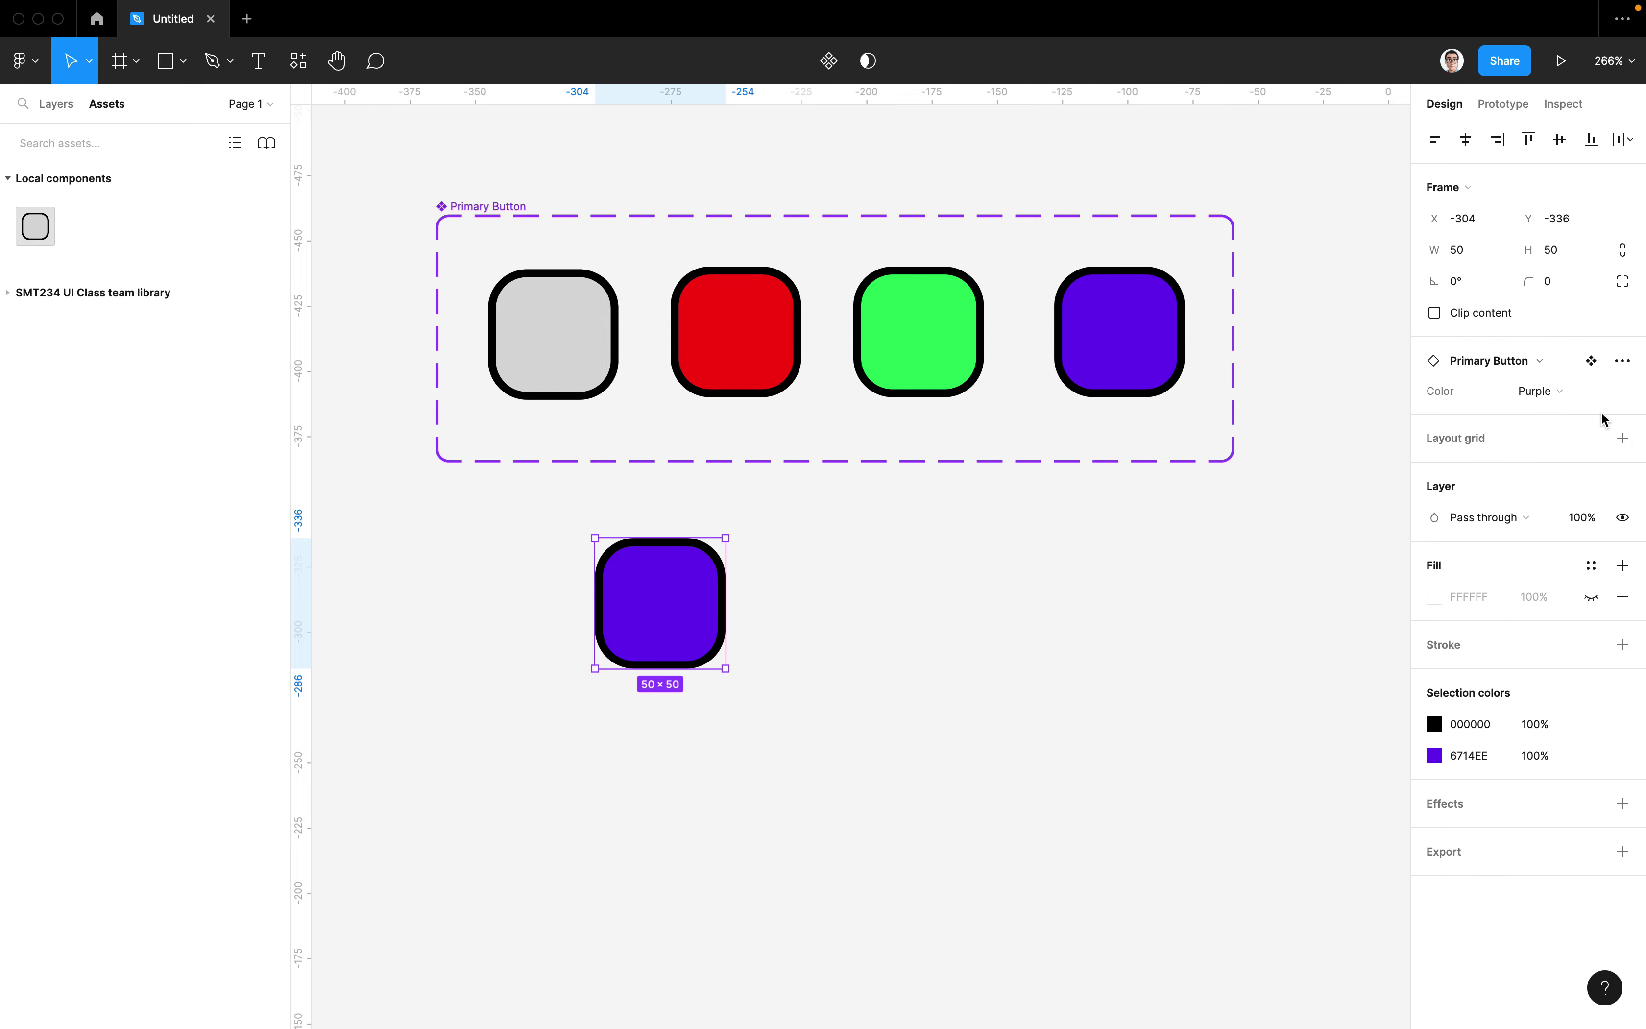
pyautogui.click(1606, 398)
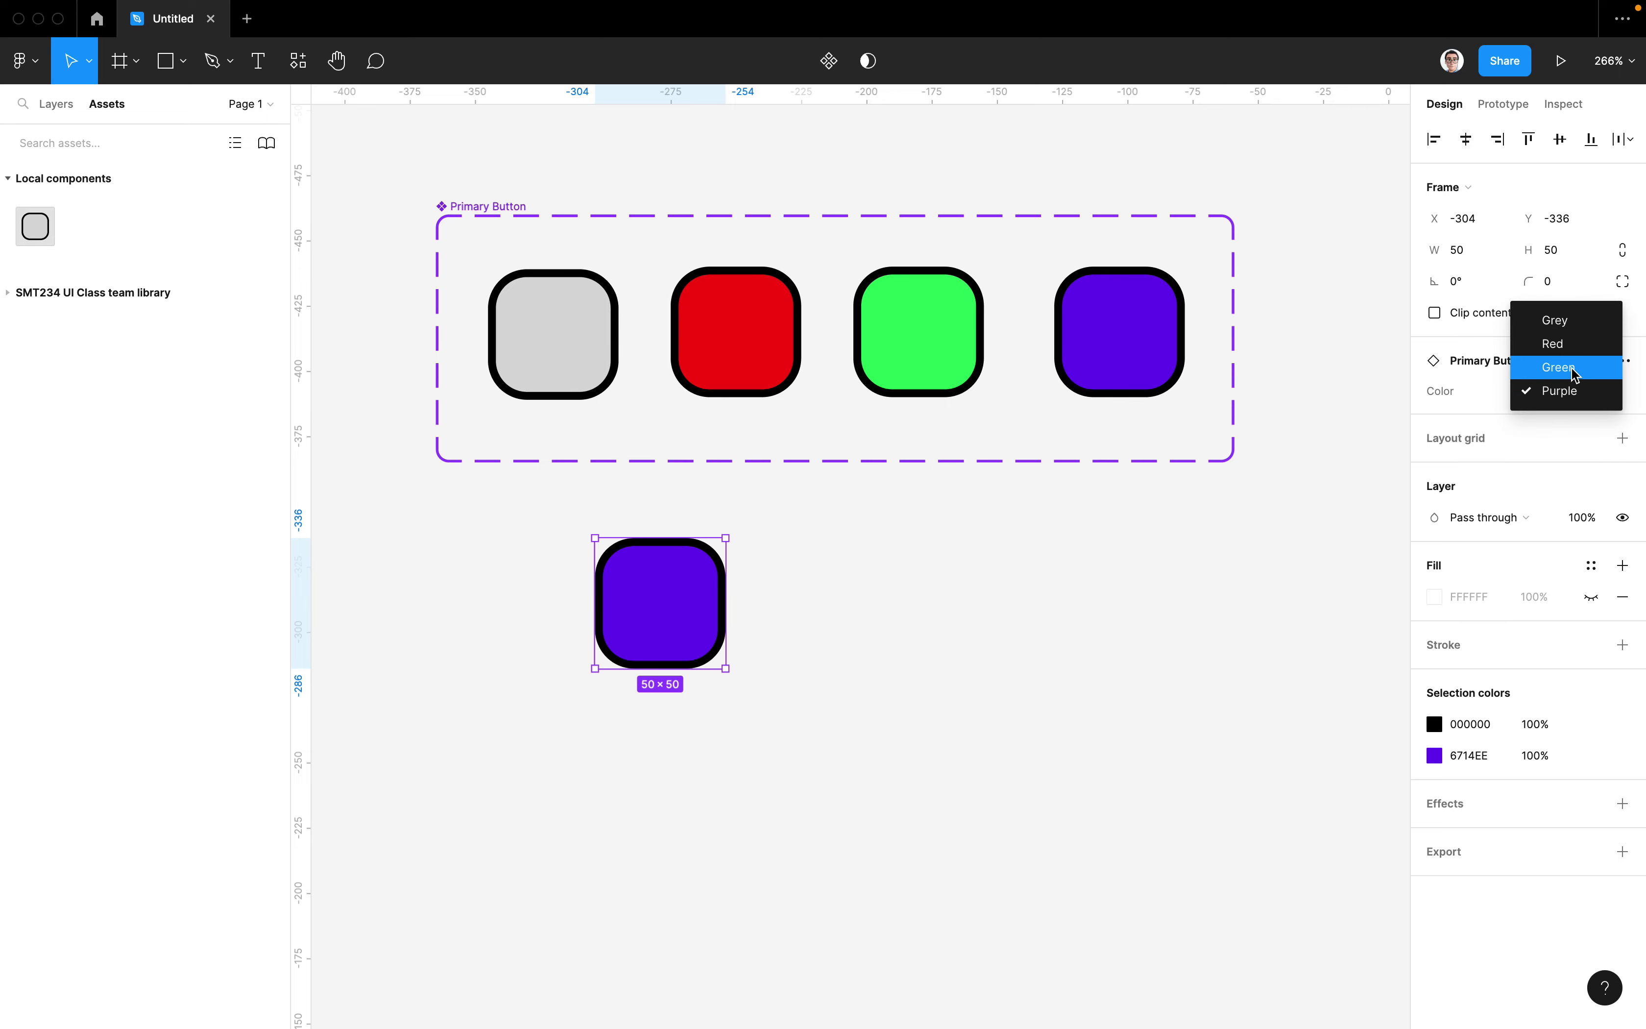
pyautogui.click(1581, 368)
pyautogui.click(1582, 390)
pyautogui.click(1578, 338)
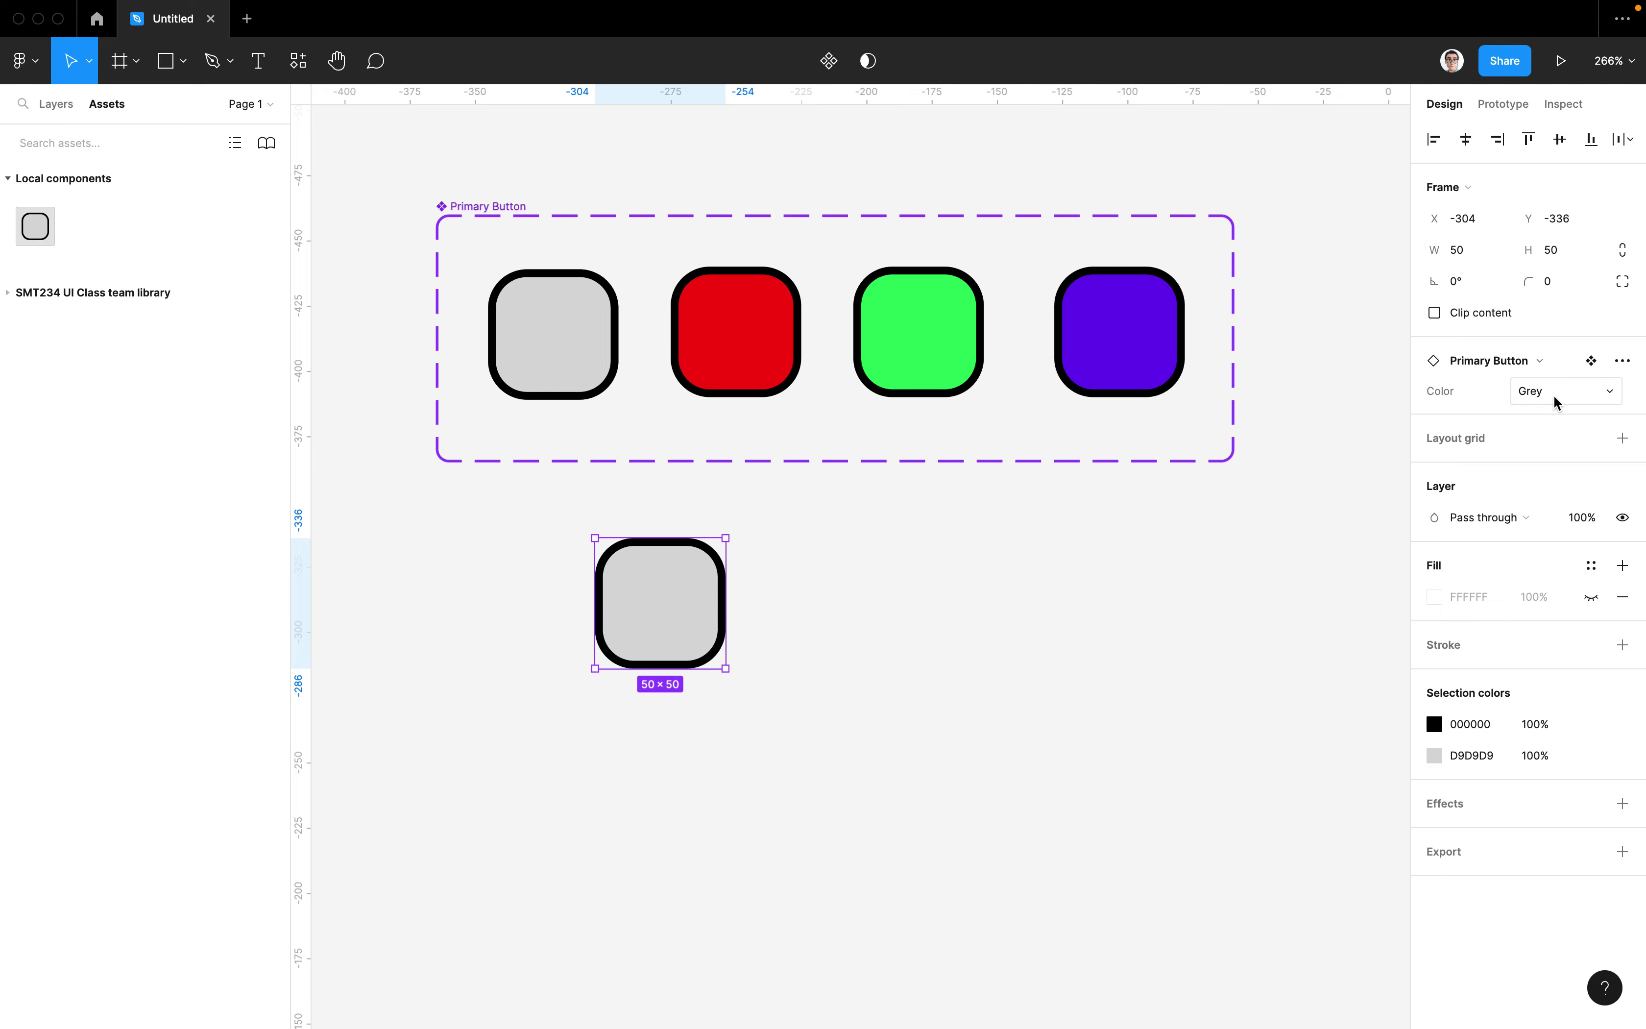
pyautogui.click(1586, 397)
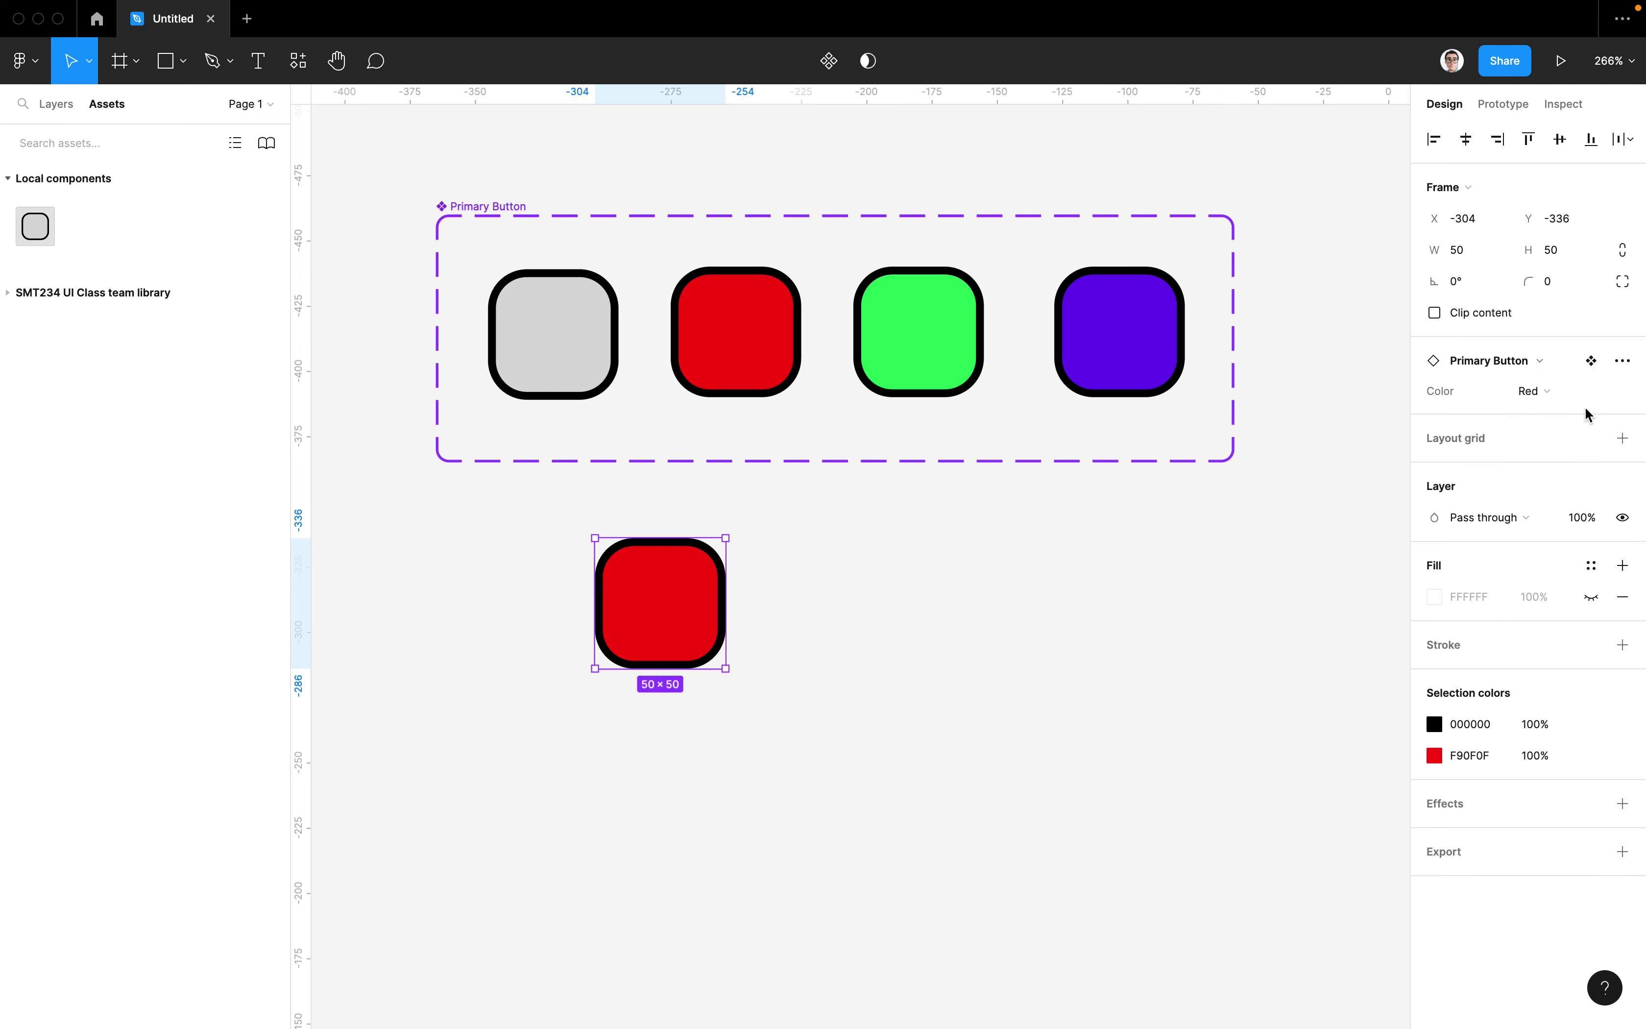